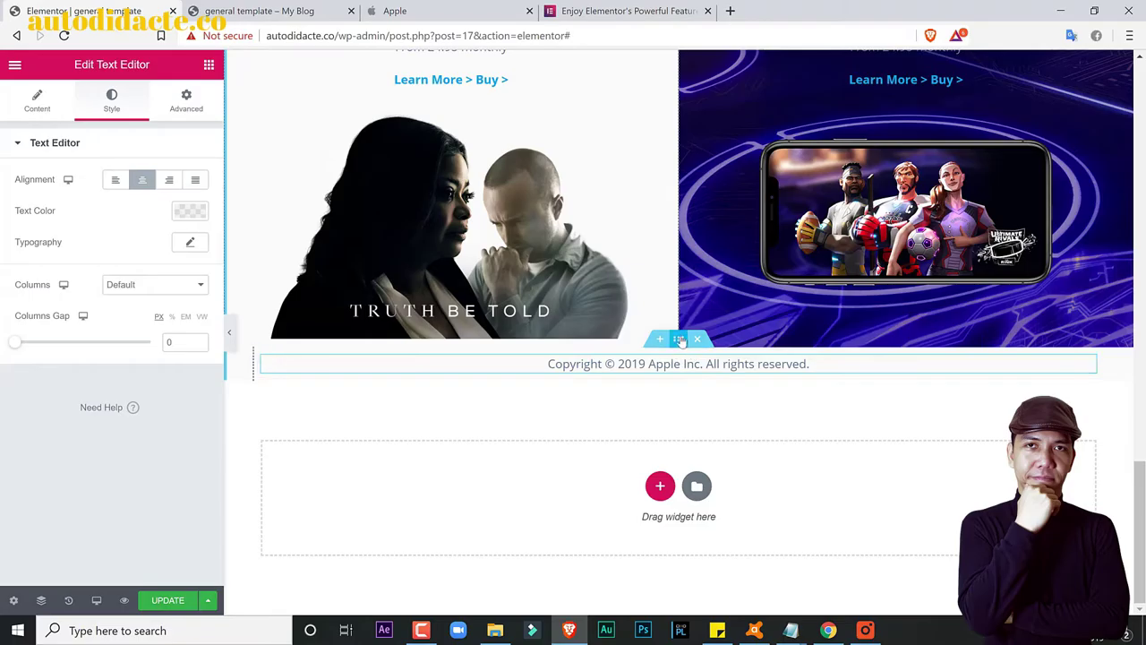
Step: Give the copyright footer section a 115 px minimum height, update the template, and view its preview
{"action": "left_click", "coordinate": [679, 339]}
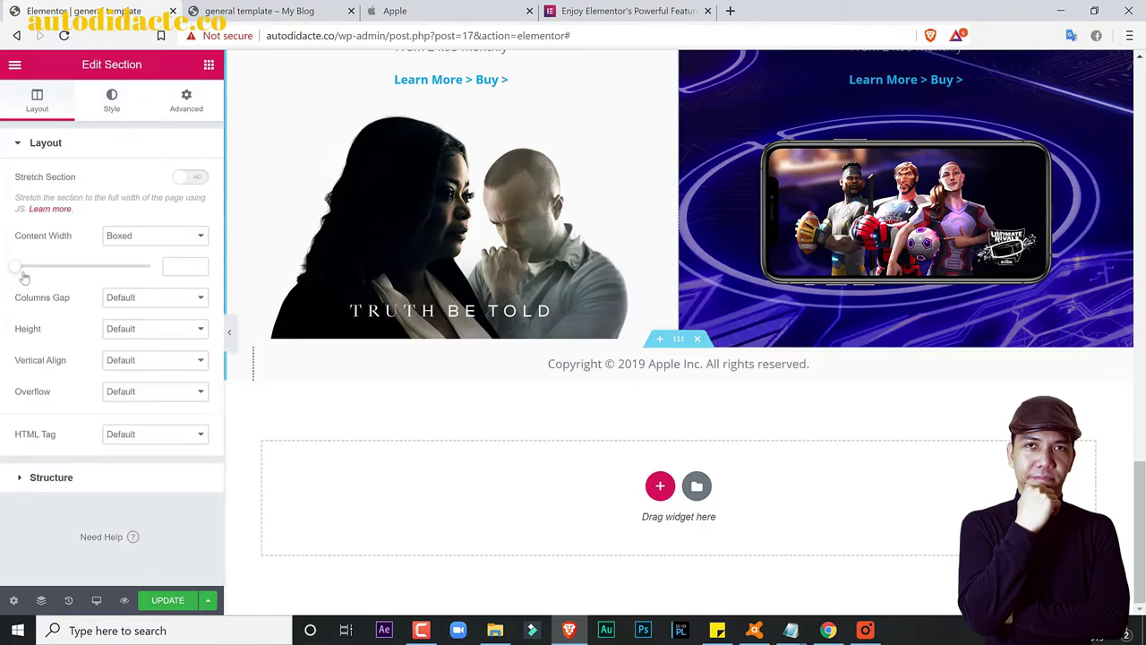
{"action": "left_click", "coordinate": [149, 236]}
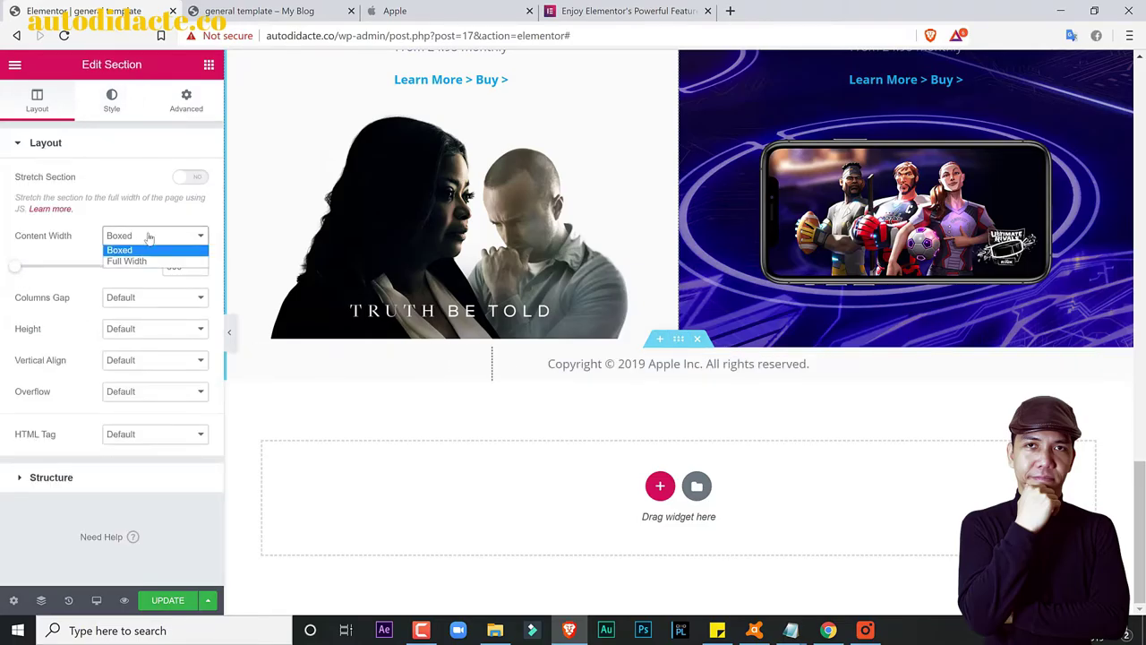
{"action": "left_click", "coordinate": [136, 329]}
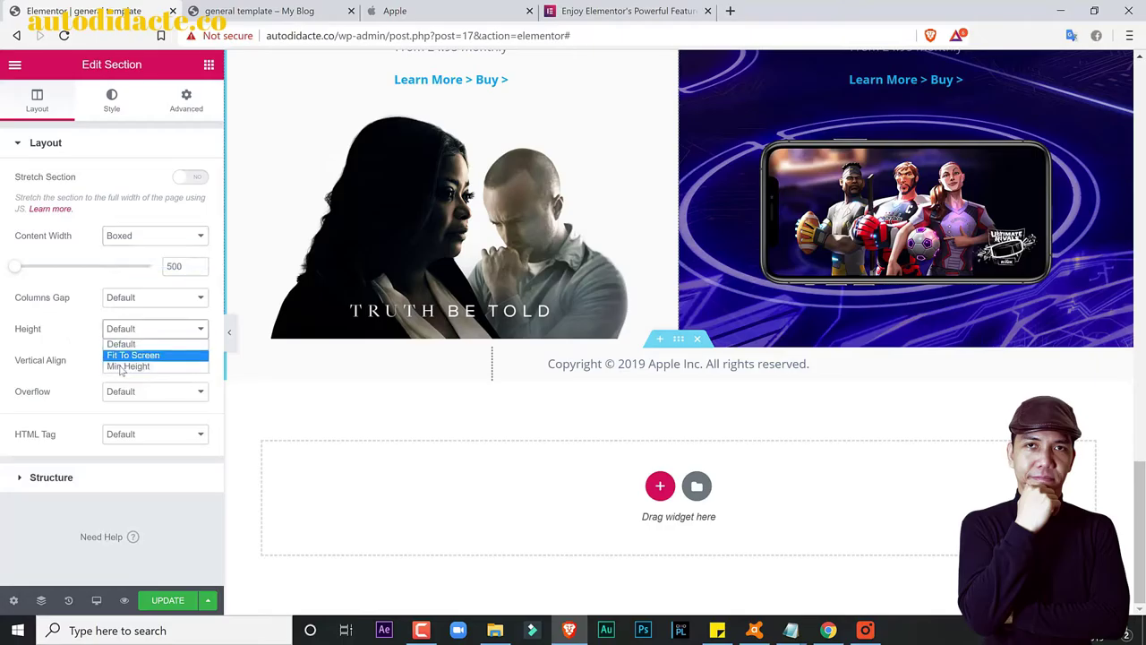
{"action": "left_click", "coordinate": [124, 365]}
{"action": "left_click_drag", "start_coordinate": [51, 386], "coordinate": [24, 385]}
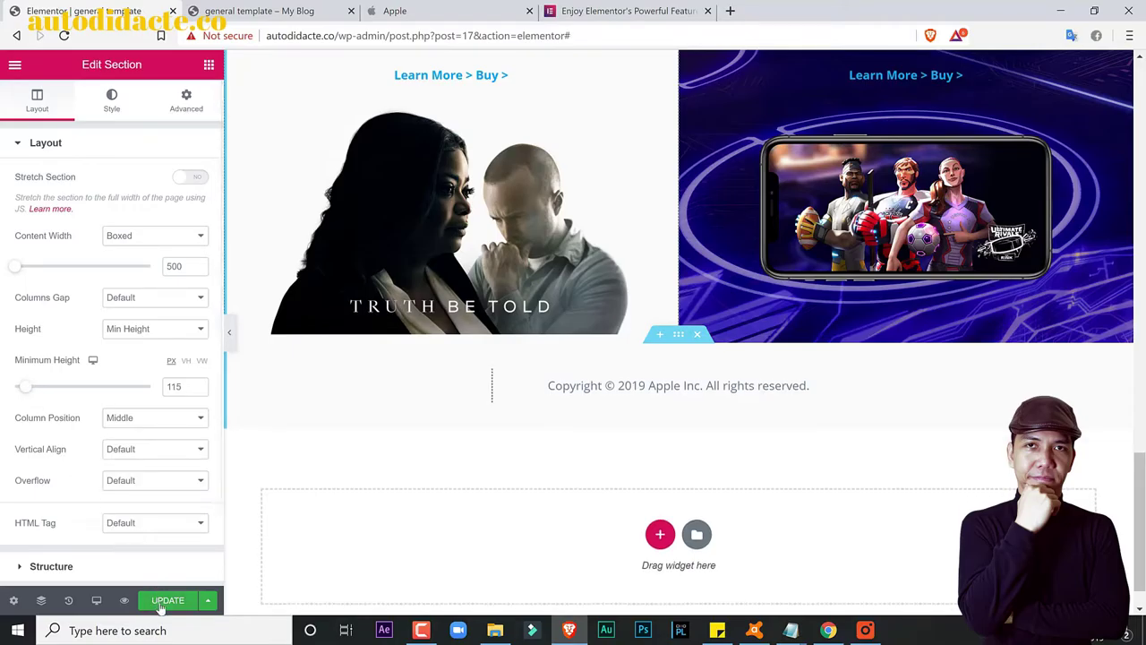
{"action": "left_click", "coordinate": [238, 11]}
{"action": "left_click", "coordinate": [64, 36]}
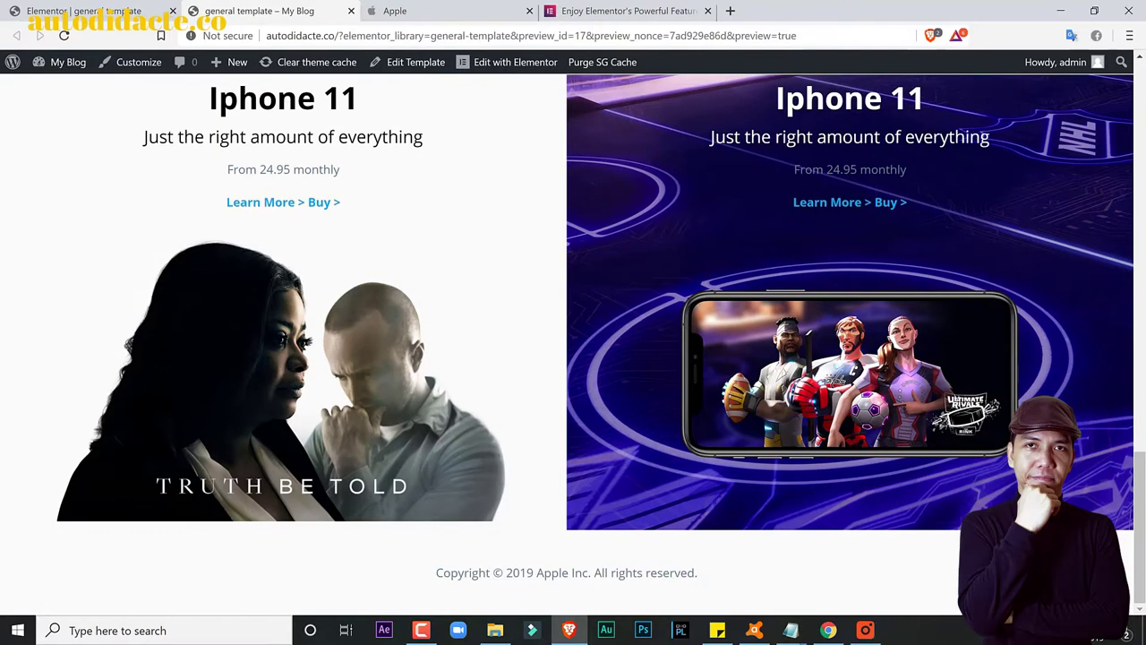
Step: Scroll through apple.com to compare it with the template
{"action": "left_click_drag", "start_coordinate": [1143, 515], "coordinate": [1142, 102]}
{"action": "left_click", "coordinate": [454, 7]}
{"action": "scroll", "coordinate": [1084, 125], "scroll_direction": "up", "scroll_amount": 15}
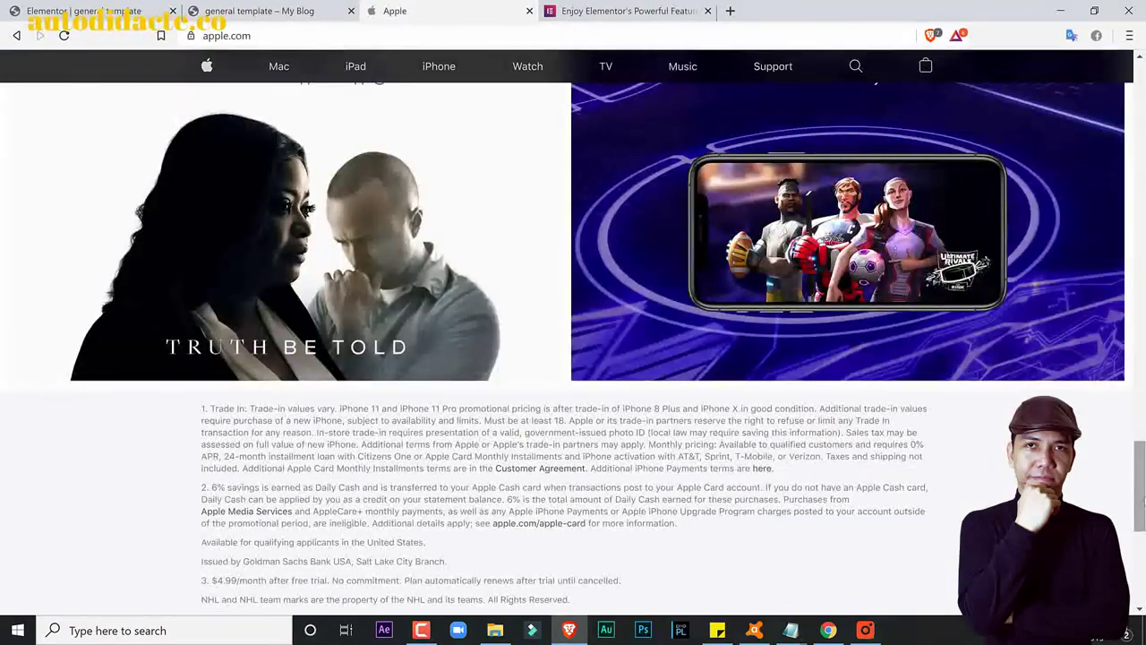
{"action": "scroll", "coordinate": [1083, 125], "scroll_direction": "up", "scroll_amount": 10}
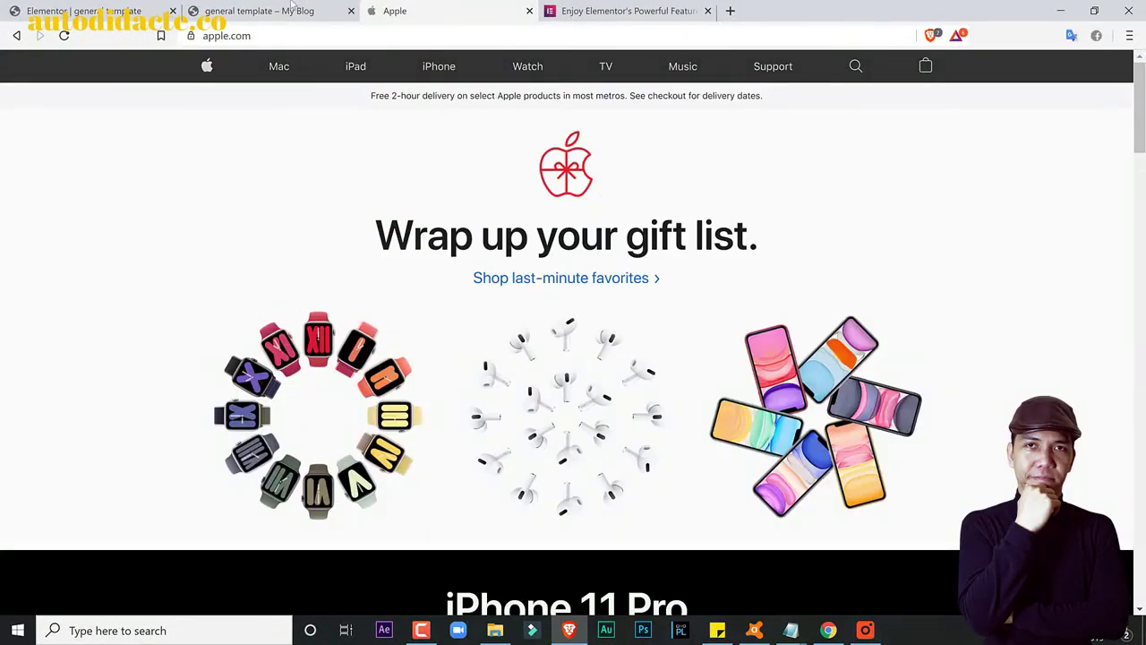
Step: Check the bottom of the template preview, then go back to the Elementor editor's main menu
{"action": "left_click", "coordinate": [282, 9]}
{"action": "left_click_drag", "start_coordinate": [1140, 134], "coordinate": [1140, 528]}
{"action": "key", "text": "ctrl+Tab"}
{"action": "left_click_drag", "start_coordinate": [1140, 134], "coordinate": [1140, 72]}
{"action": "left_click", "coordinate": [80, 10]}
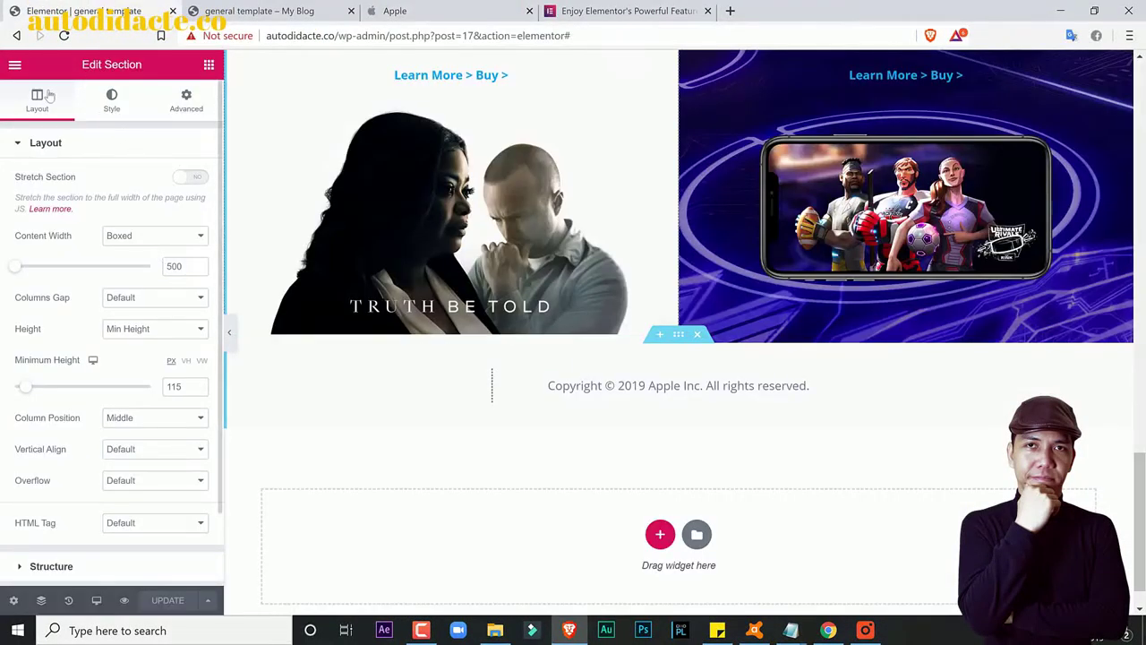
{"action": "left_click", "coordinate": [10, 66]}
Step: Exit Elementor to the dashboard and scroll through the general template's Edit Template screen
{"action": "left_click", "coordinate": [96, 453]}
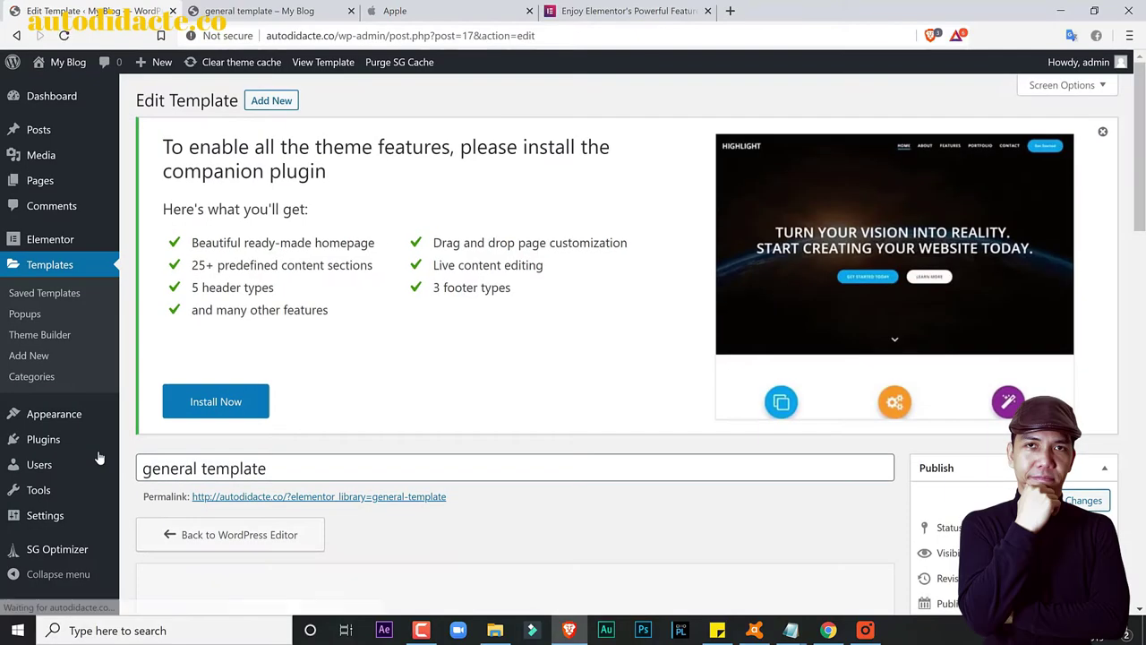
{"action": "scroll", "coordinate": [444, 492], "scroll_direction": "down", "scroll_amount": 3}
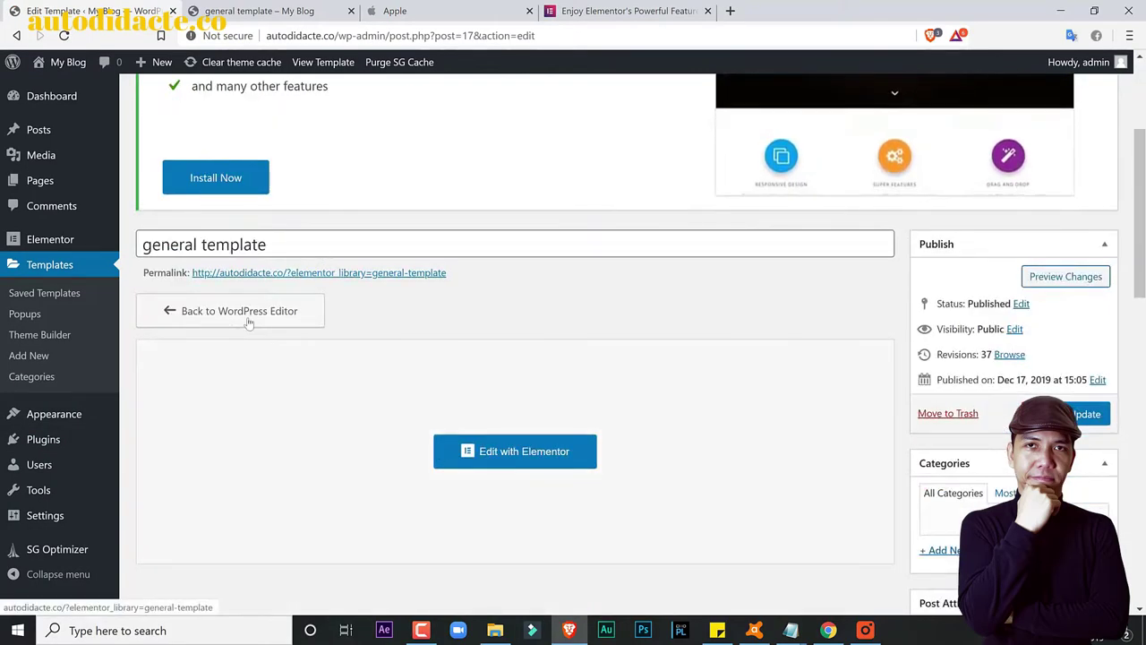
{"action": "scroll", "coordinate": [268, 343], "scroll_direction": "down", "scroll_amount": 1}
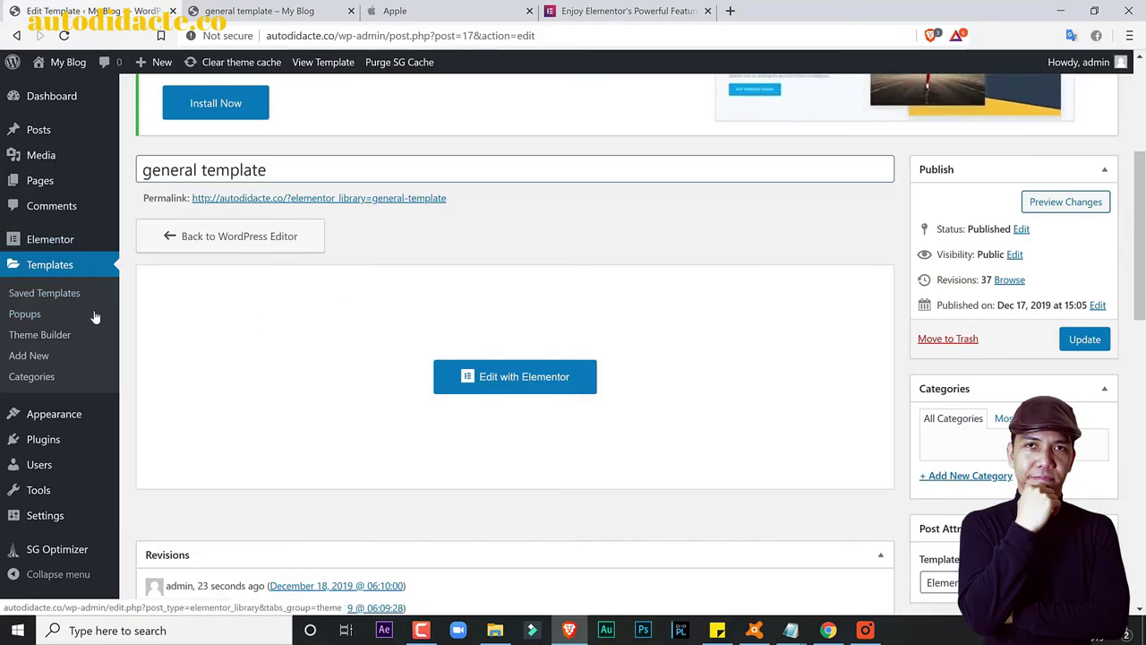
{"action": "scroll", "coordinate": [689, 403], "scroll_direction": "down", "scroll_amount": 10}
{"action": "scroll", "coordinate": [757, 461], "scroll_direction": "down", "scroll_amount": 3}
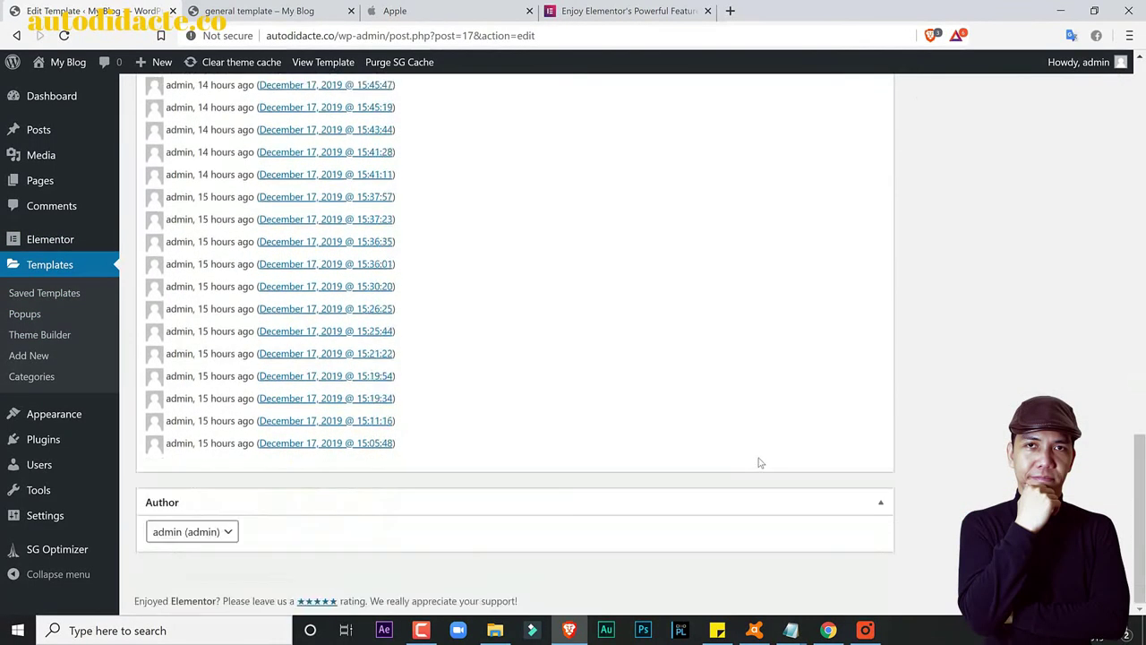
{"action": "scroll", "coordinate": [759, 462], "scroll_direction": "up", "scroll_amount": 10}
{"action": "scroll", "coordinate": [758, 462], "scroll_direction": "up", "scroll_amount": 2}
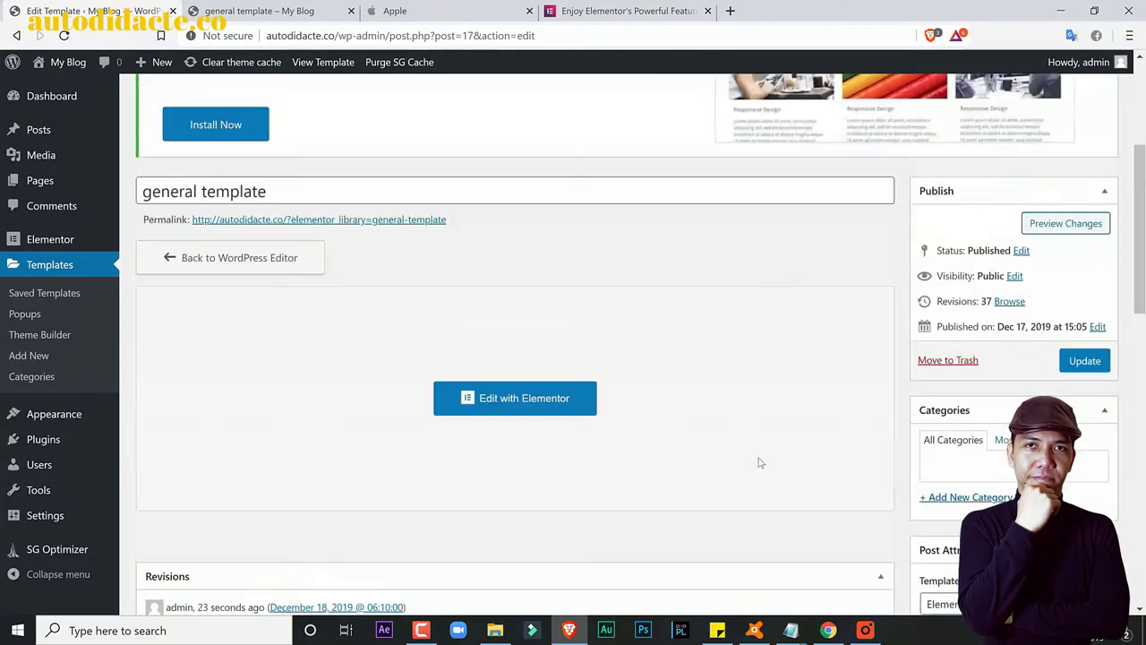
{"action": "scroll", "coordinate": [758, 462], "scroll_direction": "up", "scroll_amount": 2}
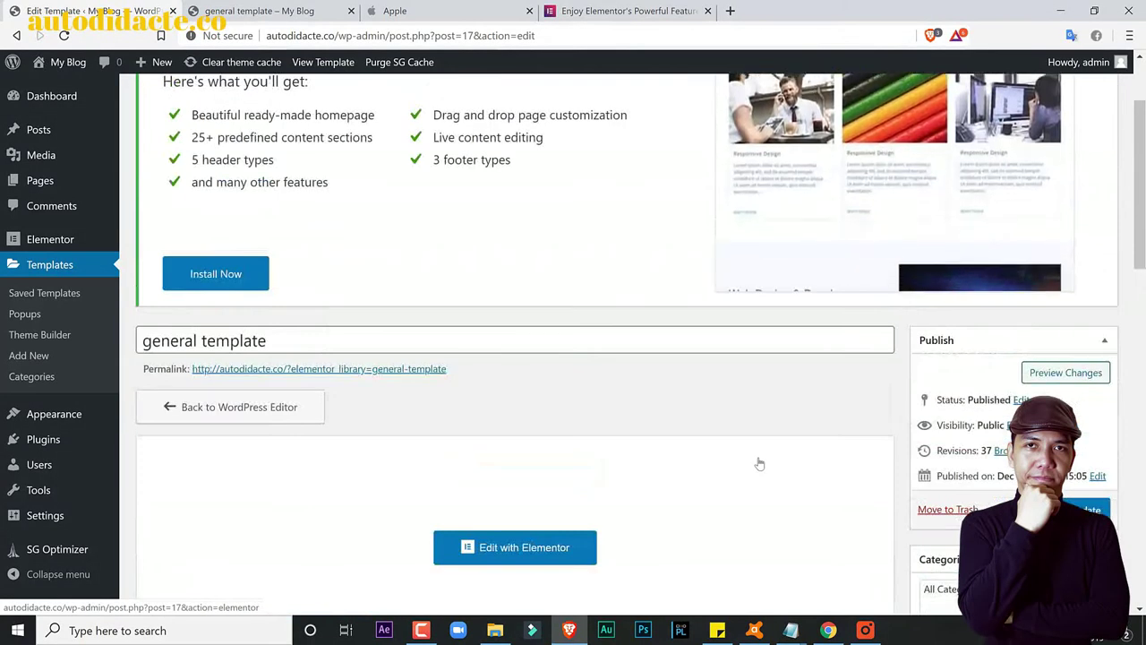
{"action": "scroll", "coordinate": [759, 462], "scroll_direction": "up", "scroll_amount": 2}
{"action": "mouse_move", "coordinate": [61, 195]}
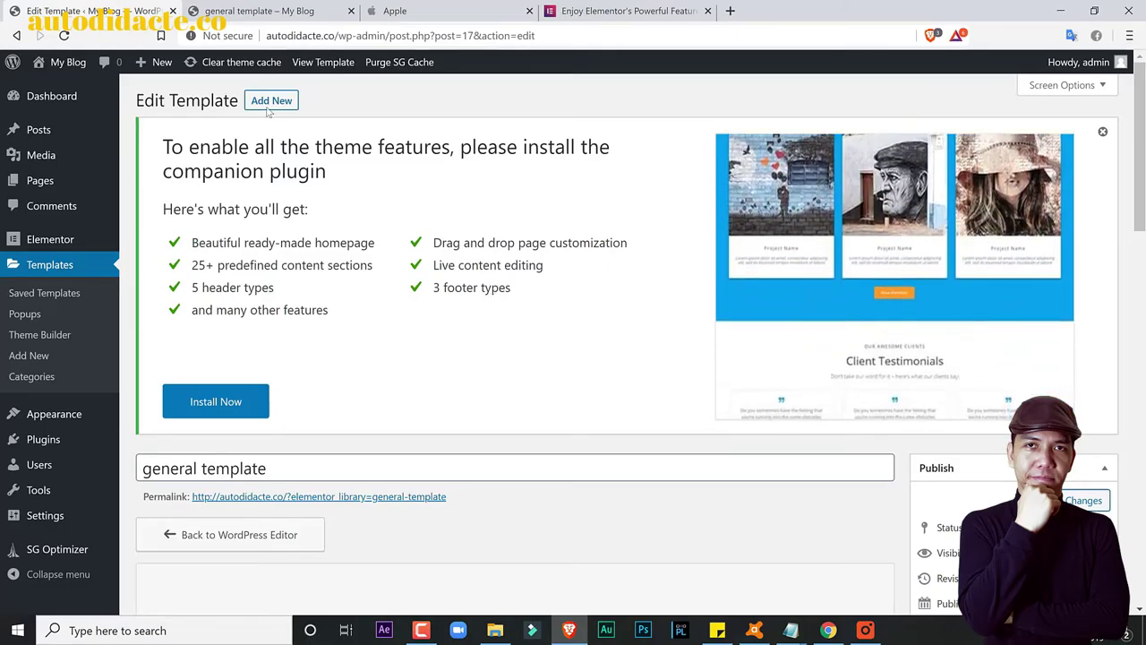
Step: Review the published template preview, then return to its admin edit page
{"action": "left_click", "coordinate": [252, 6]}
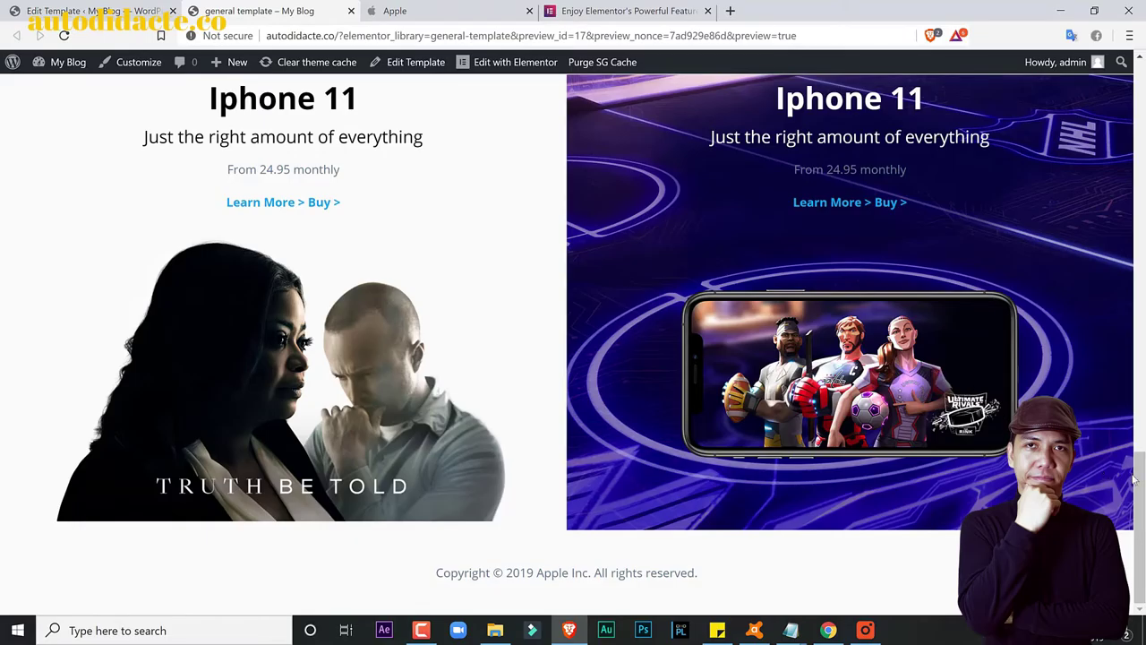
{"action": "left_click_drag", "start_coordinate": [1133, 481], "coordinate": [1132, 439]}
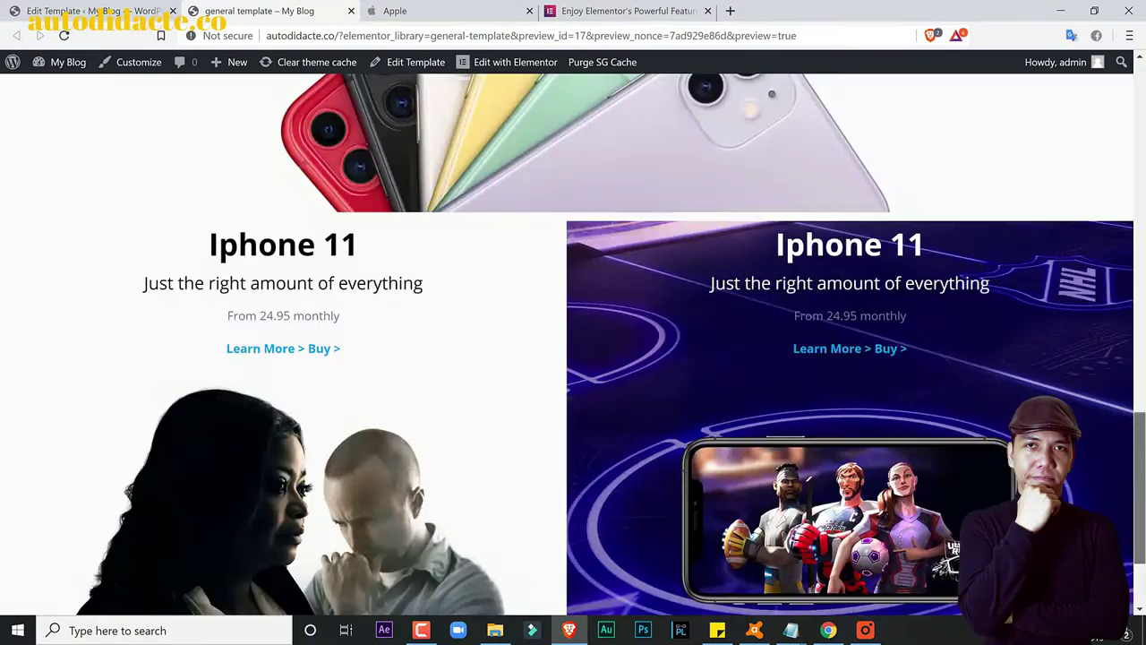
{"action": "scroll", "coordinate": [546, 392], "scroll_direction": "down", "scroll_amount": 2}
{"action": "key", "text": "ctrl+shift+Tab"}
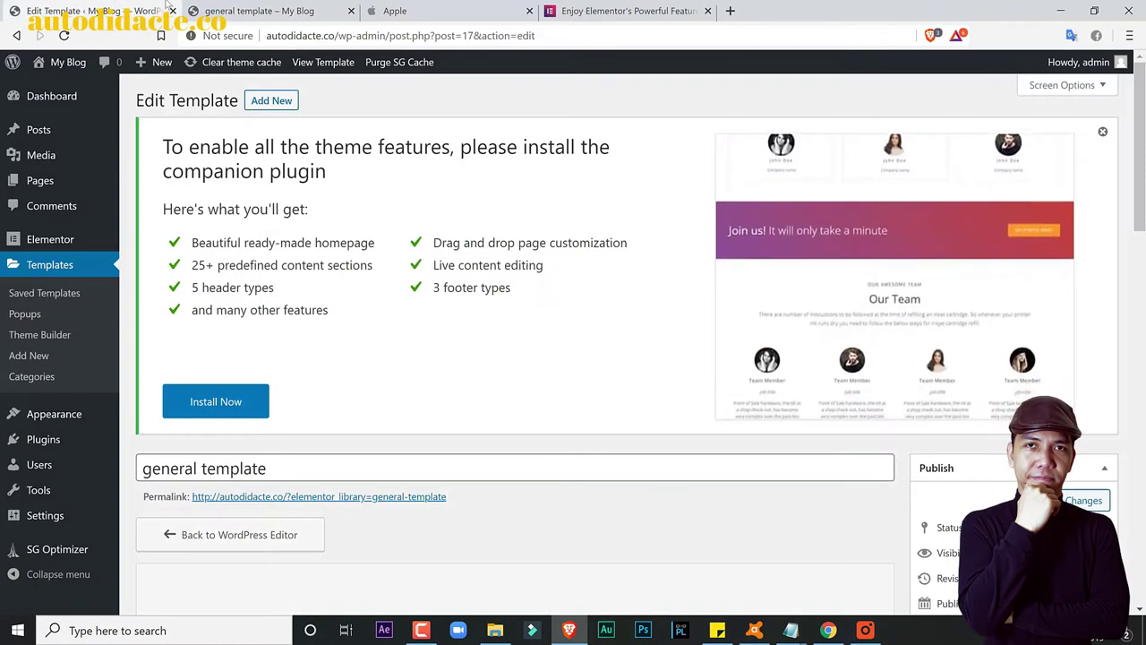
{"action": "key", "text": "ctrl+Tab"}
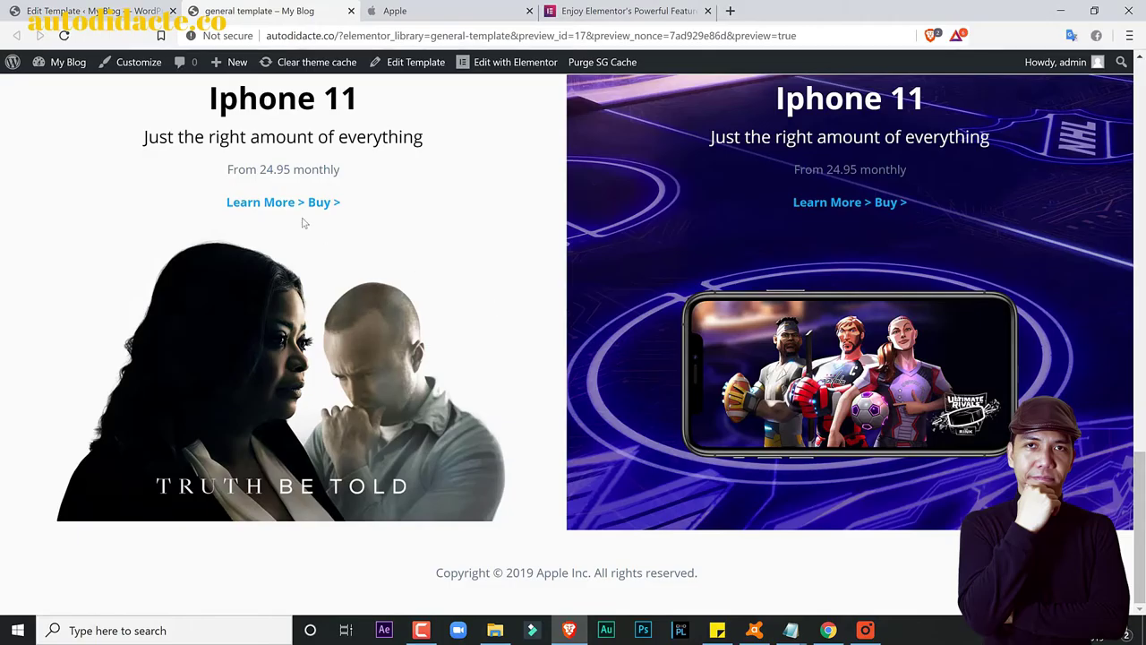
{"action": "left_click", "coordinate": [66, 7]}
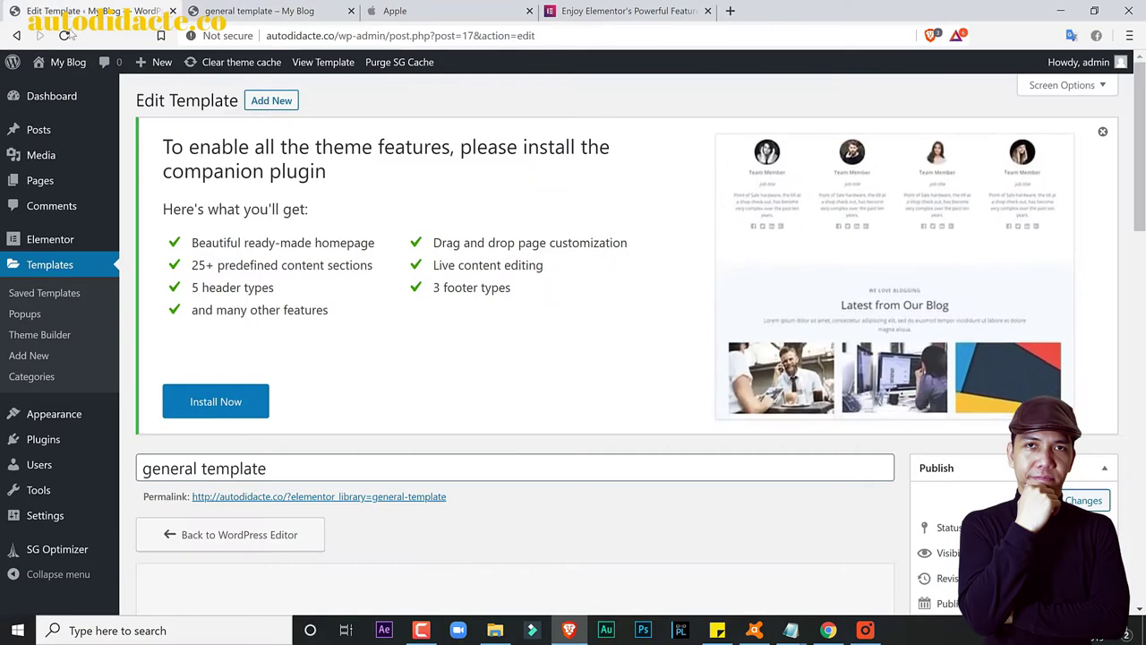
{"action": "scroll", "coordinate": [40, 376], "scroll_direction": "down", "scroll_amount": 1}
{"action": "mouse_move", "coordinate": [65, 421]}
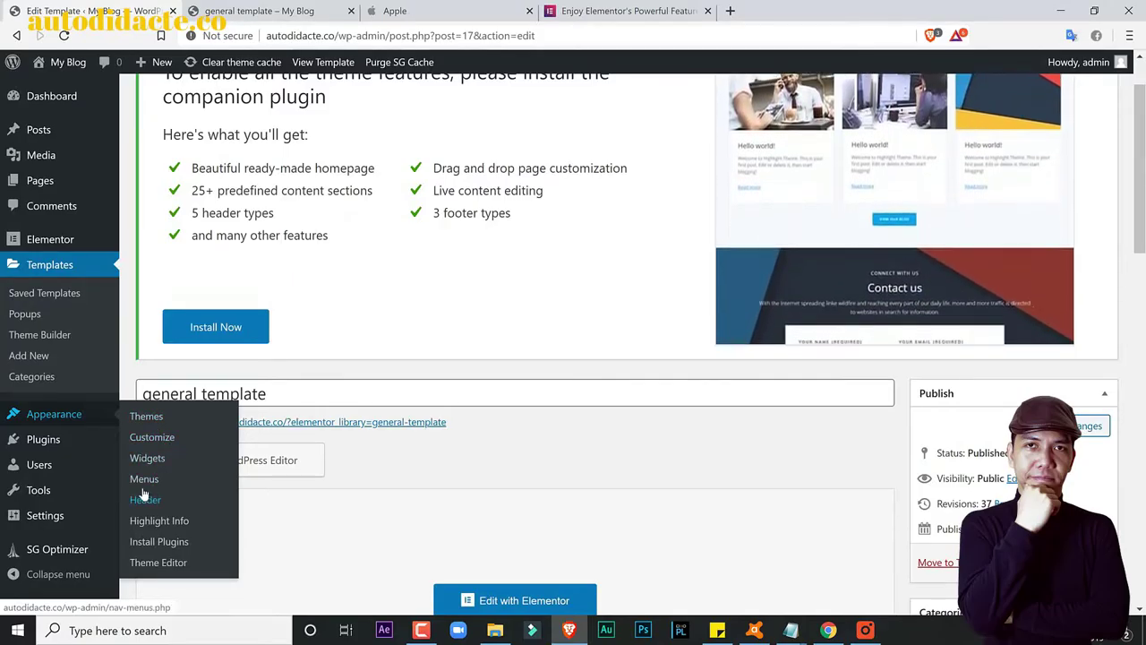
Step: In Reading settings, set the homepage to the static page Home with no posts page, and save
{"action": "mouse_move", "coordinate": [85, 512]}
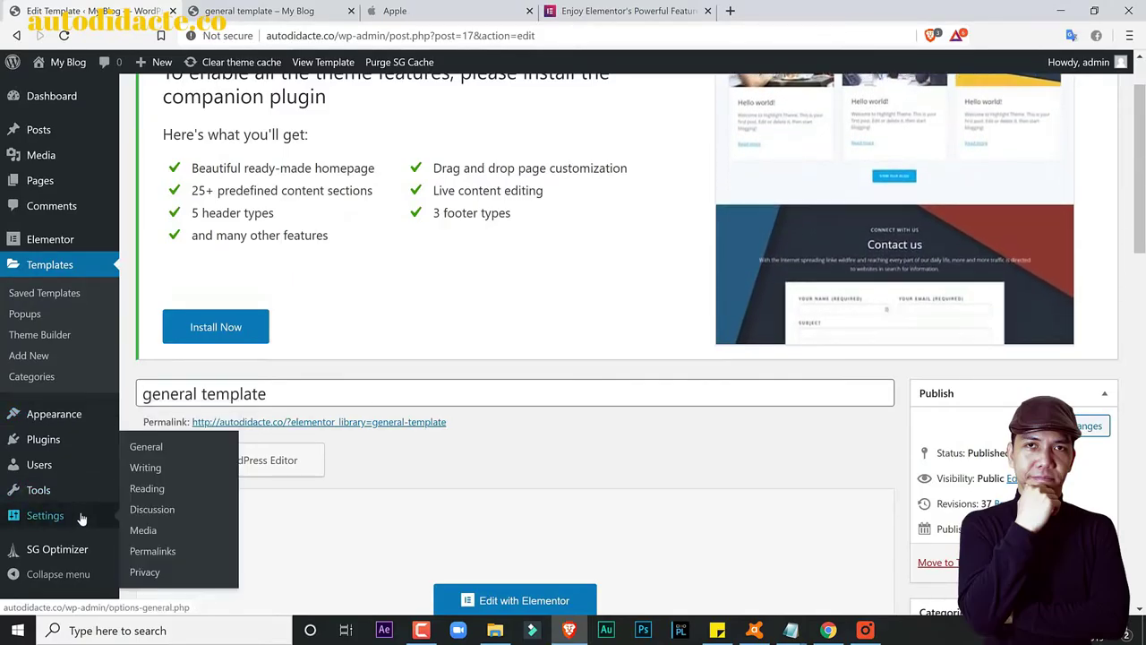
{"action": "left_click", "coordinate": [145, 467]}
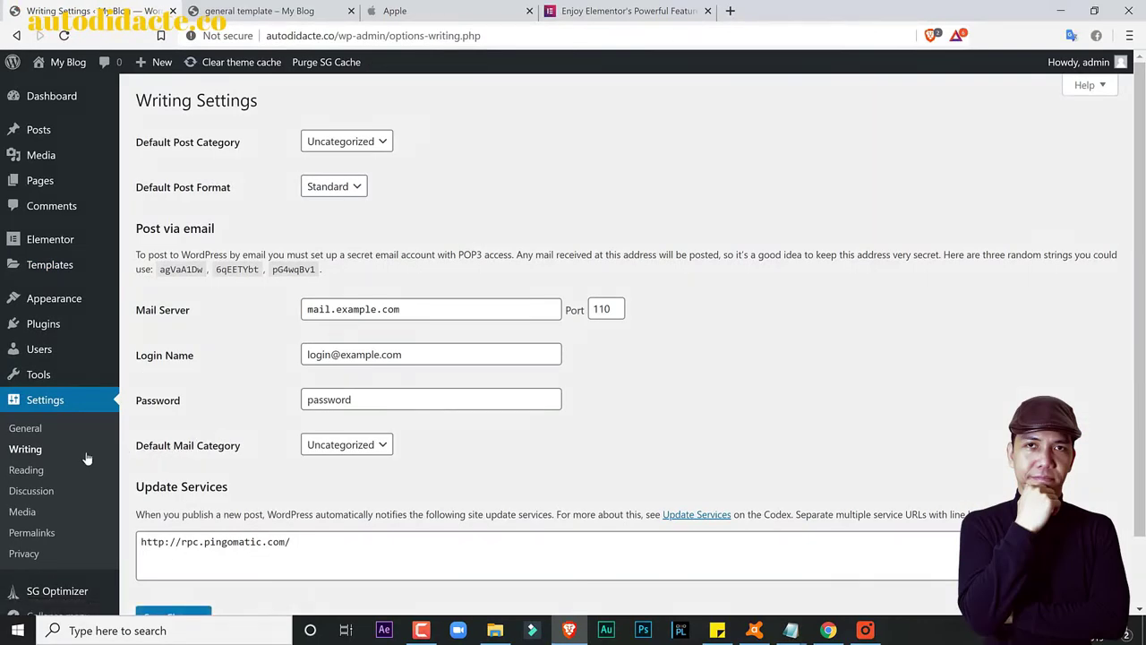
{"action": "left_click", "coordinate": [25, 472]}
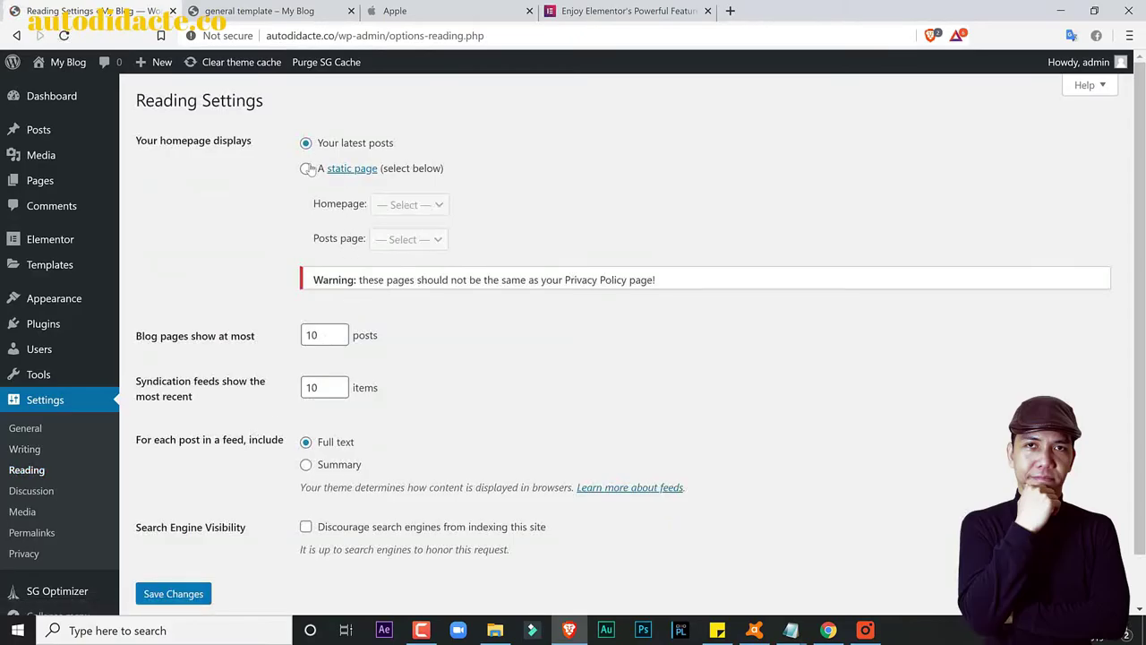
{"action": "left_click", "coordinate": [306, 168]}
{"action": "left_click", "coordinate": [402, 204]}
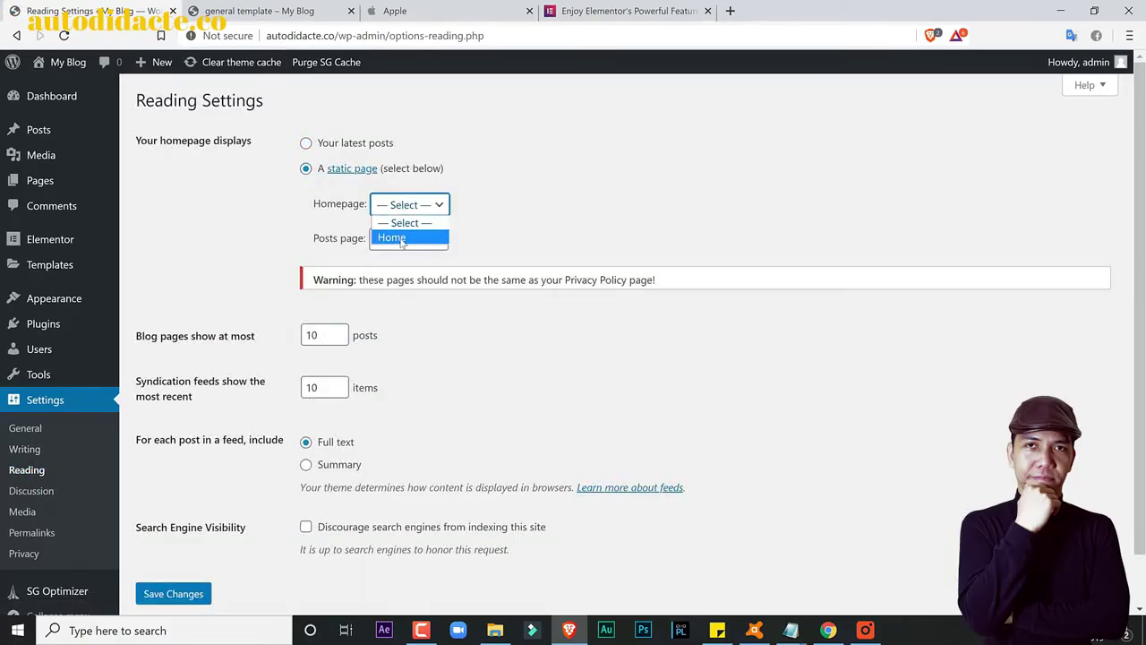
{"action": "left_click", "coordinate": [400, 236]}
{"action": "left_click", "coordinate": [402, 243]}
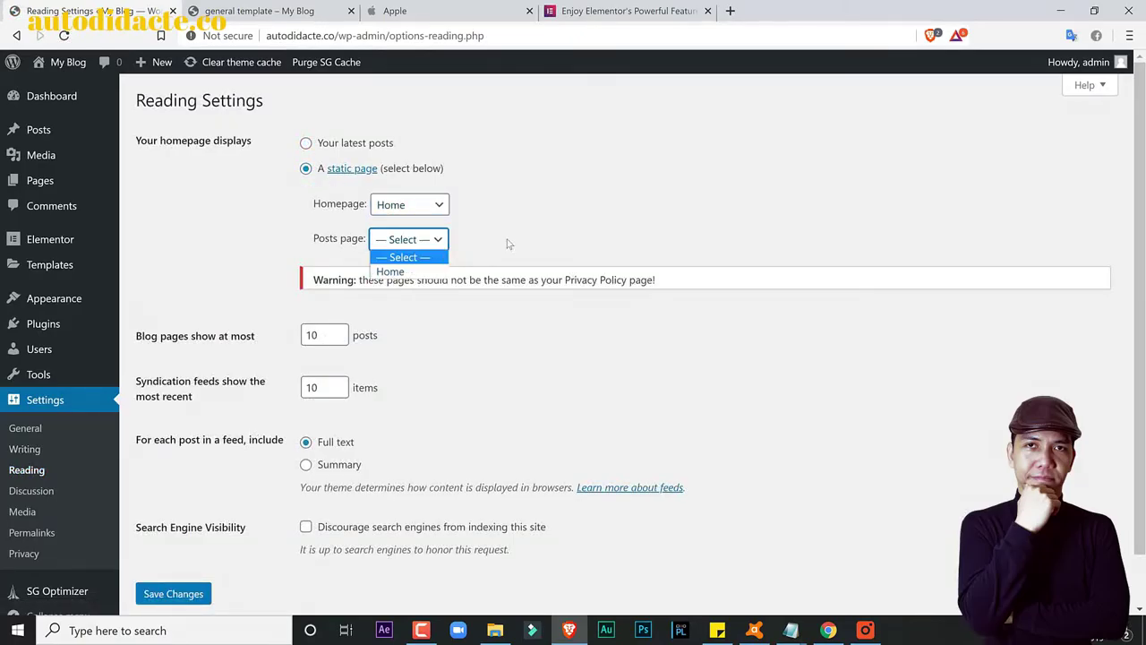
{"action": "left_click", "coordinate": [376, 251]}
{"action": "scroll", "coordinate": [198, 538], "scroll_direction": "down", "scroll_amount": 1}
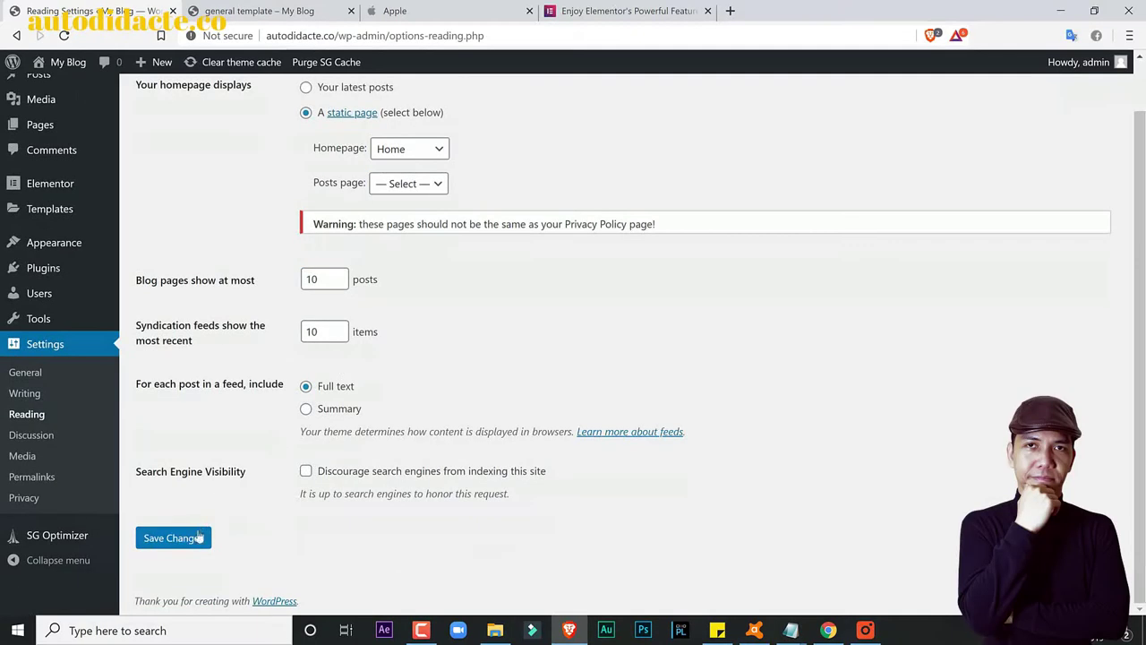
{"action": "left_click", "coordinate": [184, 538]}
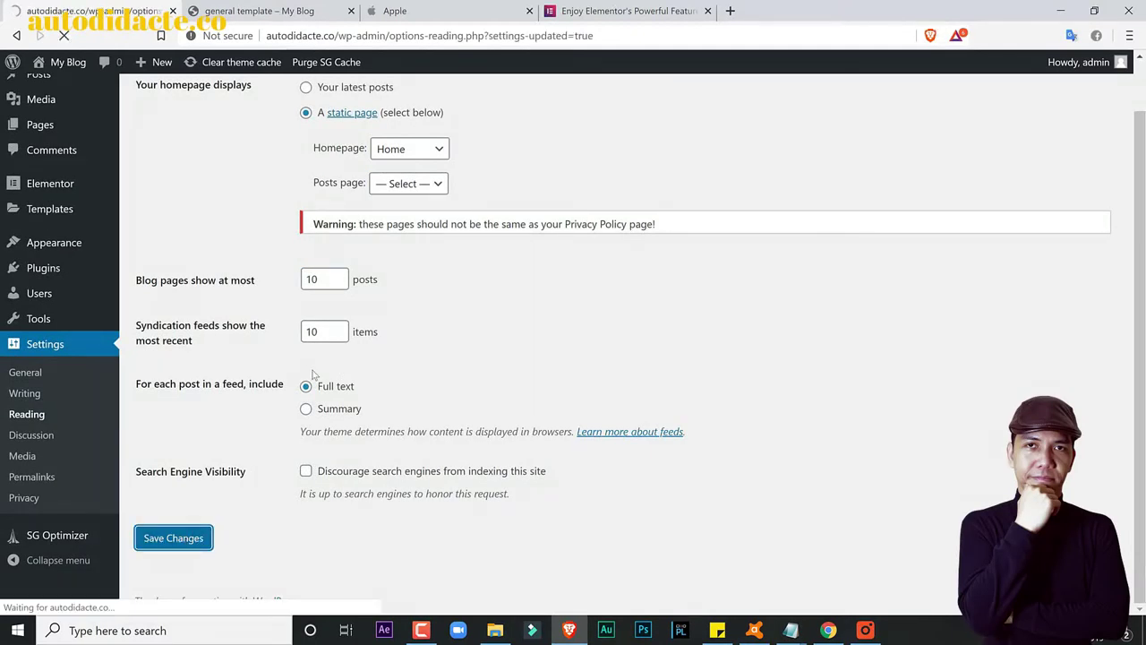
{"action": "left_click", "coordinate": [273, 9]}
Step: Reload the template preview page and briefly check Reading settings
{"action": "left_click", "coordinate": [64, 36]}
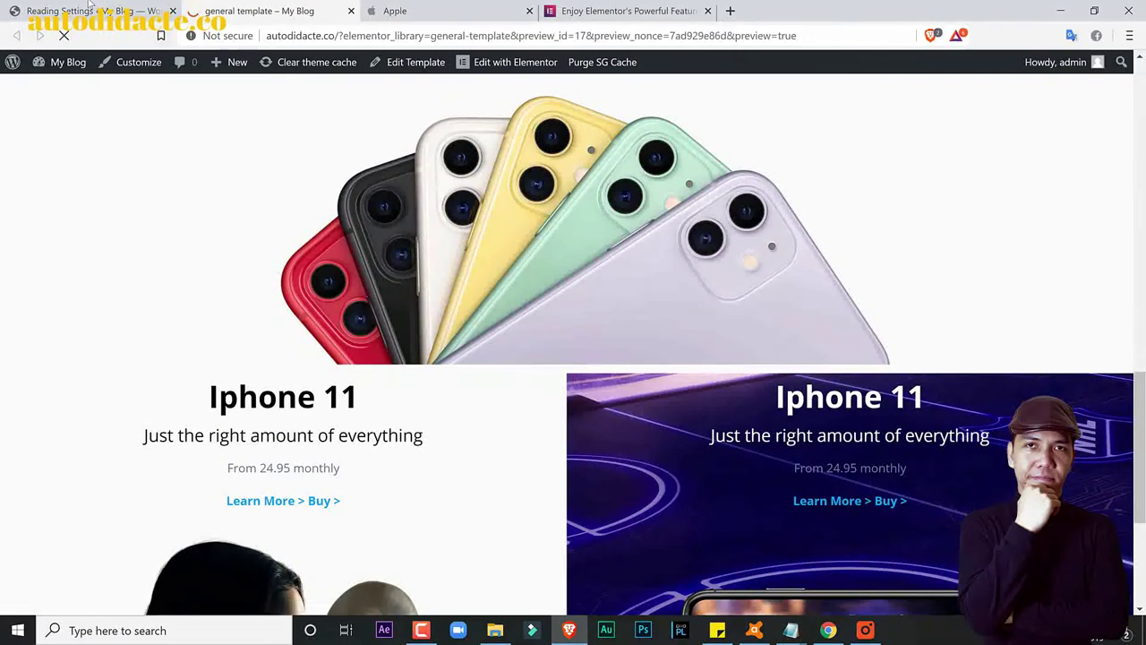
{"action": "left_click", "coordinate": [170, 7]}
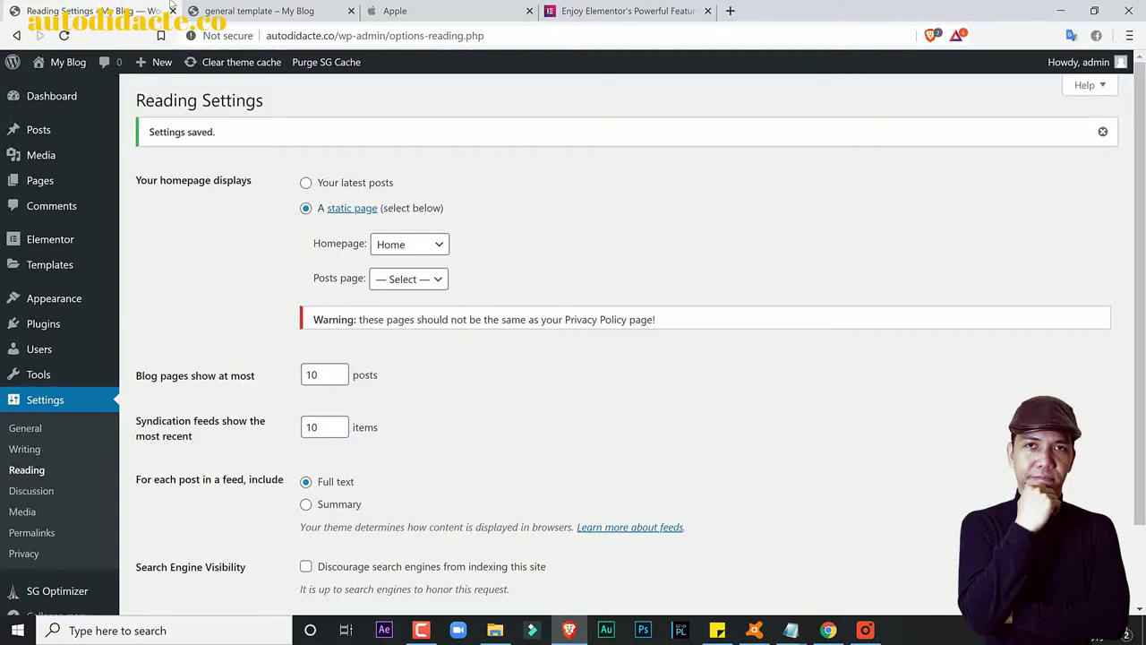
{"action": "left_click", "coordinate": [253, 7]}
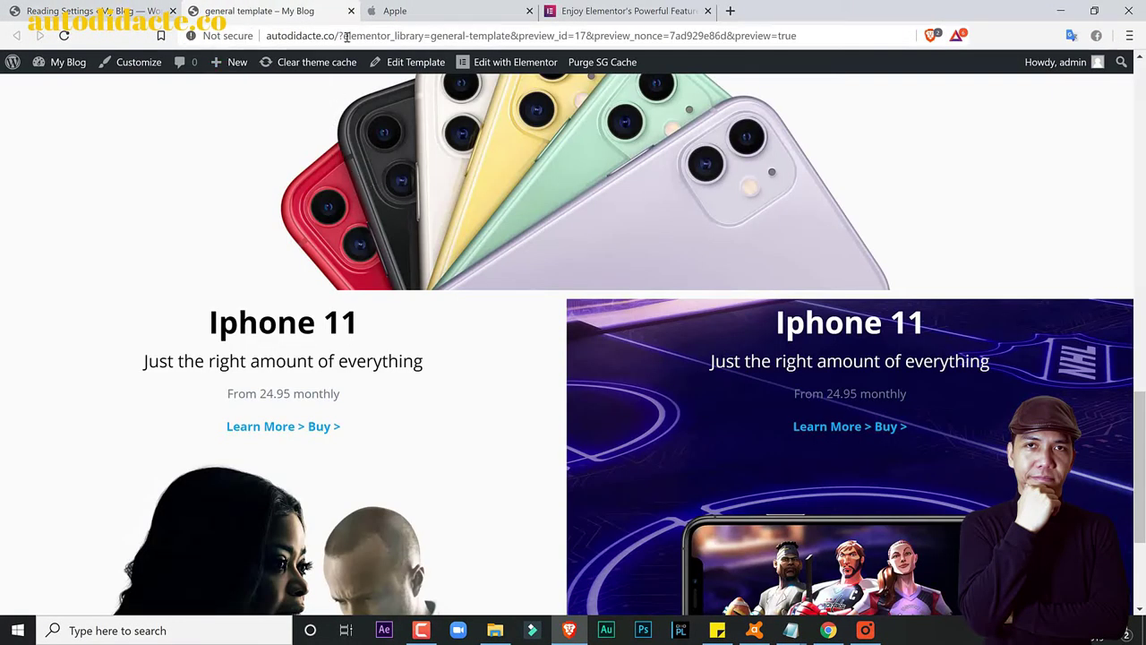
Step: Trim the address to autodidacte.co to view the live home page, then return to Reading Settings
{"action": "left_click_drag", "start_coordinate": [334, 36], "coordinate": [852, 62]}
{"action": "key", "text": "BackSpace"}
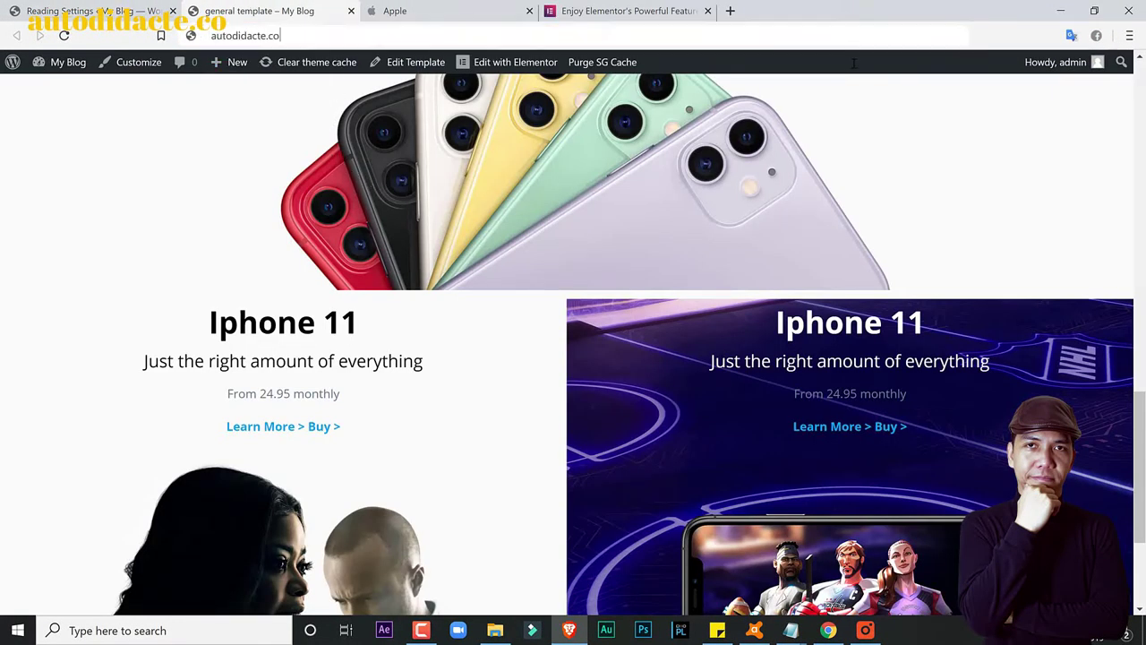
{"action": "key", "text": "Return"}
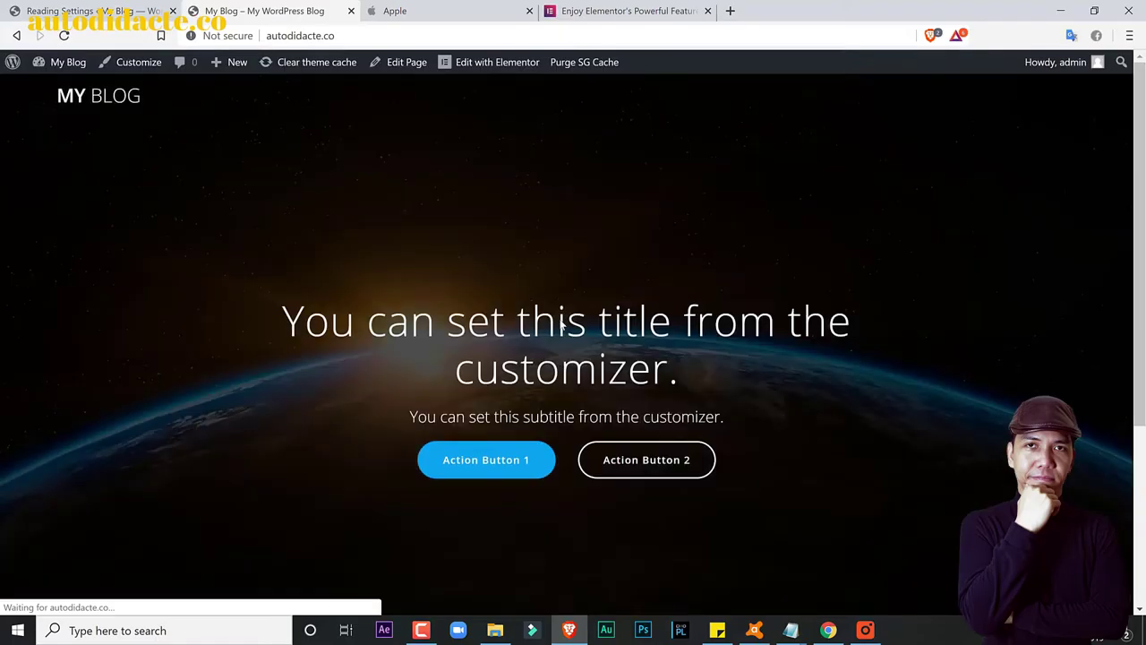
{"action": "scroll", "coordinate": [757, 388], "scroll_direction": "down", "scroll_amount": 3}
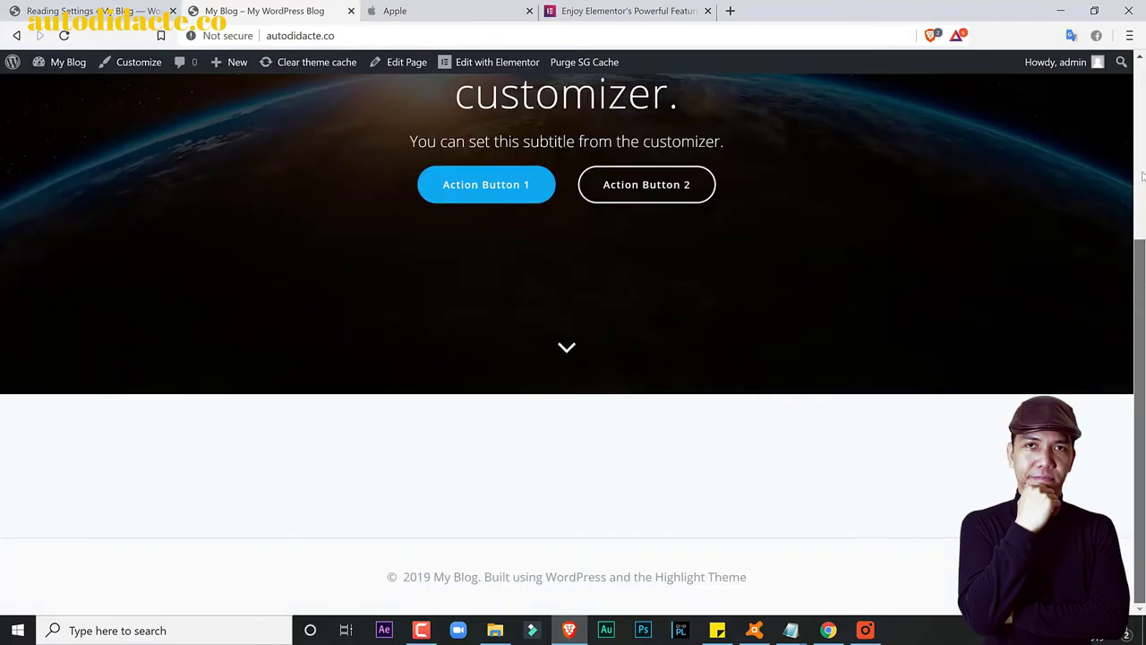
{"action": "left_click_drag", "start_coordinate": [1139, 295], "coordinate": [1138, 118]}
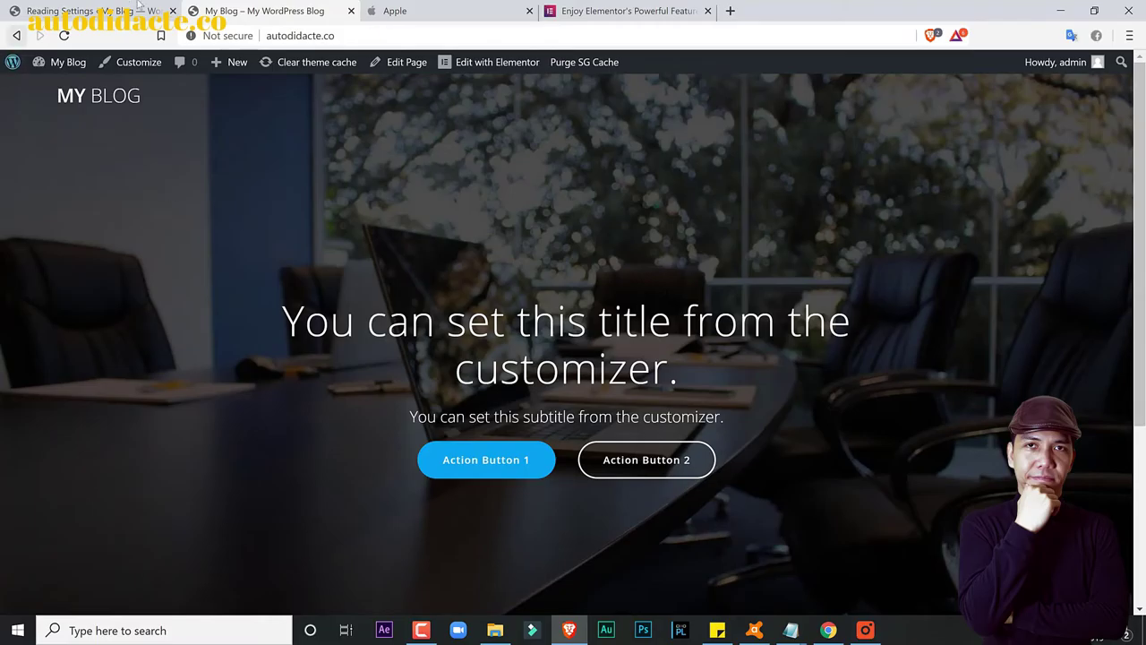
{"action": "left_click", "coordinate": [139, 7]}
Step: Open the Home page from All Pages and launch it in Elementor
{"action": "mouse_move", "coordinate": [72, 192]}
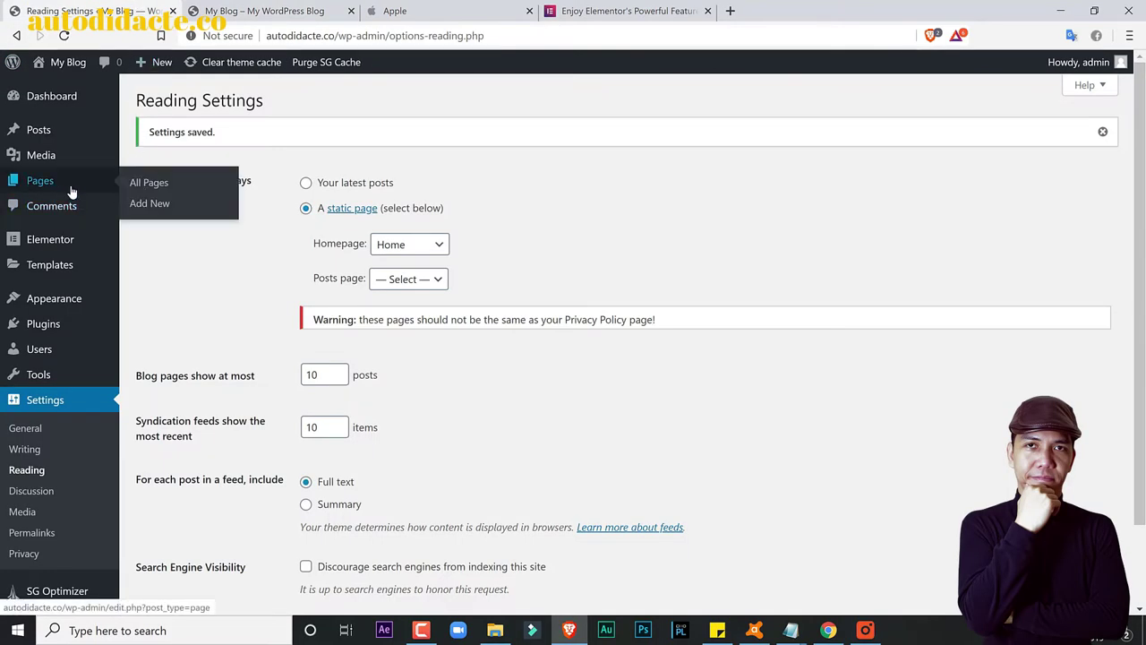
{"action": "left_click", "coordinate": [141, 185]}
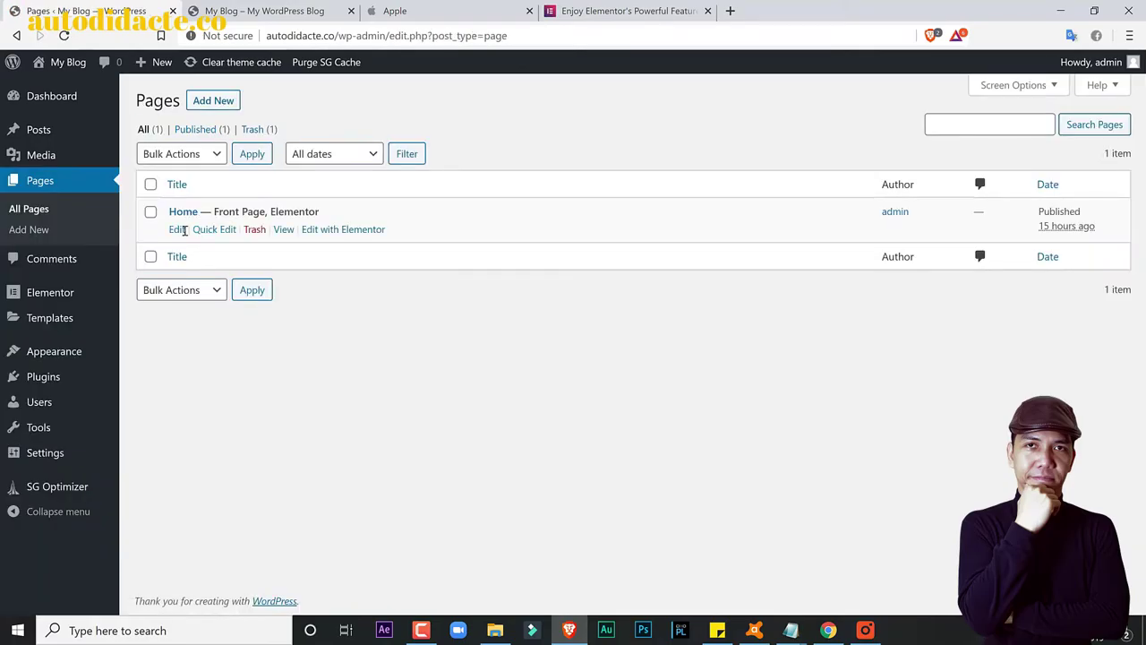
{"action": "left_click", "coordinate": [178, 231]}
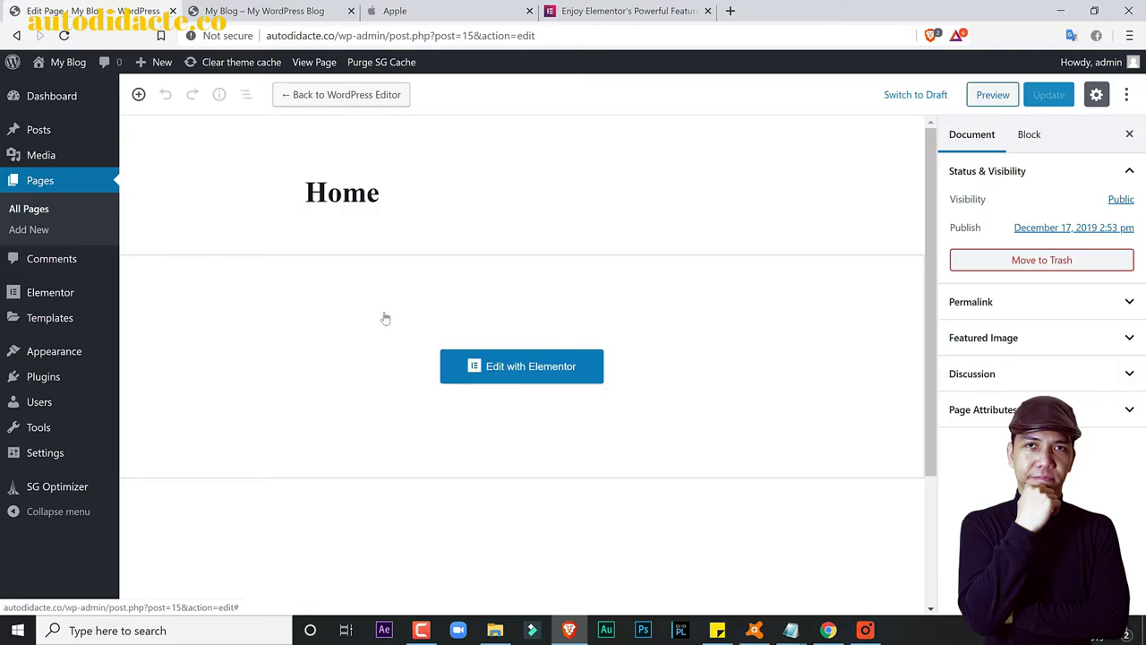
{"action": "left_click", "coordinate": [495, 373]}
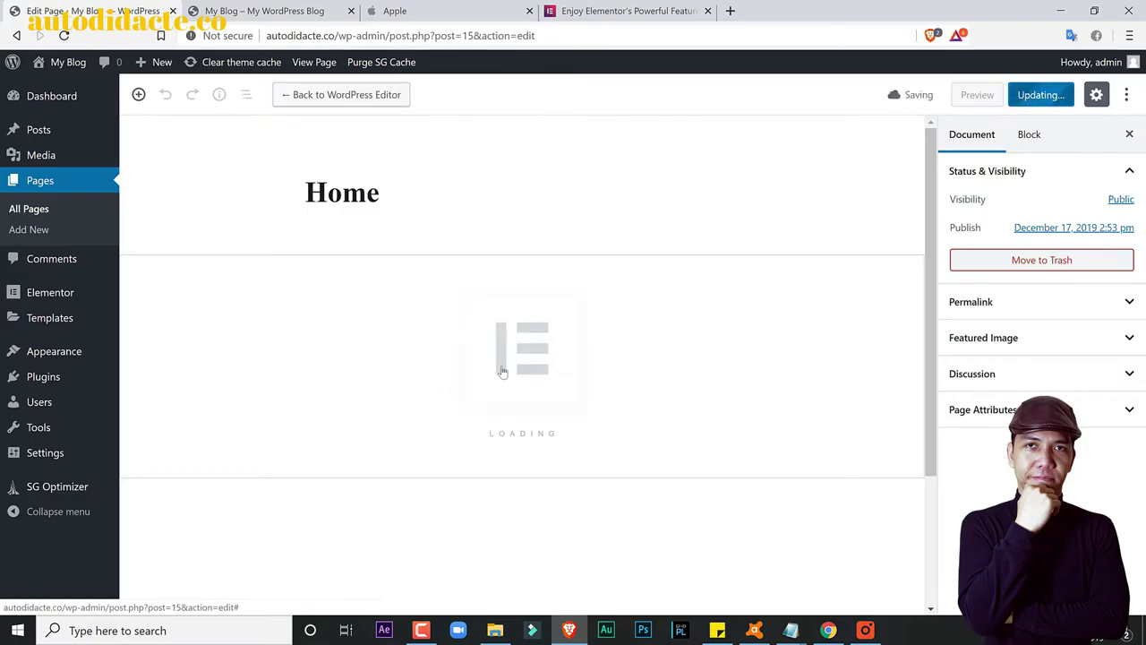
{"action": "left_click", "coordinate": [315, 9]}
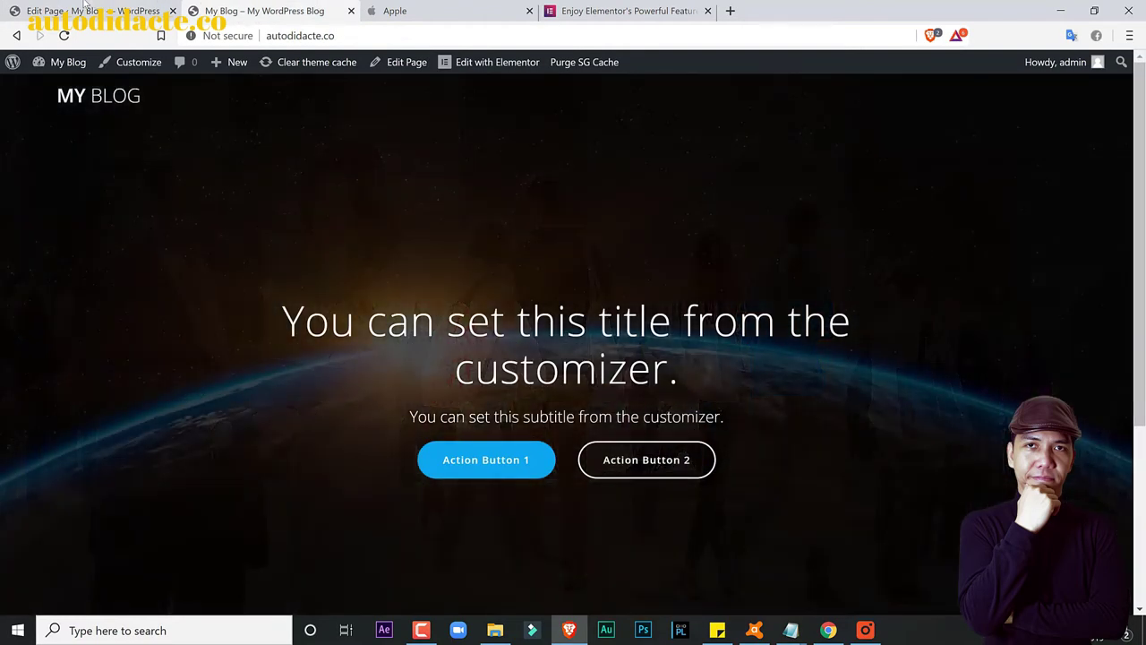
{"action": "key", "text": "ctrl+shift+Tab"}
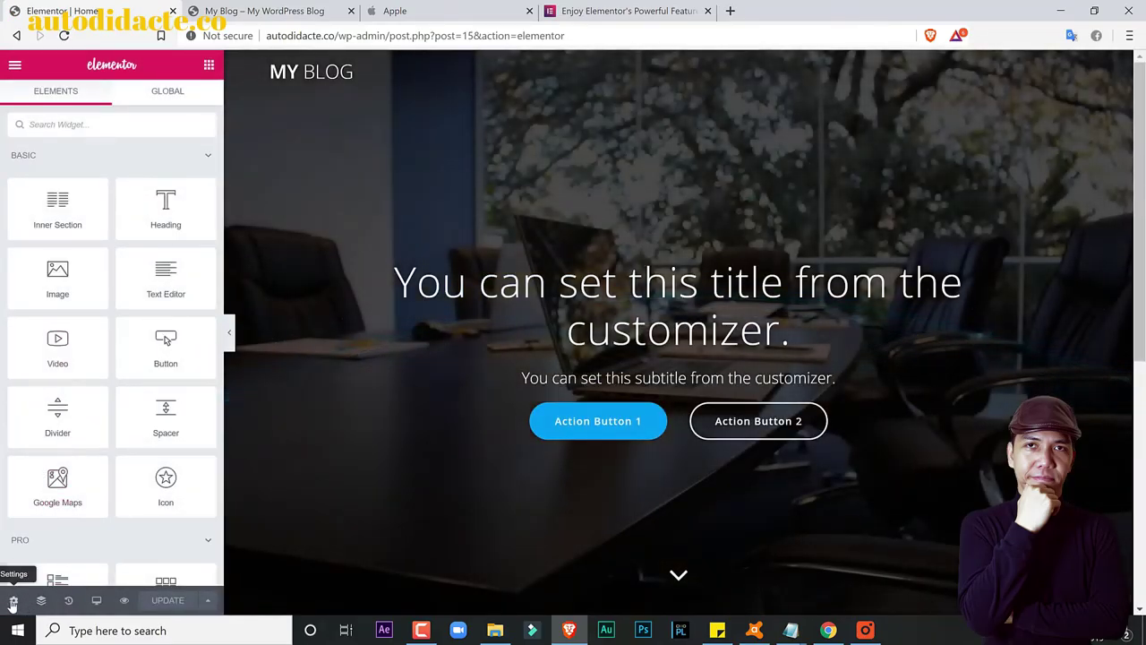
Step: Set the Home page's Page Layout to Elementor Canvas and save it with Update
{"action": "left_click", "coordinate": [12, 604]}
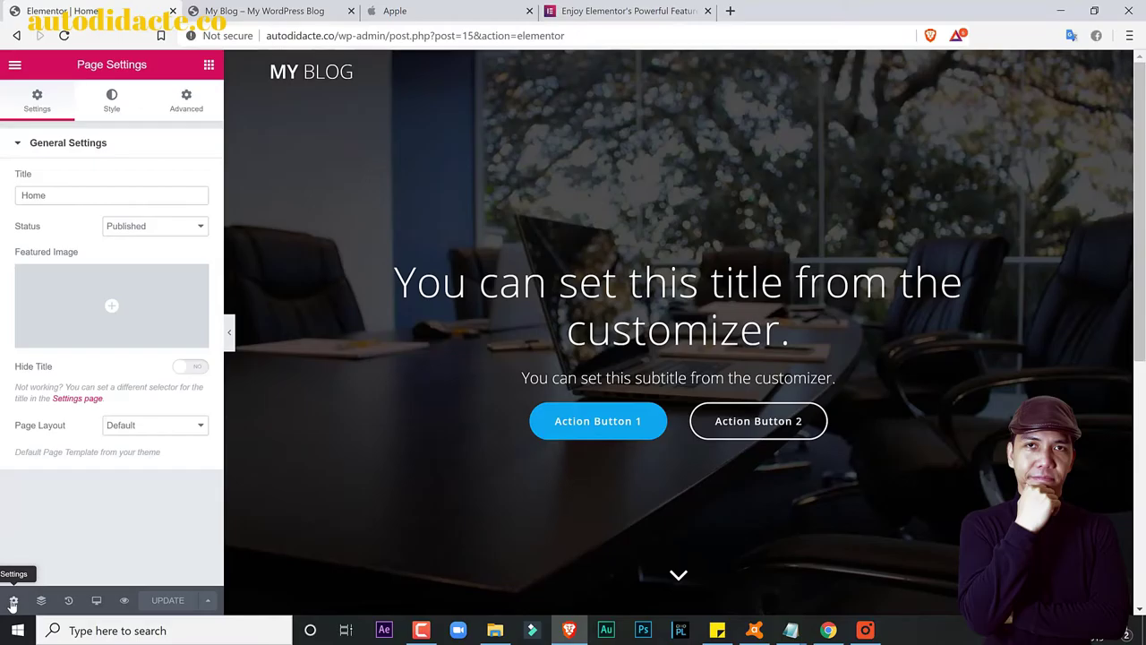
{"action": "left_click", "coordinate": [147, 429]}
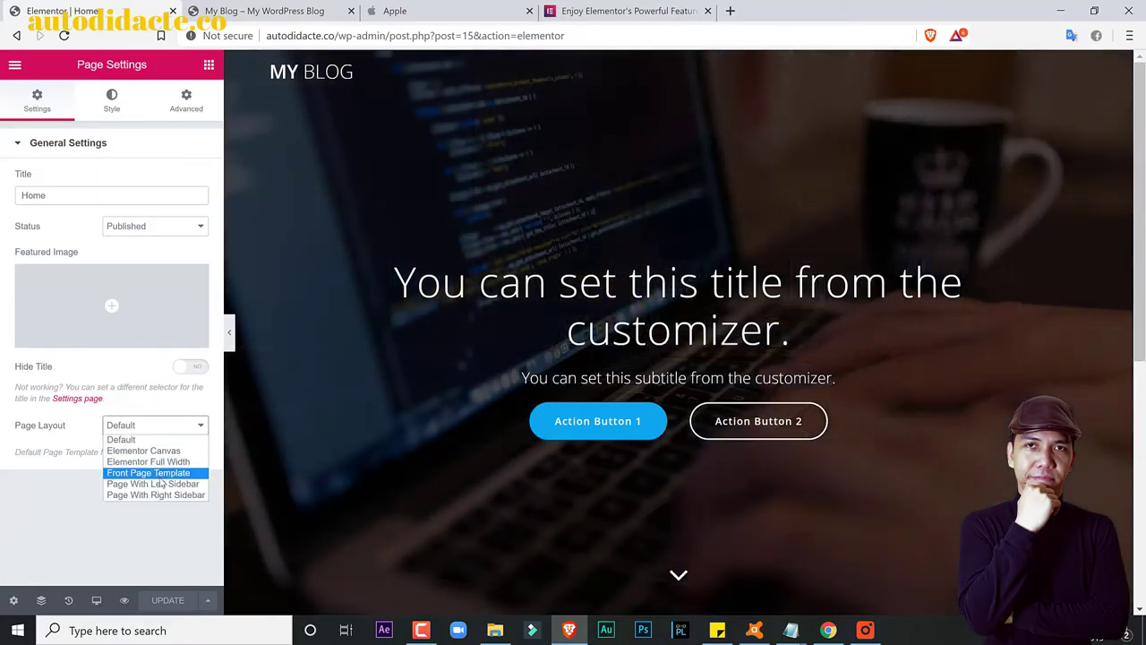
{"action": "left_click", "coordinate": [167, 451]}
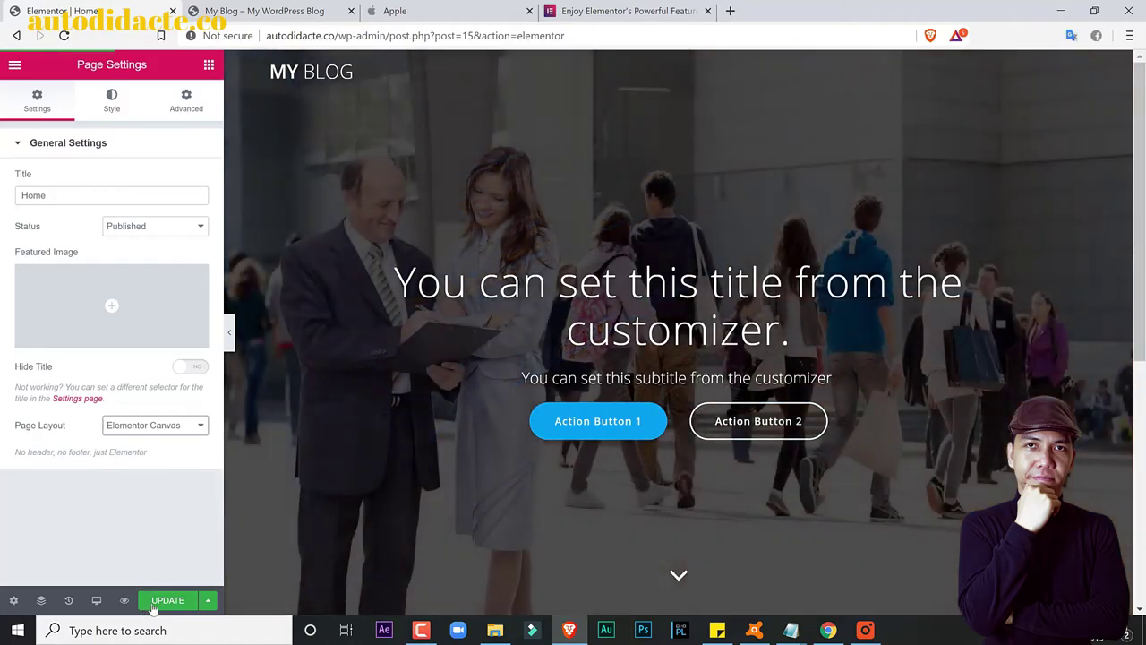
{"action": "left_click", "coordinate": [153, 607]}
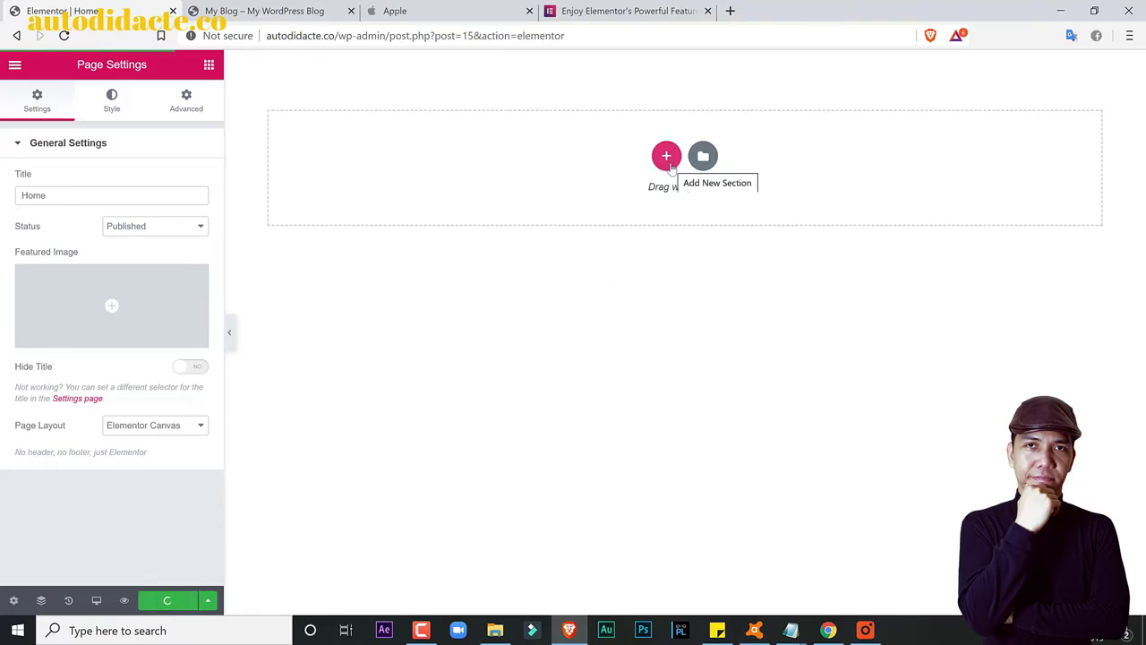
{"action": "left_click", "coordinate": [420, 631]}
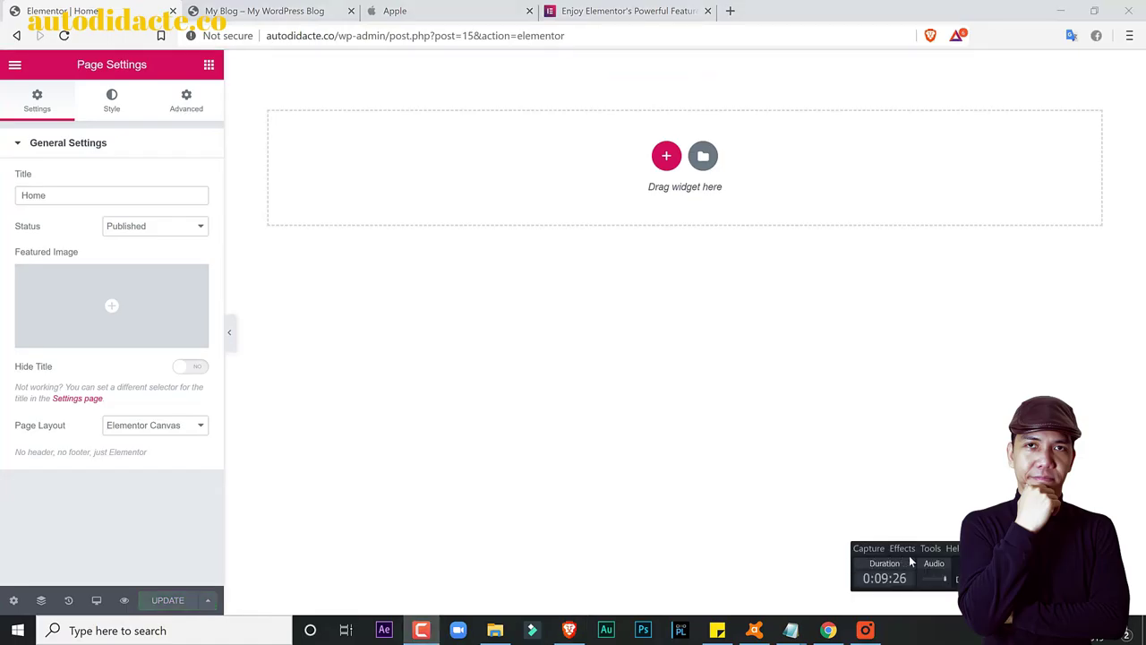
{"action": "left_click", "coordinate": [964, 493]}
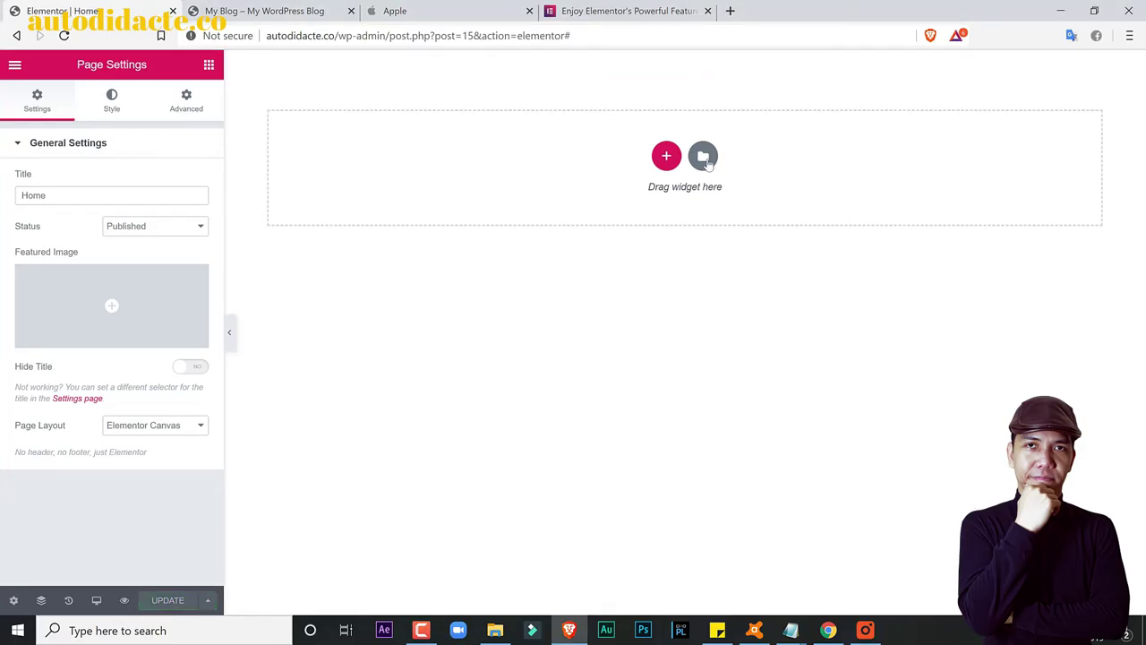
Step: Insert 'general template' from My Templates into the Home page, declining its document settings
{"action": "left_click", "coordinate": [706, 158]}
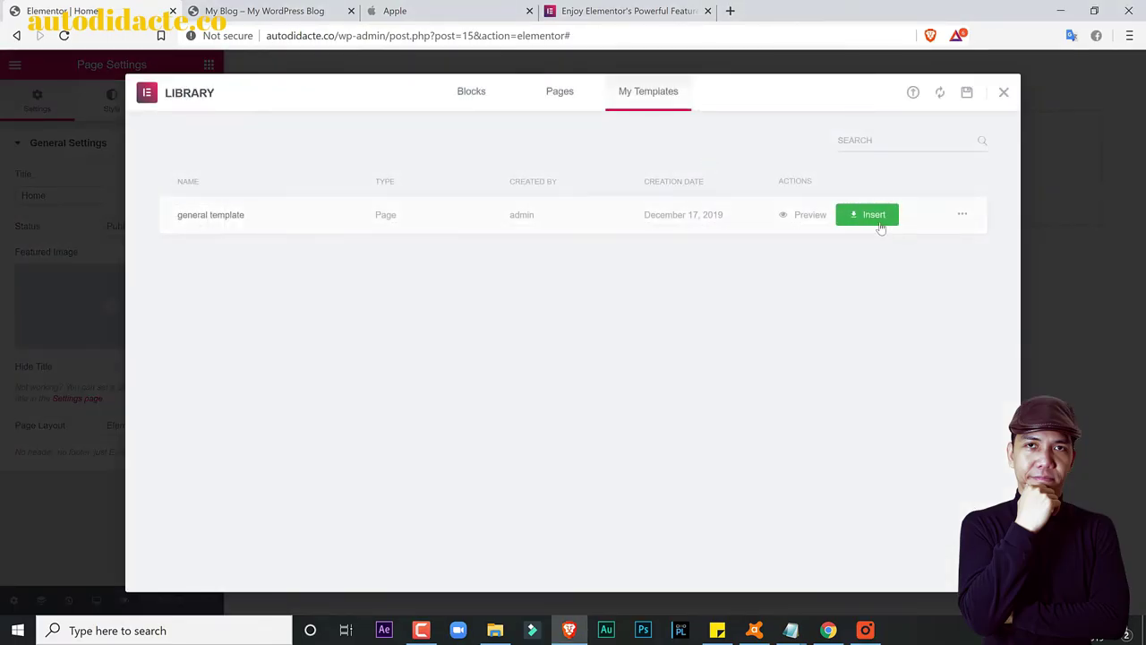
{"action": "left_click", "coordinate": [873, 215]}
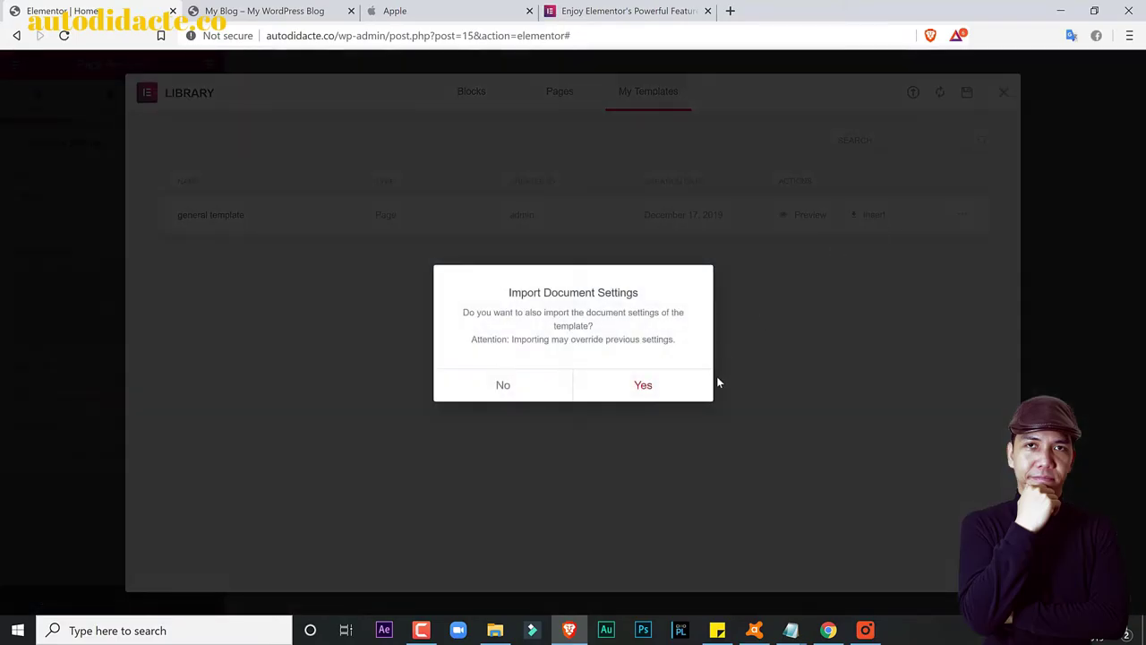
{"action": "left_click", "coordinate": [501, 394]}
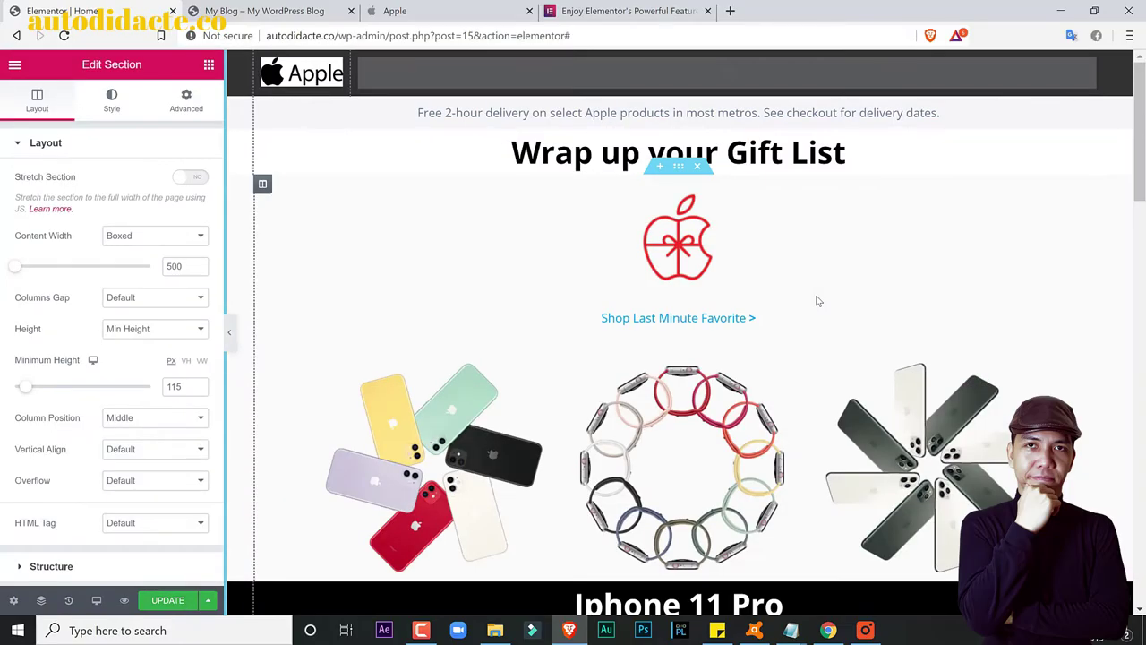
{"action": "scroll", "coordinate": [817, 300], "scroll_direction": "down", "scroll_amount": 15}
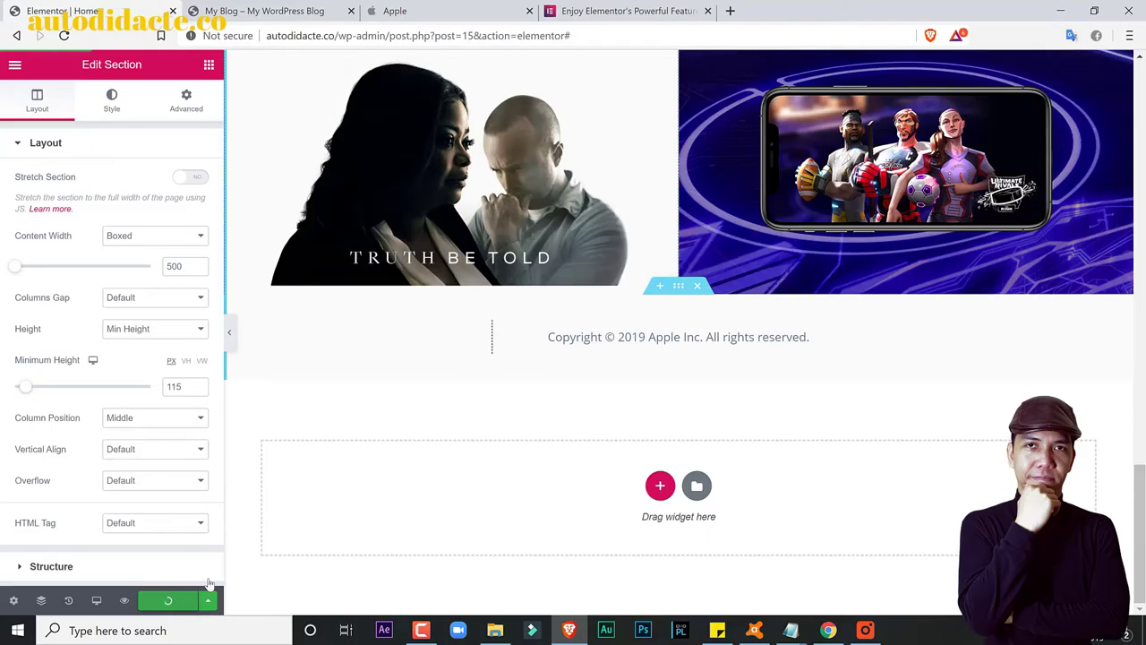
Step: Reload the site's front page and scroll through the new Apple-style layout
{"action": "left_click", "coordinate": [264, 11]}
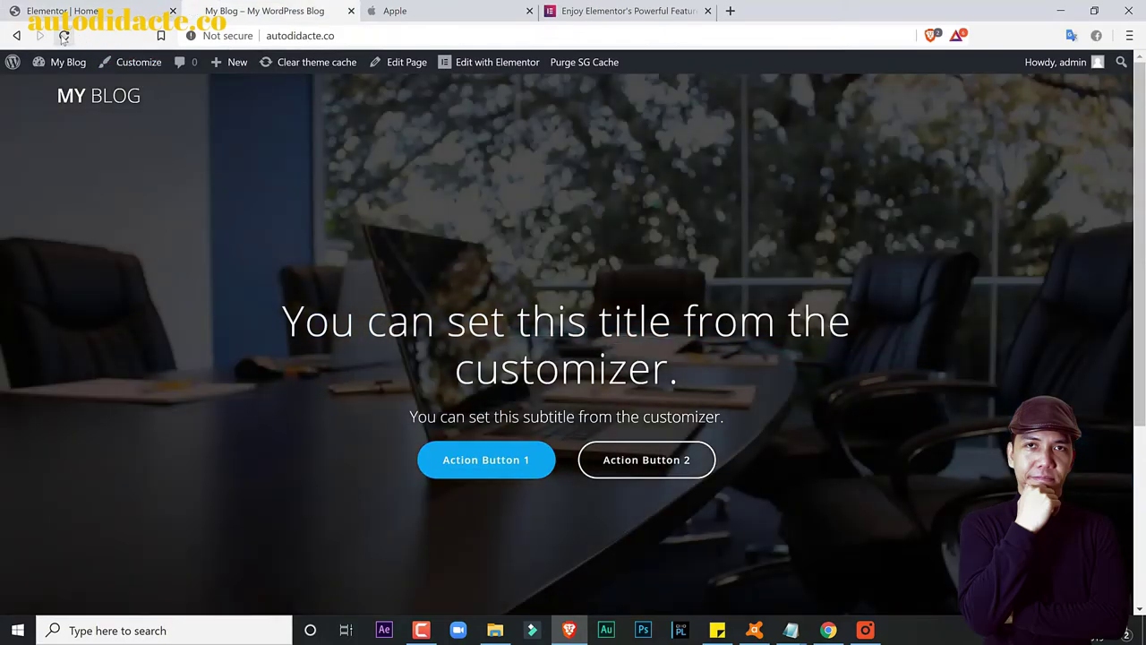
{"action": "left_click", "coordinate": [64, 36]}
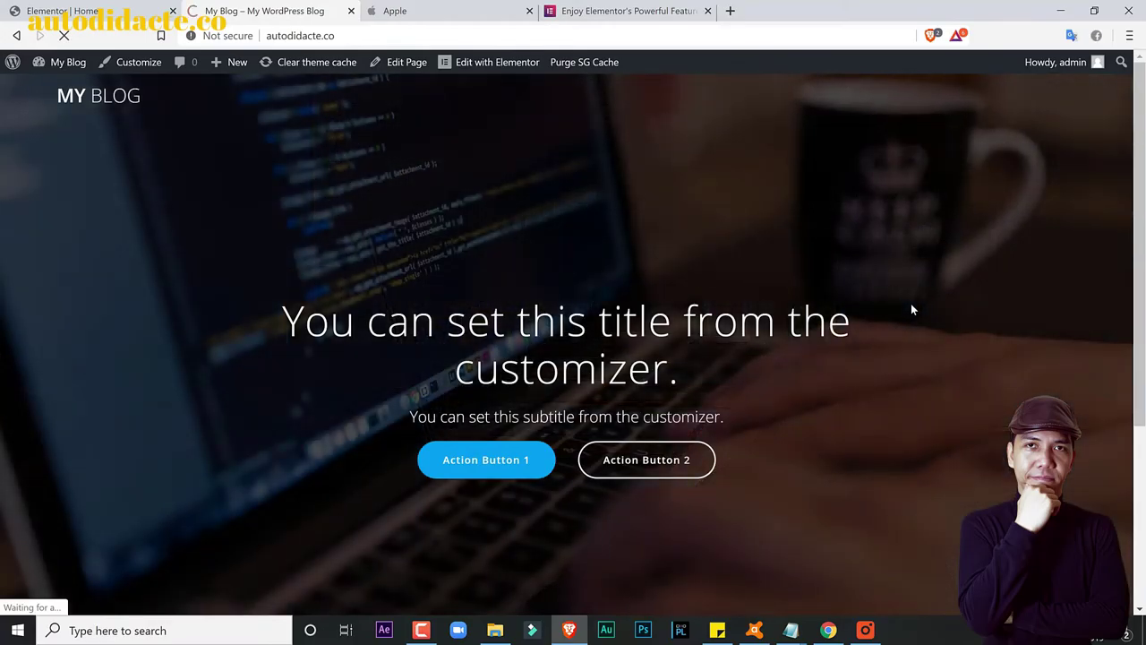
{"action": "scroll", "coordinate": [572, 344], "scroll_direction": "down", "scroll_amount": 15}
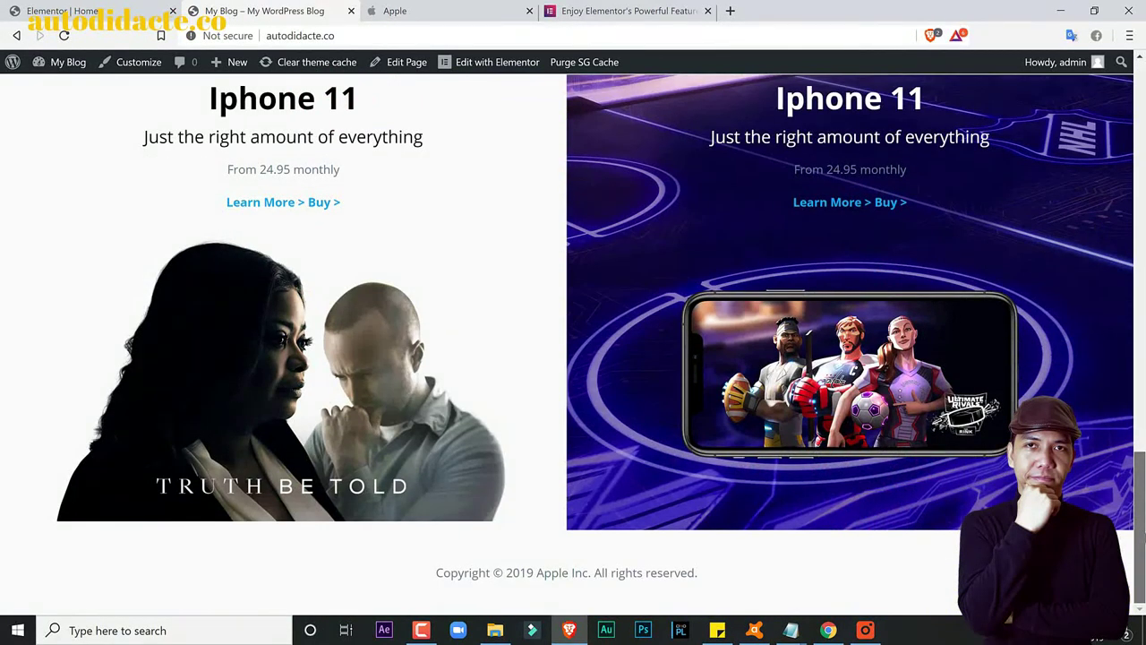
{"action": "scroll", "coordinate": [988, 203], "scroll_direction": "up", "scroll_amount": 15}
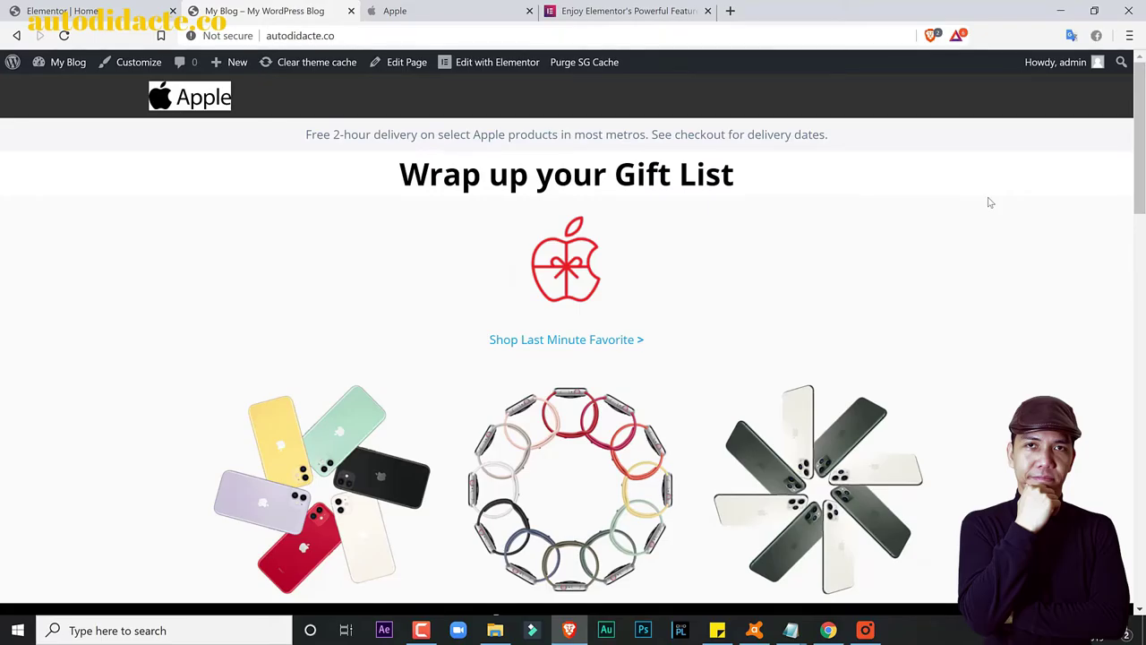
{"action": "left_click_drag", "start_coordinate": [1134, 134], "coordinate": [1139, 579]}
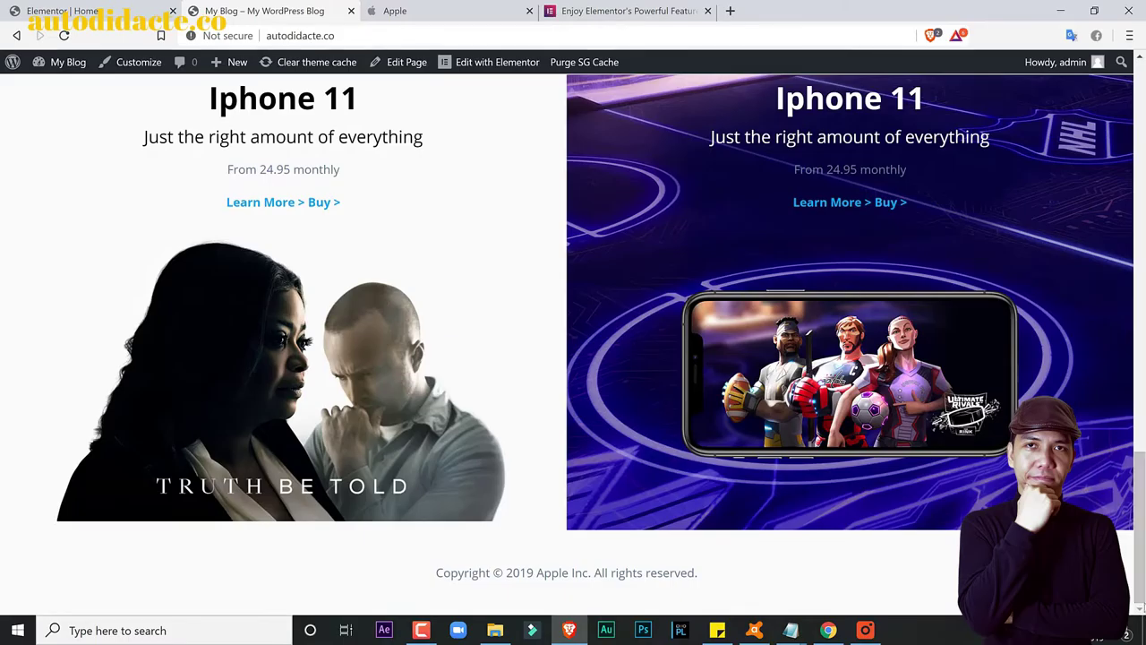
{"action": "left_click_drag", "start_coordinate": [1139, 537], "coordinate": [1139, 175]}
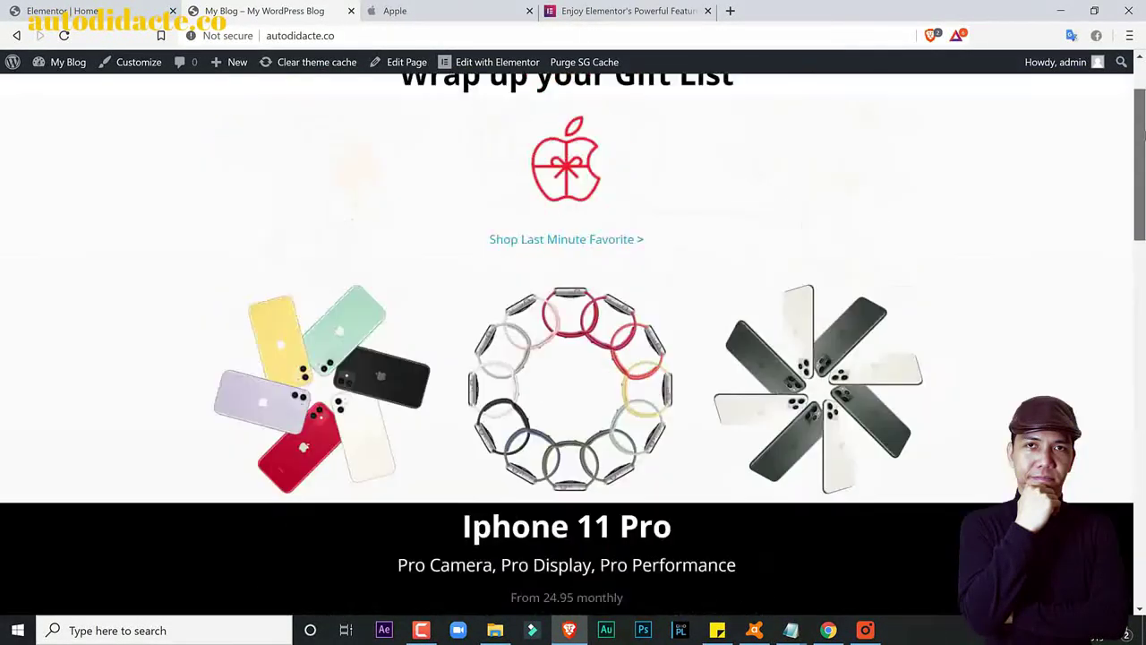
{"action": "left_click_drag", "start_coordinate": [1139, 134], "coordinate": [1140, 107]}
Step: Glance at apple.com, then exit Elementor to the Home page's WordPress edit screen
{"action": "left_click", "coordinate": [467, 7]}
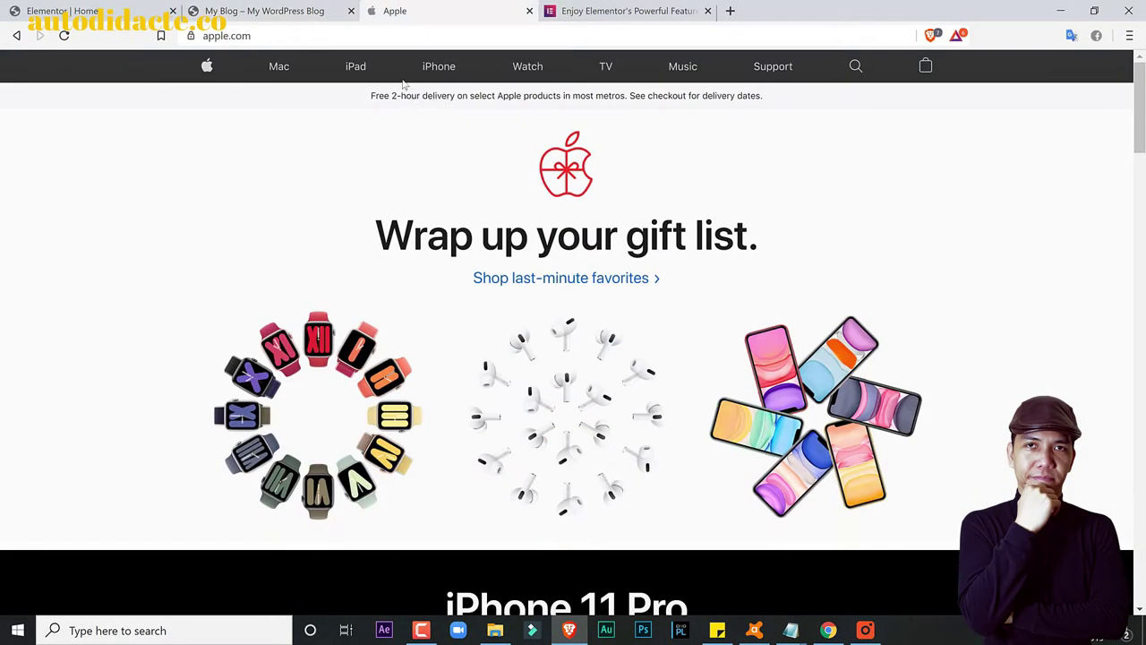
{"action": "left_click", "coordinate": [62, 11]}
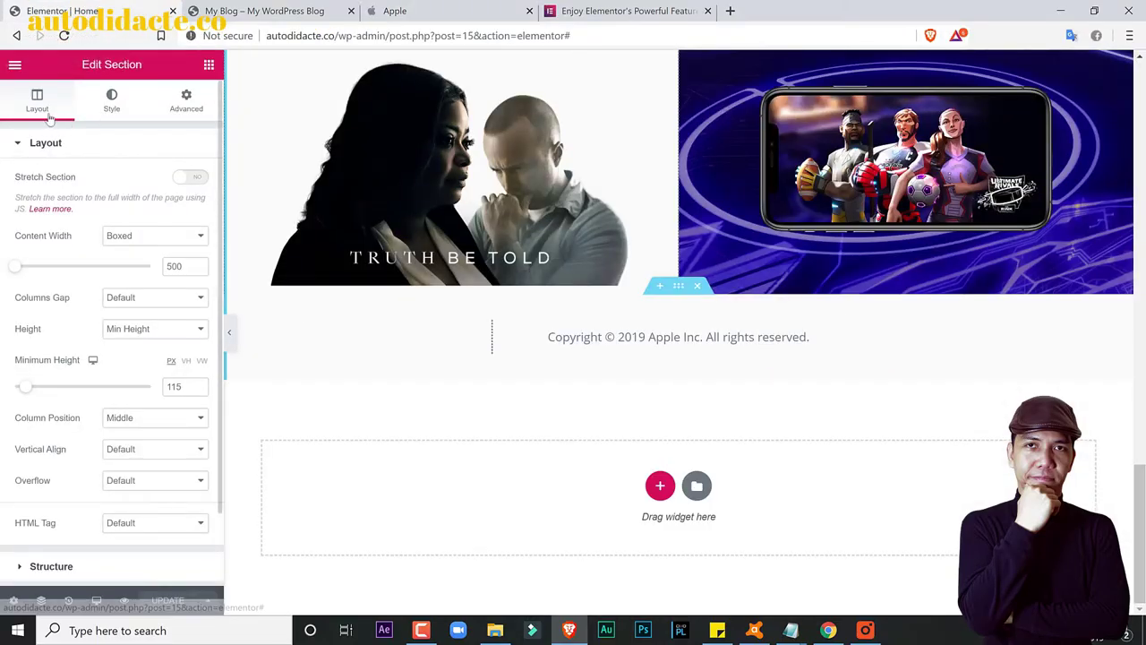
{"action": "left_click", "coordinate": [15, 68]}
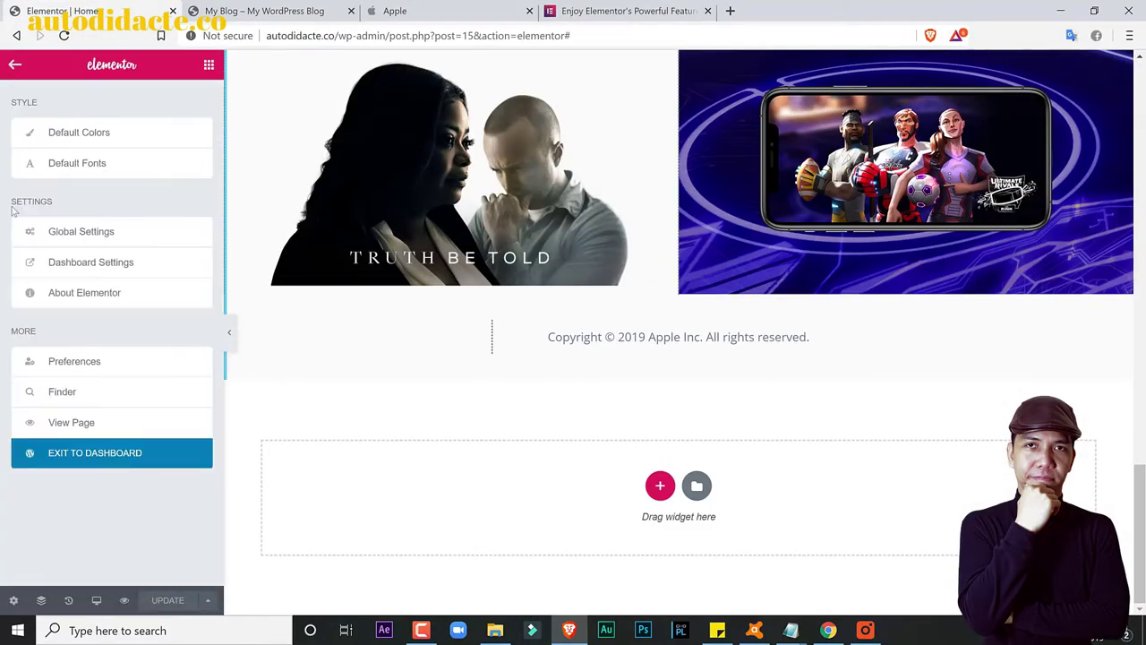
{"action": "left_click", "coordinate": [68, 455]}
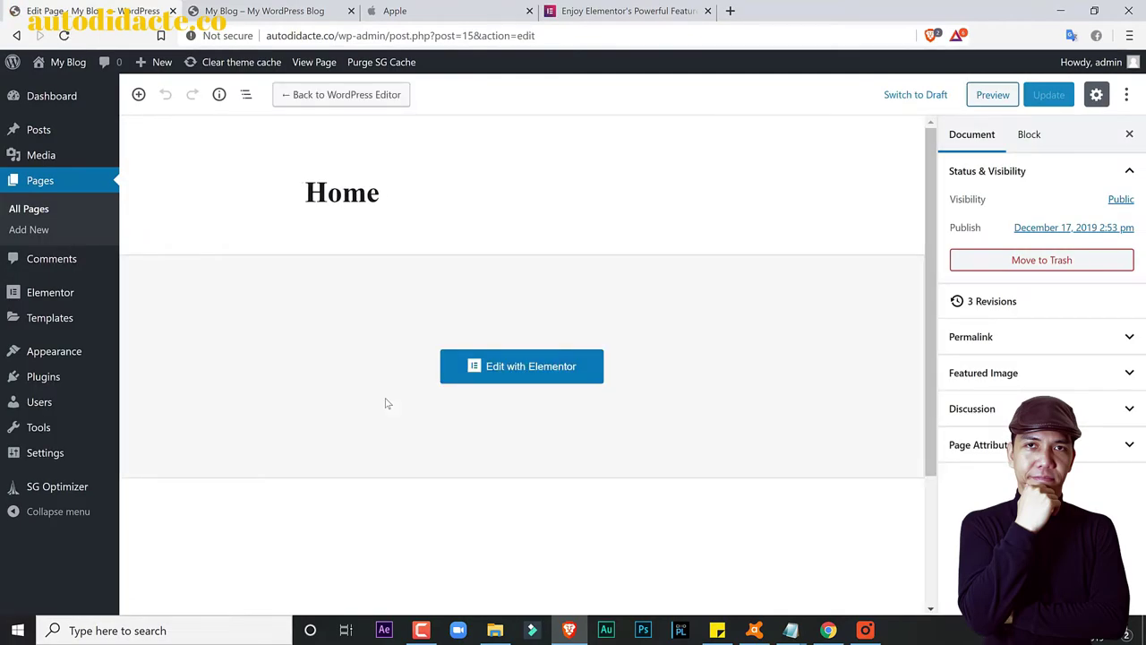
Step: Search Add New plugins for 'duplicate page', then install and activate the Duplicate Page plugin
{"action": "mouse_move", "coordinate": [64, 376]}
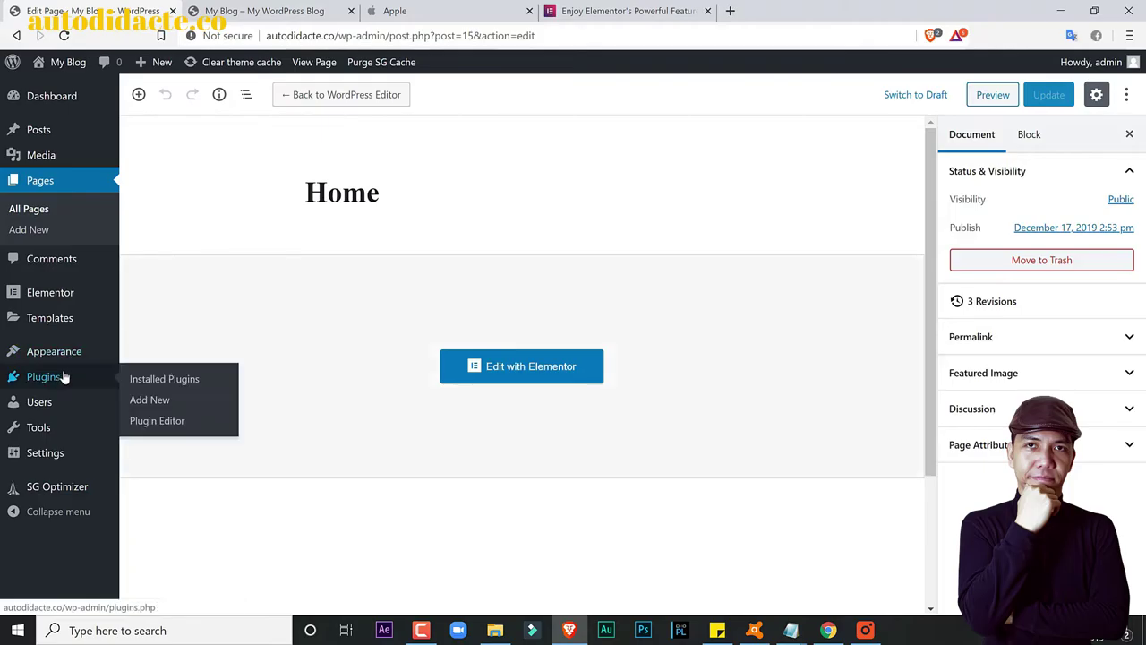
{"action": "left_click", "coordinate": [138, 380]}
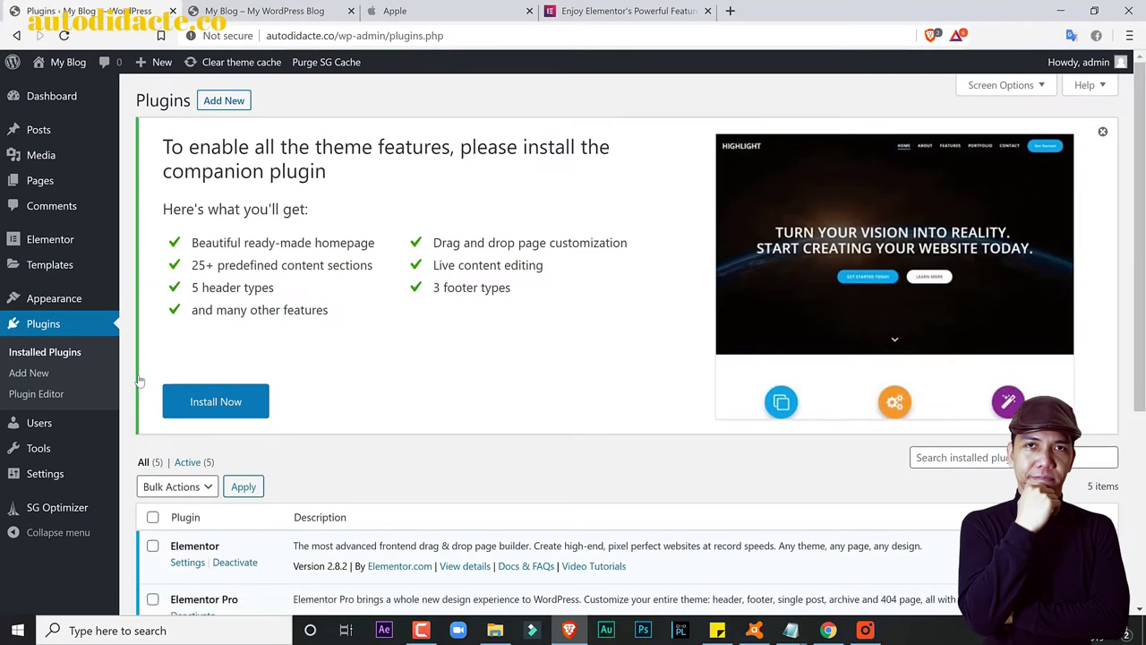
{"action": "left_click", "coordinate": [223, 101]}
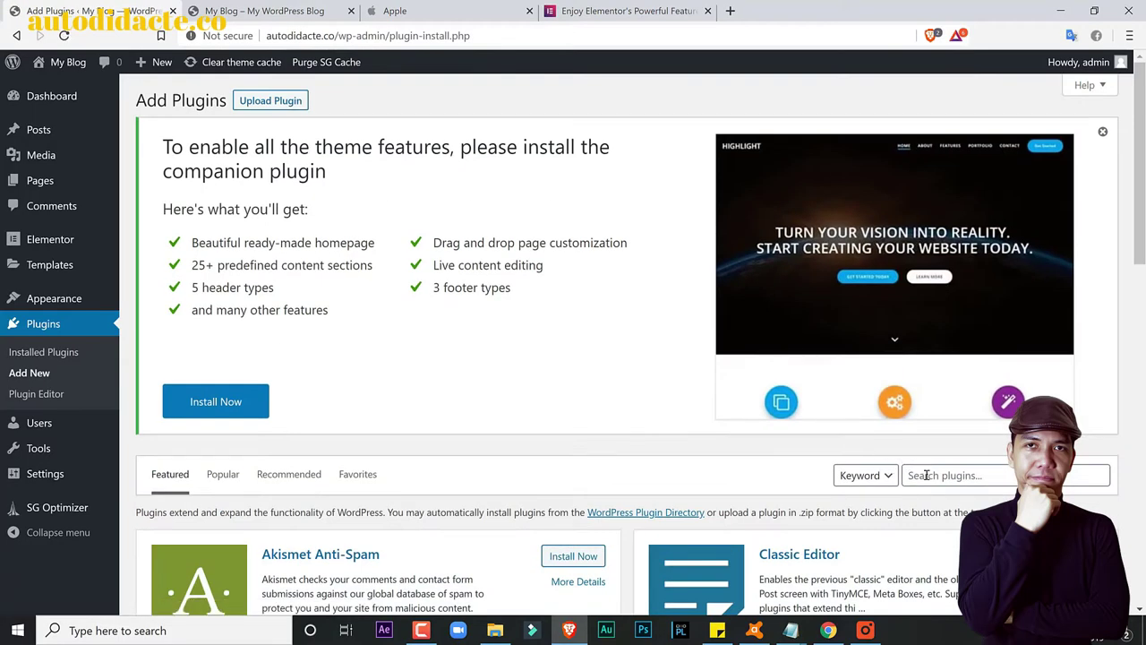
{"action": "left_click", "coordinate": [926, 475]}
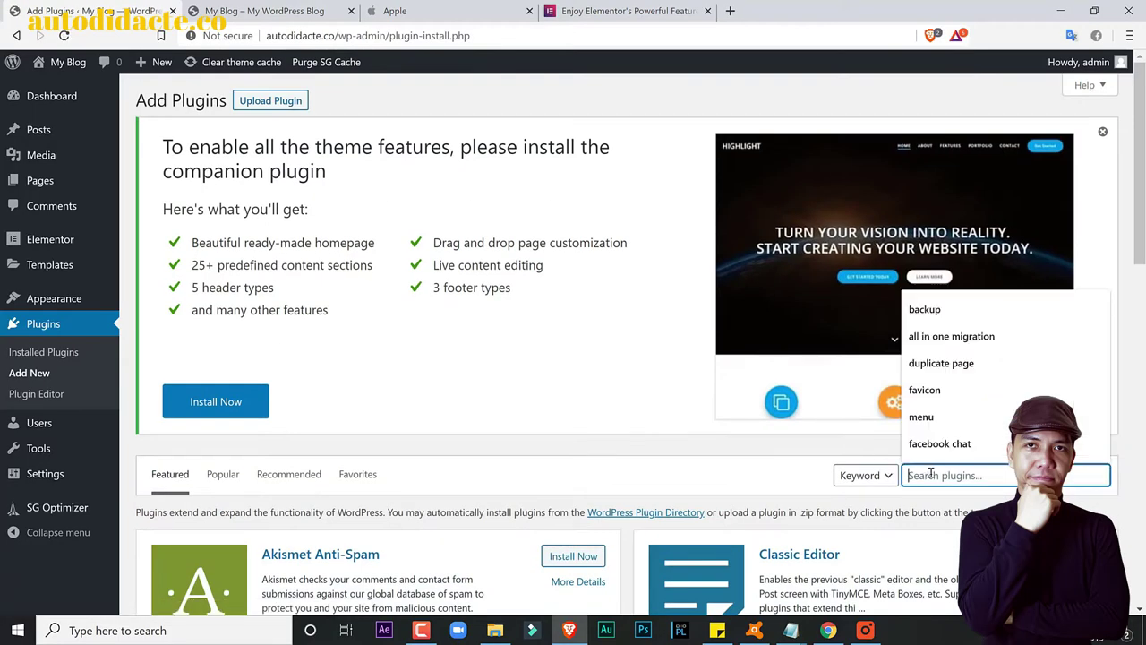
{"action": "left_click", "coordinate": [963, 363]}
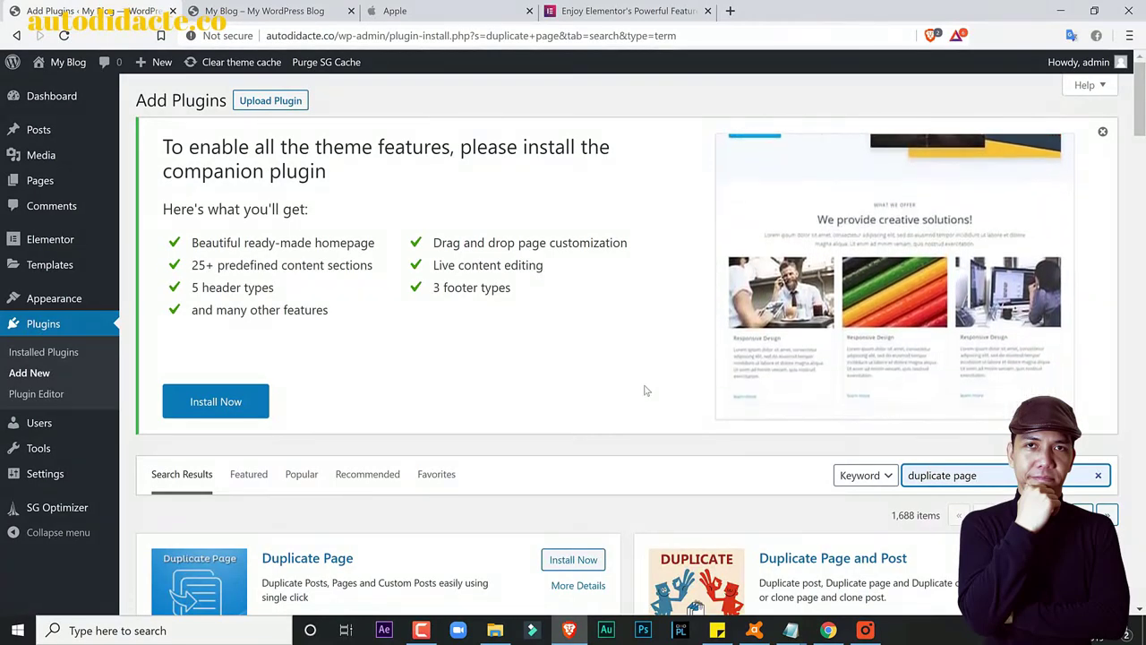
{"action": "scroll", "coordinate": [645, 391], "scroll_direction": "down", "scroll_amount": 2}
{"action": "left_click", "coordinate": [567, 410]}
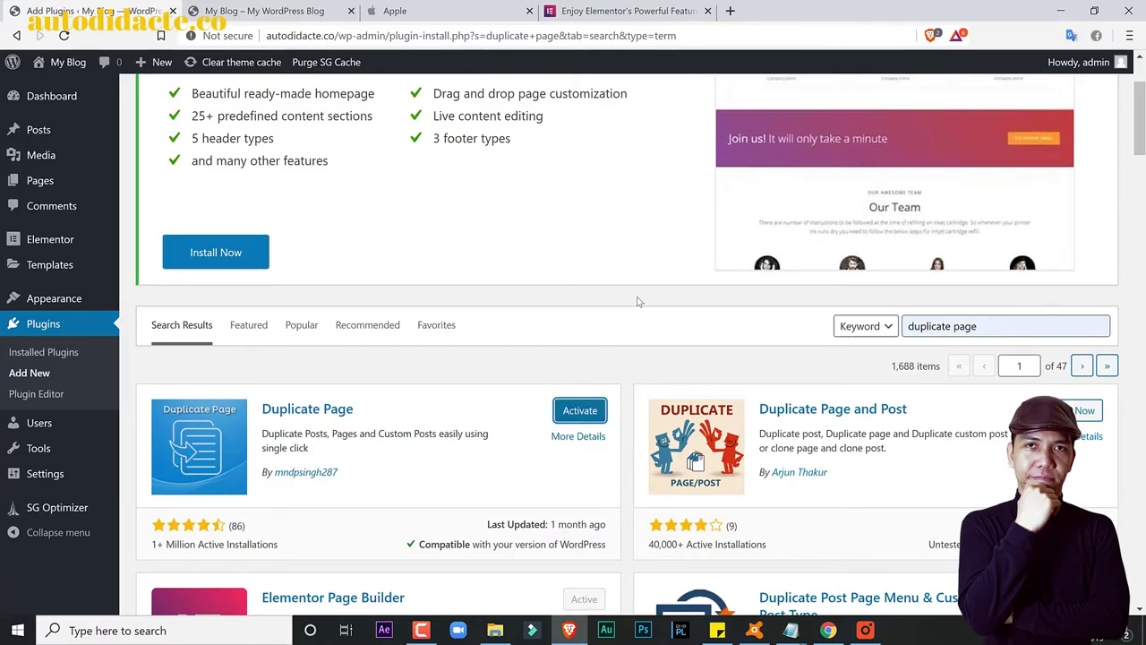
{"action": "key", "text": "Return"}
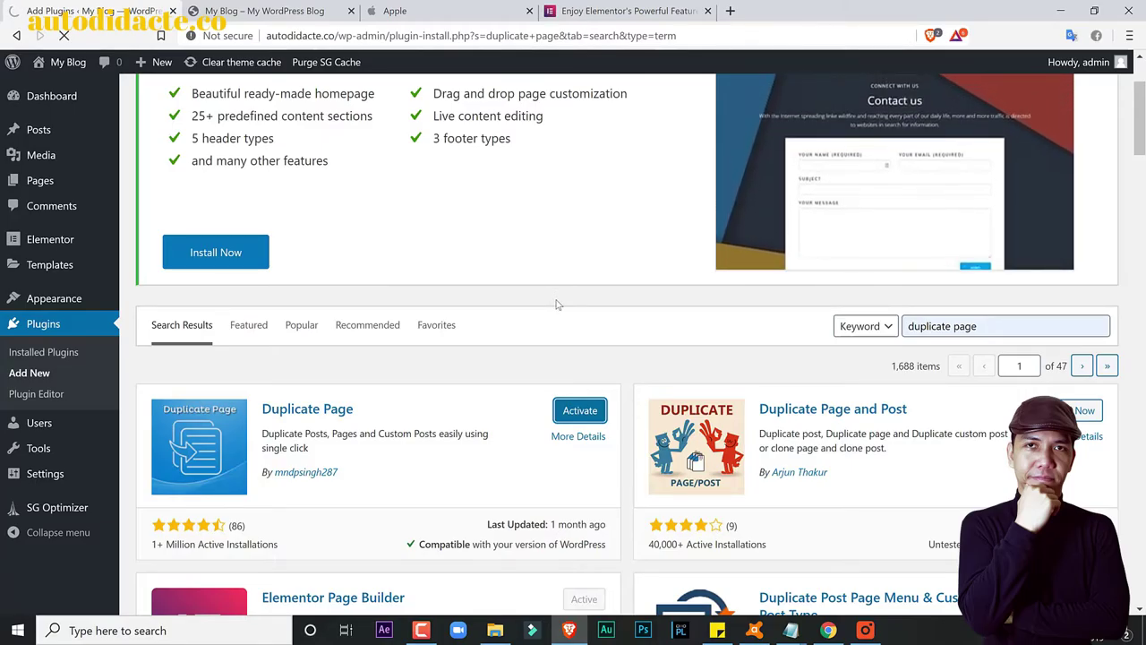
{"action": "mouse_move", "coordinate": [416, 637]}
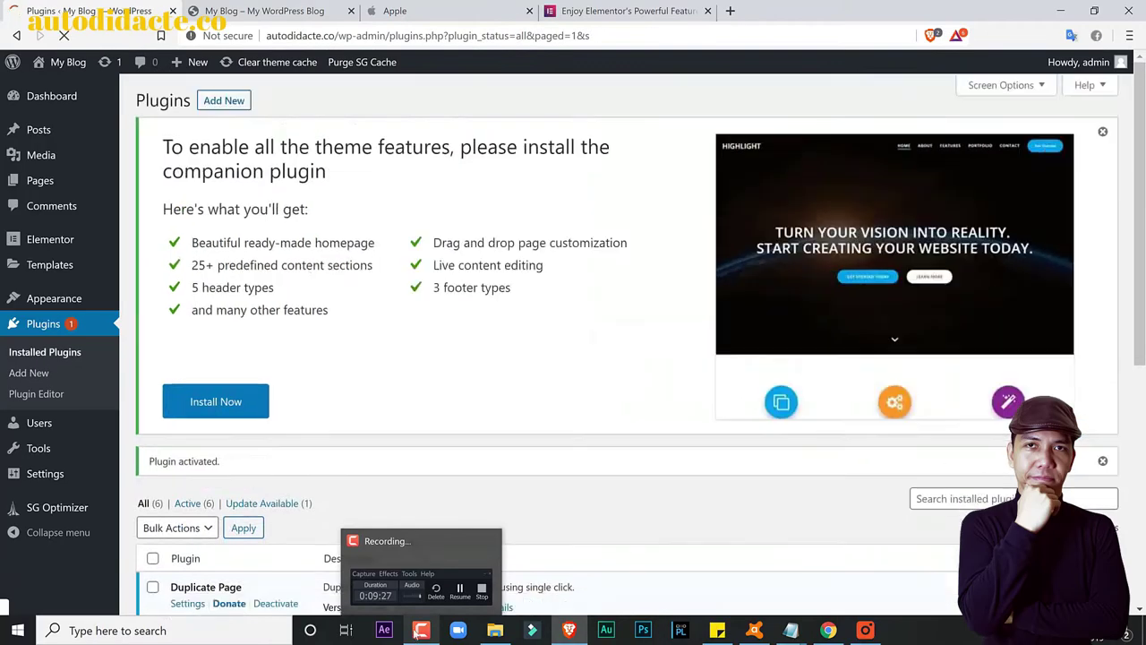
Step: Duplicate the Home page from All Pages, then compare the copy's Draft label with Home's Front Page label
{"action": "mouse_move", "coordinate": [54, 182]}
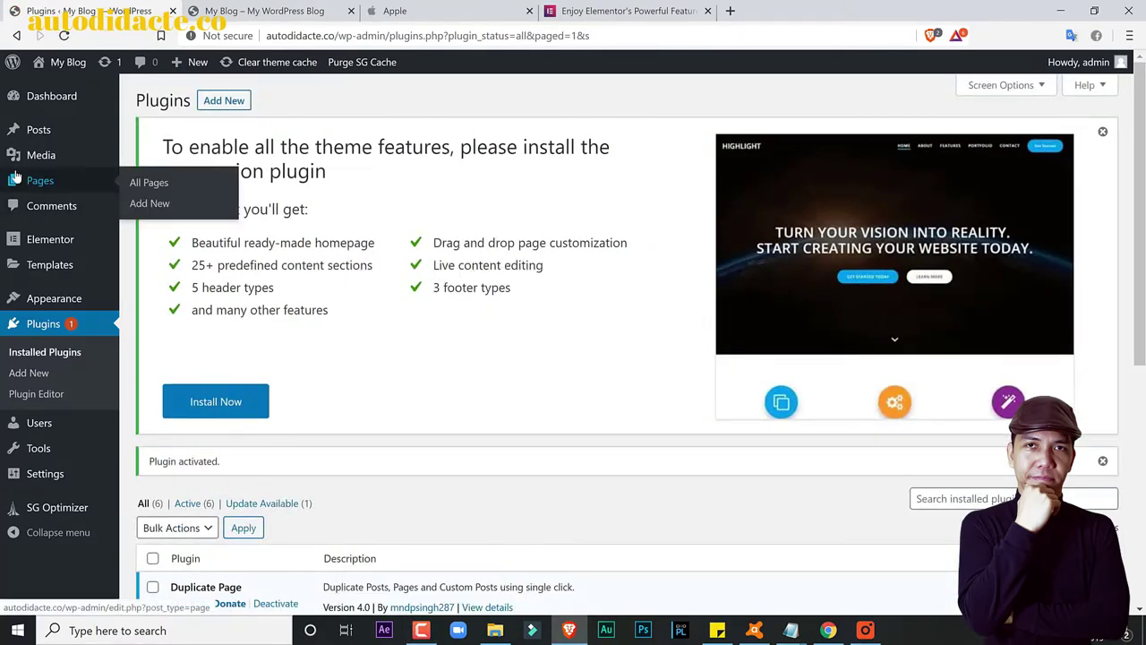
{"action": "left_click", "coordinate": [134, 185]}
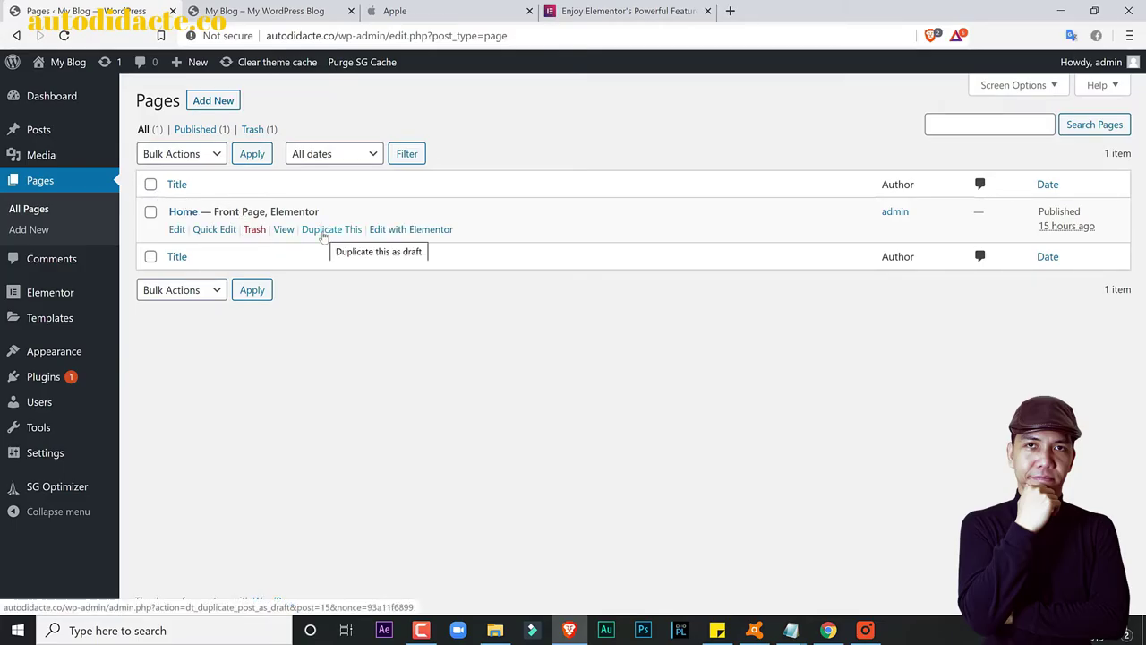
{"action": "left_click", "coordinate": [324, 235]}
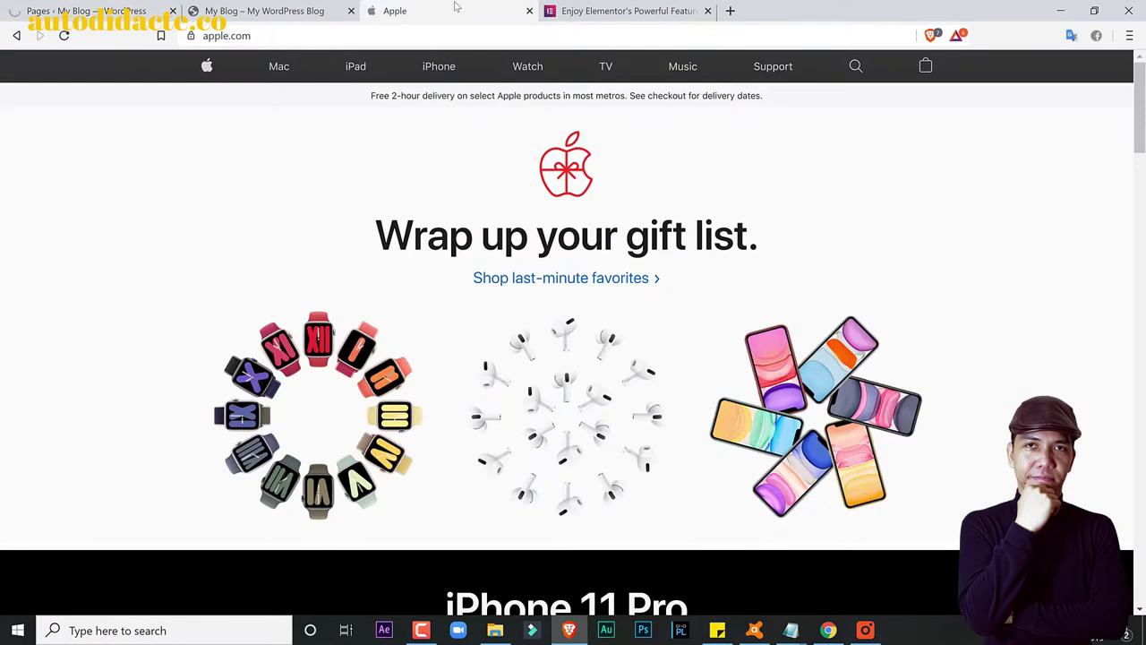
{"action": "left_click", "coordinate": [394, 11]}
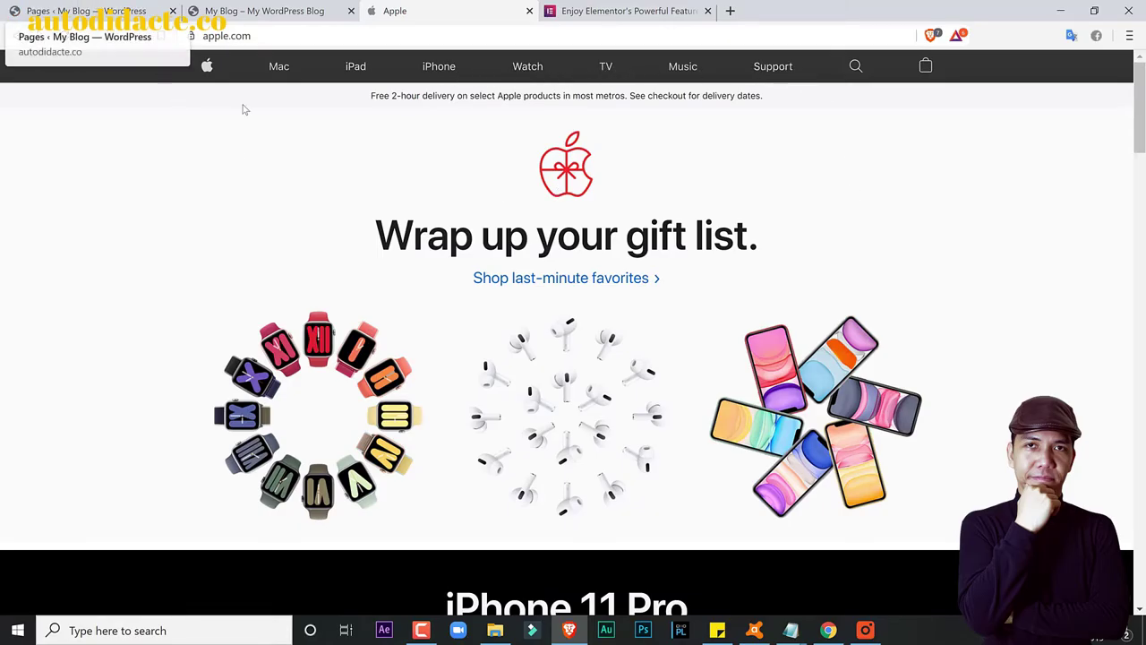
{"action": "left_click", "coordinate": [89, 8]}
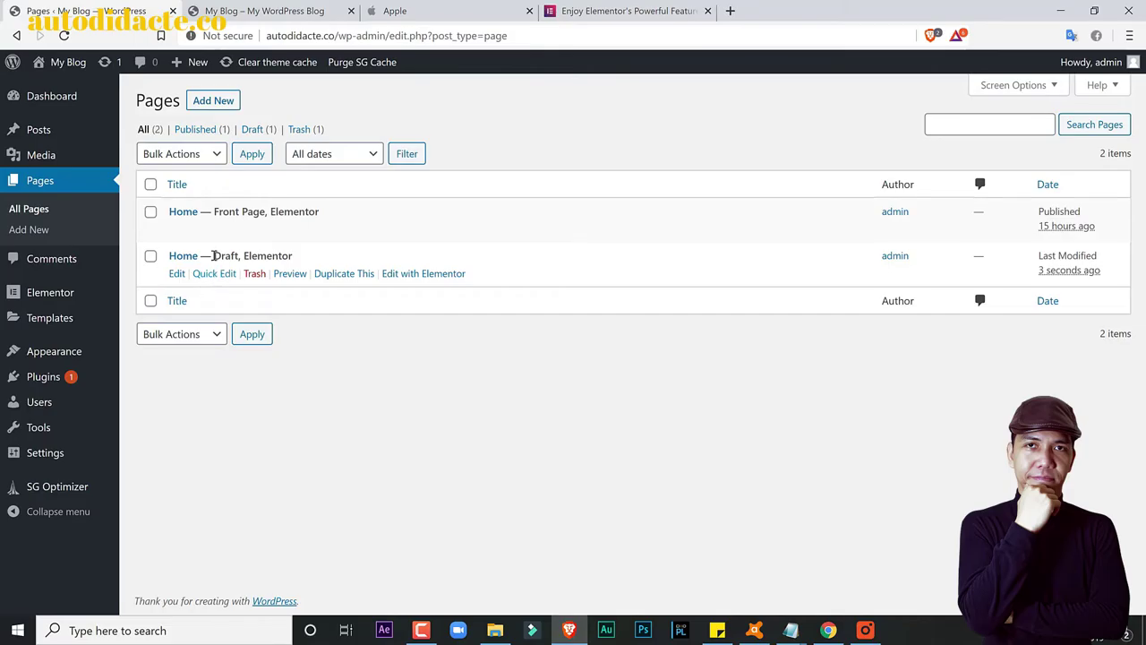
{"action": "left_click_drag", "start_coordinate": [214, 256], "coordinate": [250, 256]}
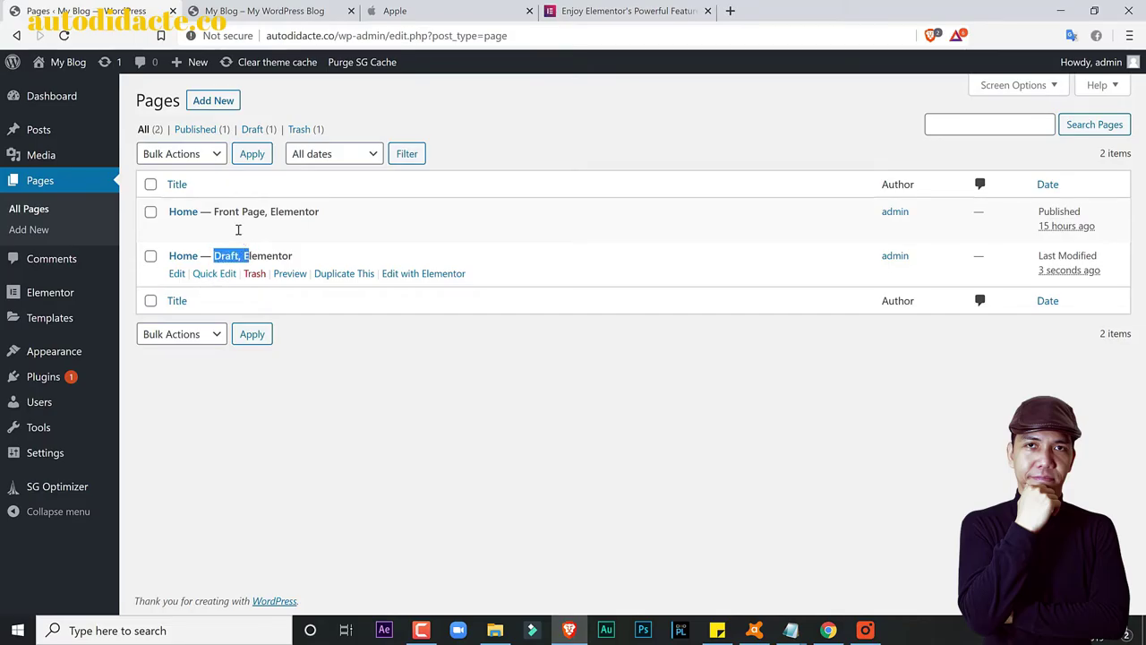
{"action": "left_click_drag", "start_coordinate": [214, 211], "coordinate": [266, 211]}
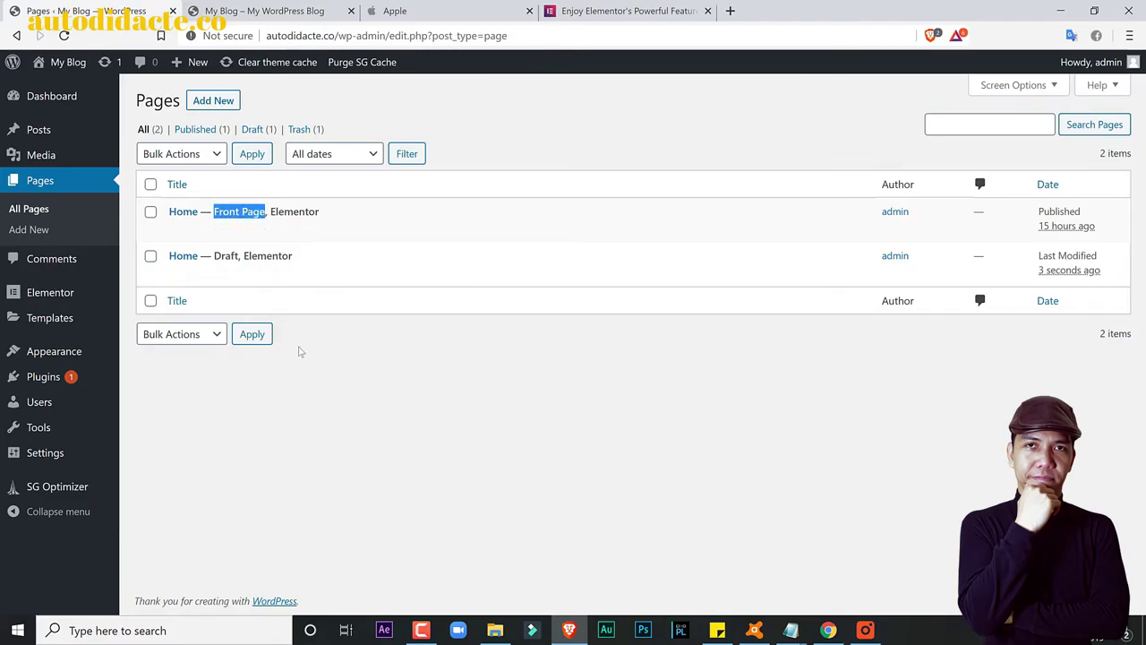
Step: Quick Edit the Home draft copy, changing its title to 'Ipad' and slug to 'Ipad', and update it
{"action": "left_click", "coordinate": [211, 274]}
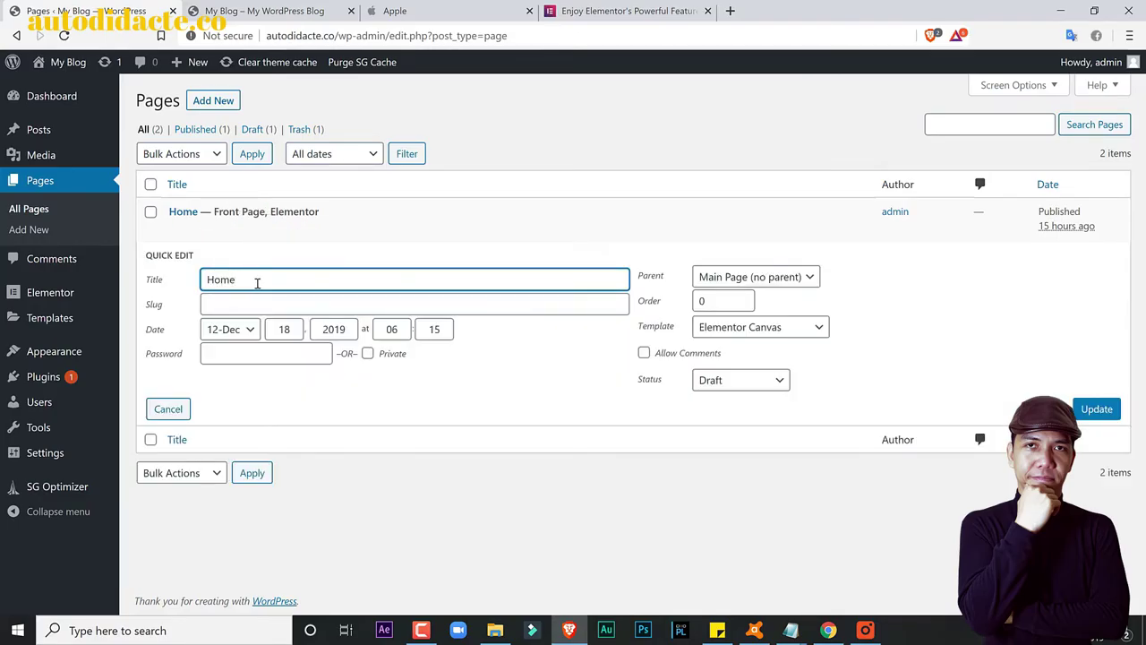
{"action": "left_click_drag", "start_coordinate": [256, 284], "coordinate": [205, 281]}
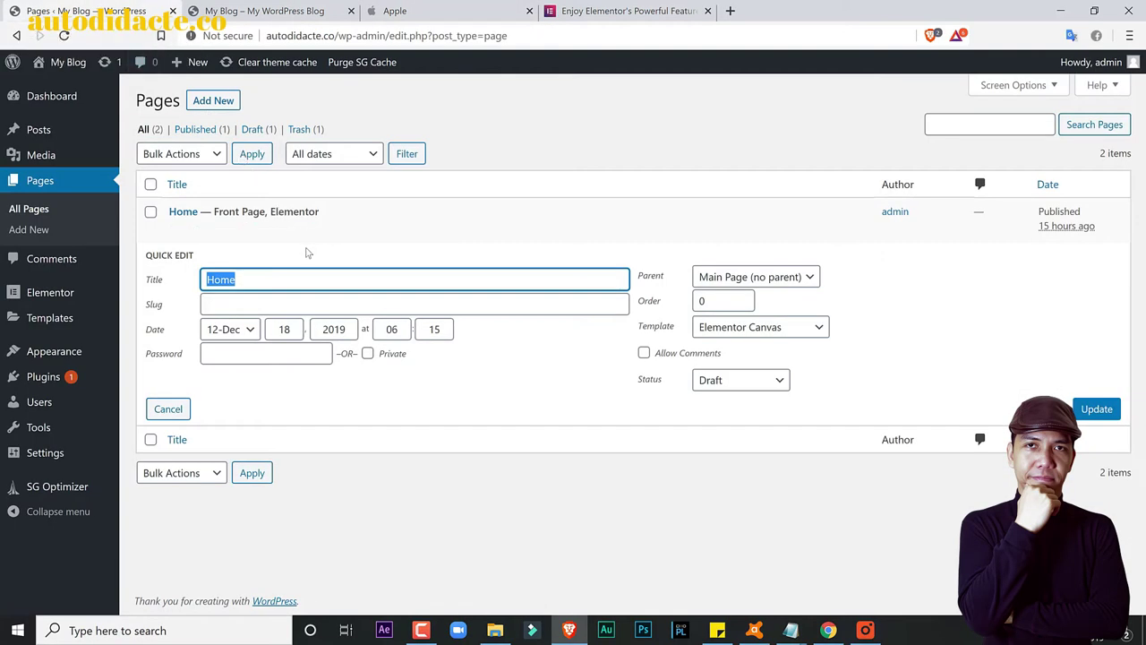
{"action": "type", "text": "Ipad"}
{"action": "left_click", "coordinate": [306, 297]}
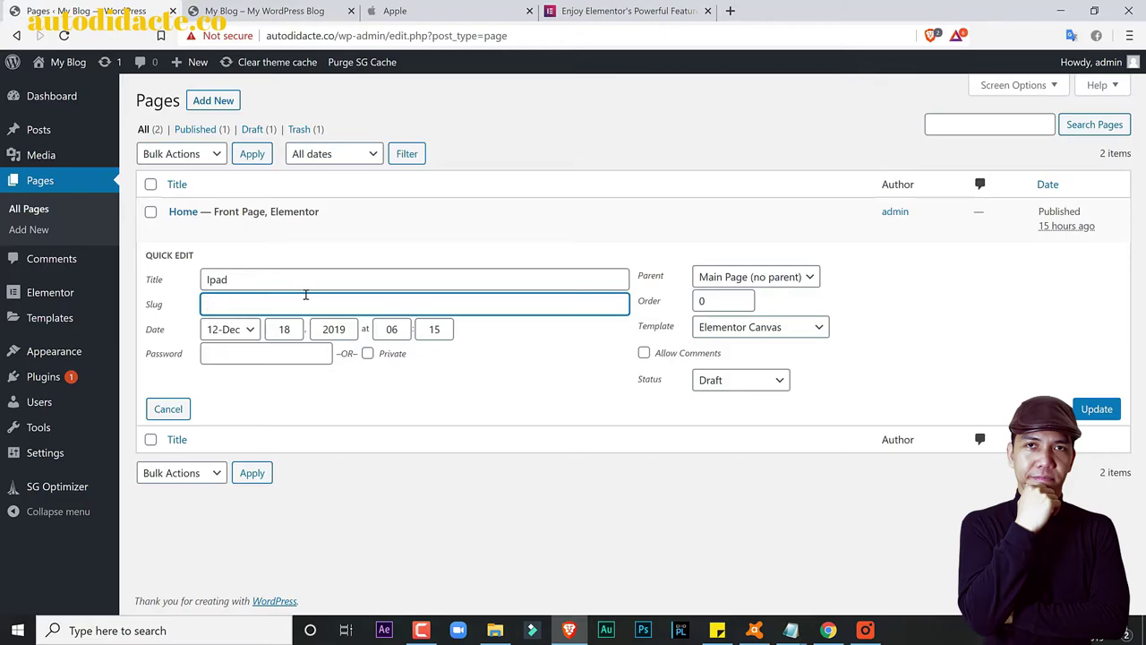
{"action": "type", "text": "Ipad"}
{"action": "left_click", "coordinate": [1096, 410]}
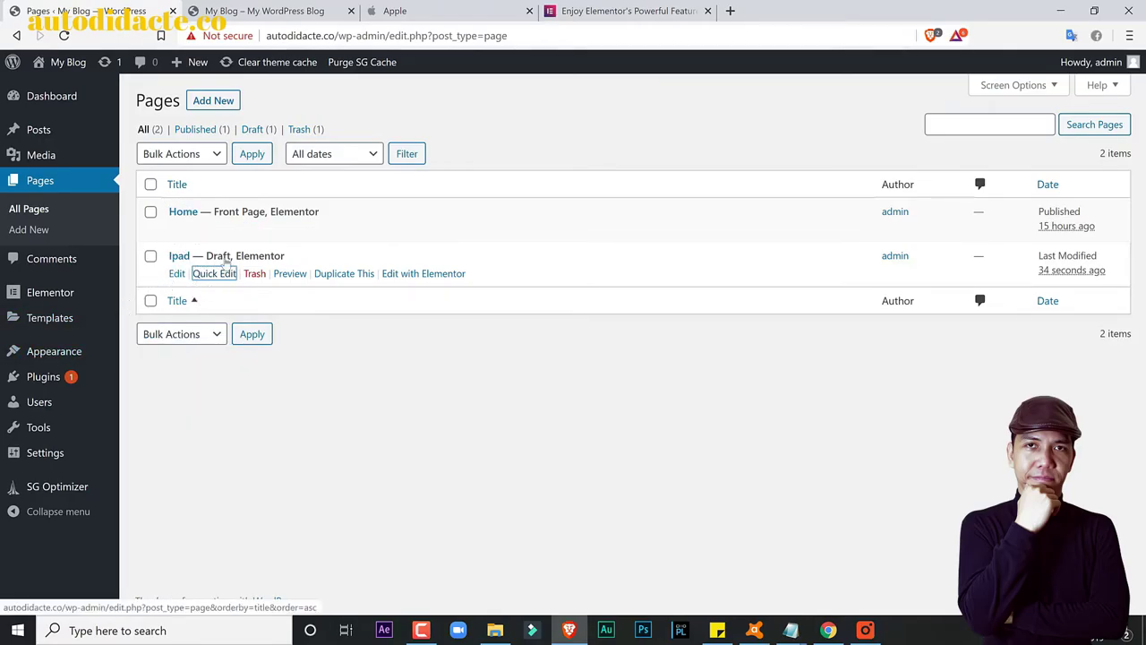
Step: Duplicate the Ipad draft three more times, giving four Ipad drafts
{"action": "left_click", "coordinate": [404, 13]}
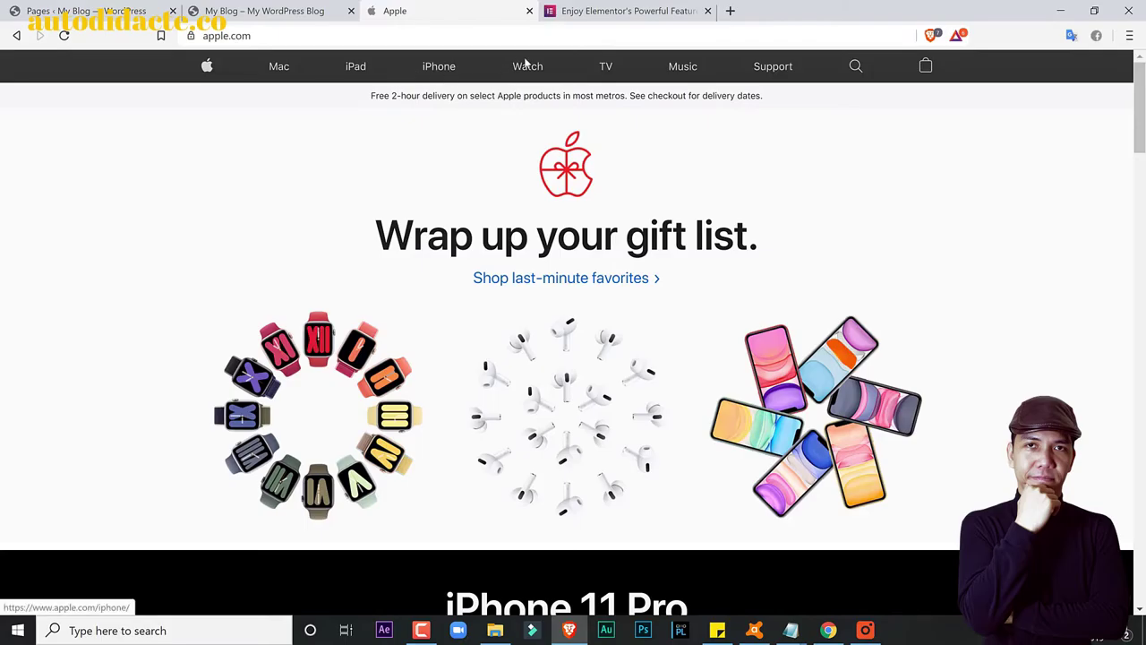
{"action": "left_click", "coordinate": [114, 7]}
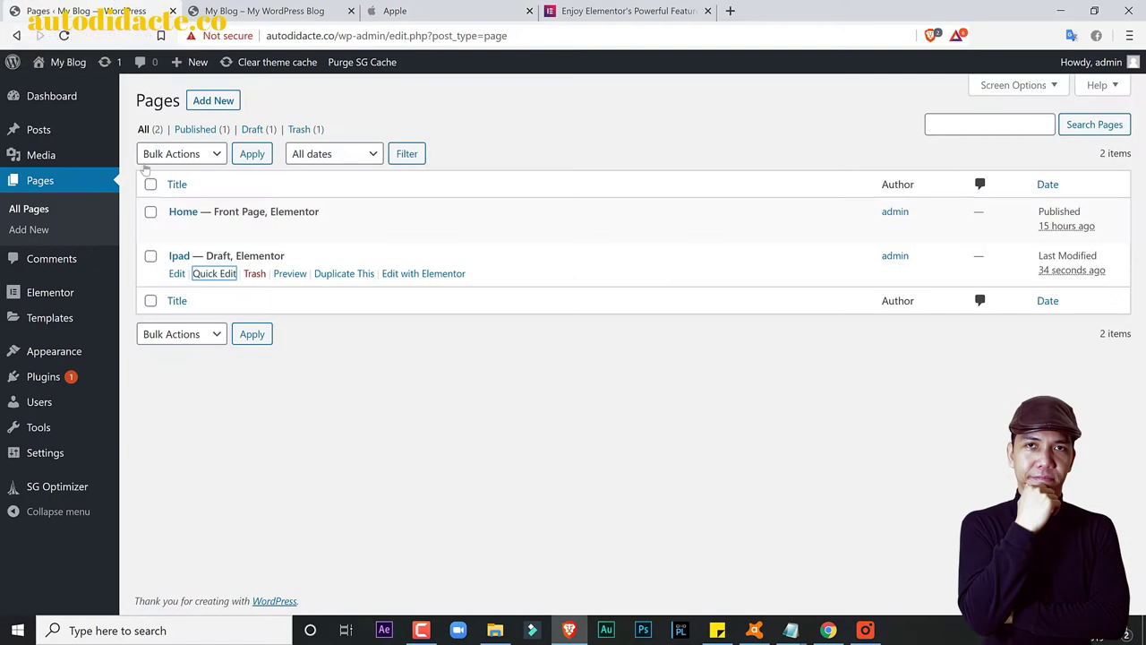
{"action": "left_click", "coordinate": [336, 278]}
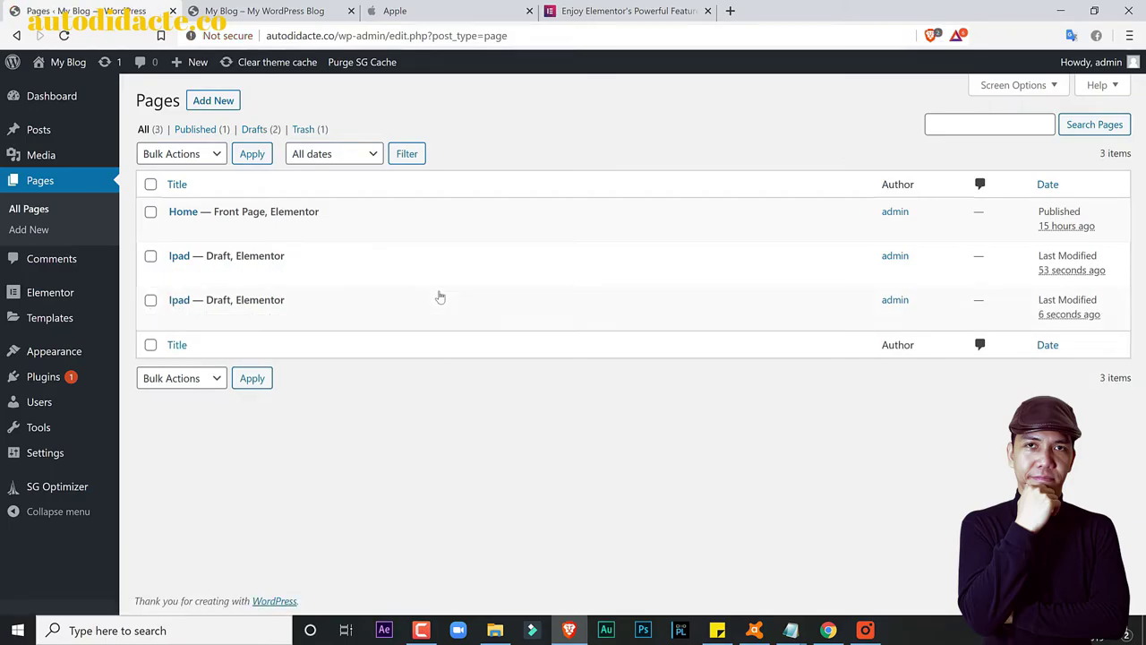
{"action": "left_click", "coordinate": [343, 319]}
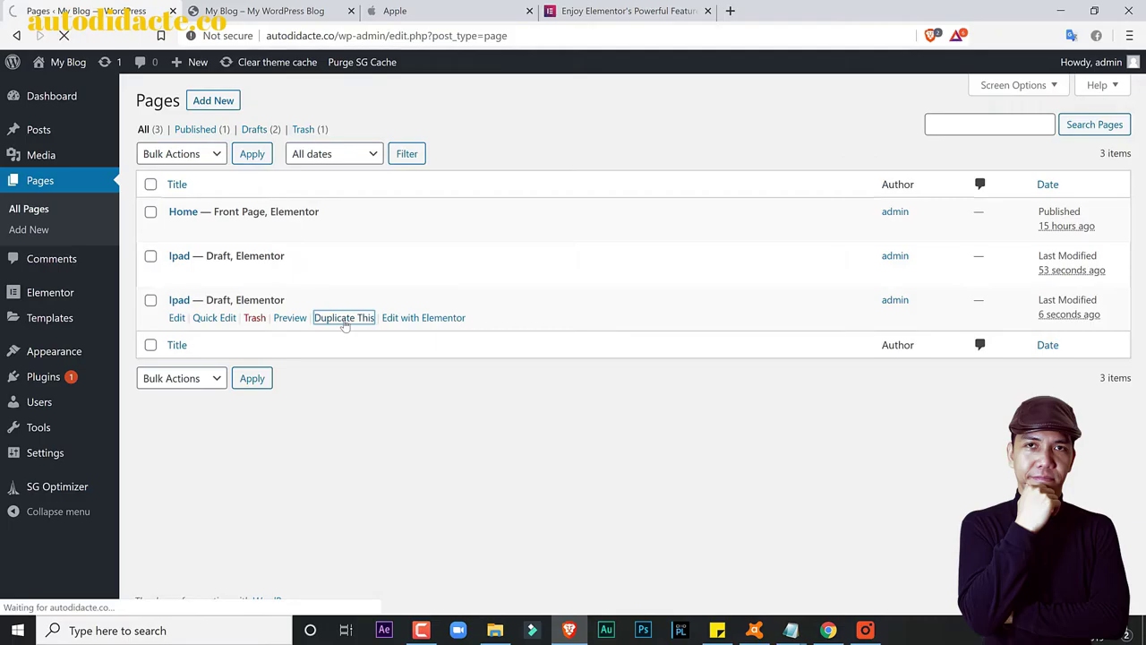
{"action": "left_click", "coordinate": [257, 7]}
{"action": "left_click", "coordinate": [461, 5]}
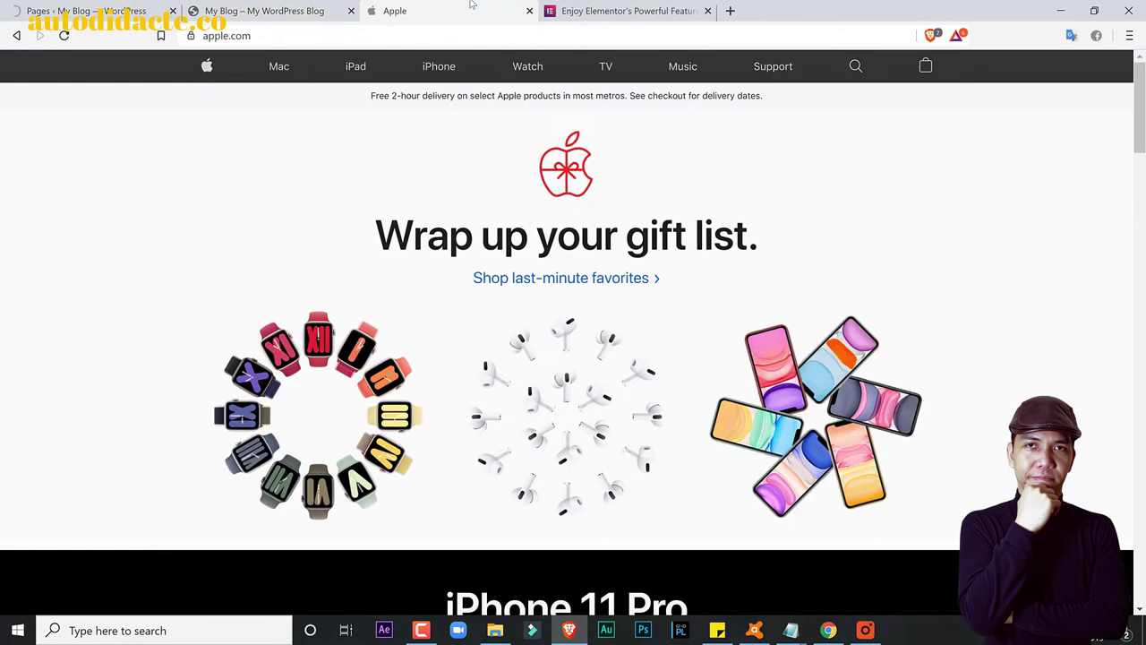
{"action": "left_click", "coordinate": [129, 5]}
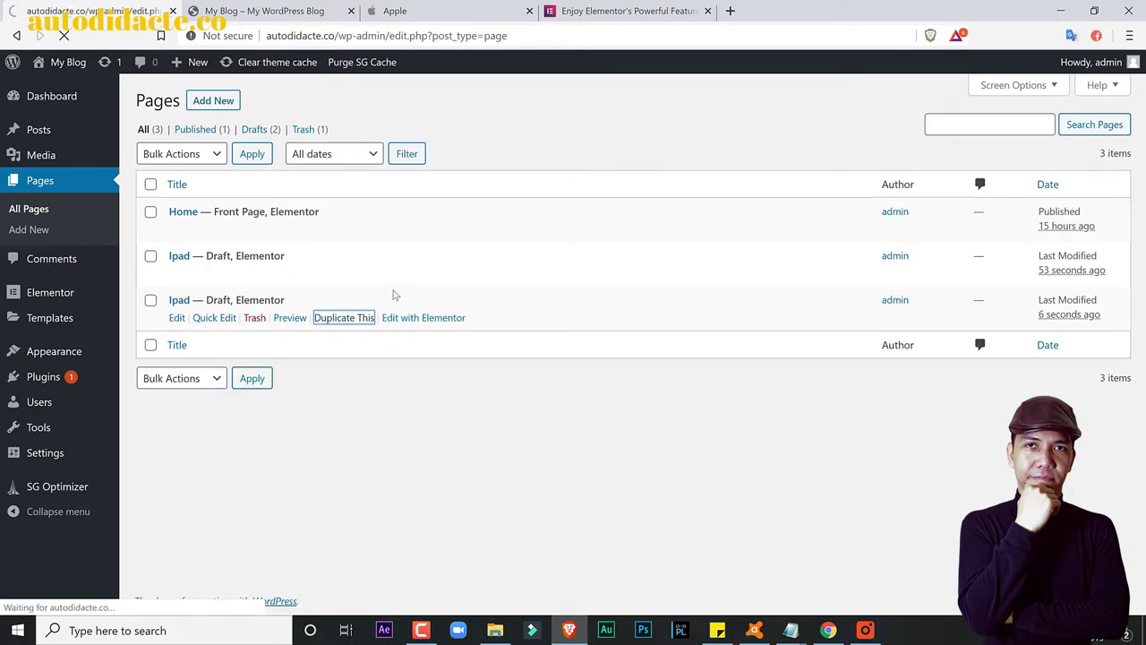
{"action": "left_click", "coordinate": [346, 362]}
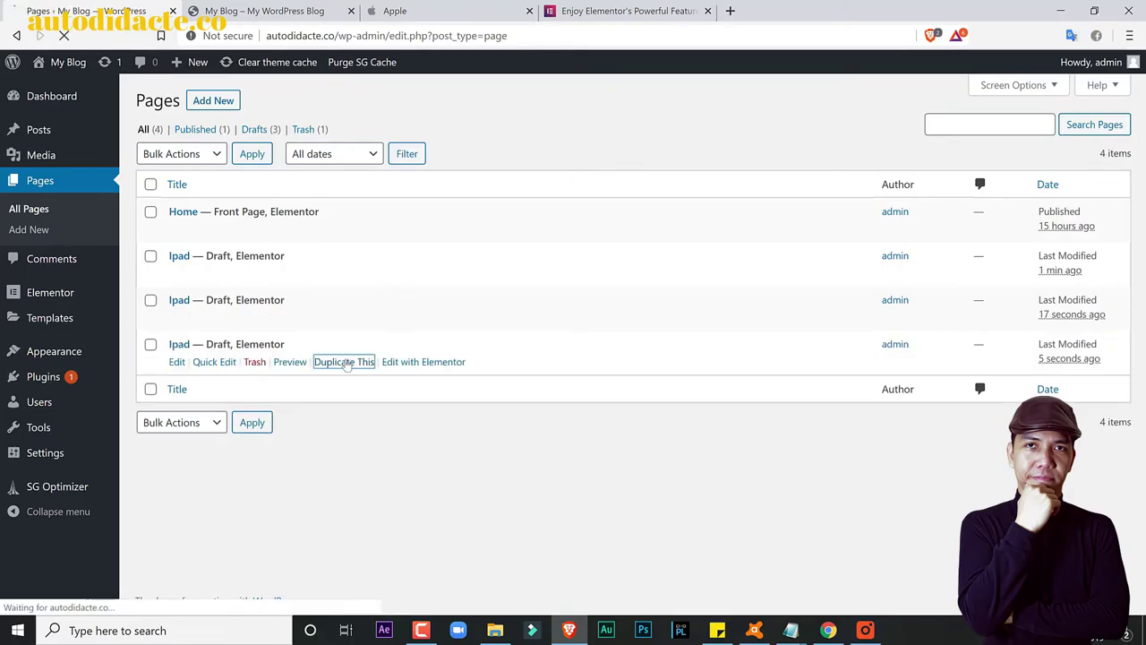
{"action": "key", "text": "ctrl+Tab"}
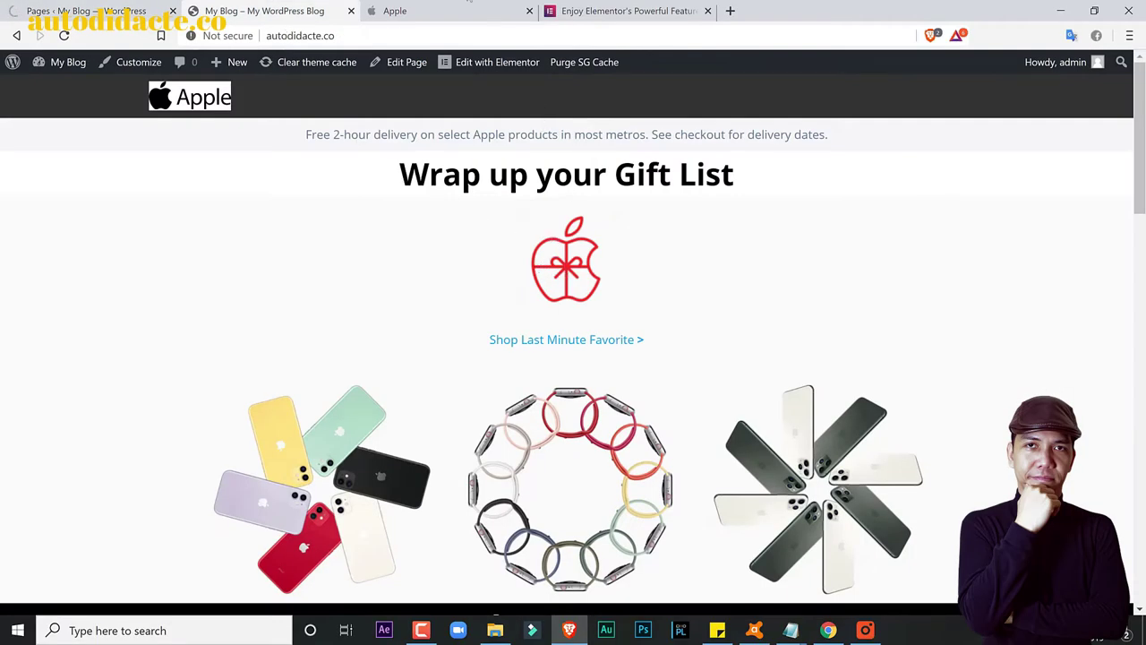
{"action": "left_click", "coordinate": [460, 10]}
{"action": "left_click", "coordinate": [106, 7]}
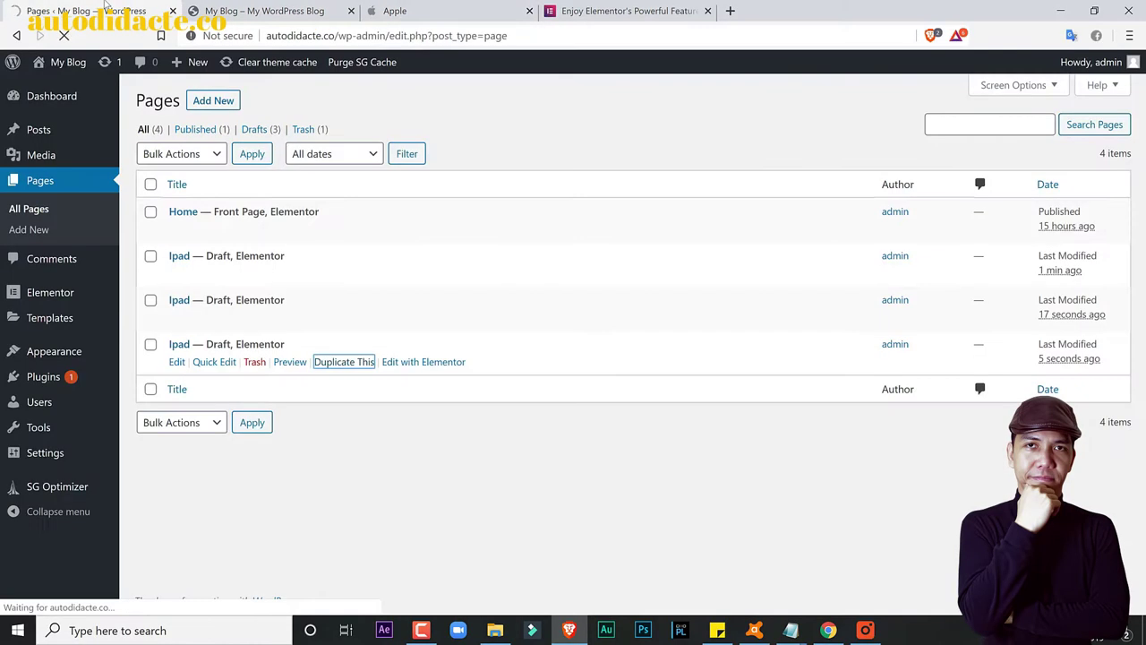
{"action": "key", "text": "ctrl+Tab"}
{"action": "left_click", "coordinate": [430, 9]}
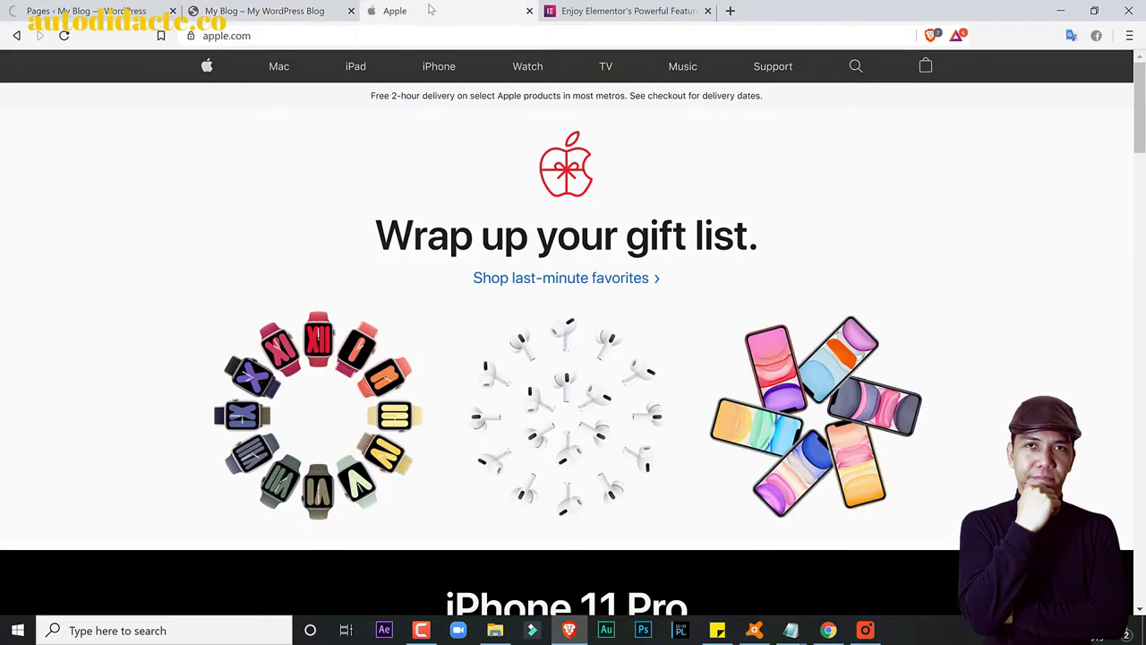
{"action": "middle_click", "coordinate": [353, 71]}
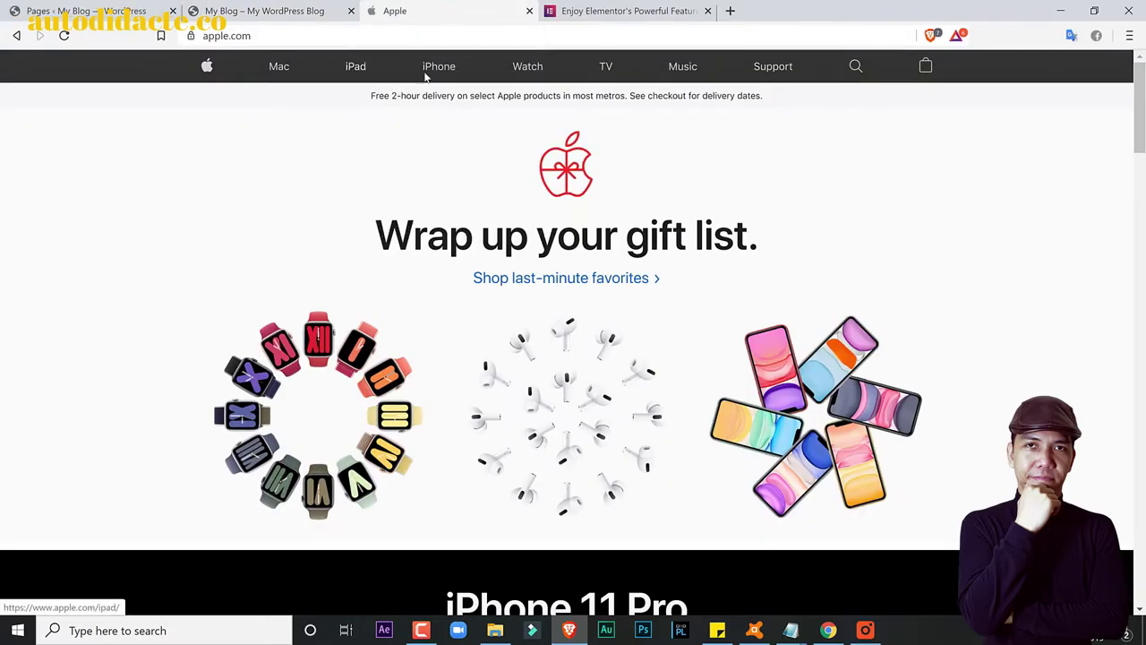
{"action": "middle_click", "coordinate": [435, 69]}
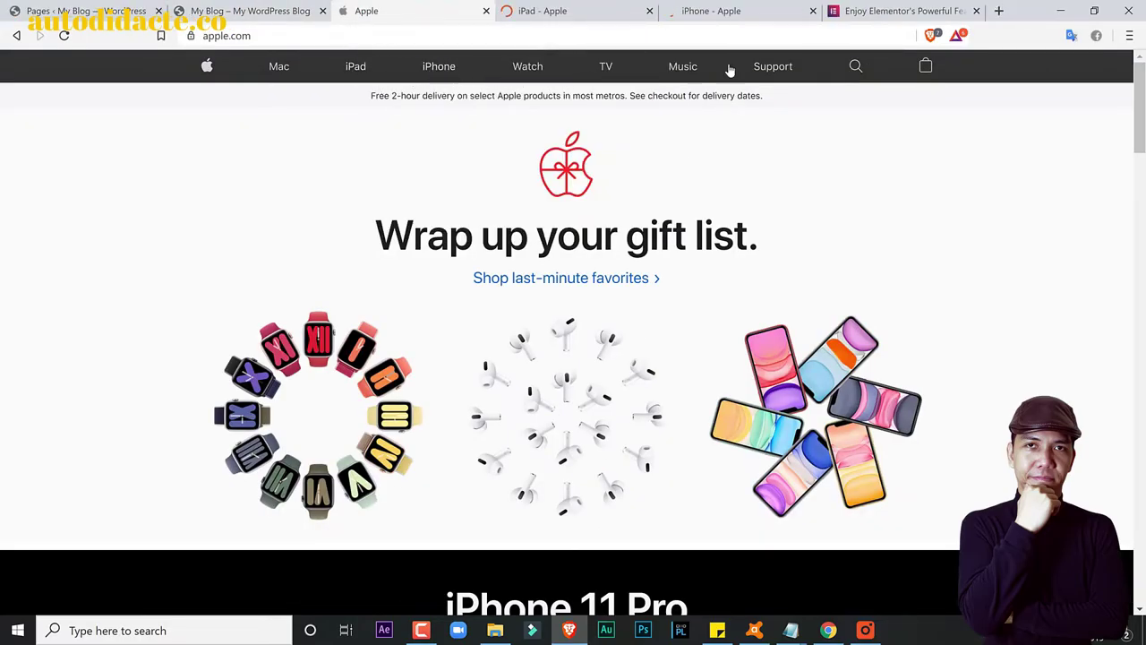
{"action": "right_click", "coordinate": [759, 70]}
{"action": "left_click", "coordinate": [820, 79]}
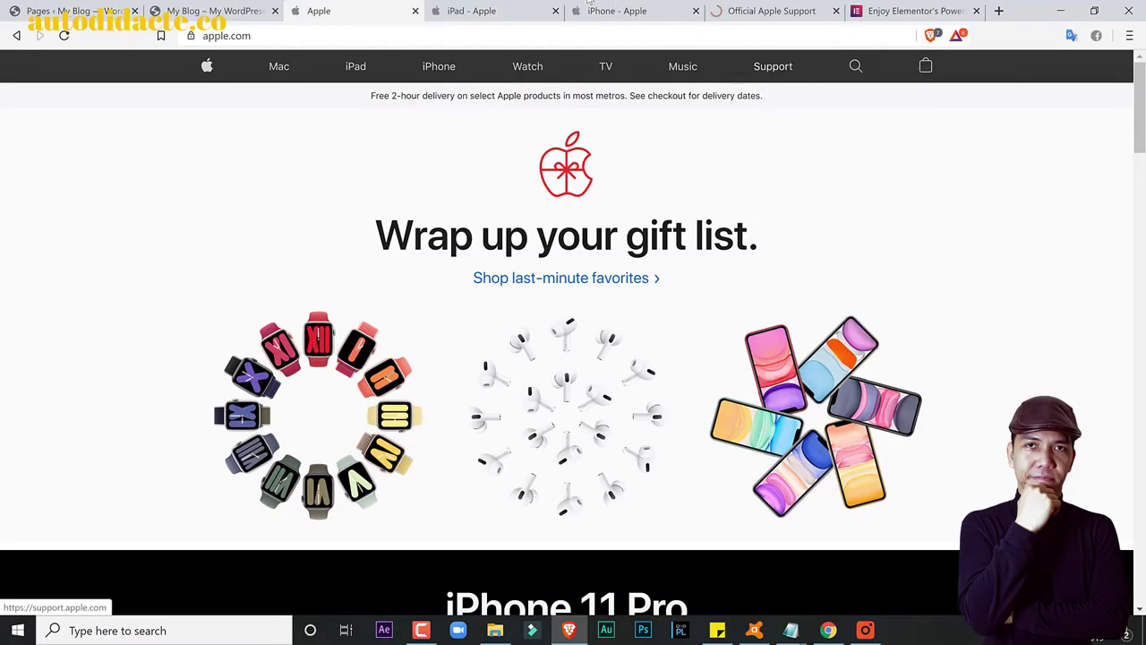
{"action": "left_click", "coordinate": [483, 11]}
{"action": "scroll", "coordinate": [569, 325], "scroll_direction": "down", "scroll_amount": 5}
{"action": "scroll", "coordinate": [569, 325], "scroll_direction": "down", "scroll_amount": 10}
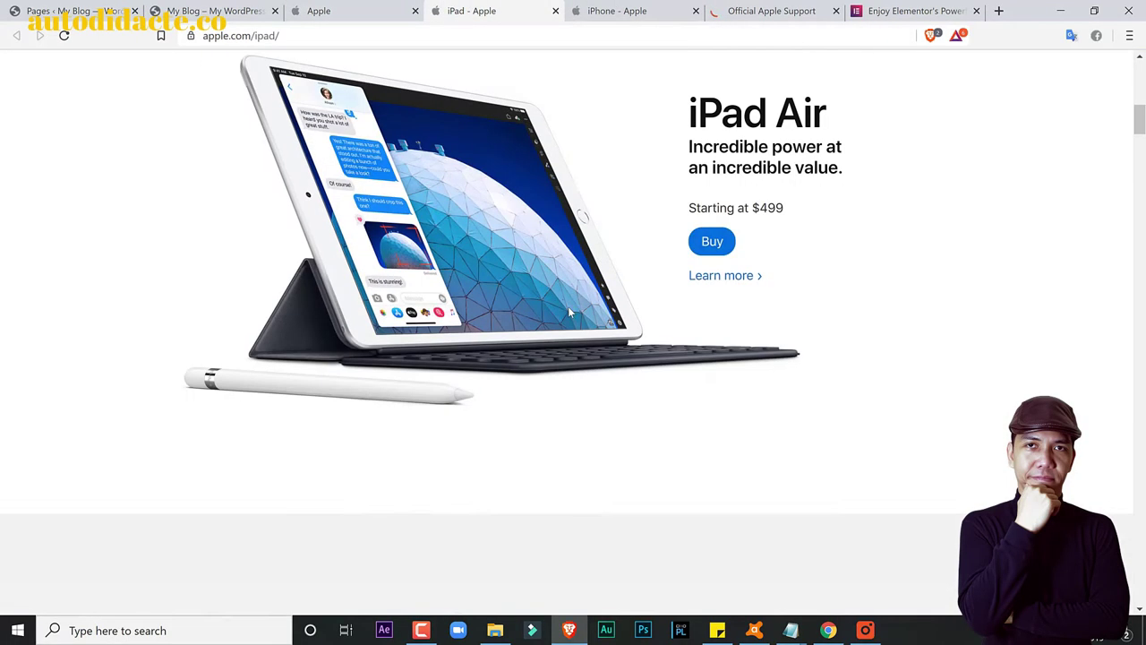
{"action": "left_click", "coordinate": [608, 11]}
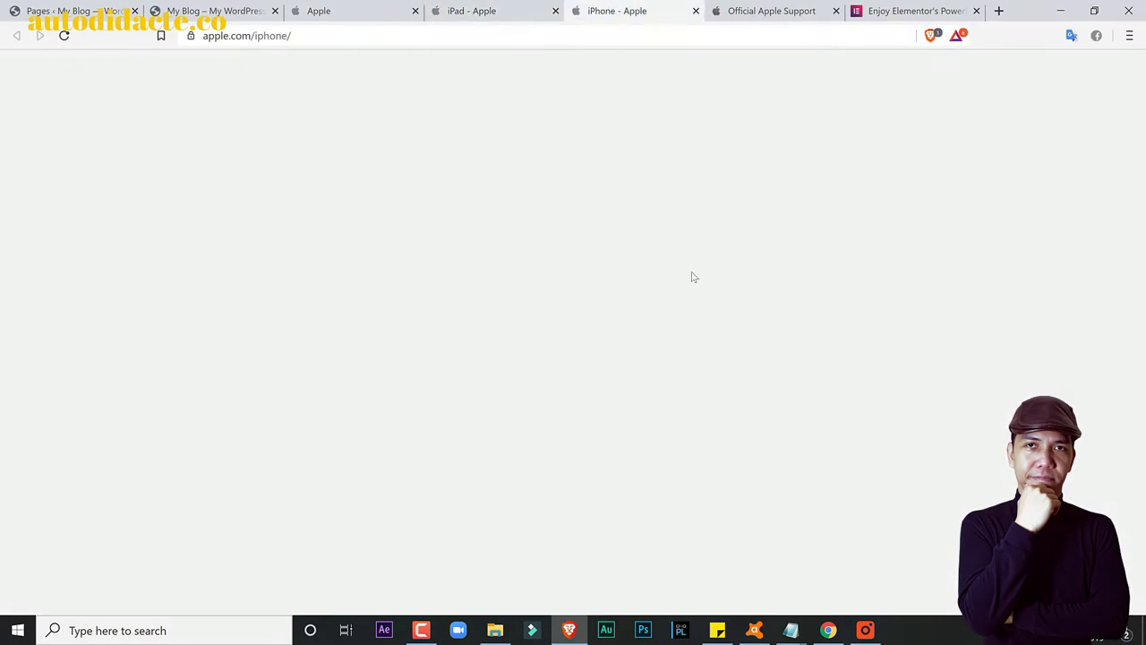
{"action": "scroll", "coordinate": [704, 288], "scroll_direction": "down", "scroll_amount": 10}
{"action": "scroll", "coordinate": [713, 276], "scroll_direction": "down", "scroll_amount": 10}
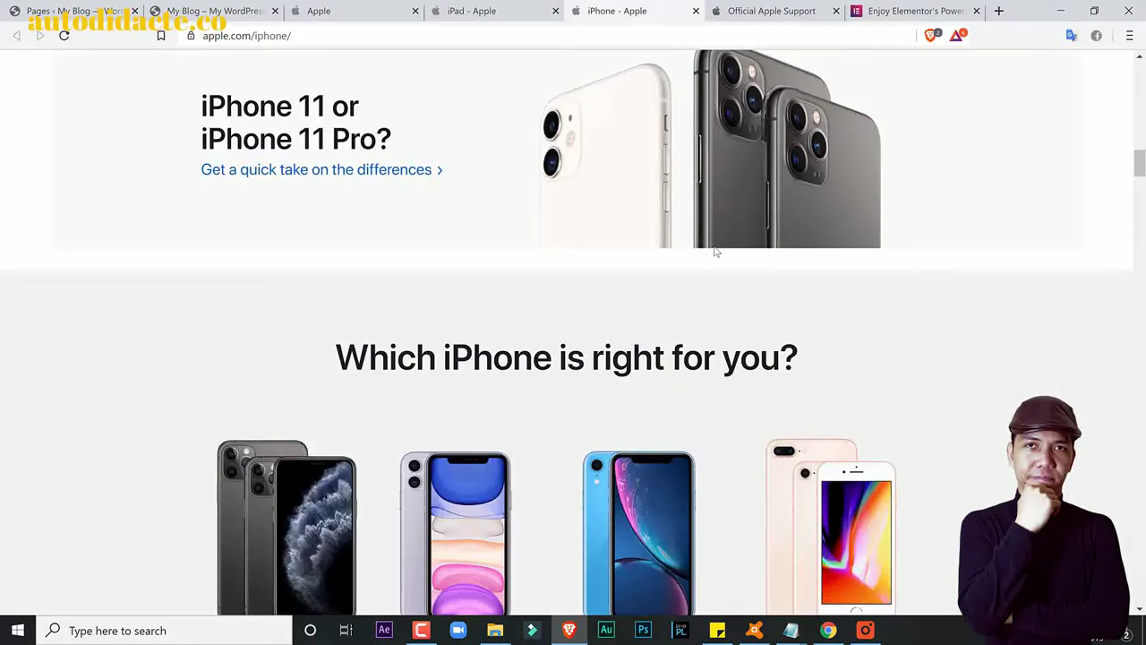
{"action": "scroll", "coordinate": [1143, 208], "scroll_direction": "down", "scroll_amount": 15}
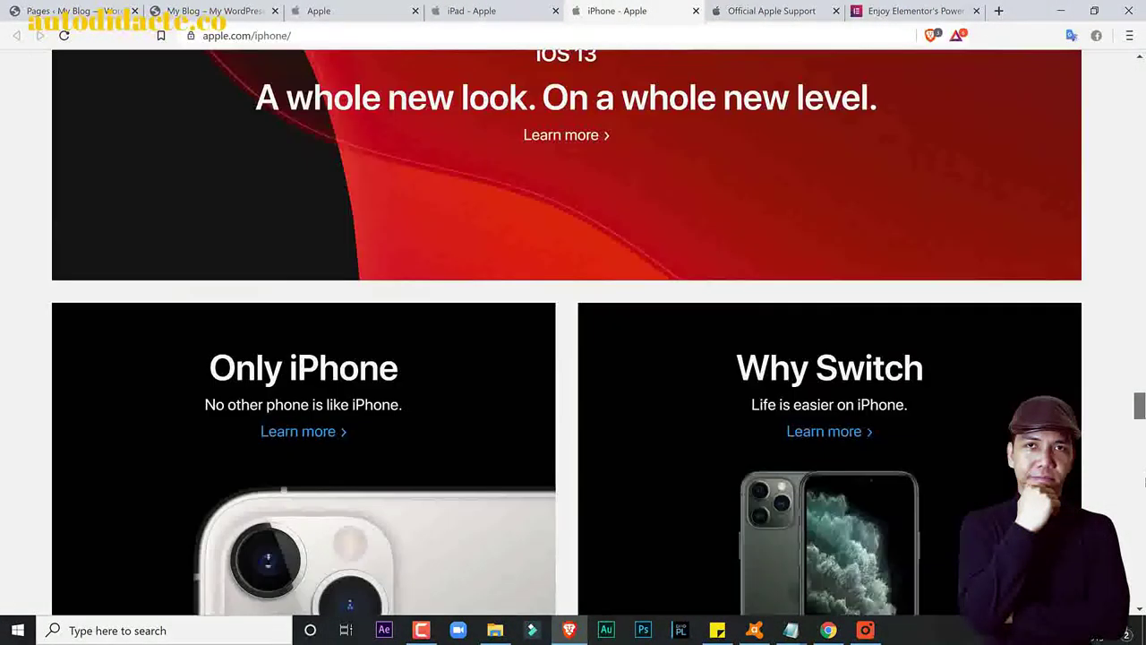
{"action": "left_click_drag", "start_coordinate": [1140, 405], "coordinate": [1140, 62]}
{"action": "left_click", "coordinate": [743, 11]}
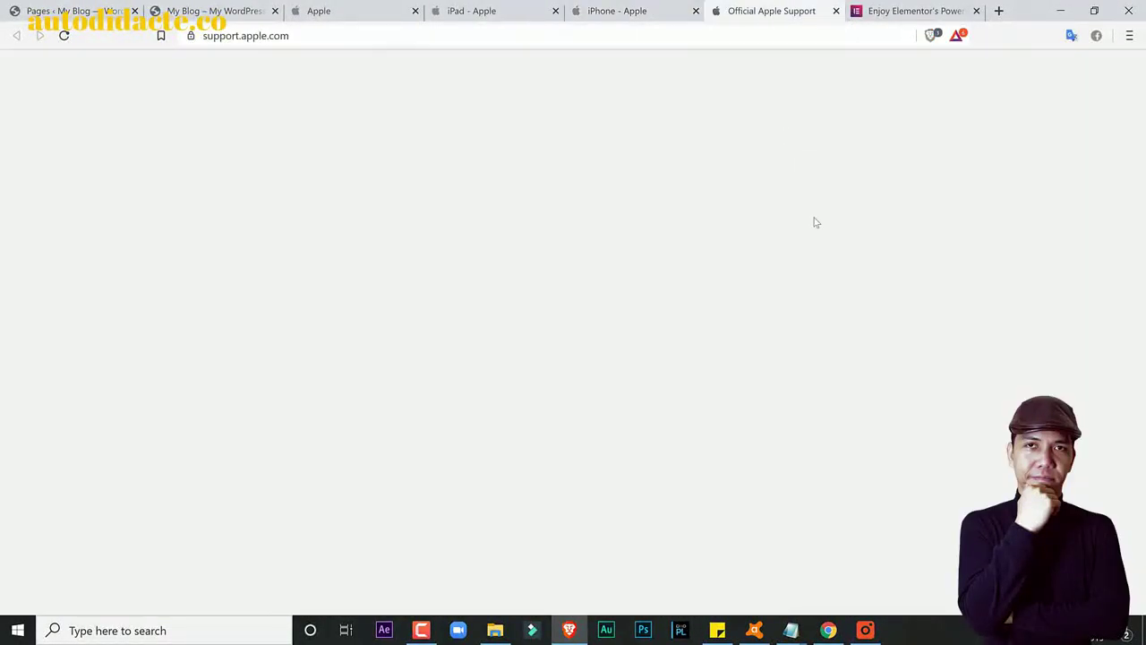
{"action": "scroll", "coordinate": [810, 235], "scroll_direction": "down", "scroll_amount": 3}
{"action": "scroll", "coordinate": [810, 234], "scroll_direction": "down", "scroll_amount": 3}
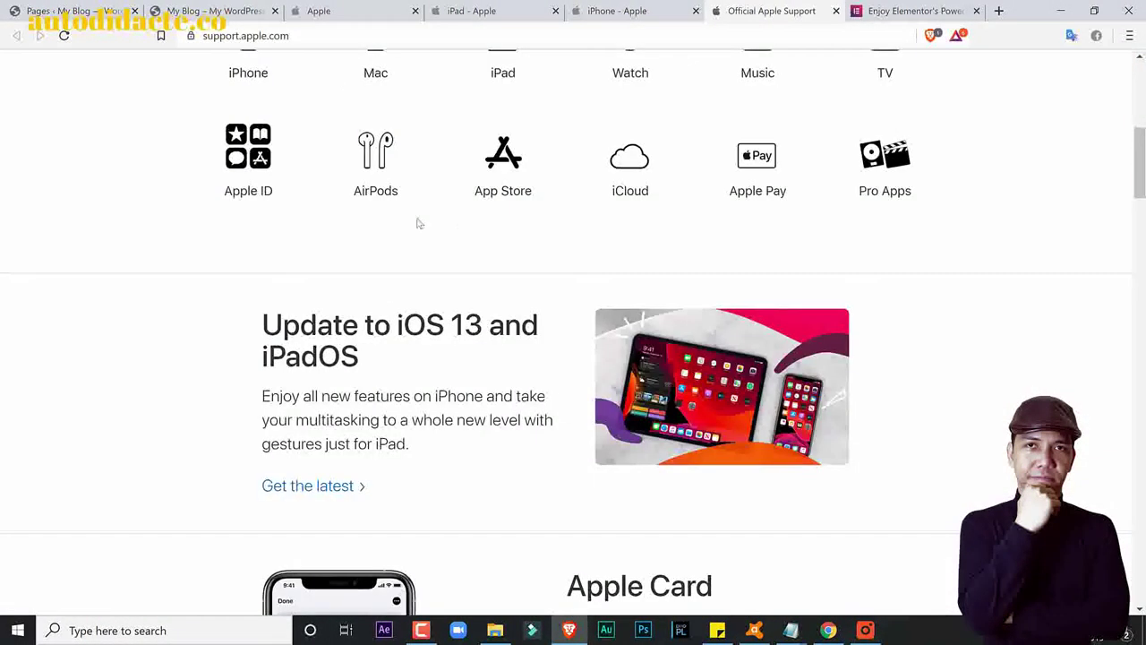
{"action": "left_click", "coordinate": [79, 7]}
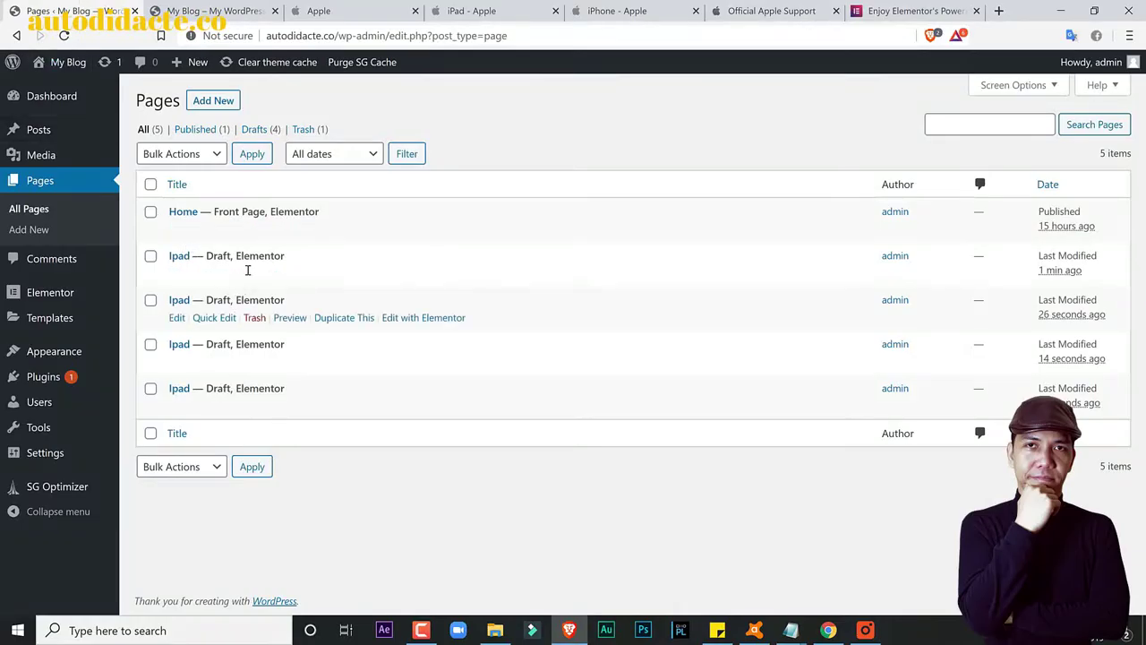
Step: Rename the third Ipad draft to 'Iphone' with slug 'Iphone'
{"action": "left_click", "coordinate": [367, 6]}
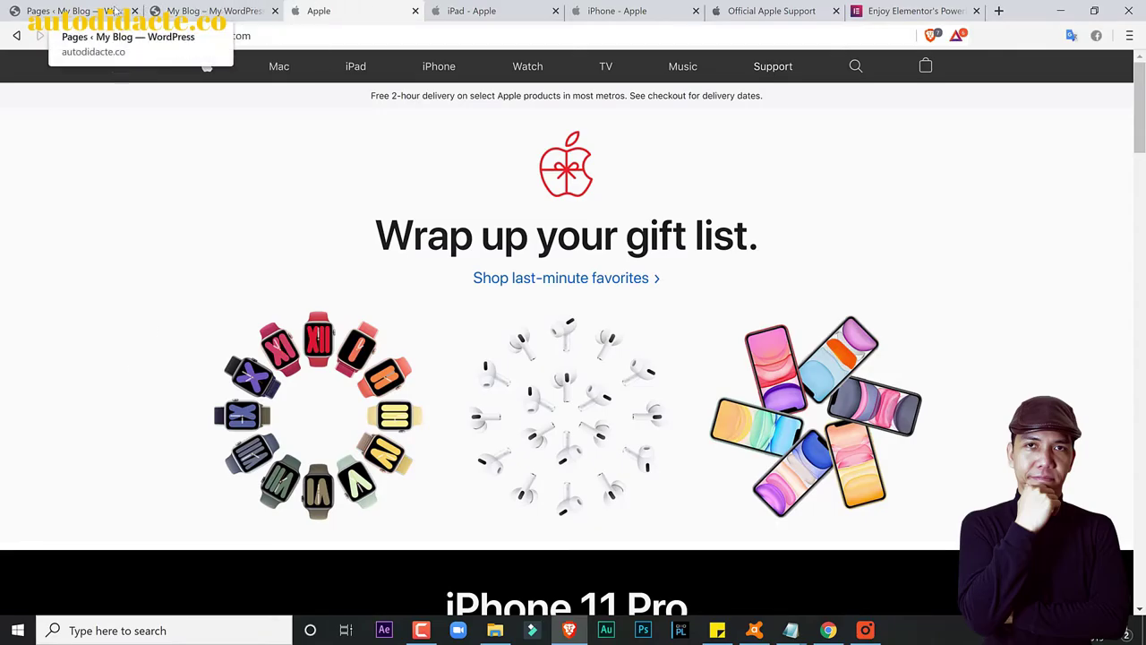
{"action": "left_click", "coordinate": [82, 9]}
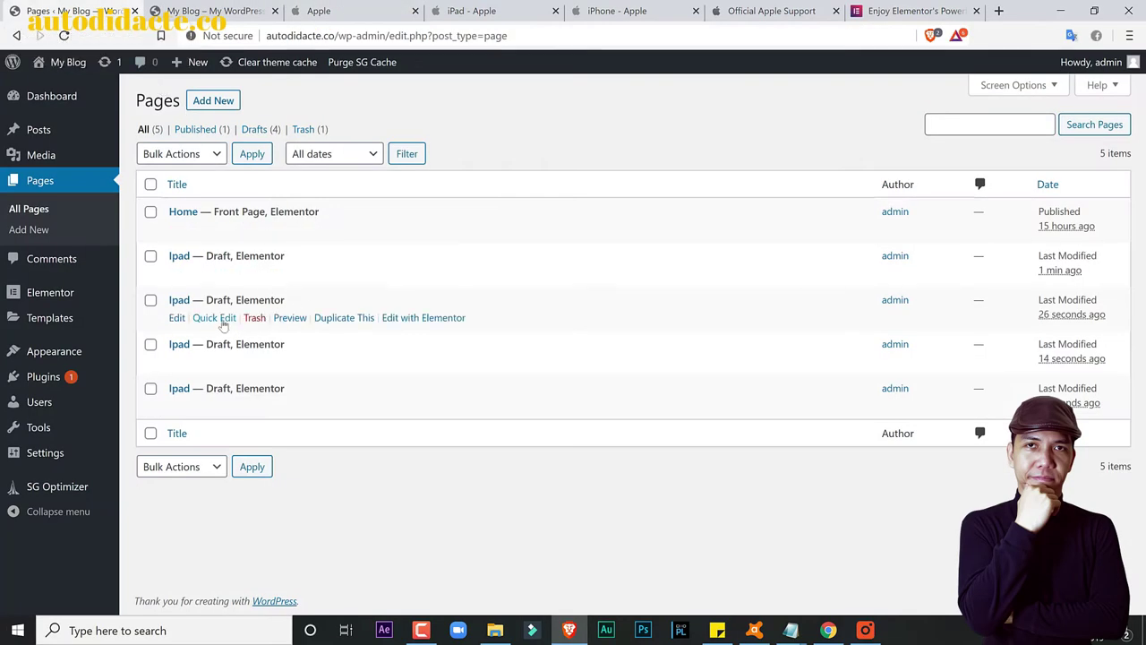
{"action": "left_click", "coordinate": [220, 320]}
{"action": "key", "text": "BackSpace"}
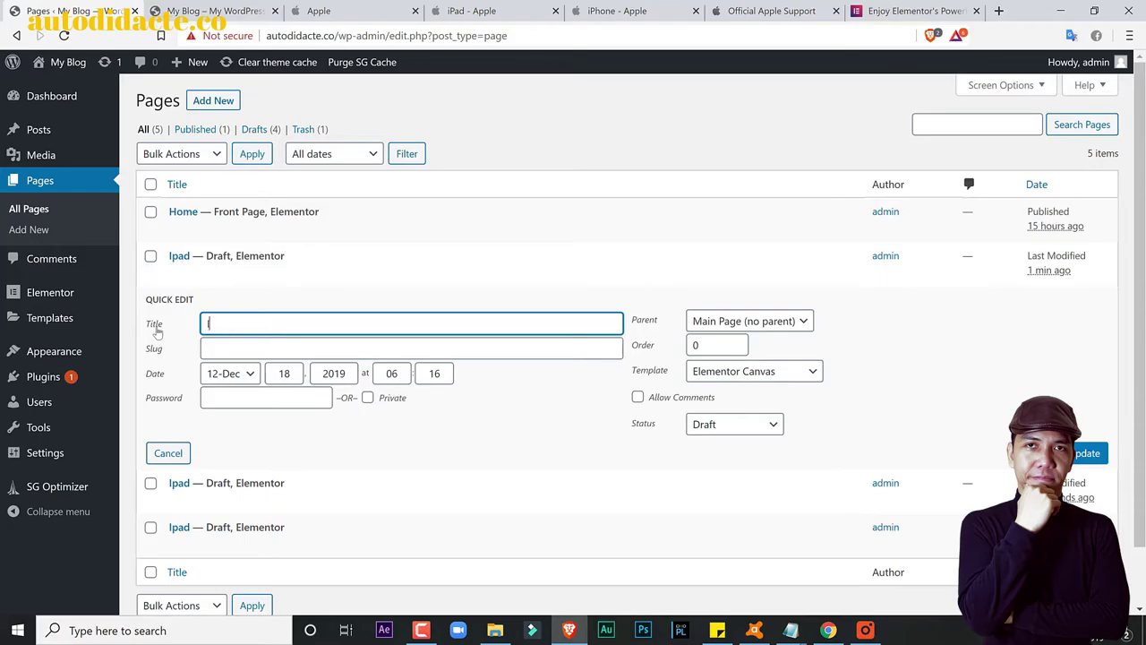
{"action": "left_click_drag", "start_coordinate": [267, 328], "coordinate": [186, 331]}
{"action": "key", "text": "ctrl+c"}
{"action": "left_click", "coordinate": [209, 348]}
{"action": "key", "text": "ctrl+v"}
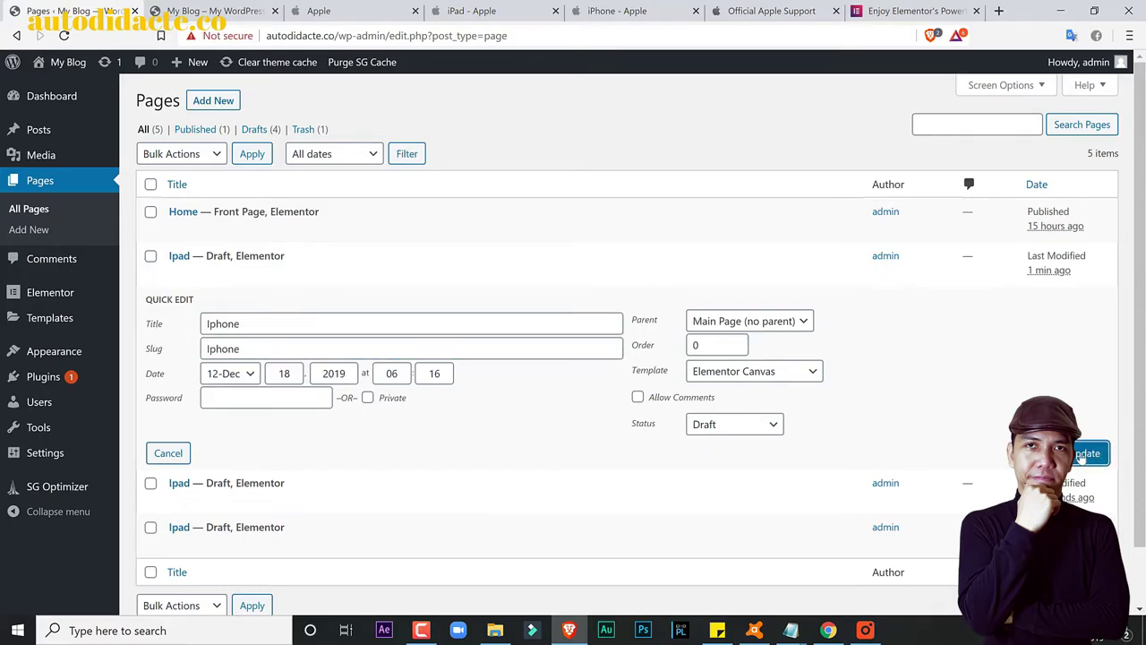
{"action": "key", "text": "Return"}
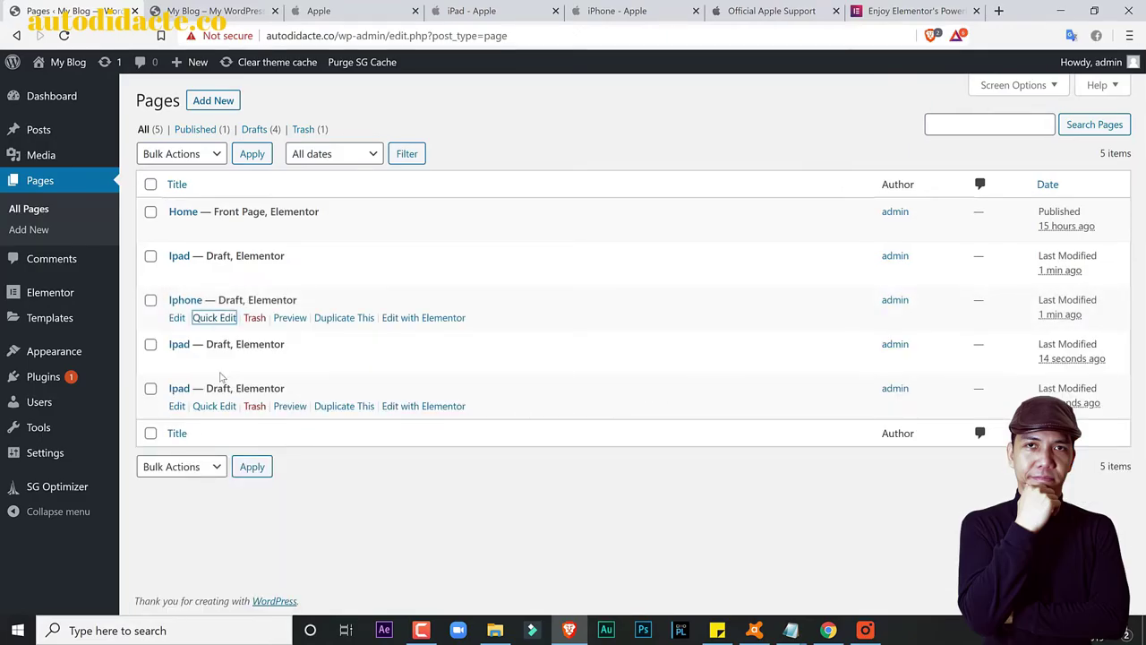
{"action": "left_click", "coordinate": [472, 10]}
{"action": "scroll", "coordinate": [614, 313], "scroll_direction": "up", "scroll_amount": 15}
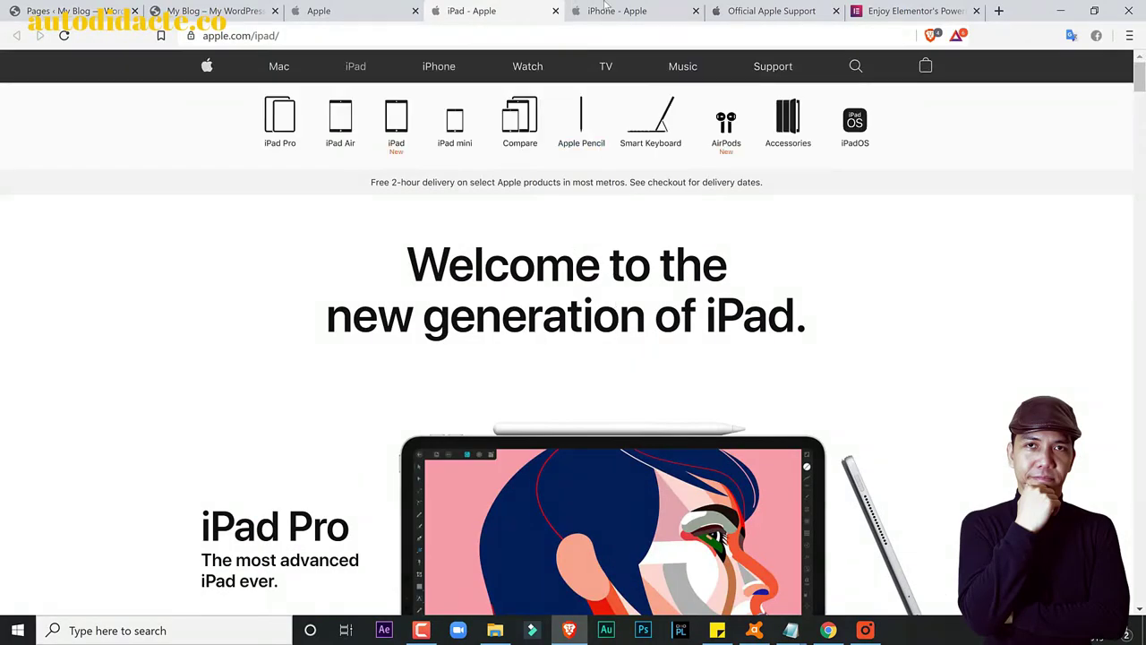
{"action": "key", "text": "ctrl+Tab"}
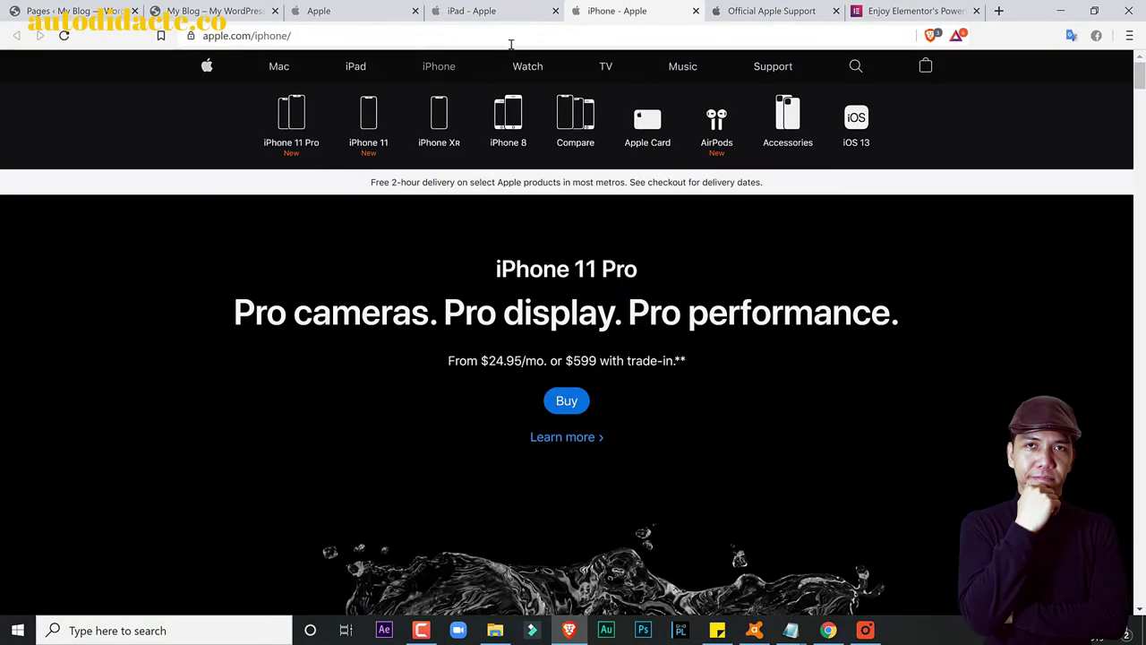
{"action": "left_click", "coordinate": [526, 68]}
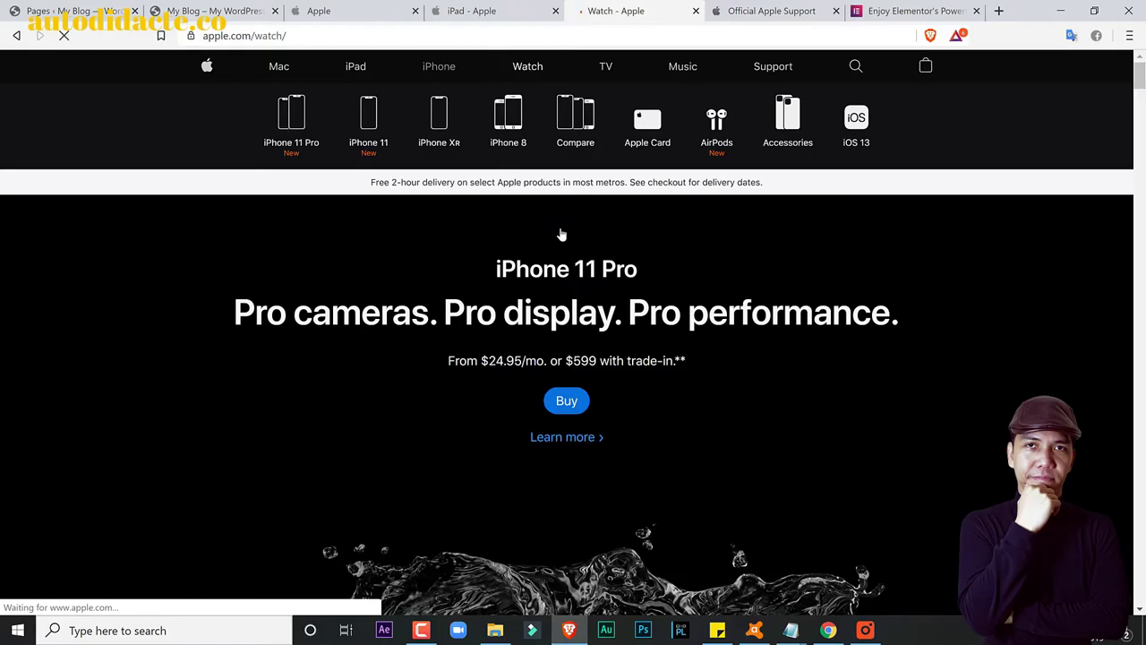
{"action": "scroll", "coordinate": [641, 259], "scroll_direction": "down", "scroll_amount": 1}
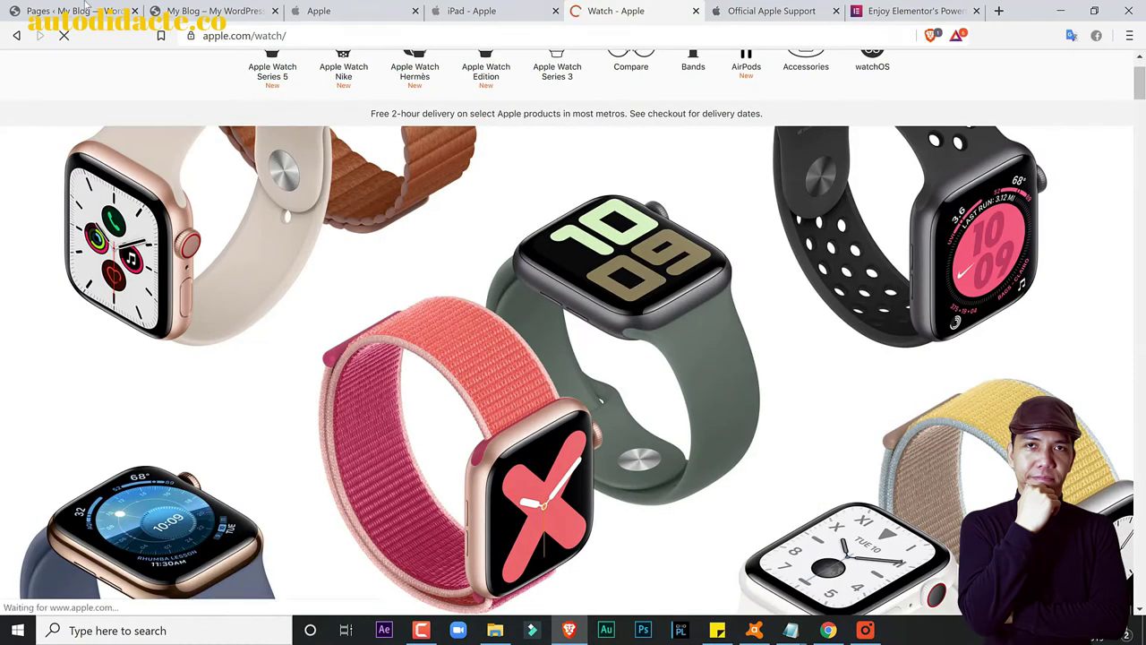
Step: Rename the fourth Ipad draft to 'Watch' with slug 'Watch'
{"action": "left_click", "coordinate": [82, 9]}
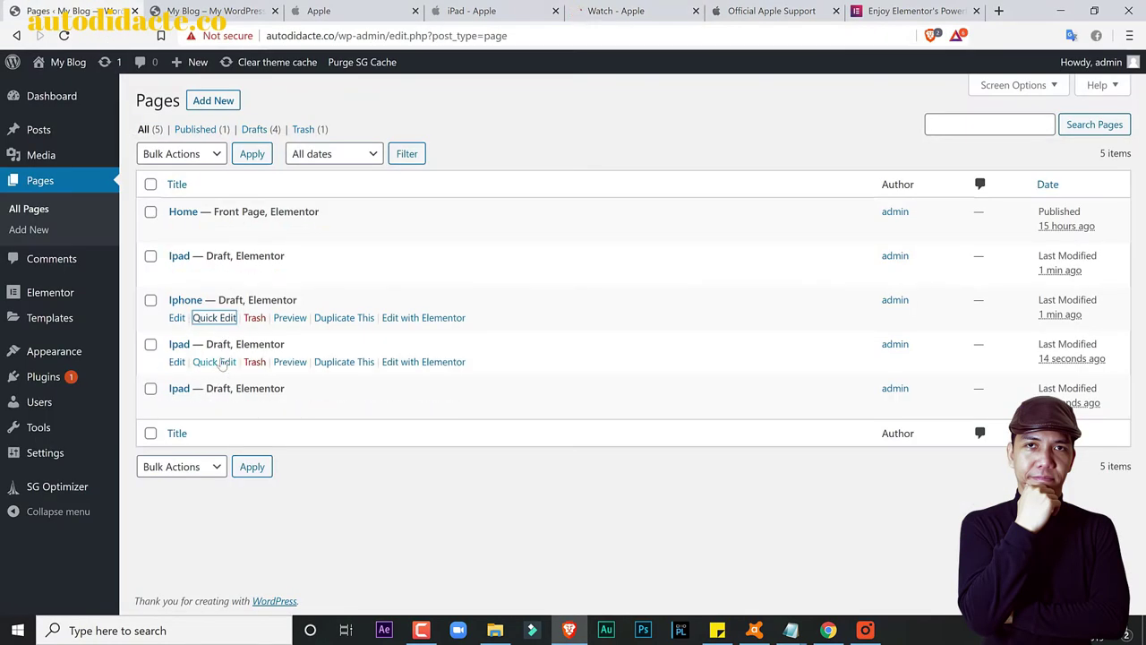
{"action": "left_click", "coordinate": [214, 361]}
{"action": "left_click_drag", "start_coordinate": [271, 368], "coordinate": [143, 354]}
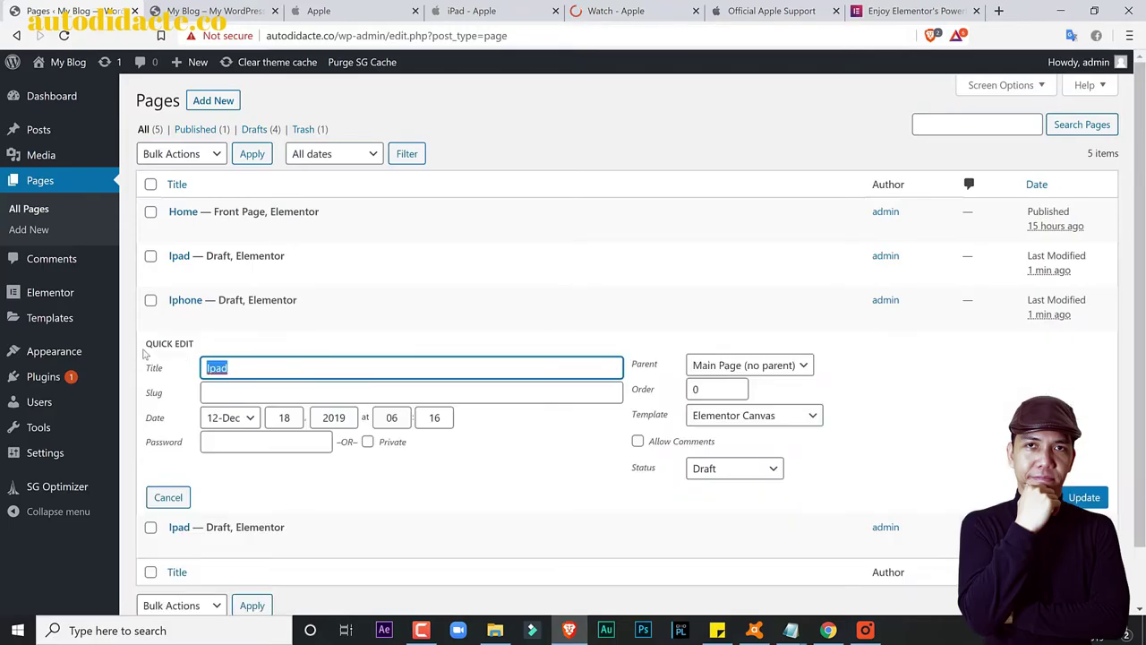
{"action": "type", "text": "Watch"}
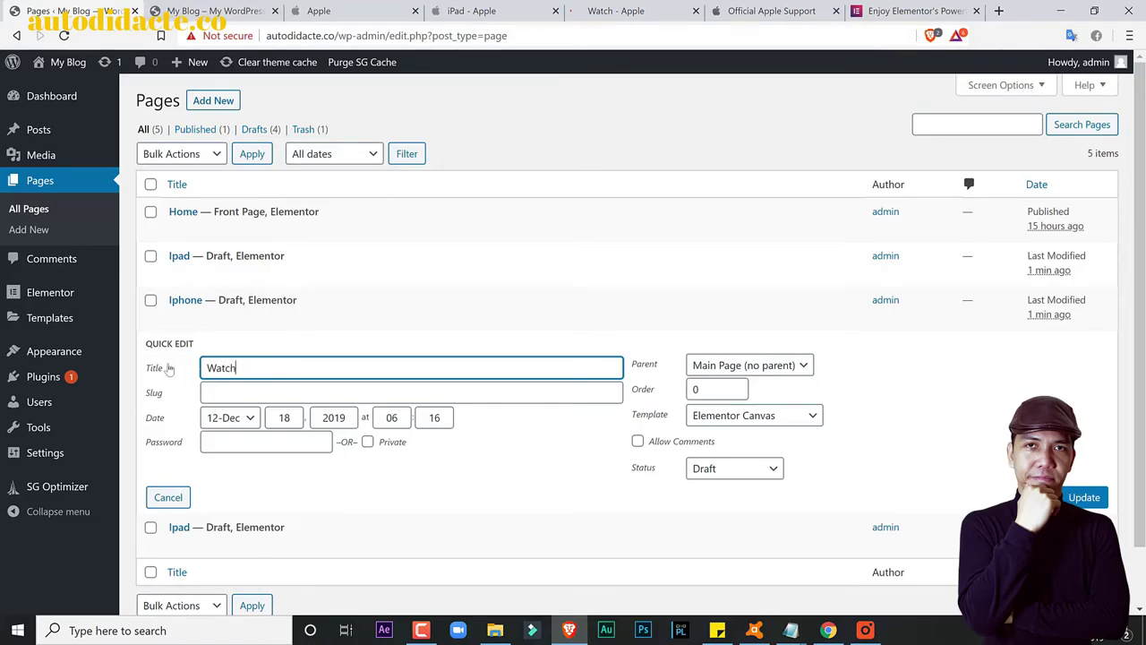
{"action": "key", "text": "ctrl+a"}
{"action": "key", "text": "ctrl+c"}
{"action": "left_click", "coordinate": [269, 394]}
{"action": "key", "text": "ctrl+v"}
{"action": "left_click", "coordinate": [1084, 497]}
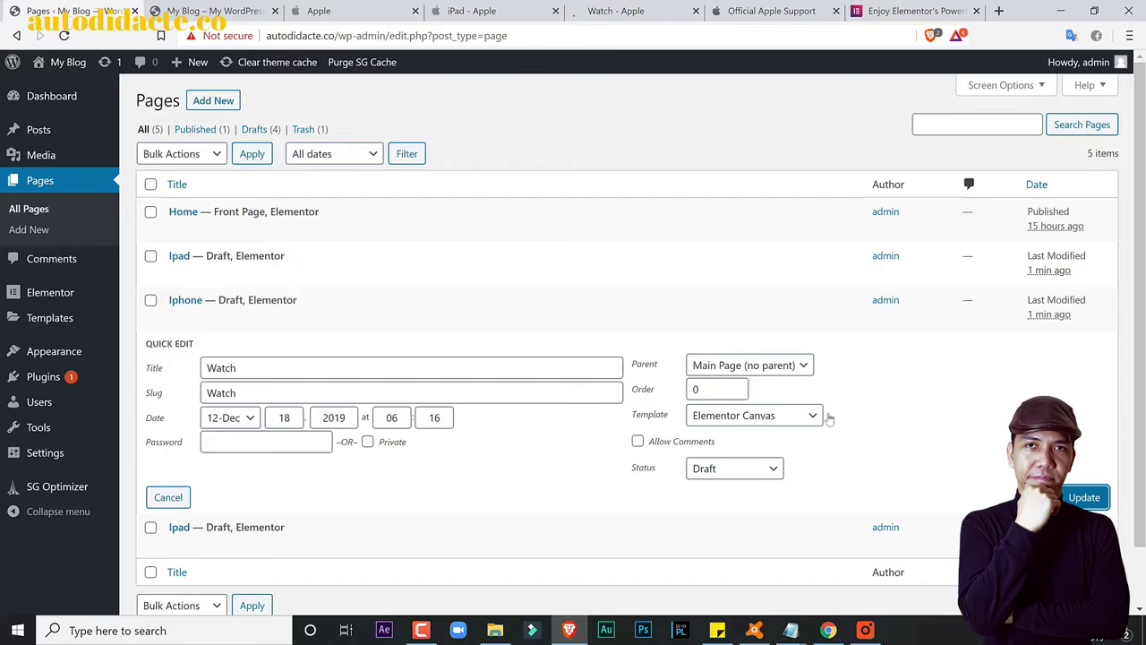
Step: Check Apple's Support page and the blog front page, then come back to the Pages list
{"action": "key", "text": "ctrl+6"}
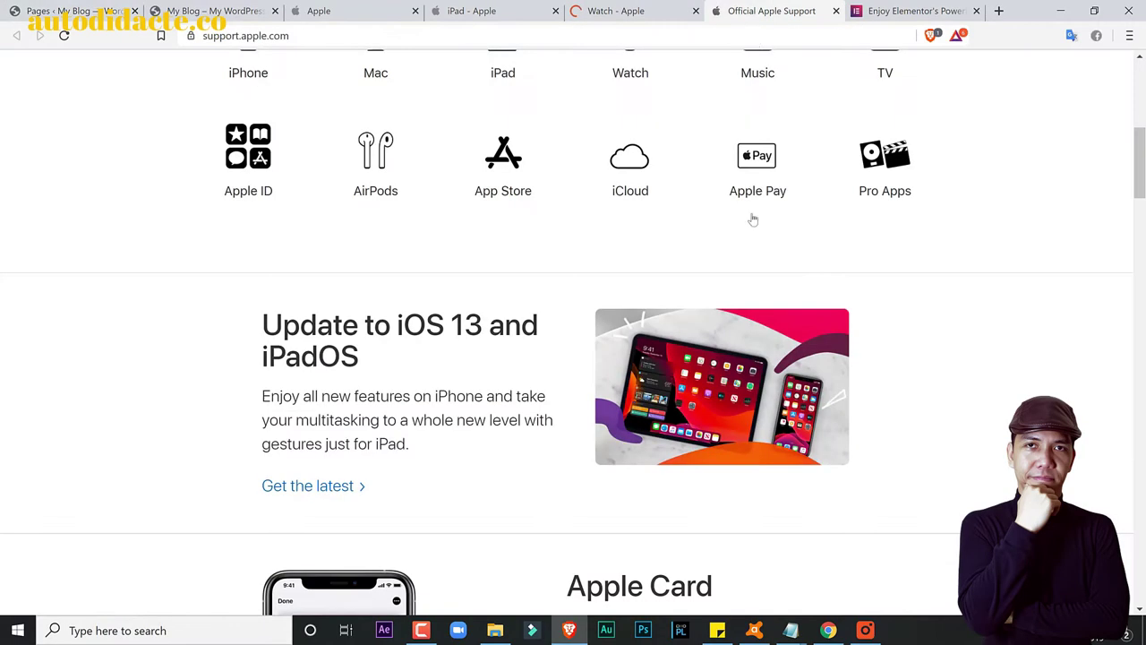
{"action": "scroll", "coordinate": [753, 220], "scroll_direction": "down", "scroll_amount": 12}
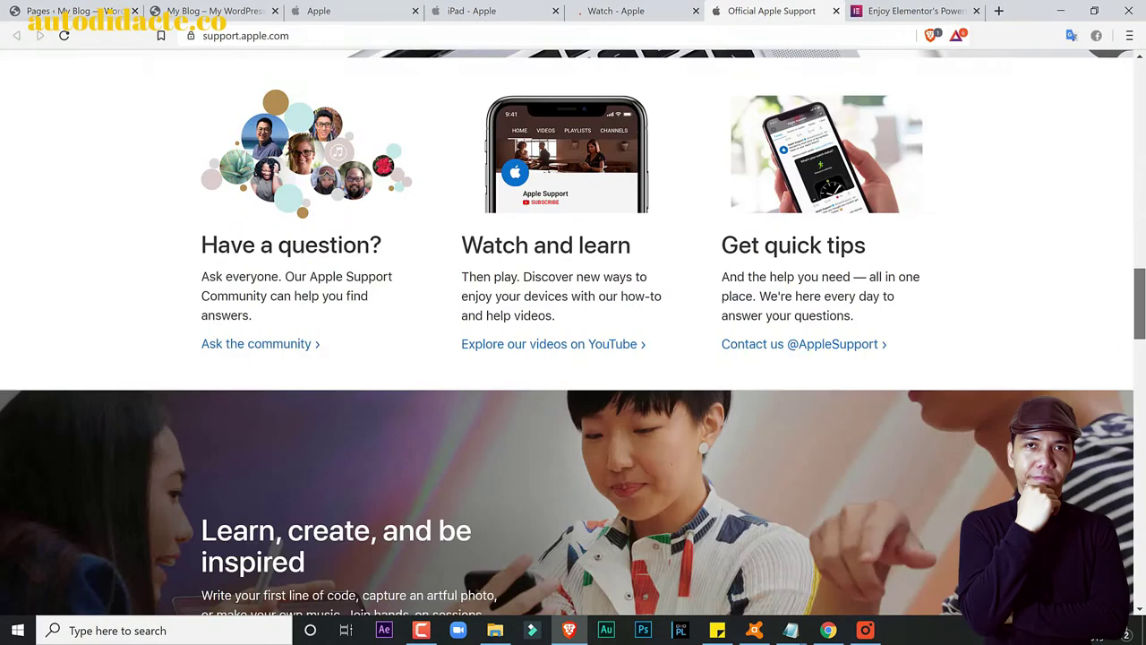
{"action": "scroll", "coordinate": [573, 322], "scroll_direction": "up", "scroll_amount": 15}
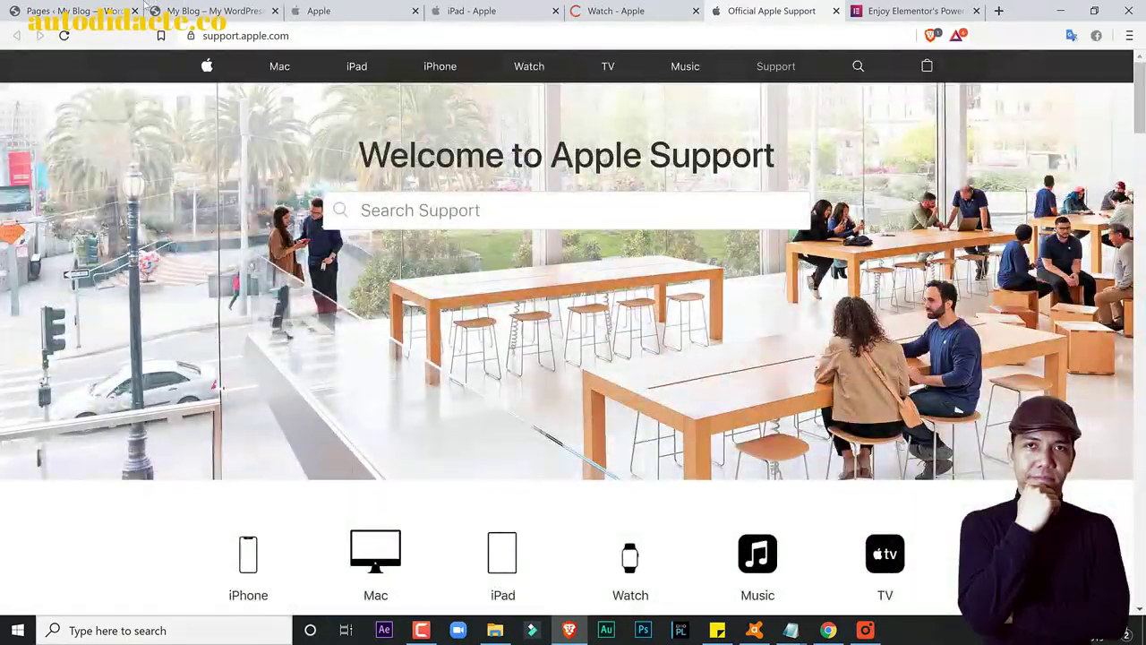
{"action": "left_click", "coordinate": [141, 11]}
{"action": "left_click", "coordinate": [199, 11]}
{"action": "left_click", "coordinate": [68, 11]}
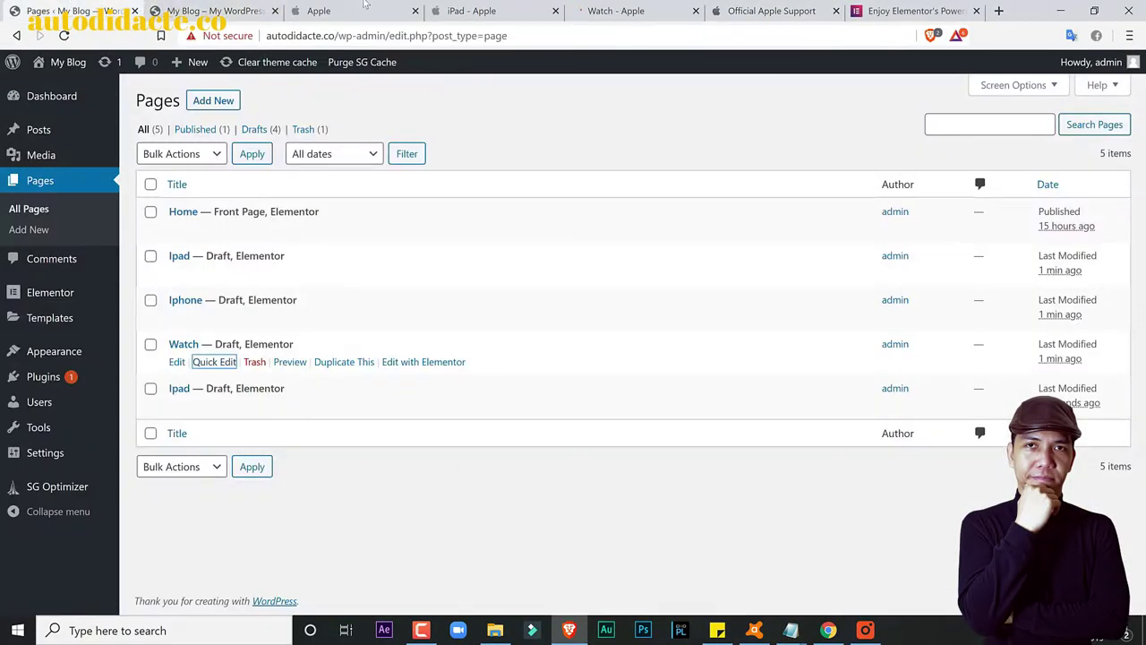
Step: Rename the last Ipad draft to 'Support' with slug 'Support'
{"action": "left_click", "coordinate": [215, 405]}
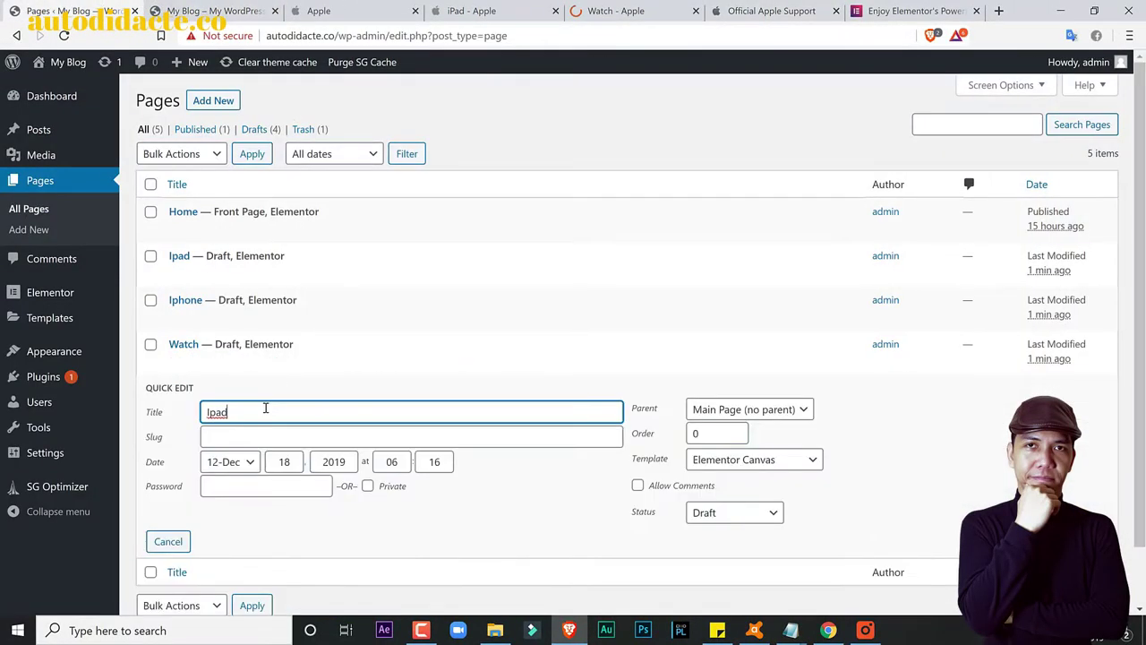
{"action": "left_click_drag", "start_coordinate": [232, 414], "coordinate": [170, 414]}
{"action": "type", "text": "Support"}
{"action": "left_click_drag", "start_coordinate": [292, 413], "coordinate": [166, 419]}
{"action": "key", "text": "ctrl+c"}
{"action": "left_click", "coordinate": [225, 435]}
{"action": "key", "text": "ctrl+v"}
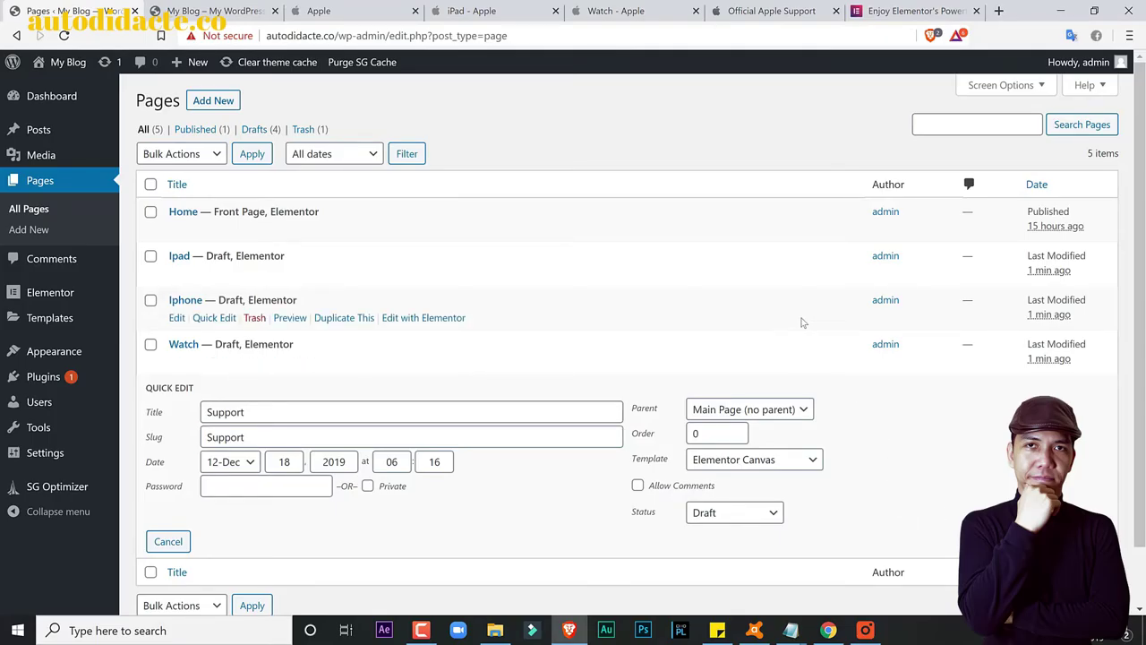
{"action": "key", "text": "Return"}
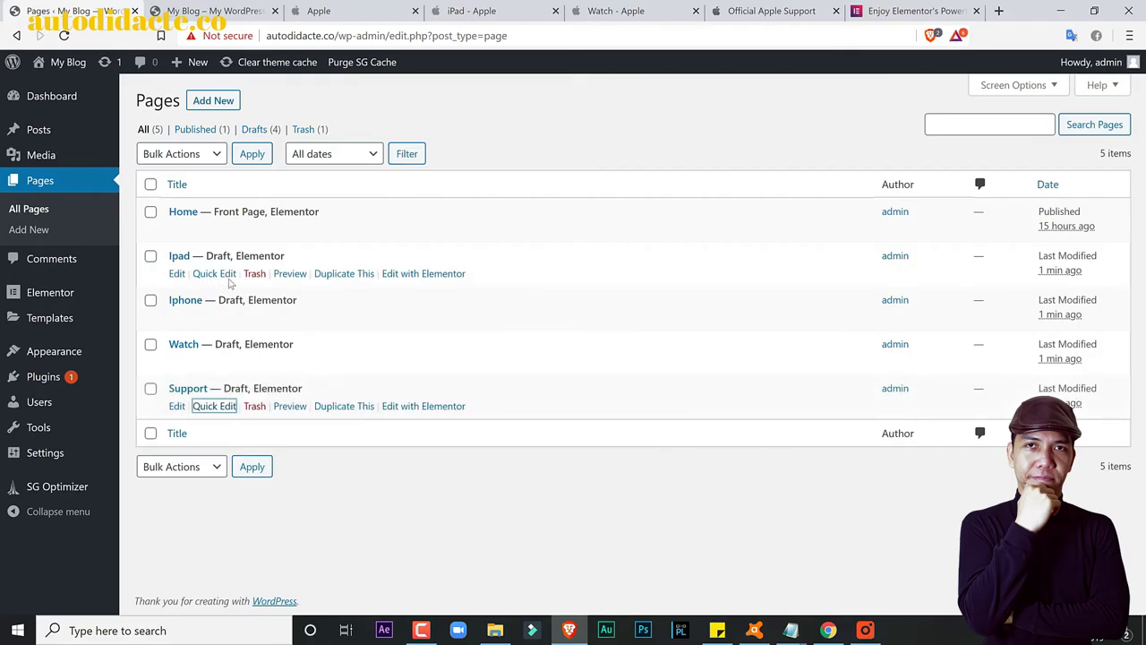
Step: Change the Ipad page status from Draft to Published
{"action": "left_click", "coordinate": [214, 275]}
{"action": "left_click", "coordinate": [725, 379]}
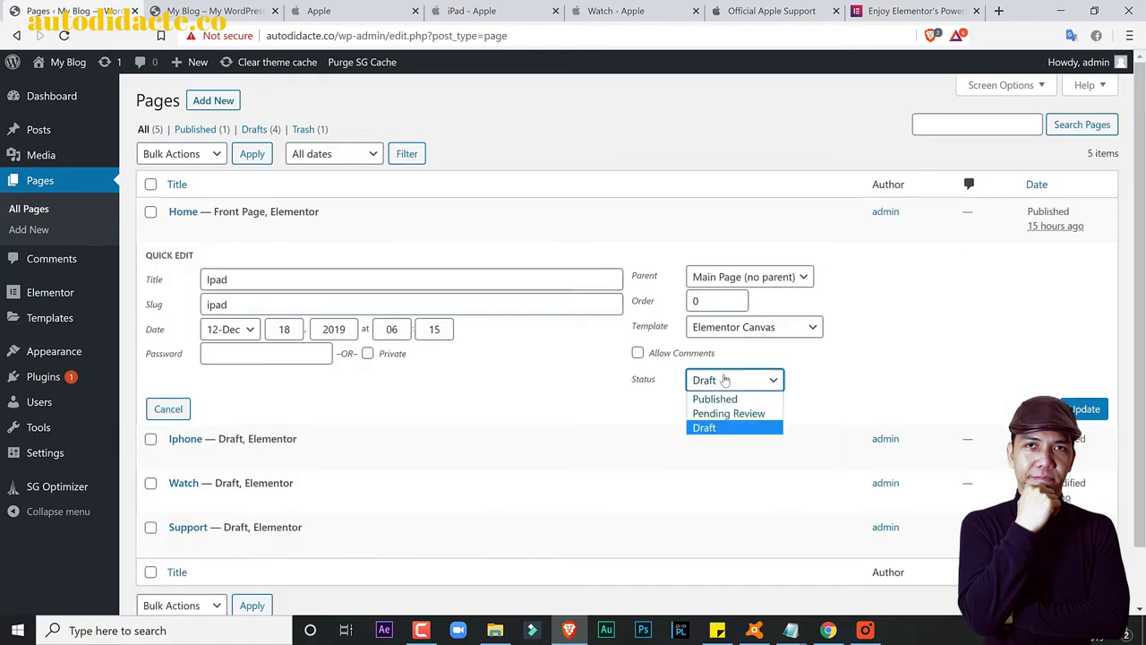
{"action": "left_click", "coordinate": [717, 399]}
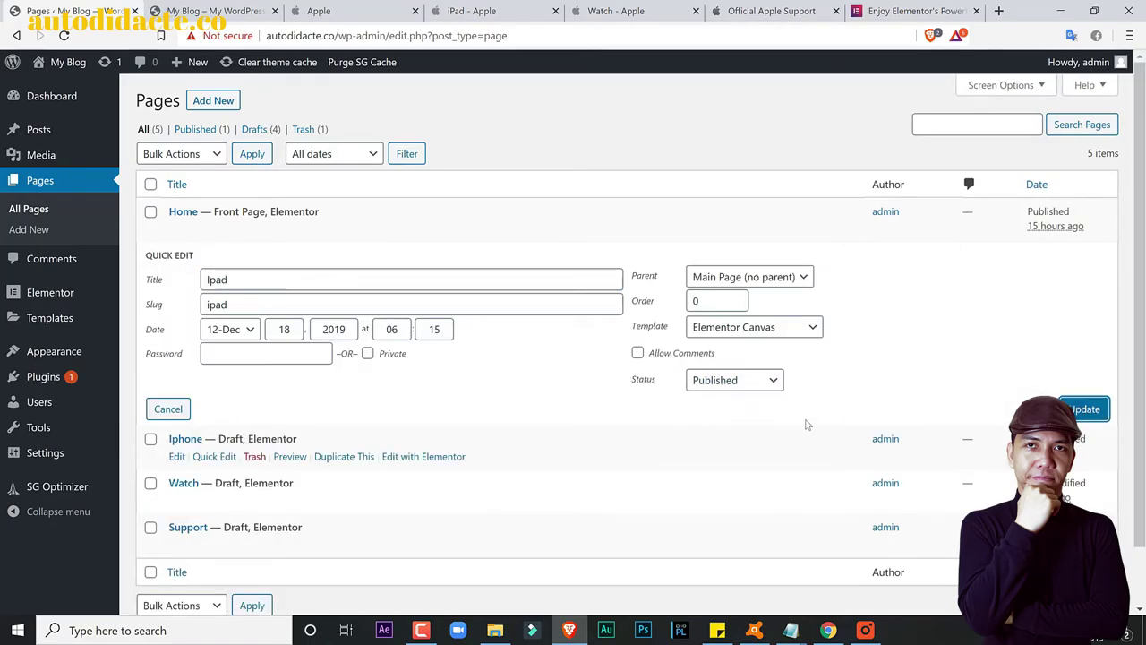
{"action": "scroll", "coordinate": [806, 424], "scroll_direction": "down", "scroll_amount": 1}
{"action": "key", "text": "Return"}
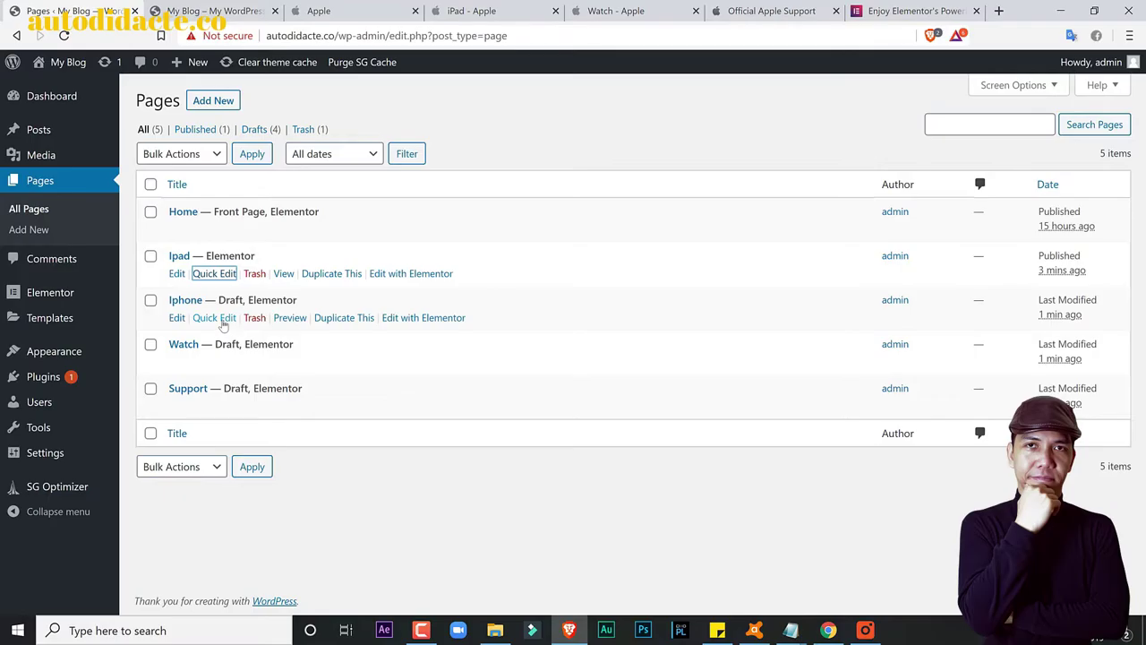
Step: Change the Iphone page status from Draft to Published
{"action": "left_click", "coordinate": [215, 318]}
{"action": "left_click", "coordinate": [734, 423]}
{"action": "left_click", "coordinate": [716, 439]}
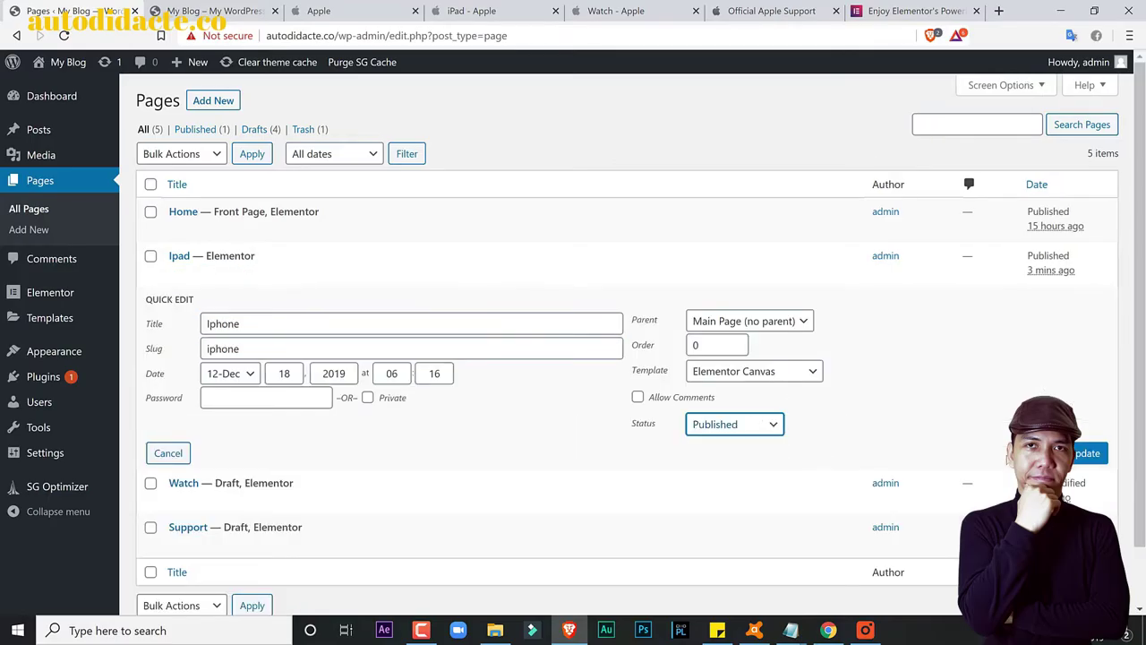
{"action": "key", "text": "Return"}
{"action": "scroll", "coordinate": [546, 354], "scroll_direction": "down", "scroll_amount": 1}
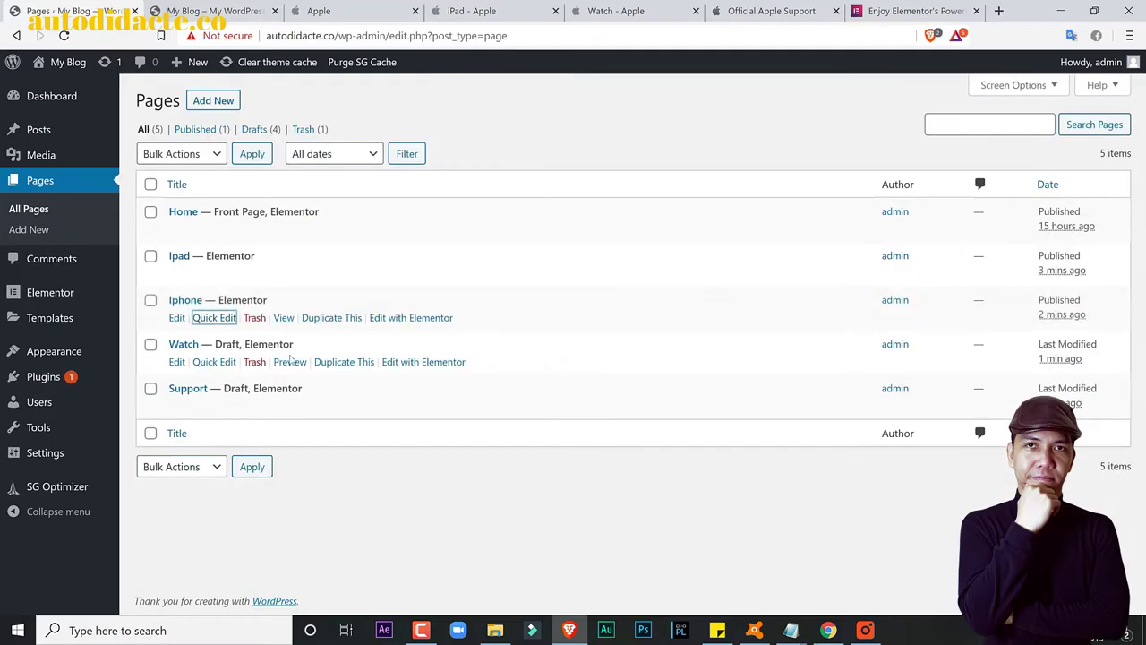
Step: Set the Watch page status to Published
{"action": "left_click", "coordinate": [214, 362]}
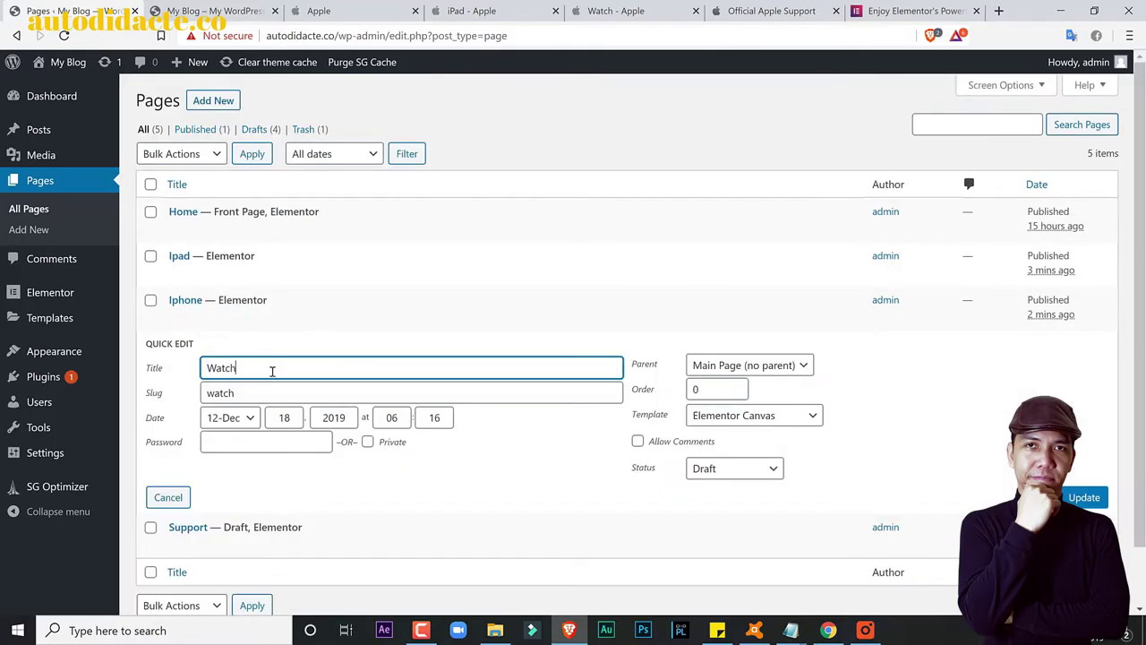
{"action": "left_click", "coordinate": [744, 468]}
{"action": "left_click", "coordinate": [744, 489]}
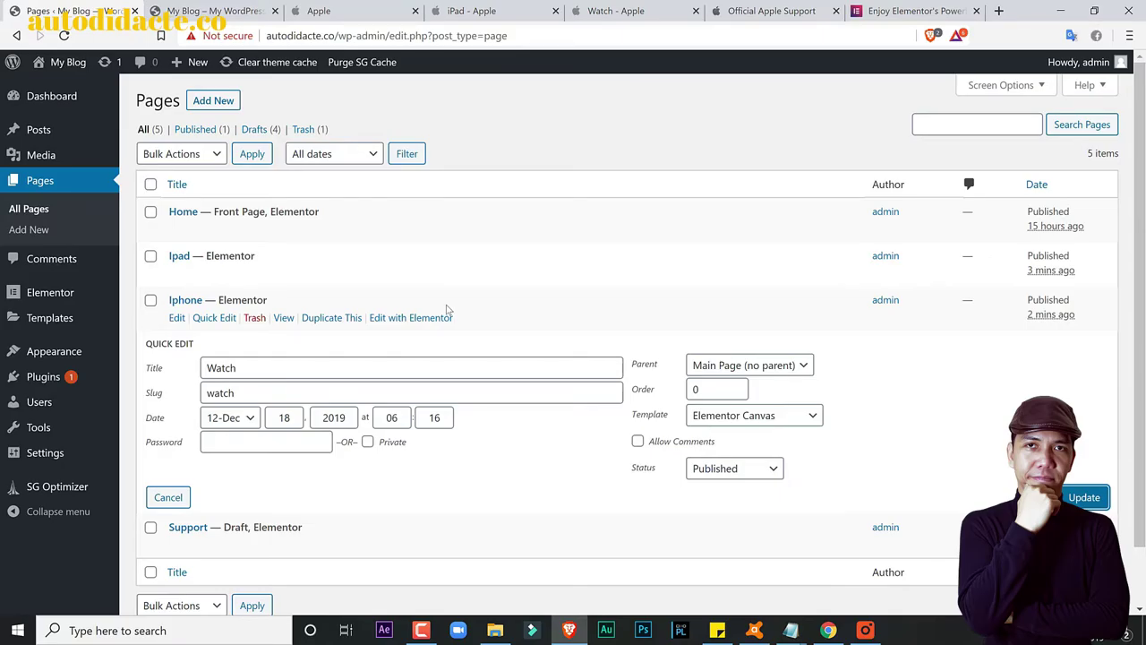
{"action": "scroll", "coordinate": [447, 310], "scroll_direction": "down", "scroll_amount": 1}
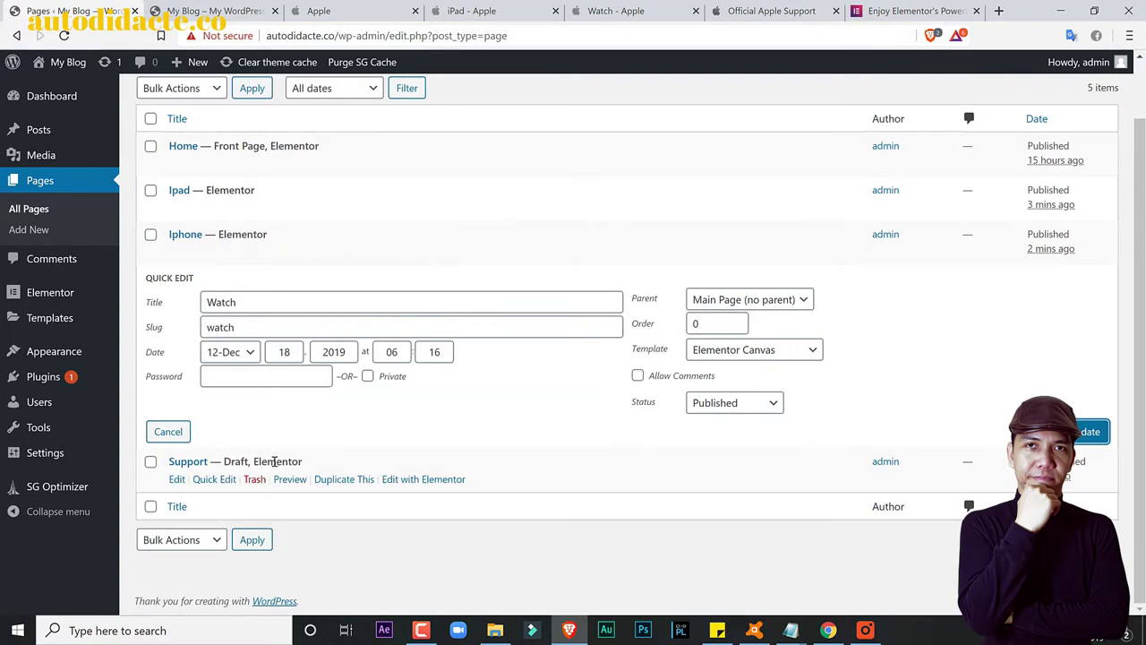
Step: Quick Edit the Support page and save it as Published
{"action": "left_click", "coordinate": [168, 431]}
{"action": "left_click", "coordinate": [209, 404]}
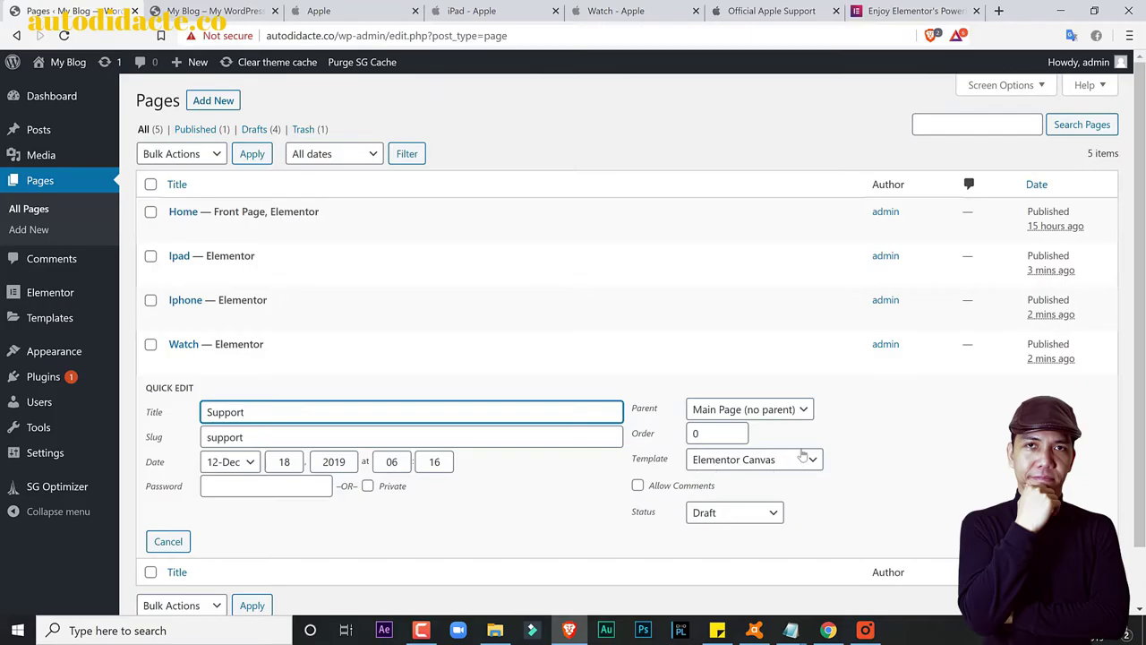
{"action": "left_click", "coordinate": [760, 515]}
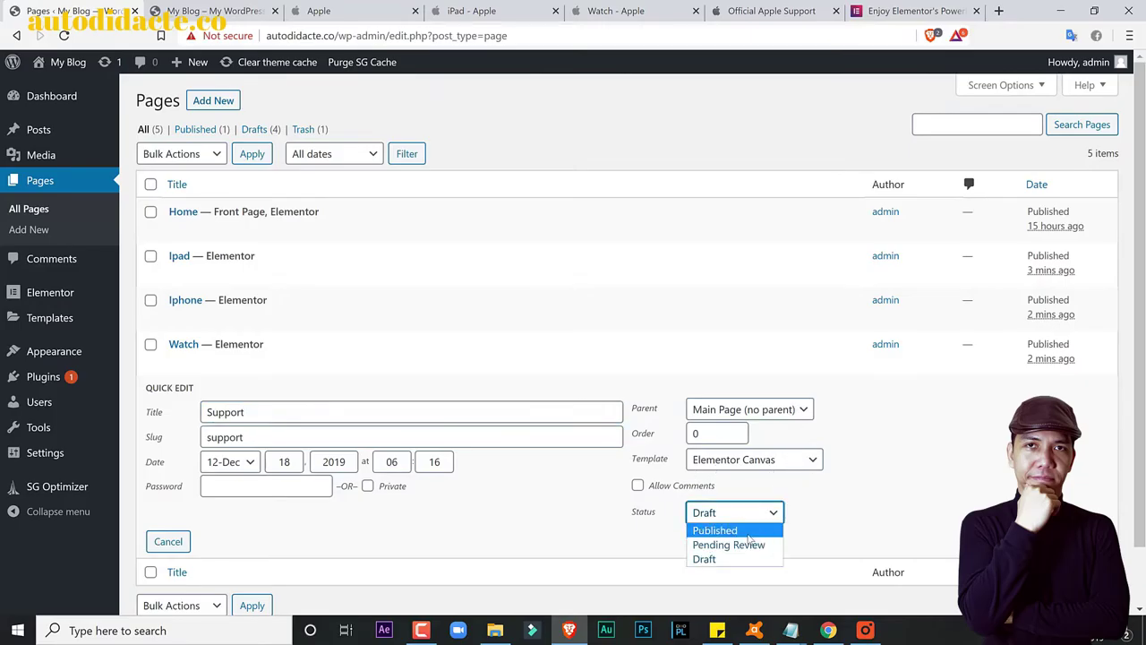
{"action": "left_click", "coordinate": [757, 530]}
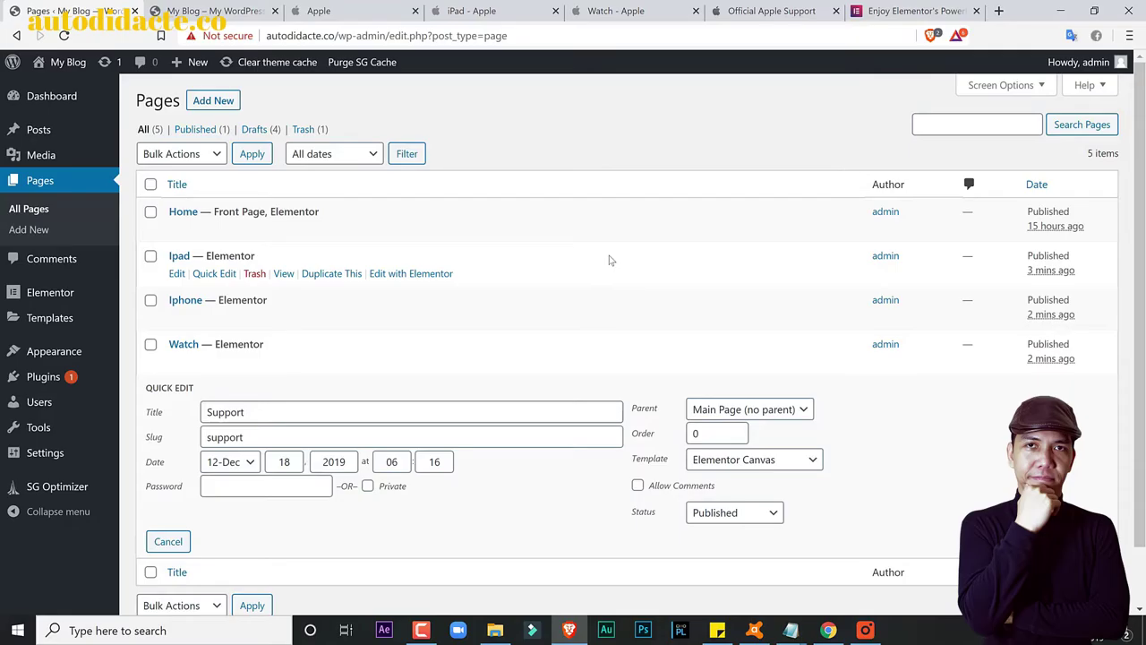
{"action": "key", "text": "Return"}
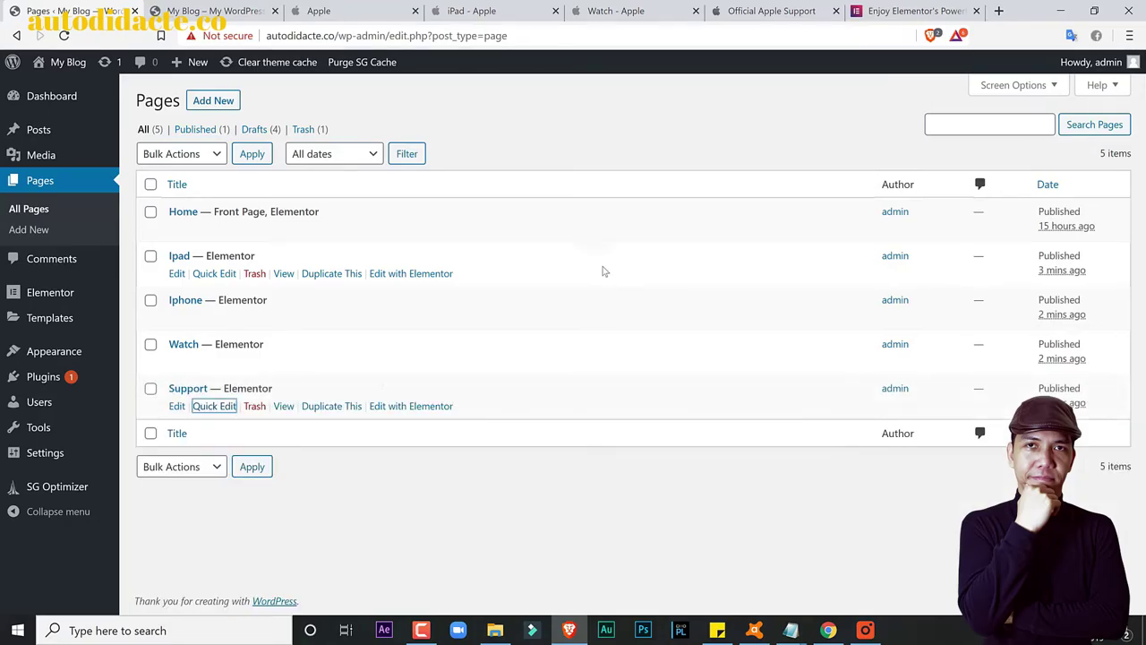
{"action": "mouse_move", "coordinate": [55, 452]}
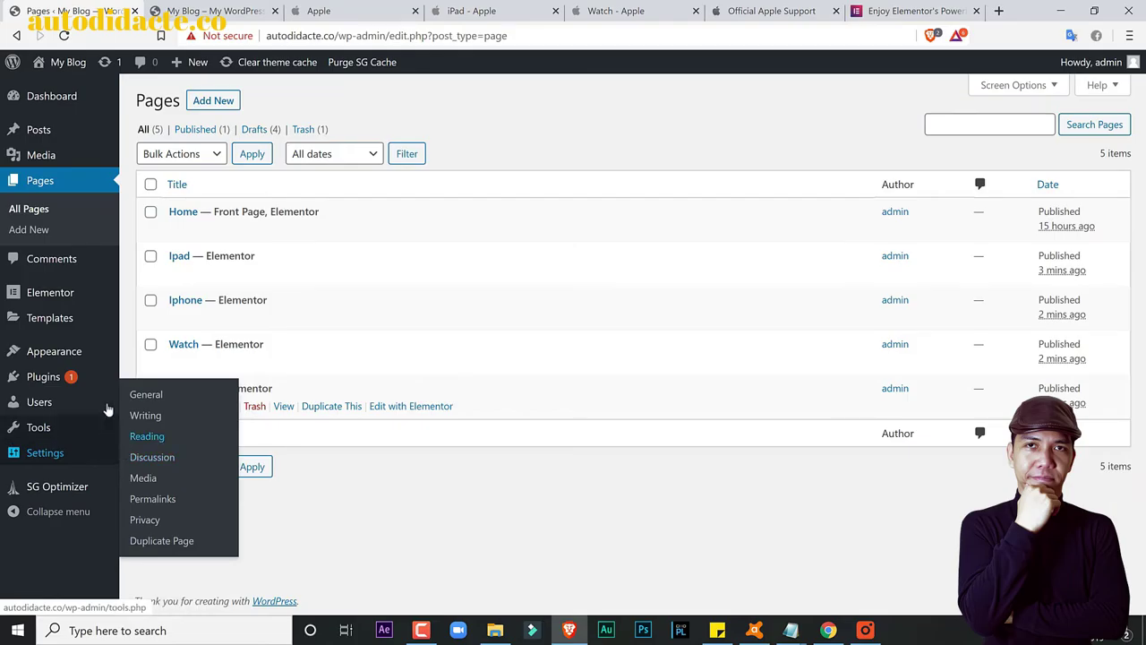
Step: Add Home, Ipad, Iphone, Support and Watch to the Main Menu via the Pages box's View All list
{"action": "mouse_move", "coordinate": [89, 351]}
{"action": "left_click", "coordinate": [134, 417]}
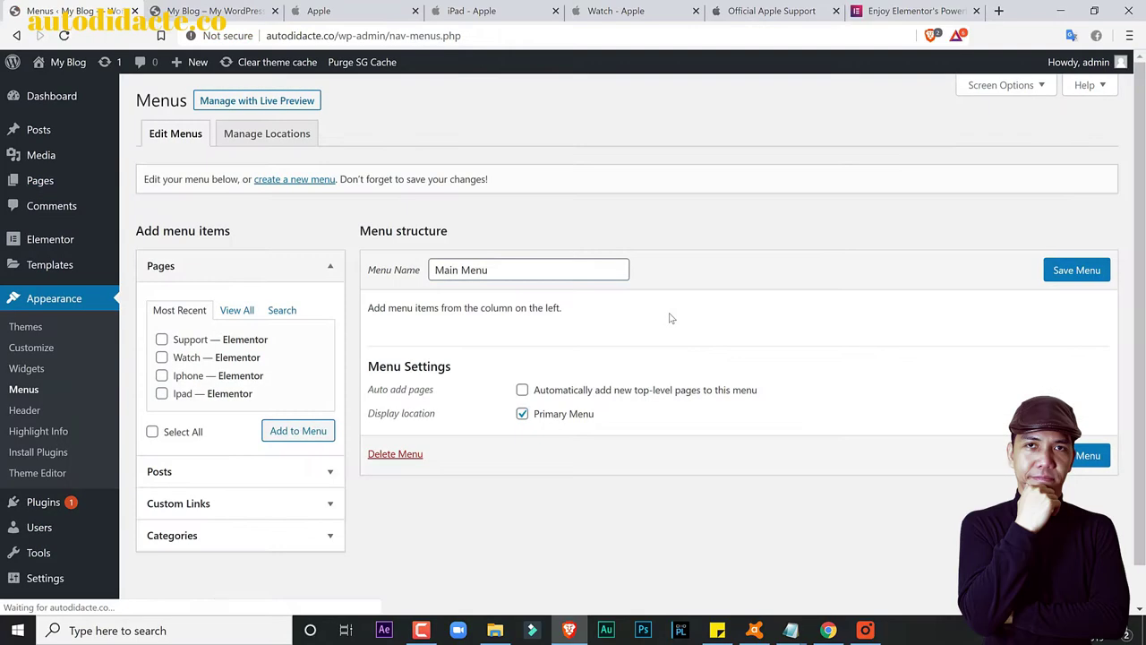
{"action": "left_click", "coordinate": [236, 310]}
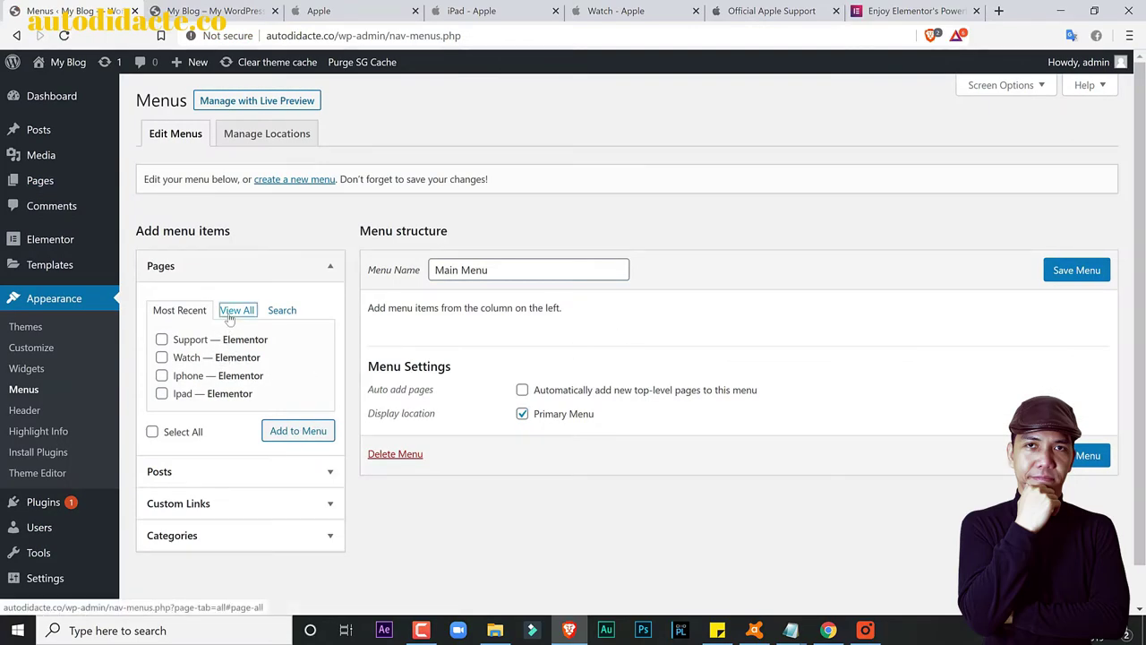
{"action": "left_click", "coordinate": [161, 339]}
{"action": "left_click", "coordinate": [161, 357]}
{"action": "left_click", "coordinate": [161, 375]}
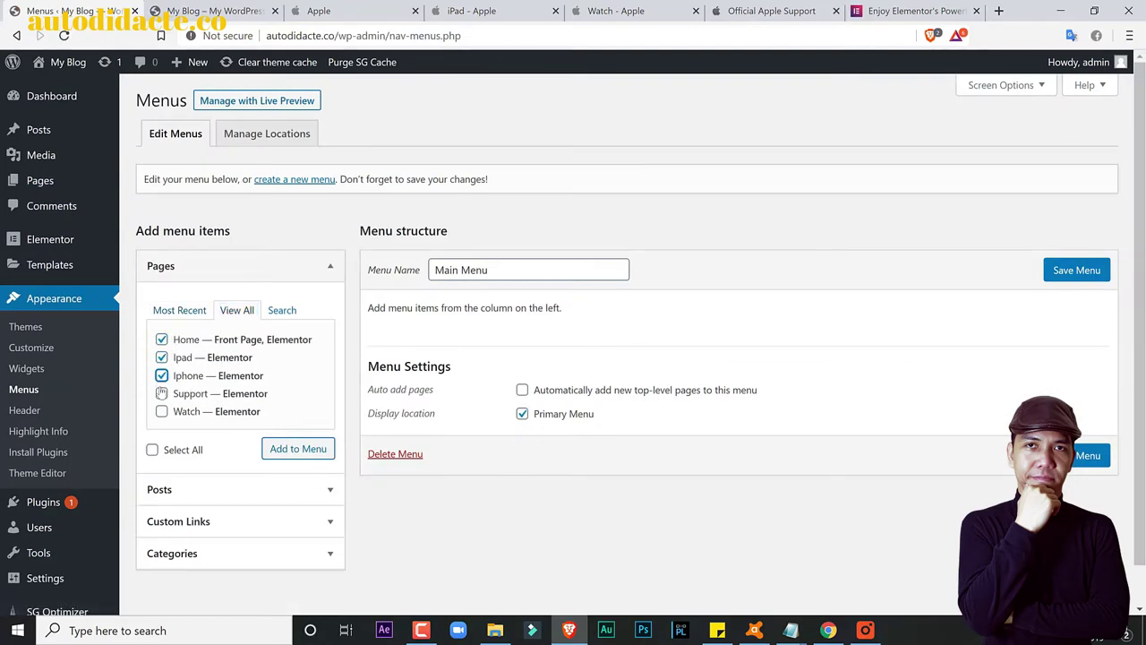
{"action": "left_click", "coordinate": [161, 393]}
{"action": "left_click", "coordinate": [161, 412]}
{"action": "left_click", "coordinate": [296, 448]}
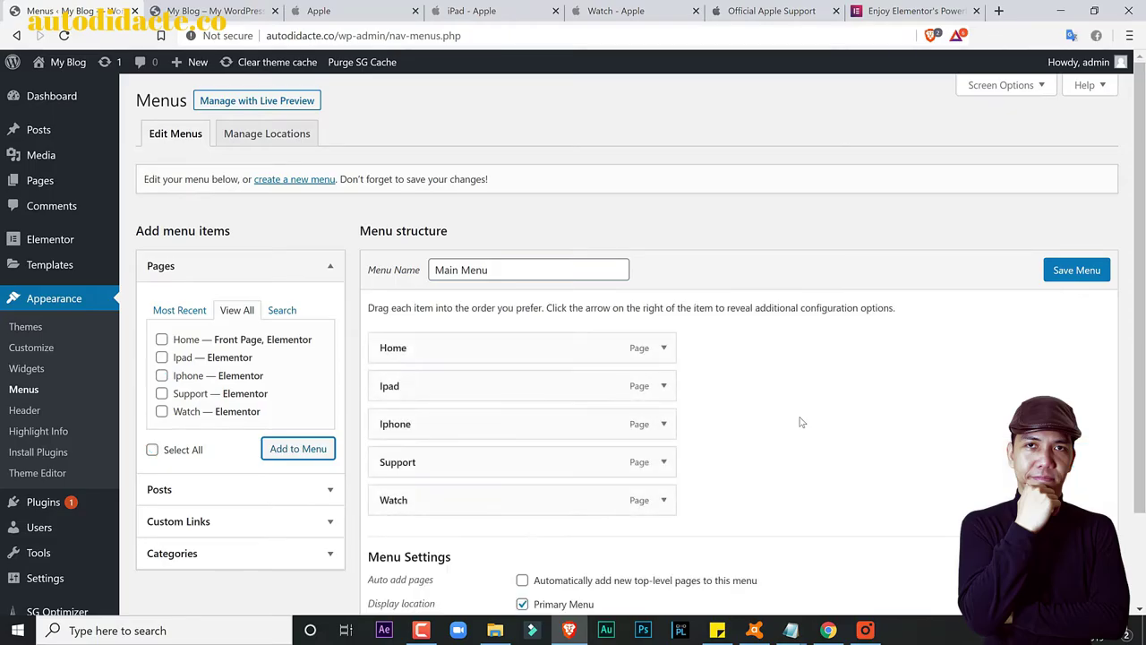
Step: Drag Support below Watch so it sits last in the Main Menu
{"action": "left_click_drag", "start_coordinate": [544, 460], "coordinate": [489, 430]}
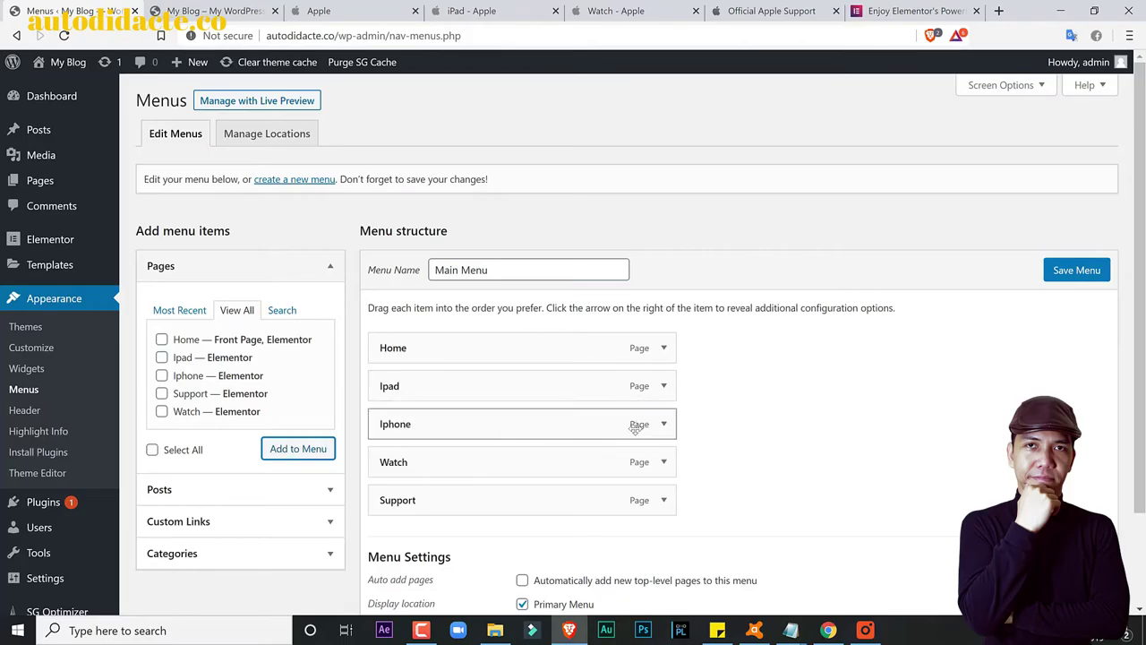
{"action": "scroll", "coordinate": [690, 434], "scroll_direction": "down", "scroll_amount": 2}
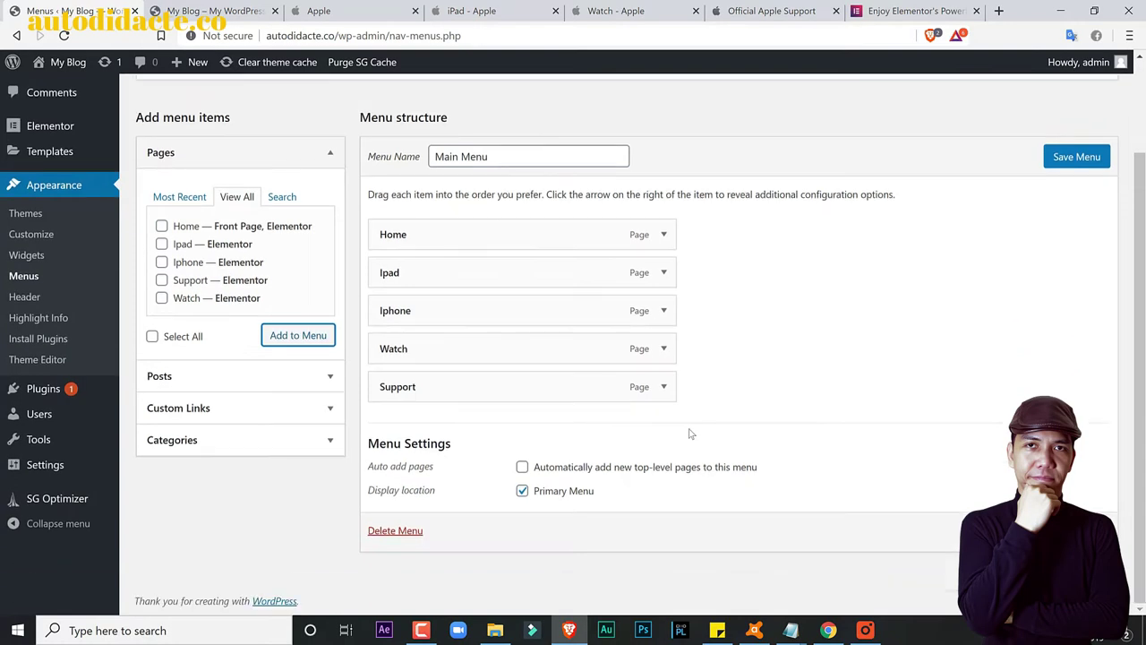
{"action": "left_click", "coordinate": [524, 493]}
Step: Turn on Auto add pages and save the Main Menu
{"action": "left_click", "coordinate": [522, 467]}
{"action": "left_click", "coordinate": [1074, 156]}
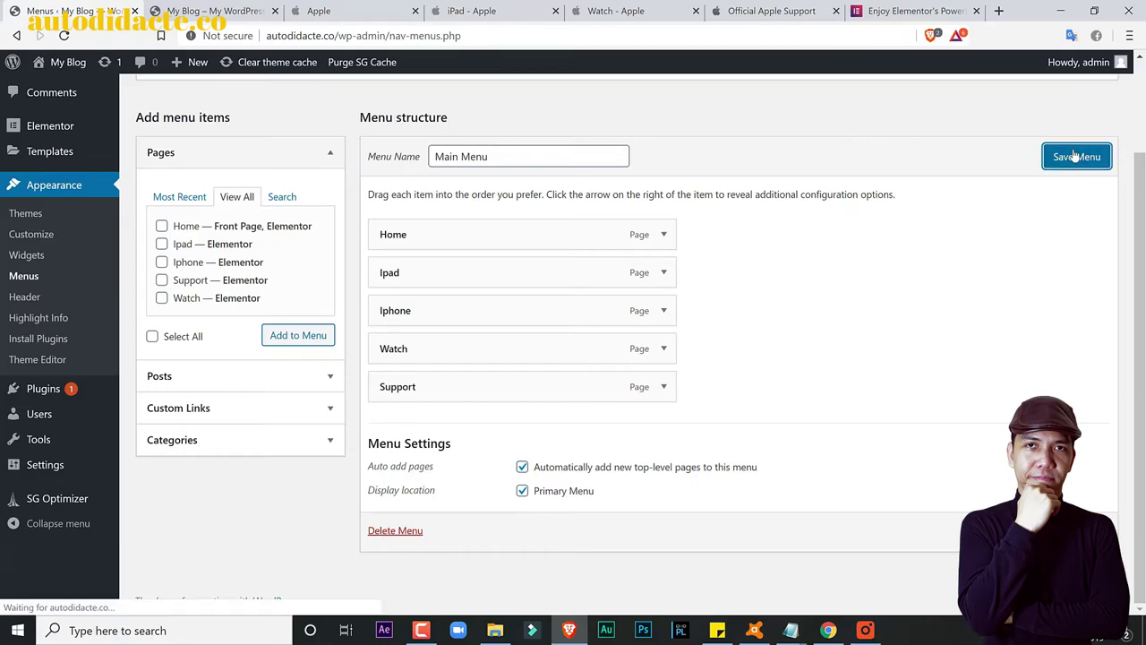
{"action": "left_click", "coordinate": [205, 9]}
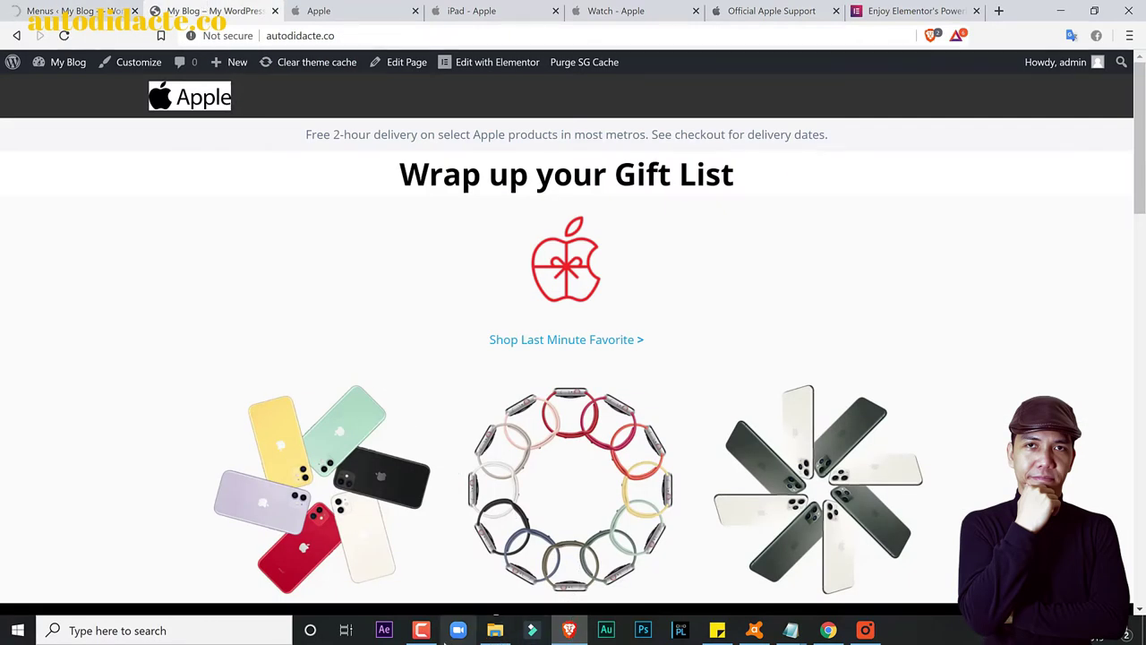
Step: Reload the site homepage to show the new menu links and compare with apple.com's nav bar
{"action": "left_click", "coordinate": [426, 635]}
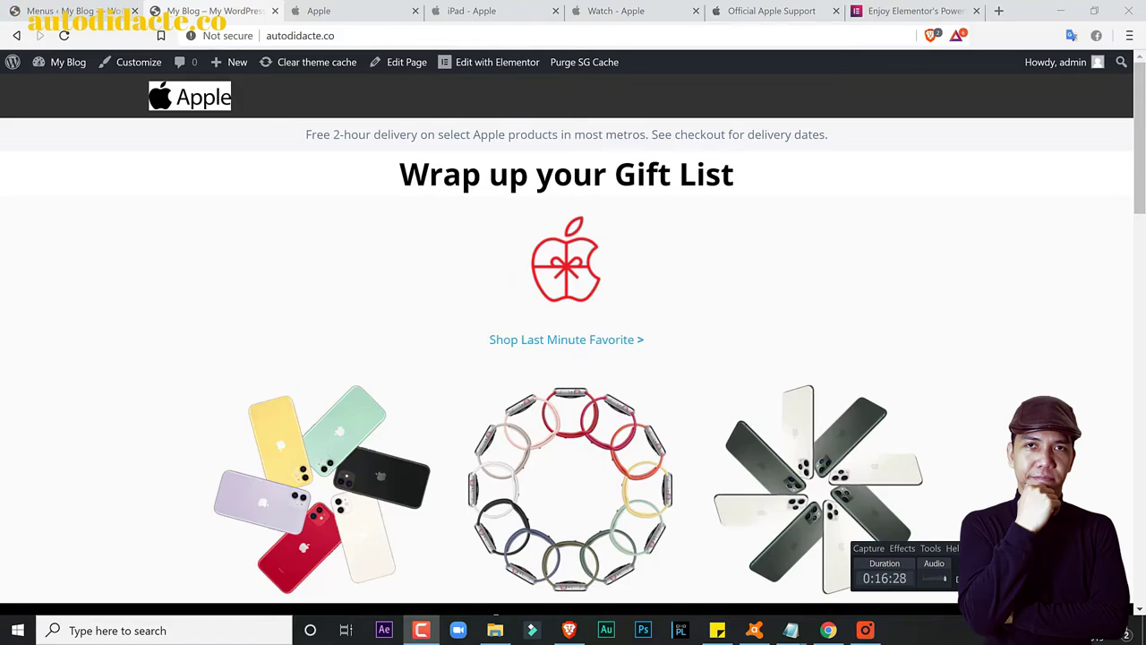
{"action": "key", "text": "alt+Tab"}
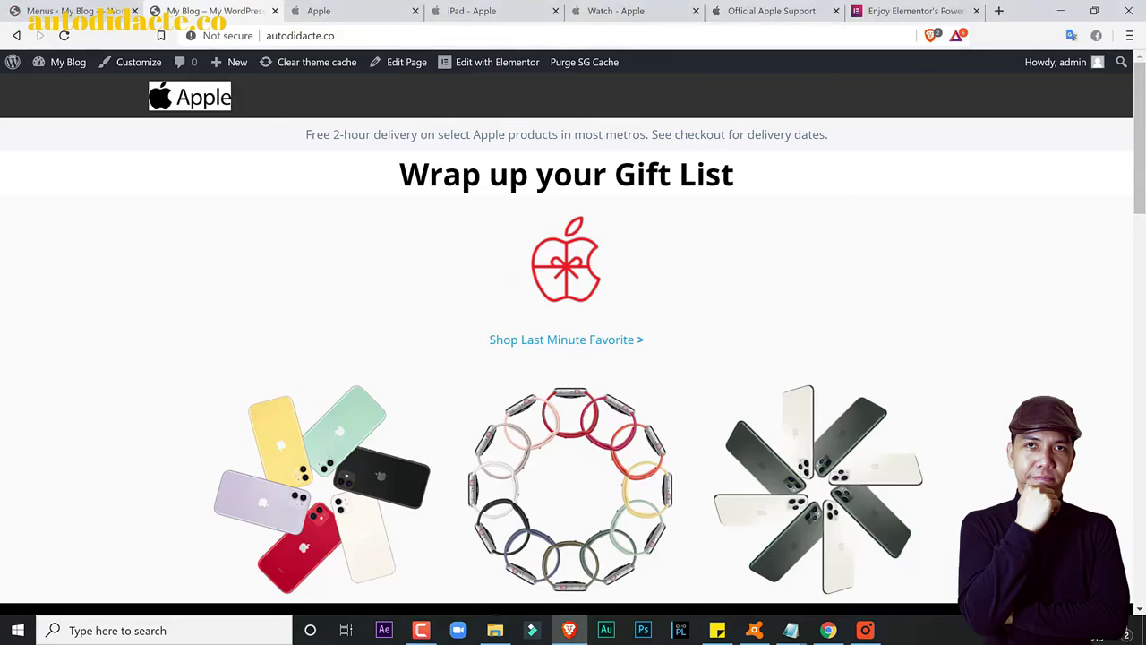
{"action": "key", "text": "alt+Tab"}
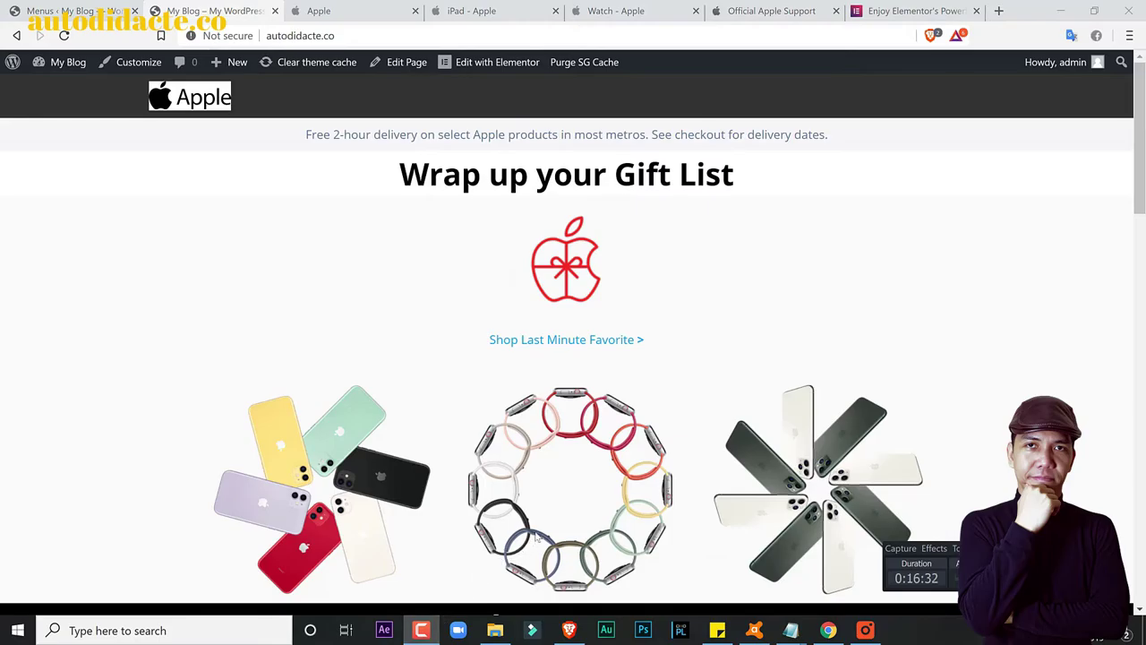
{"action": "left_click", "coordinate": [63, 36]}
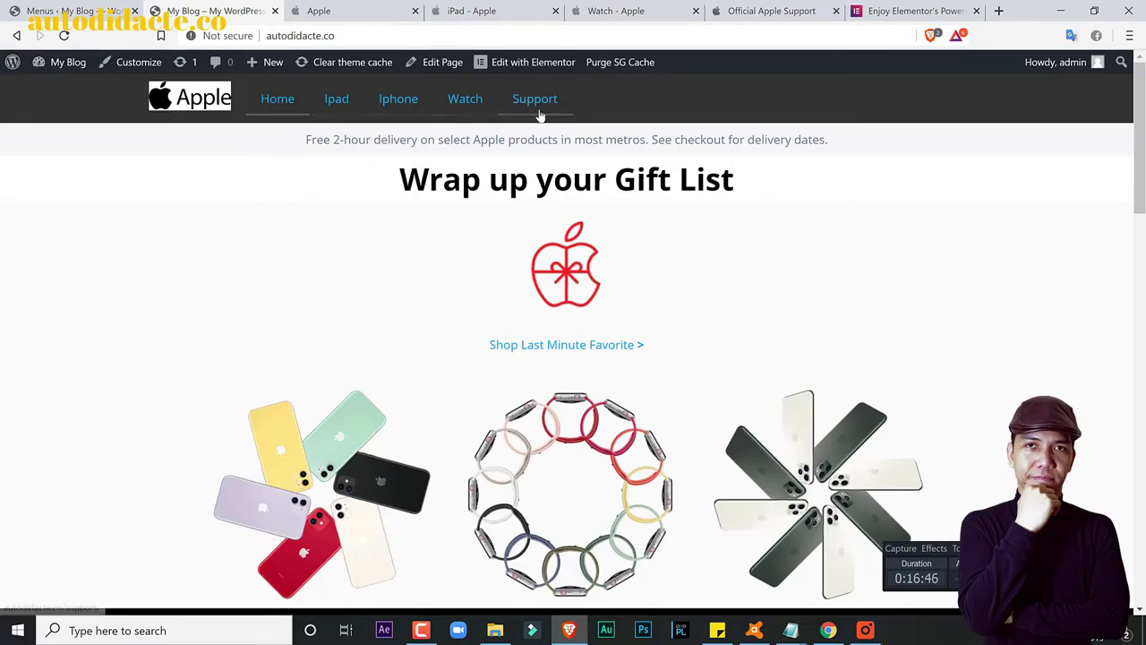
{"action": "key", "text": "ctrl+Tab"}
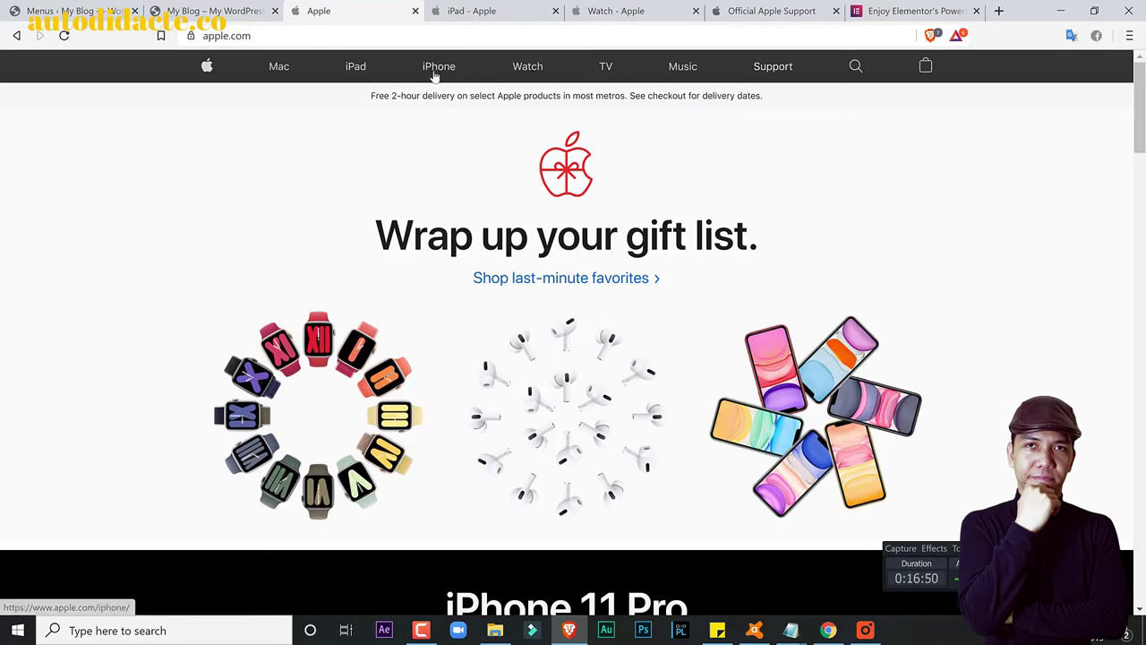
{"action": "left_click", "coordinate": [226, 14]}
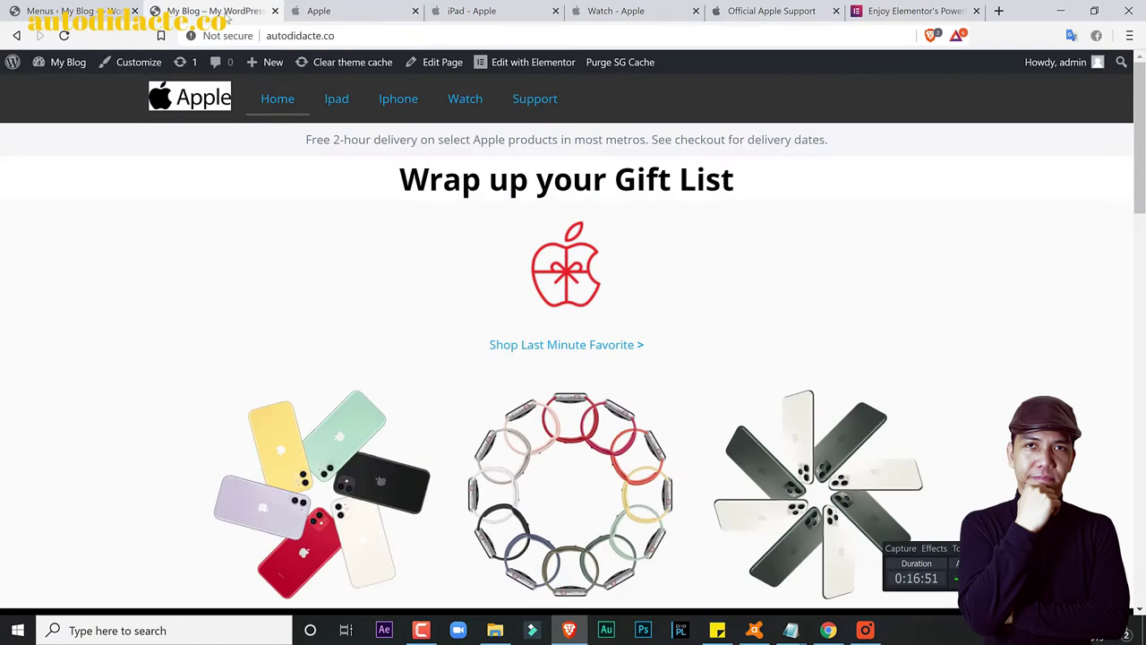
Step: Browse the All Pages list and Saved Templates, opening the general template for editing
{"action": "left_click", "coordinate": [81, 11]}
{"action": "mouse_move", "coordinate": [44, 180]}
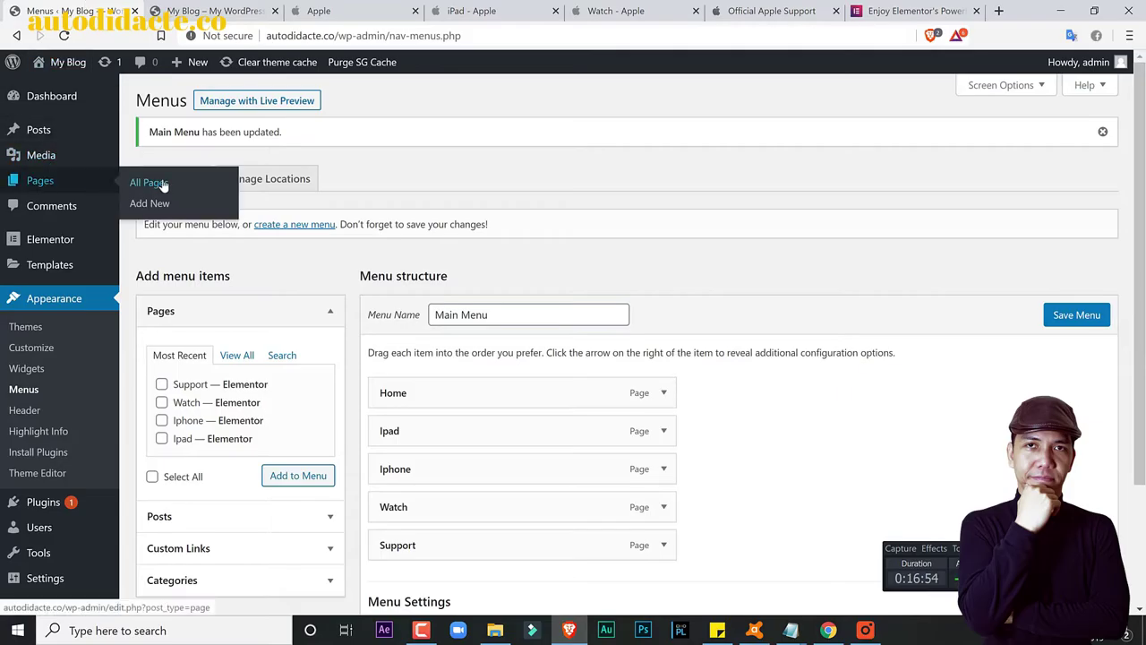
{"action": "left_click", "coordinate": [147, 183]}
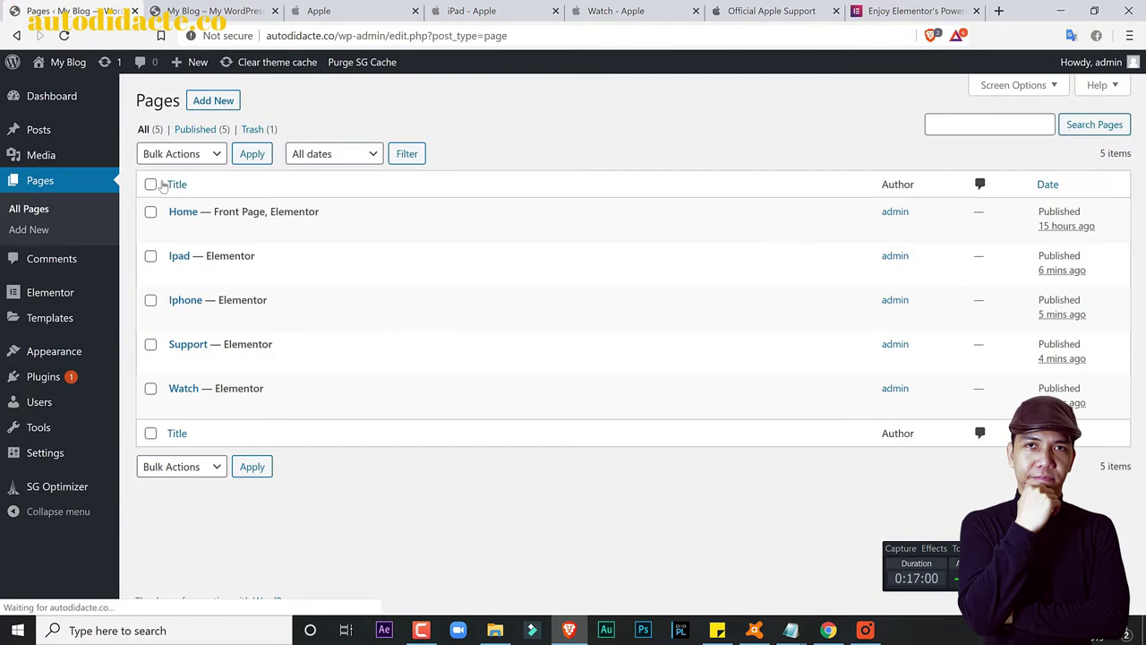
{"action": "mouse_move", "coordinate": [51, 324]}
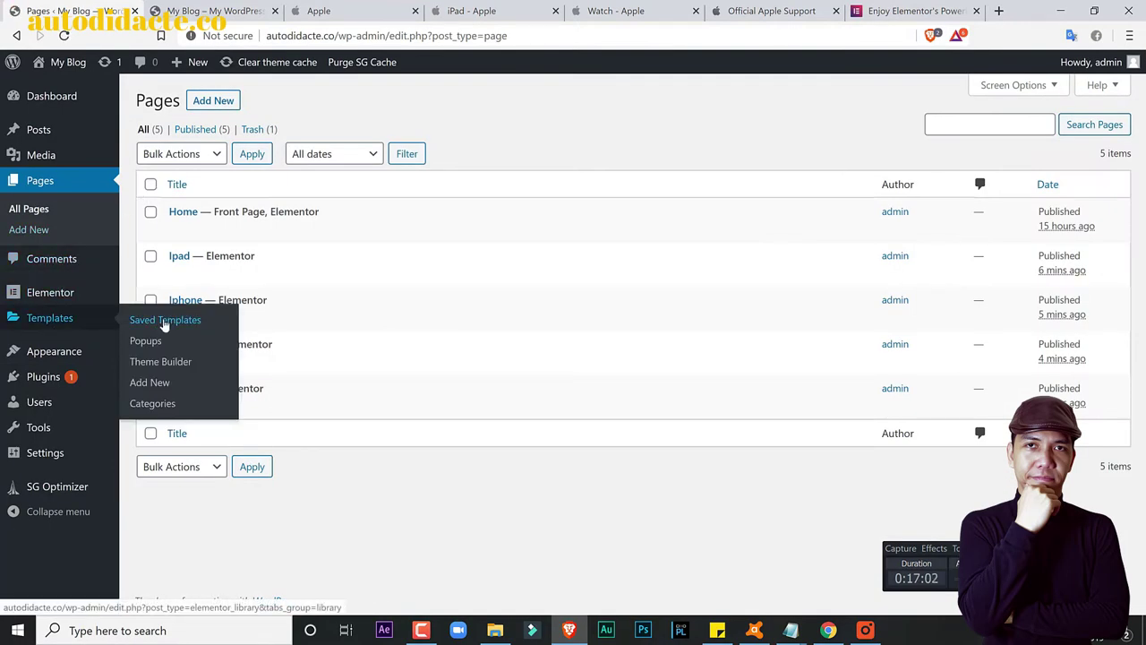
{"action": "left_click", "coordinate": [165, 320]}
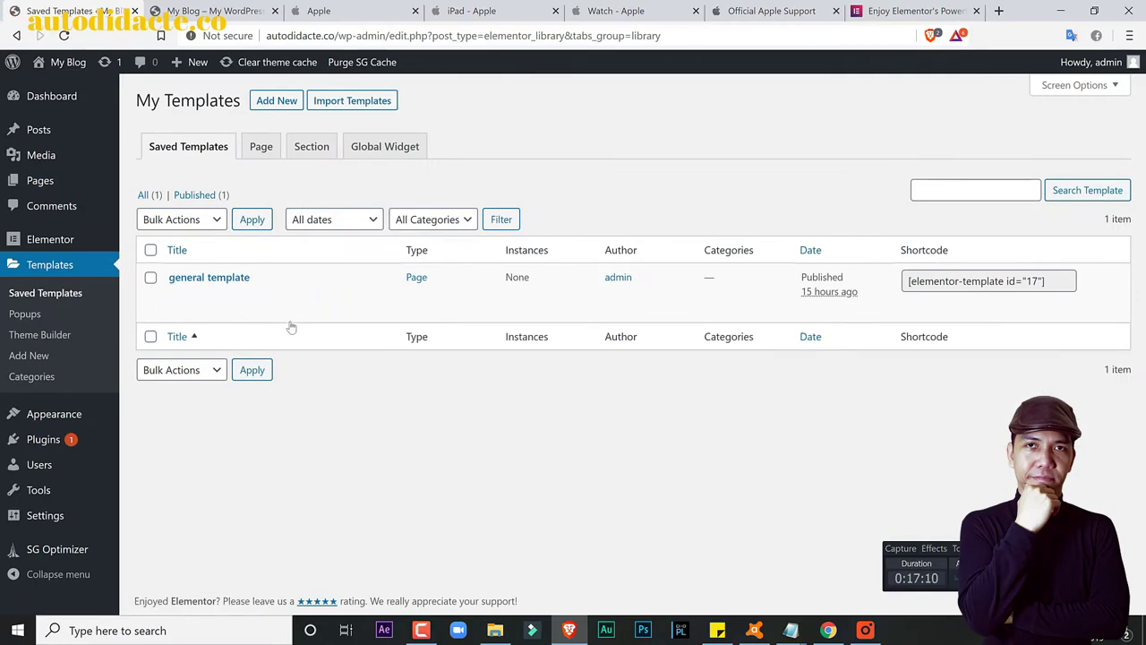
{"action": "left_click", "coordinate": [178, 296]}
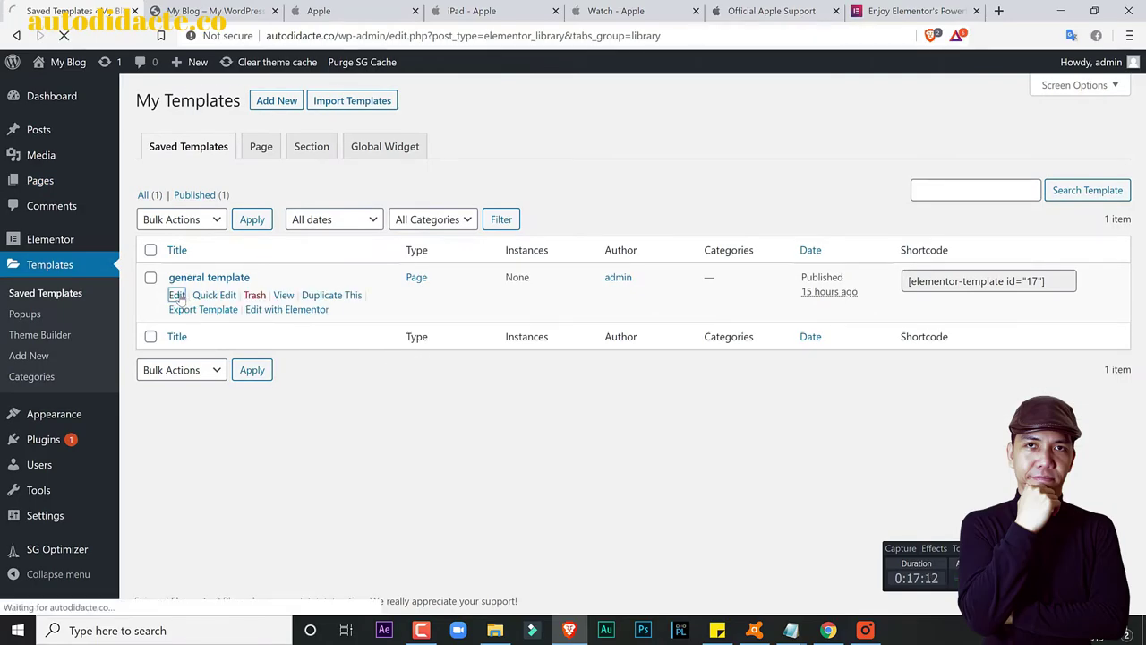
{"action": "mouse_move", "coordinate": [133, 188]}
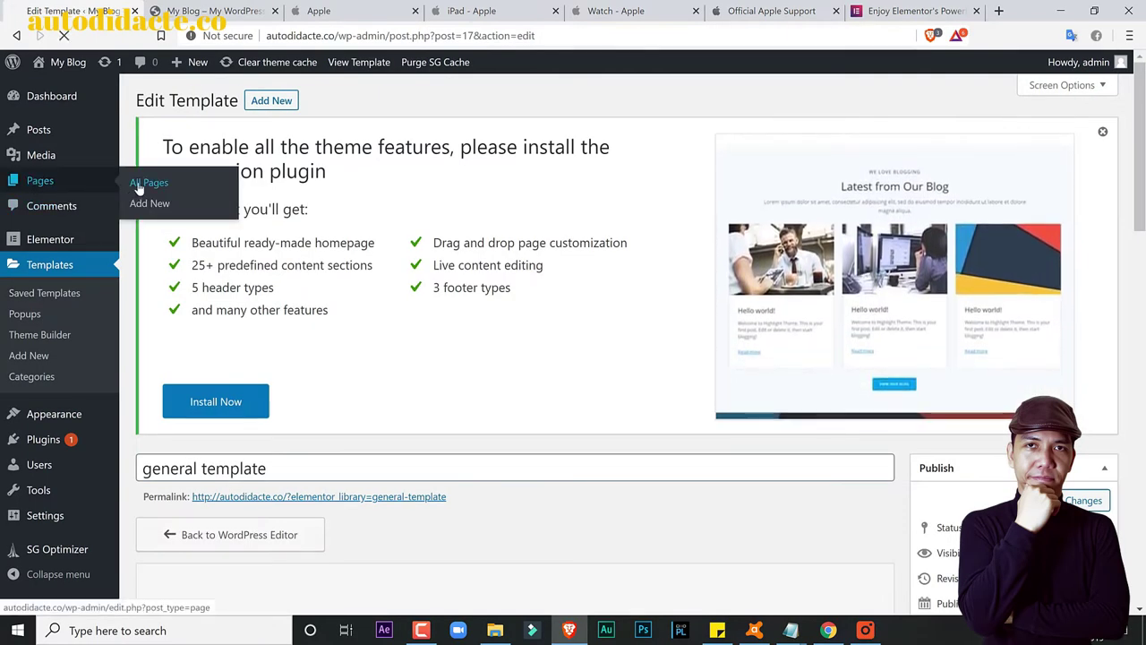
{"action": "left_click", "coordinate": [138, 186]}
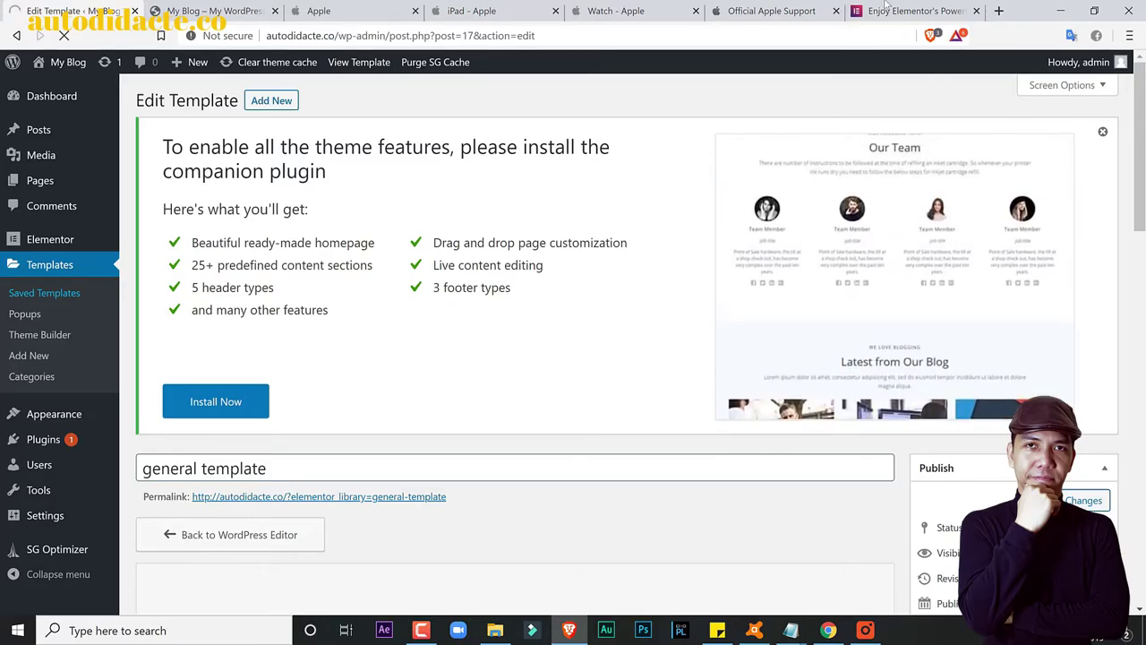
Step: Reopen the general template with Elementor, then bring up the elementor.com features page
{"action": "left_click", "coordinate": [884, 8]}
{"action": "left_click", "coordinate": [55, 8]}
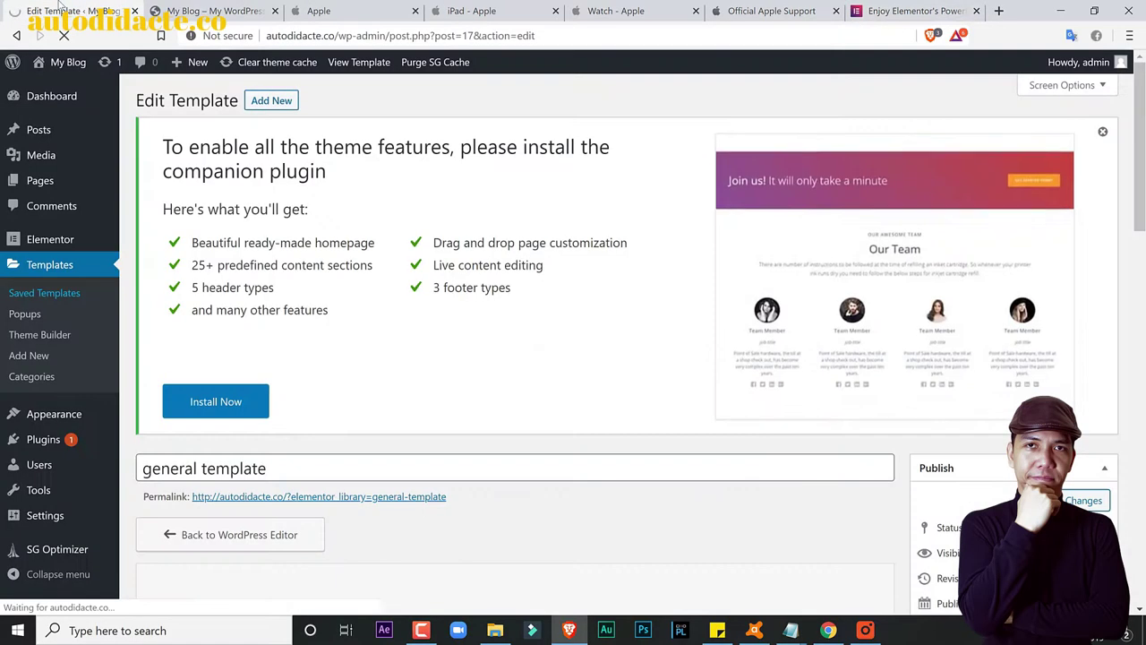
{"action": "left_click", "coordinate": [904, 11]}
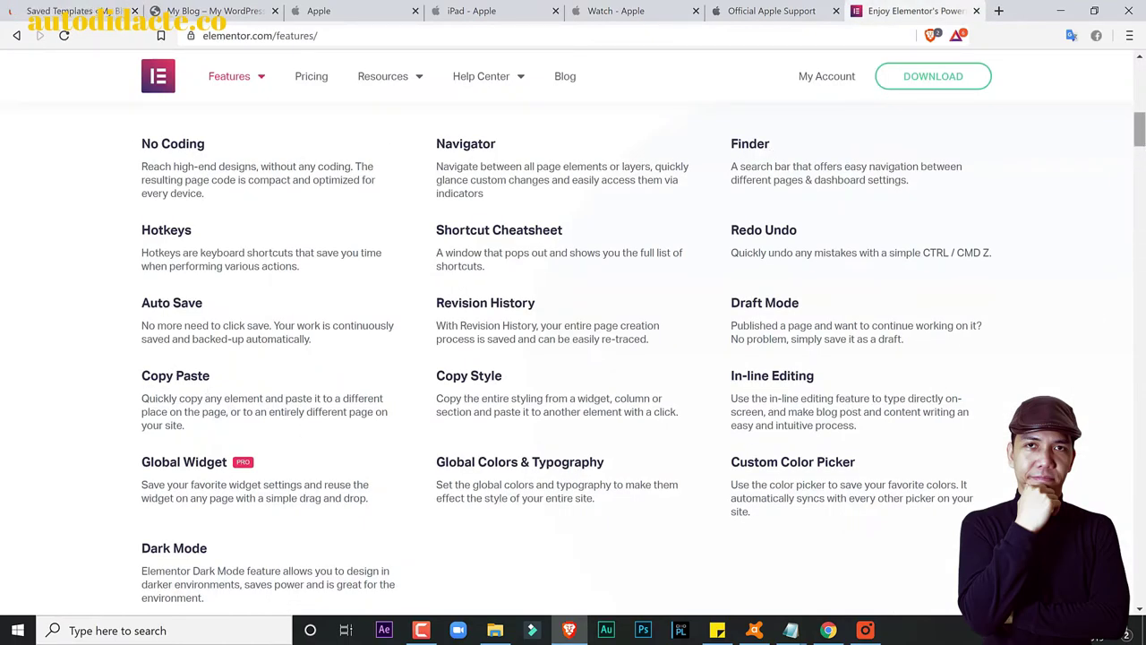
{"action": "left_click", "coordinate": [81, 5]}
{"action": "left_click", "coordinate": [176, 296]}
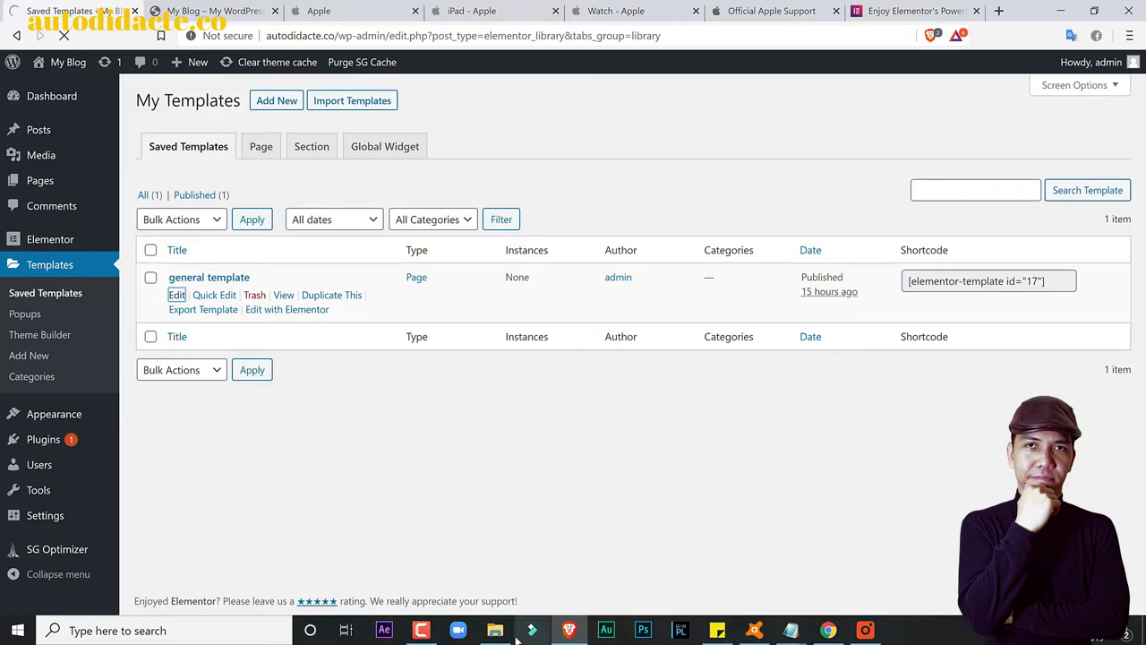
{"action": "left_click", "coordinate": [428, 632]}
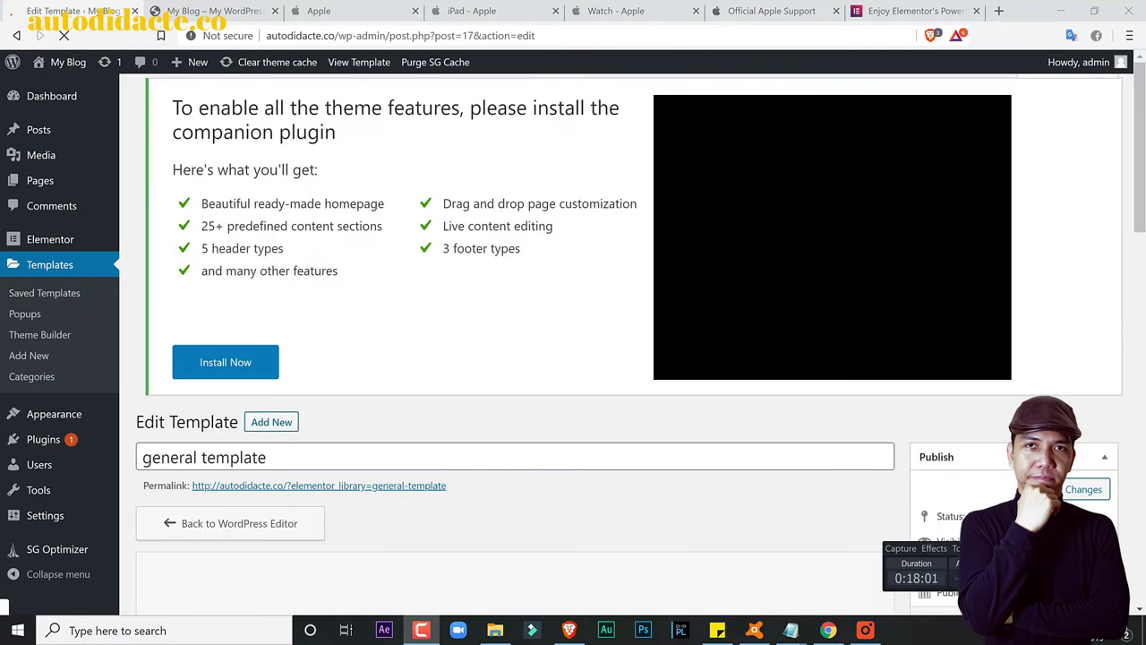
{"action": "scroll", "coordinate": [448, 452], "scroll_direction": "down", "scroll_amount": 3}
{"action": "left_click", "coordinate": [504, 454]}
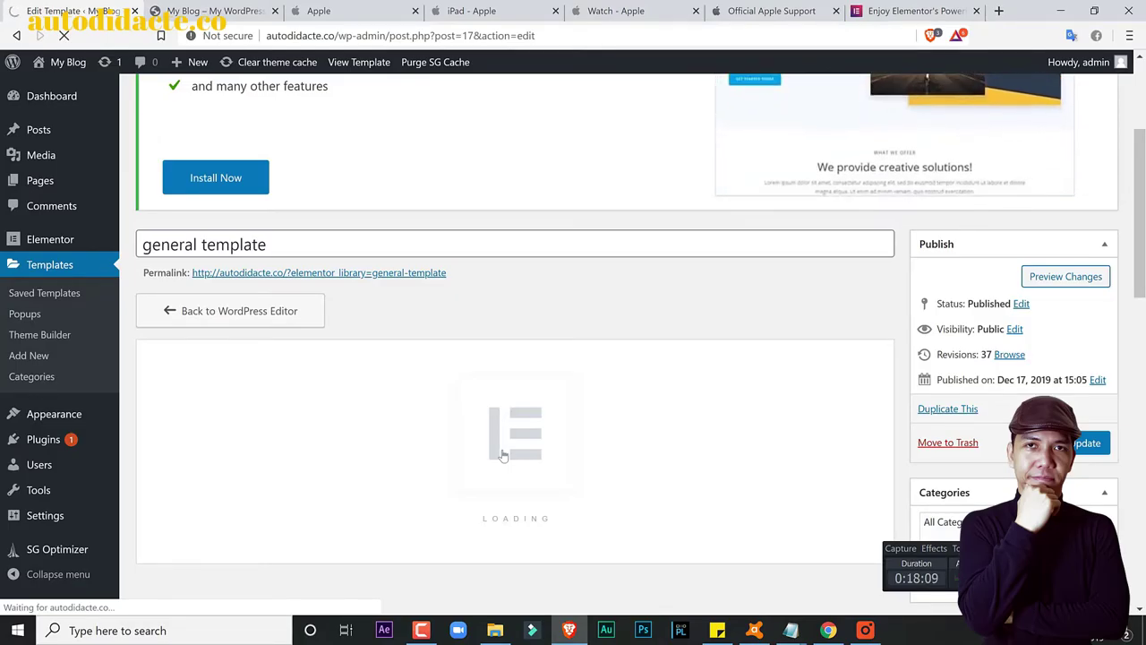
{"action": "left_click", "coordinate": [892, 8]}
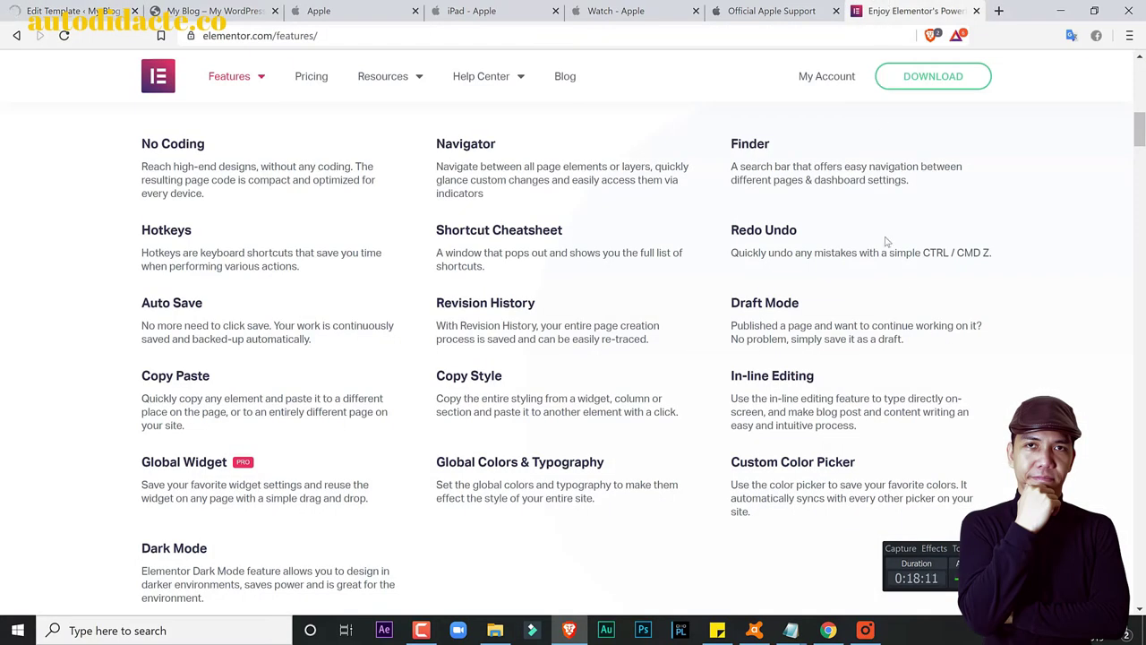
Step: Scroll through the elementor.com features list (Navigator, Finder, Revision History)
{"action": "left_click_drag", "start_coordinate": [1141, 130], "coordinate": [1140, 72]}
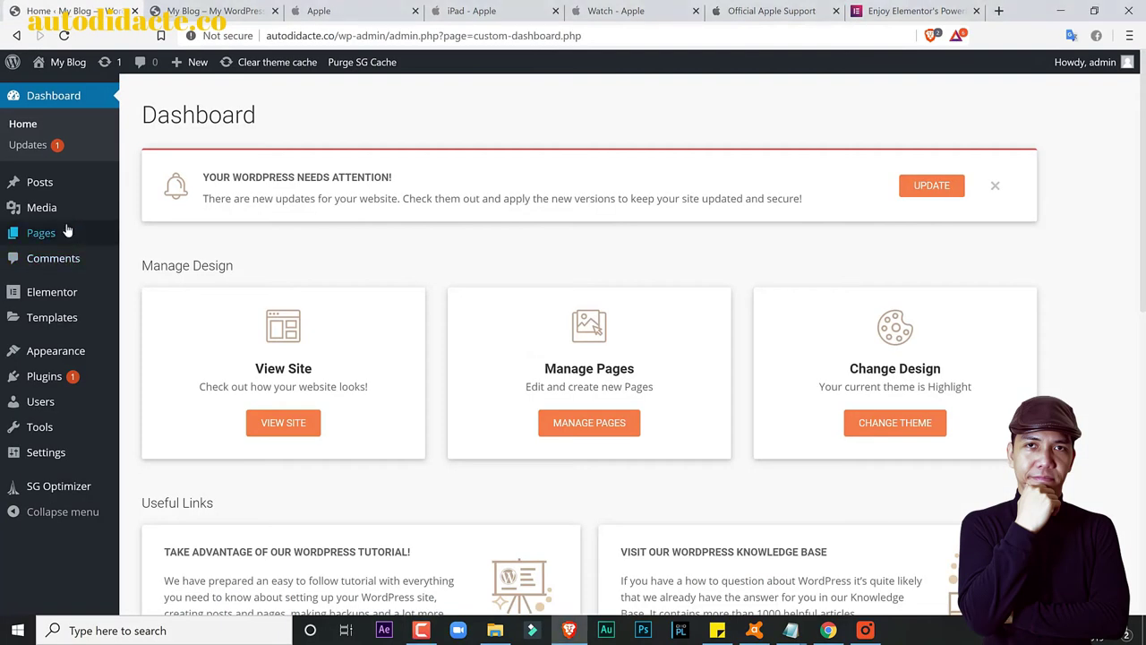
Step: From Templates > Saved Templates, launch the general template in the Elementor visual editor
{"action": "mouse_move", "coordinate": [67, 232]}
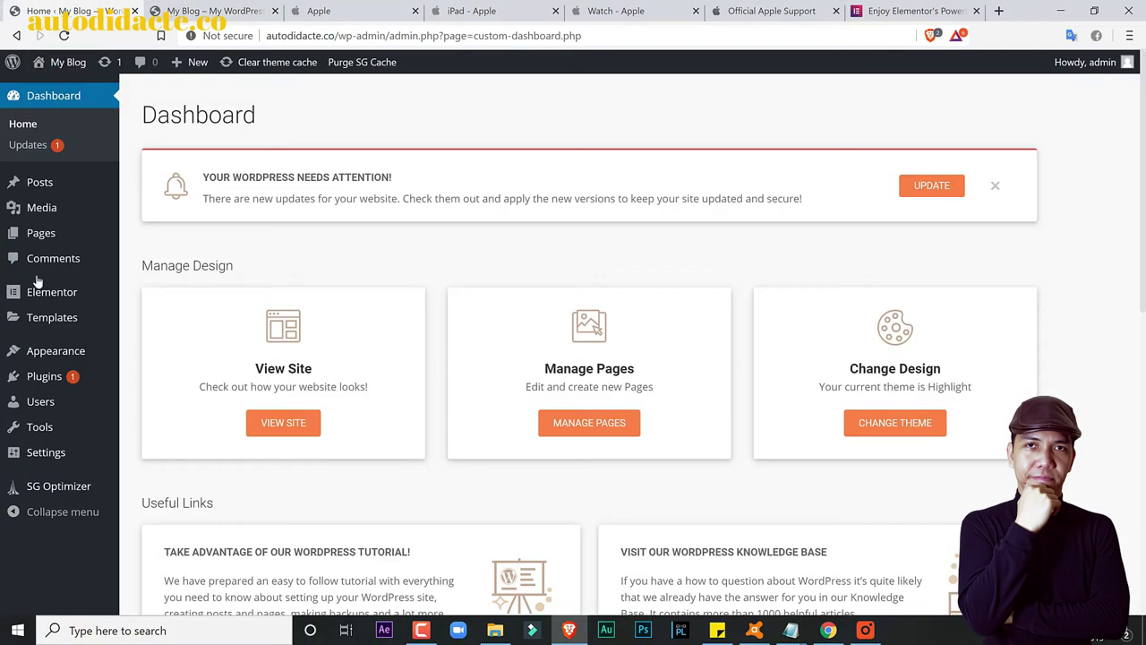
{"action": "mouse_move", "coordinate": [42, 324]}
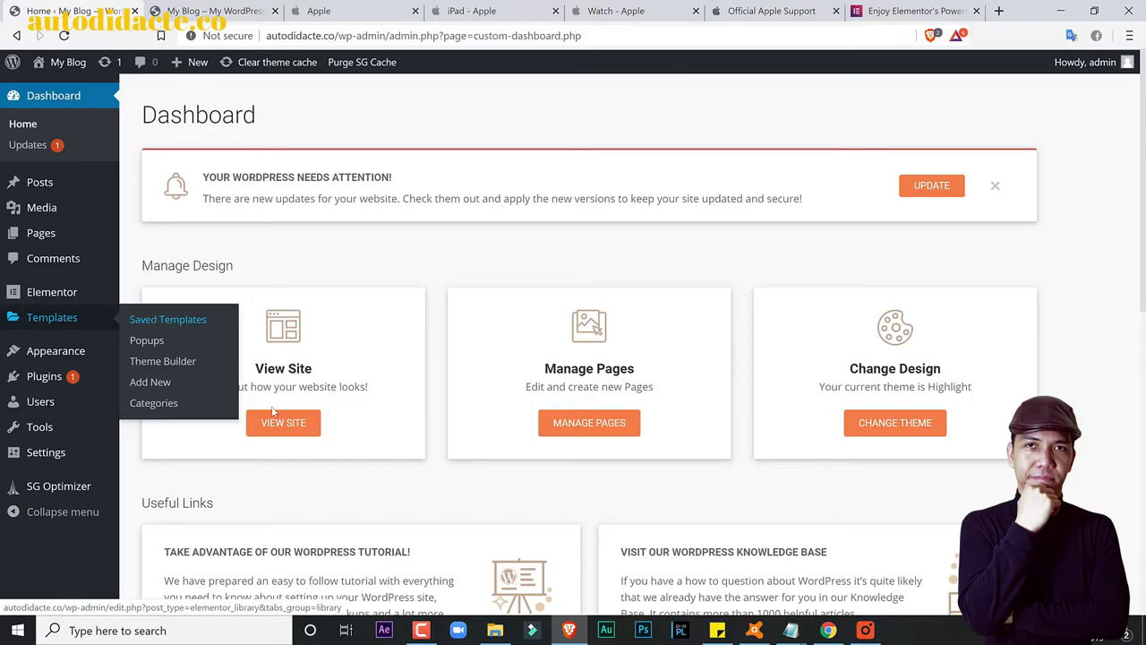
{"action": "scroll", "coordinate": [273, 410], "scroll_direction": "down", "scroll_amount": 1}
{"action": "left_click", "coordinate": [140, 321]}
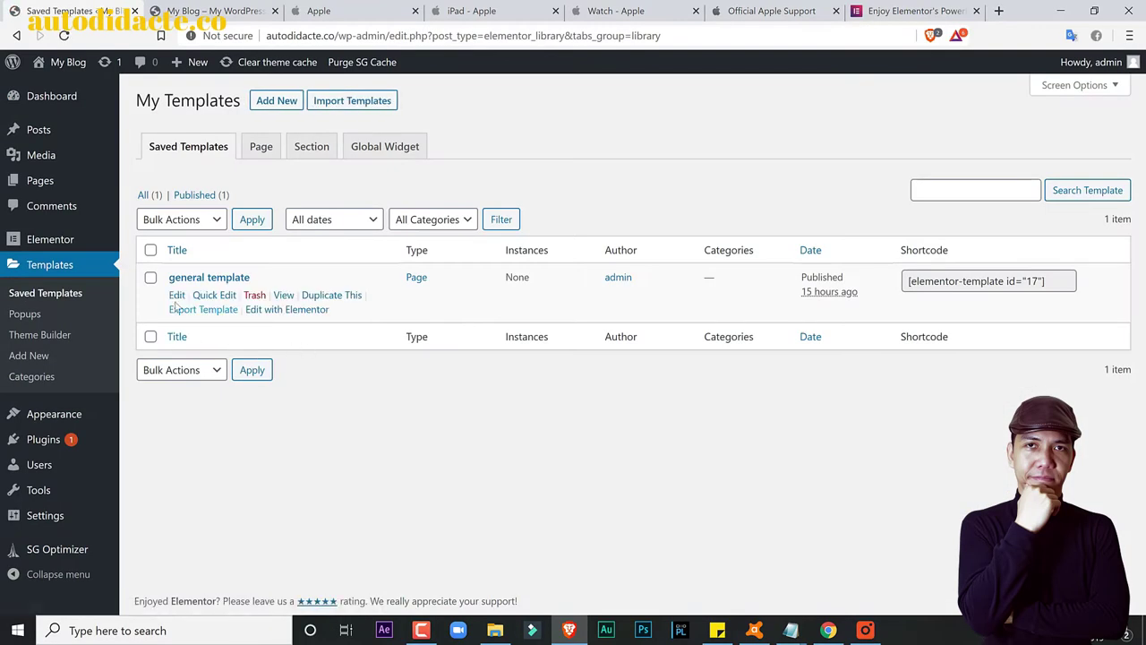
{"action": "left_click", "coordinate": [177, 295]}
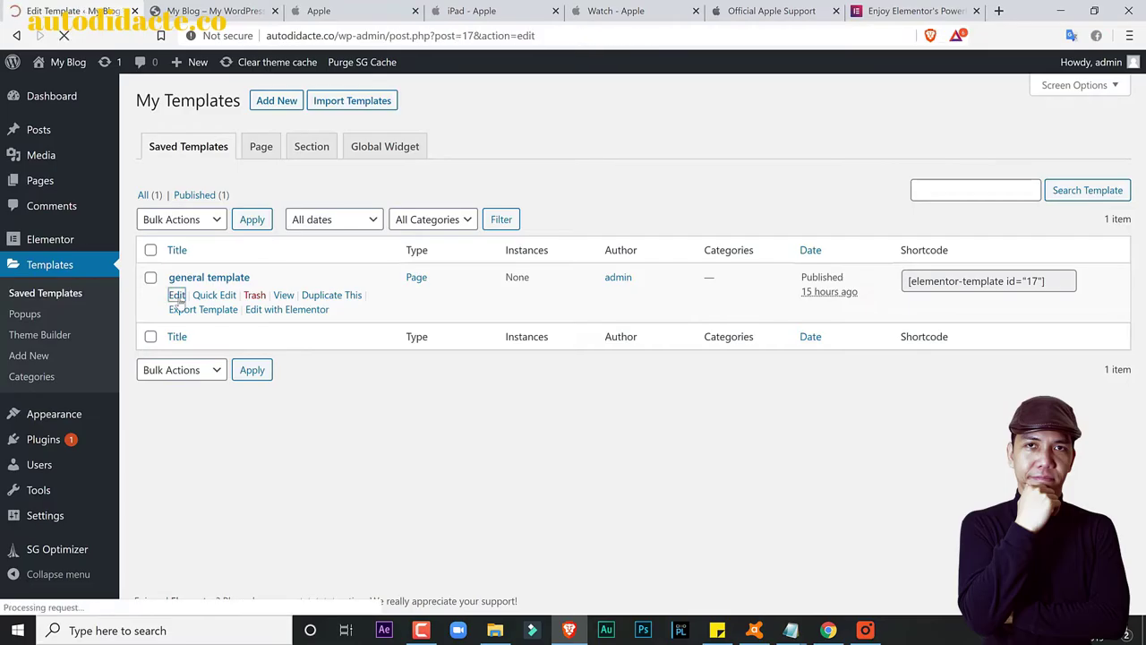
{"action": "scroll", "coordinate": [452, 369], "scroll_direction": "down", "scroll_amount": 3}
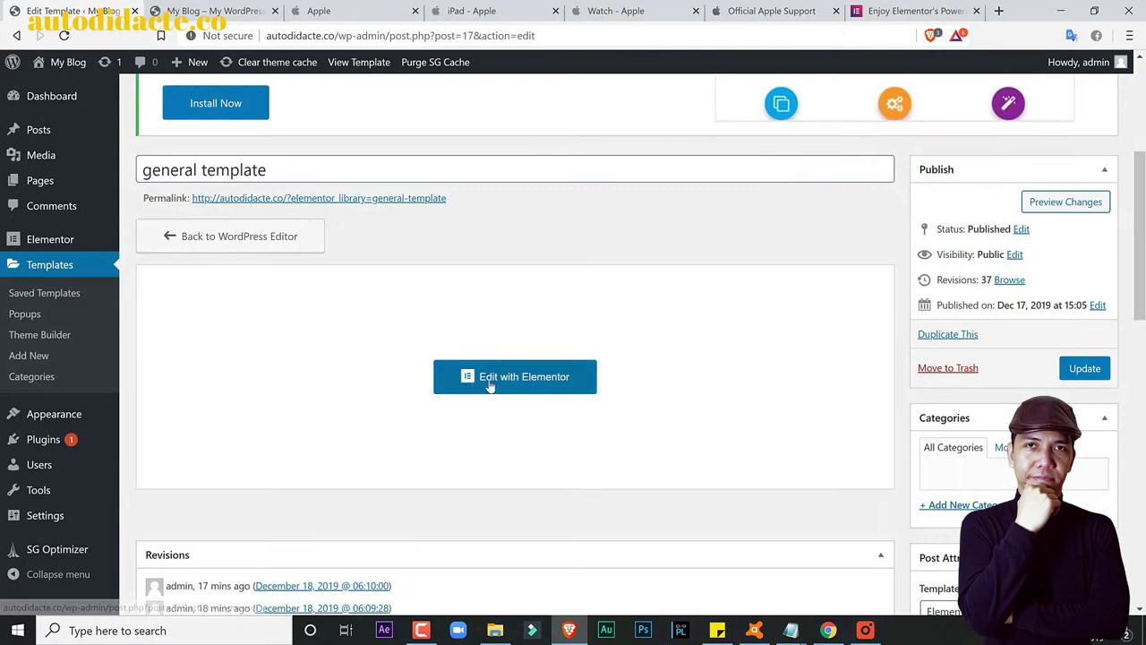
{"action": "left_click", "coordinate": [490, 385]}
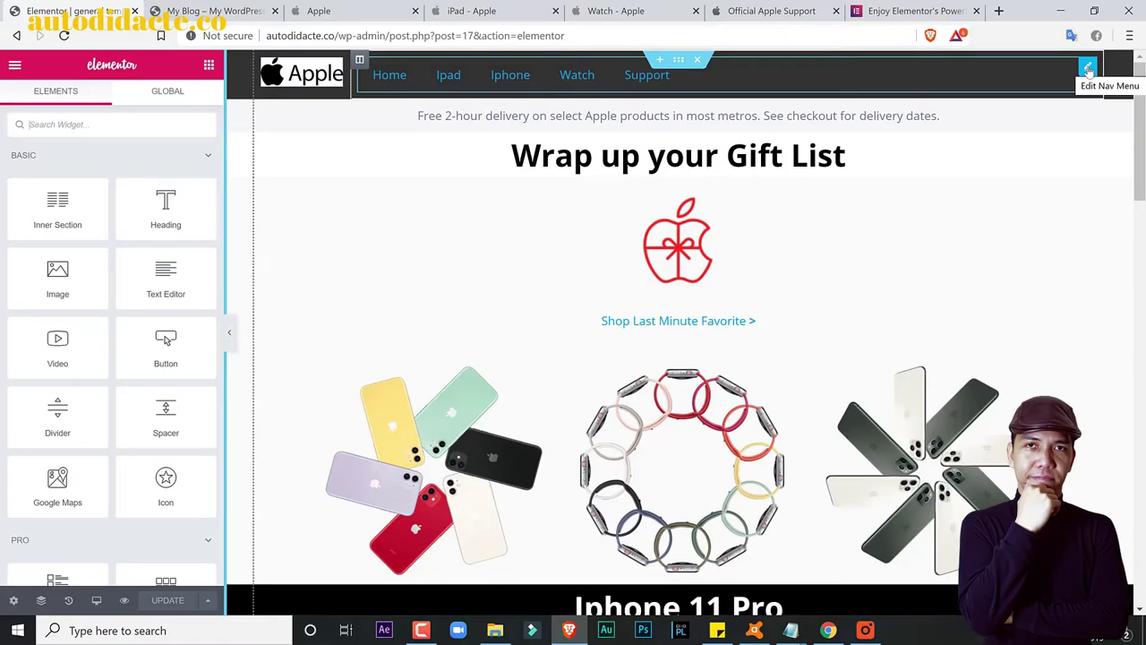
{"action": "left_click", "coordinate": [1088, 69]}
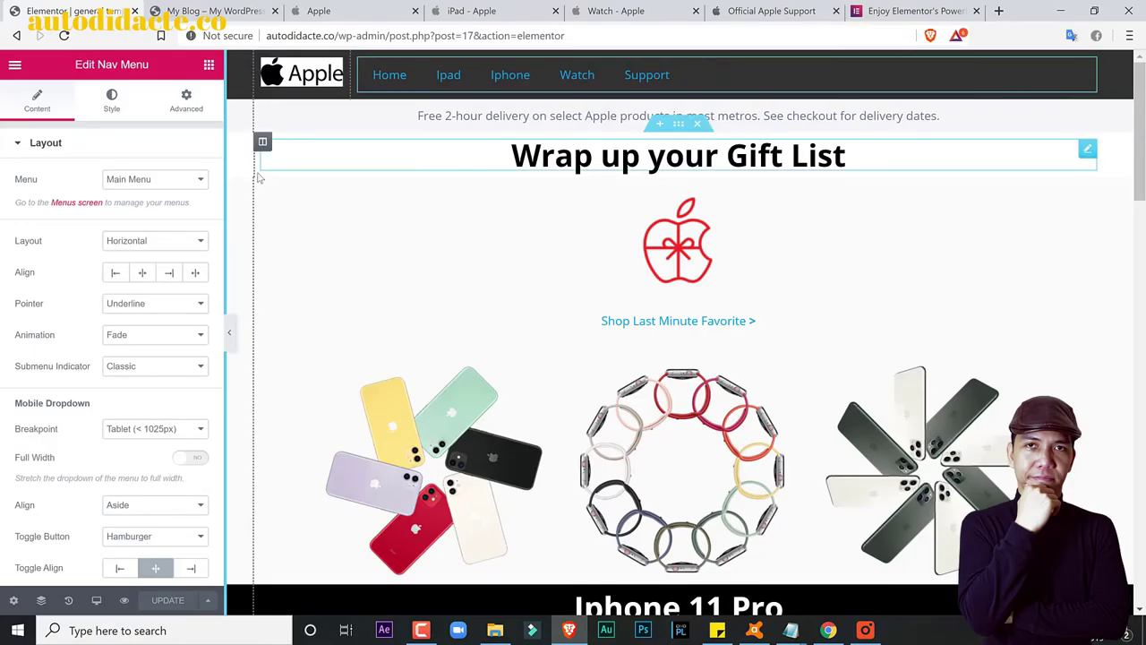
Step: Set the nav menu's Pointer to None, checking the result against apple.com's navigation
{"action": "left_click", "coordinate": [327, 8]}
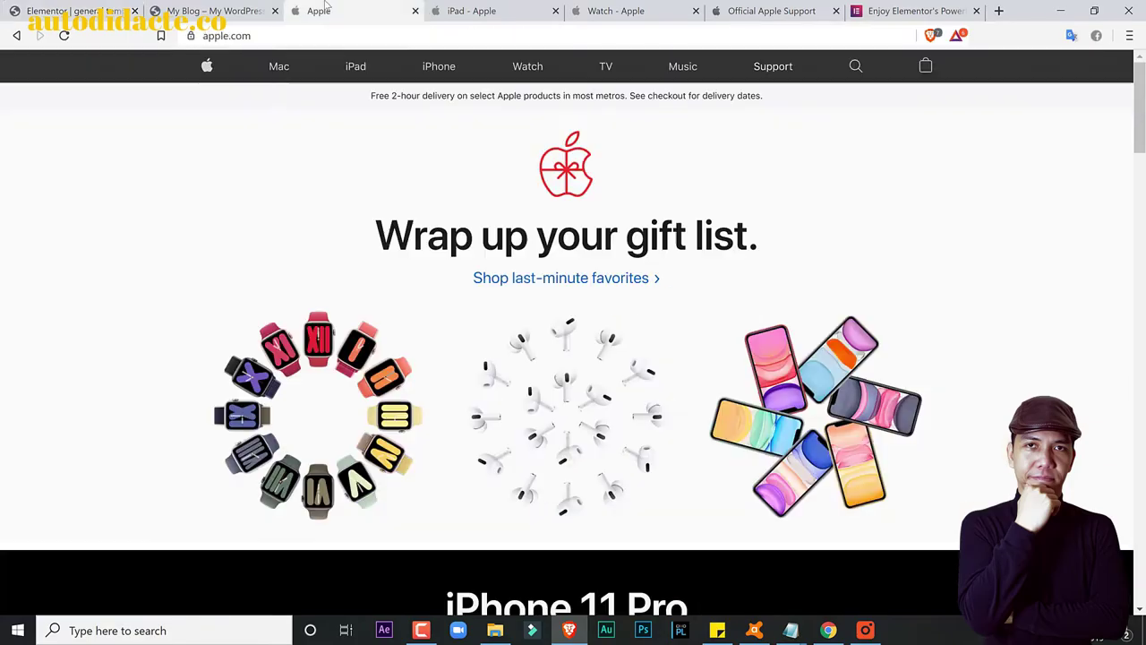
{"action": "left_click", "coordinate": [57, 5]}
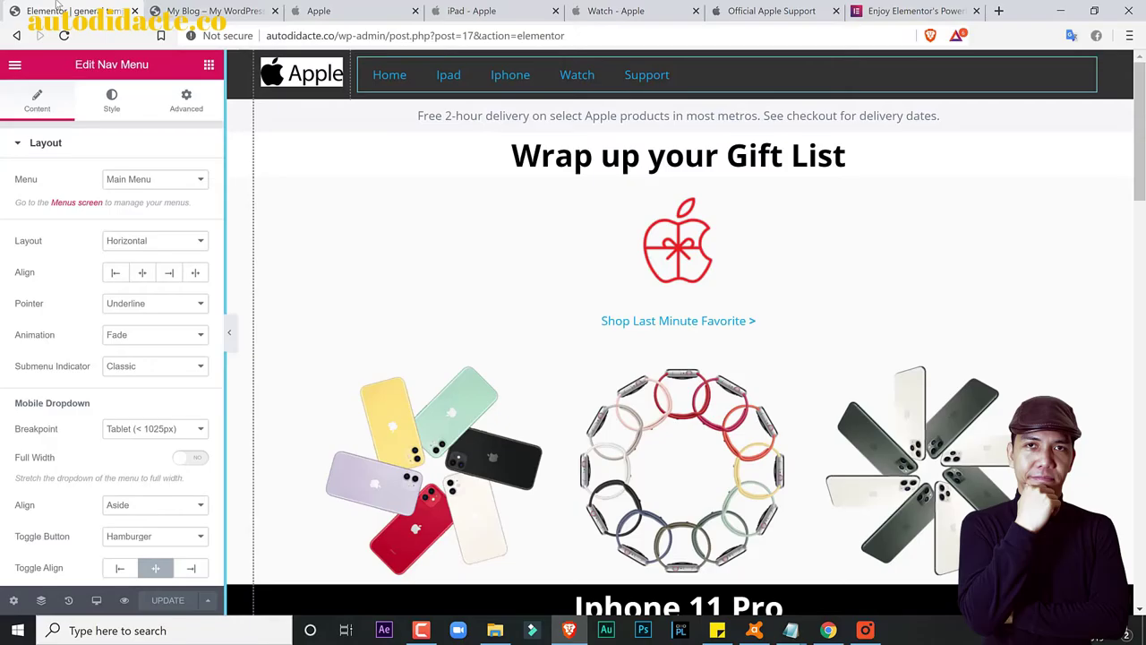
{"action": "left_click", "coordinate": [165, 304]}
{"action": "left_click", "coordinate": [163, 315]}
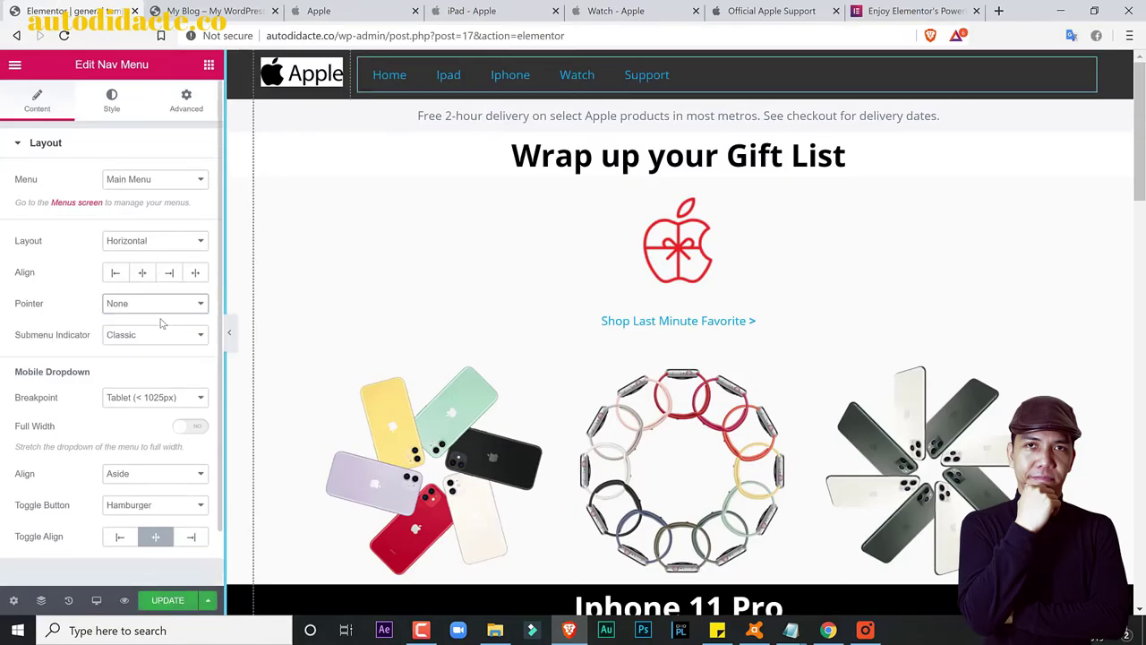
{"action": "left_click", "coordinate": [332, 7]}
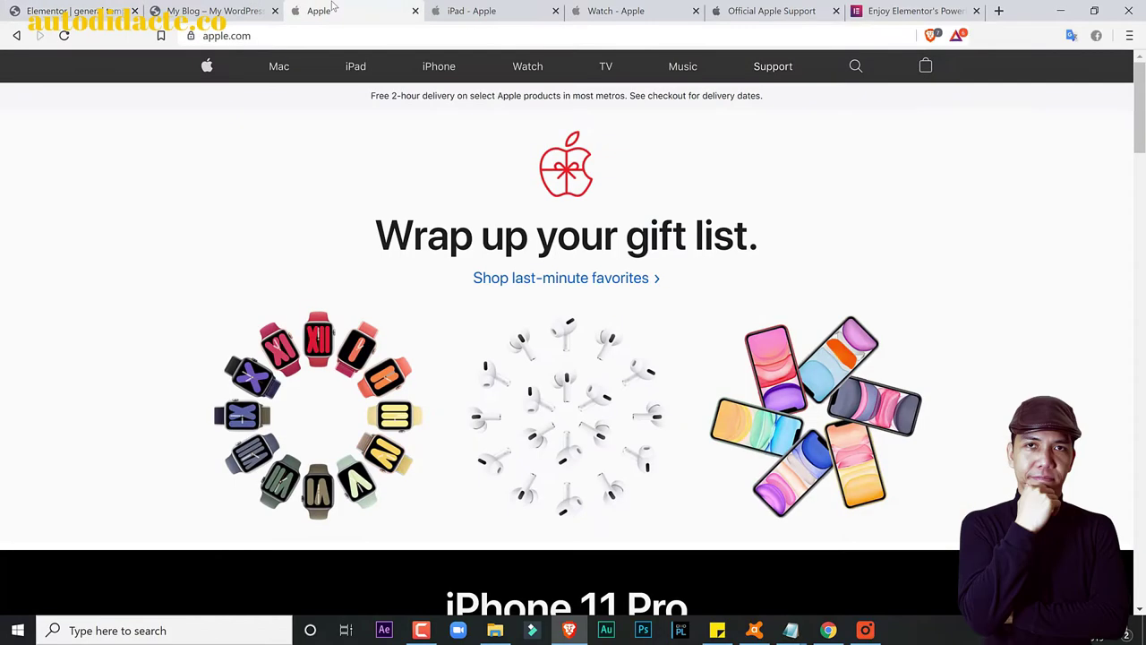
{"action": "left_click", "coordinate": [104, 7]}
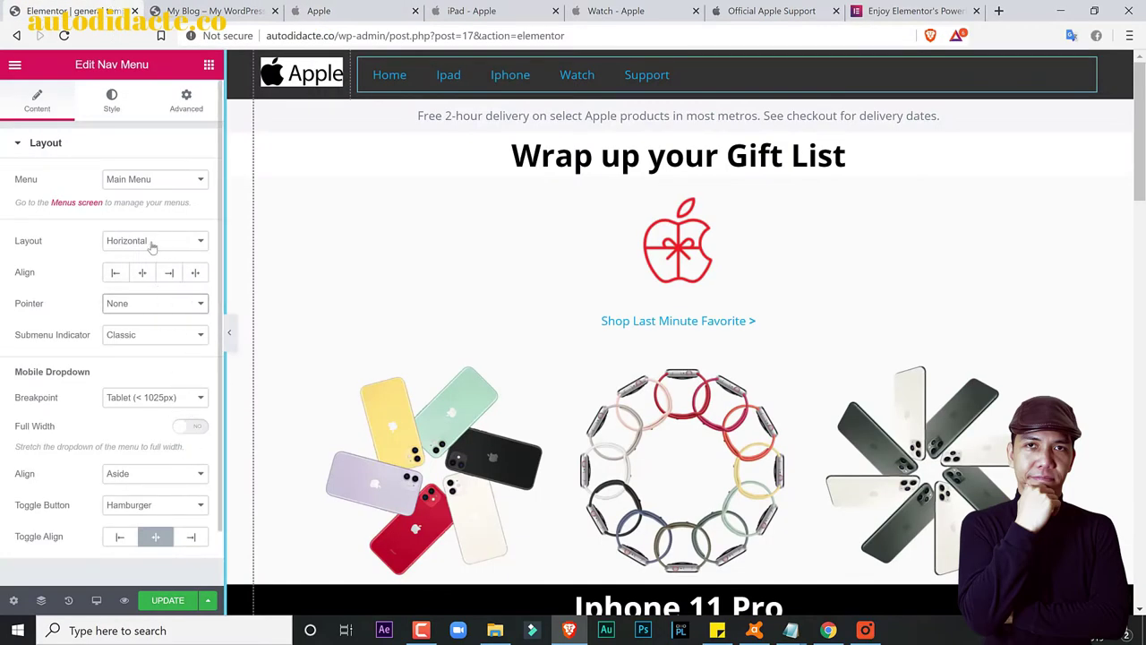
{"action": "left_click", "coordinate": [114, 104]}
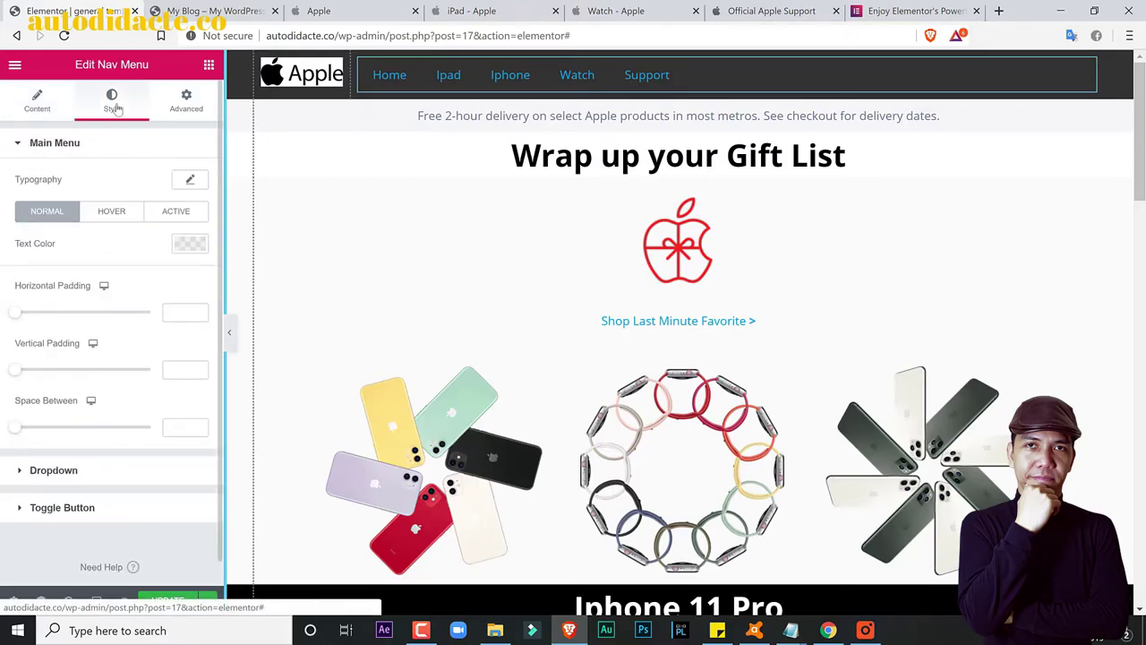
Step: Set the menu items' horizontal padding to 41 and normal text colour to white #FFFFFF
{"action": "left_click_drag", "start_coordinate": [16, 317], "coordinate": [141, 320]}
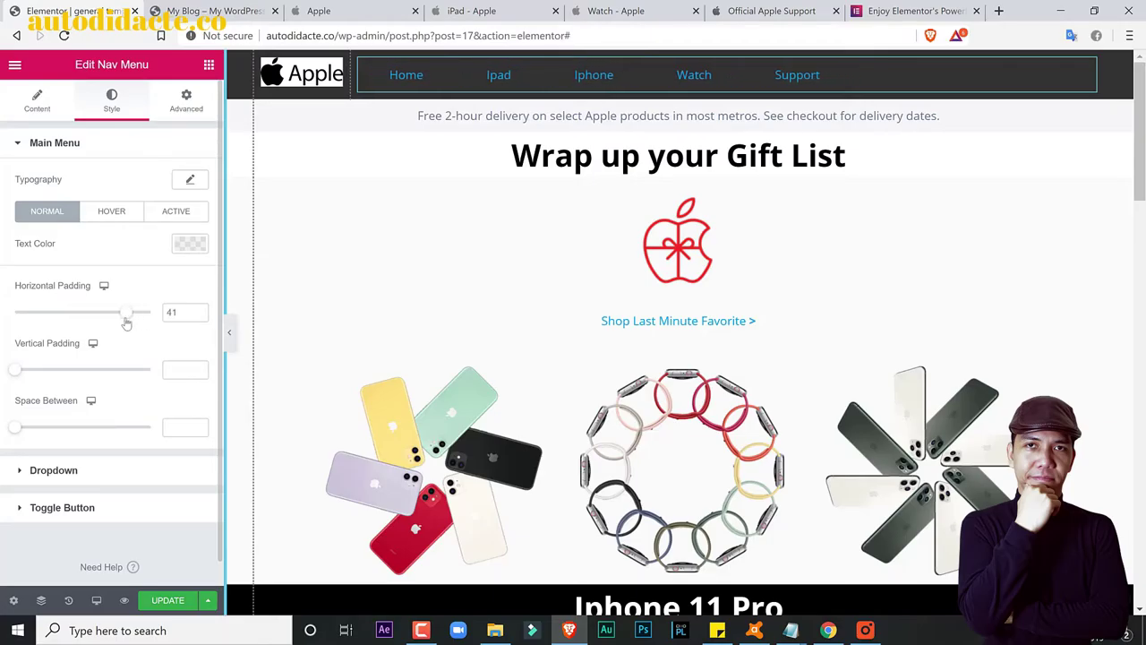
{"action": "left_click", "coordinate": [367, 7]}
{"action": "left_click", "coordinate": [92, 6]}
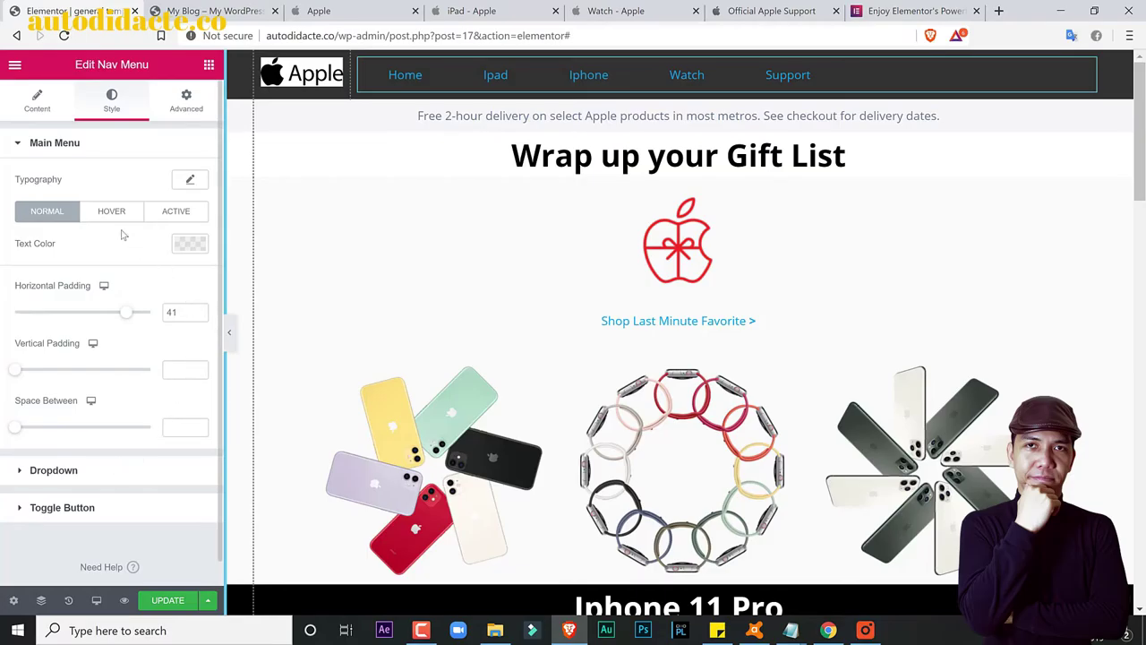
{"action": "left_click", "coordinate": [183, 244]}
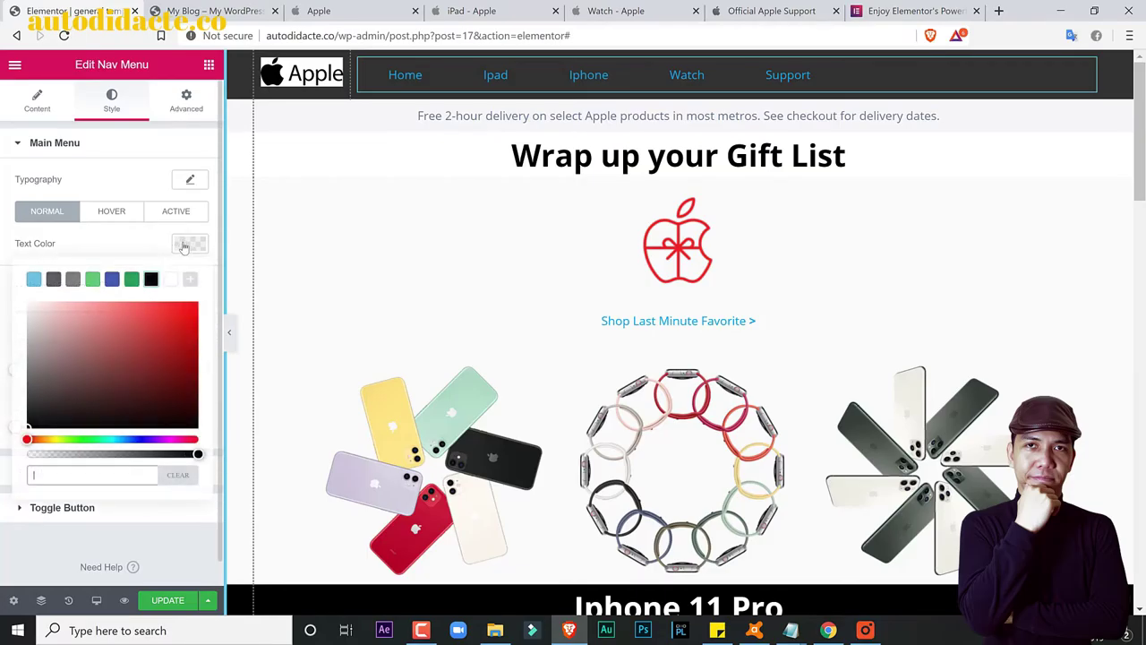
{"action": "left_click", "coordinate": [170, 279]}
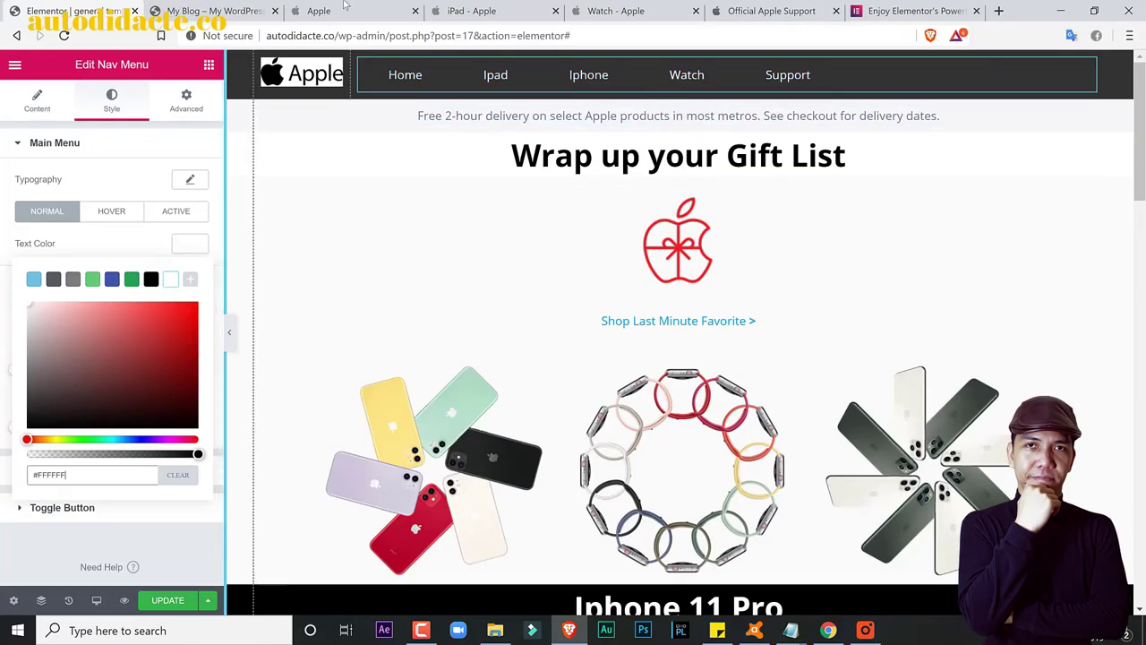
{"action": "left_click", "coordinate": [349, 10]}
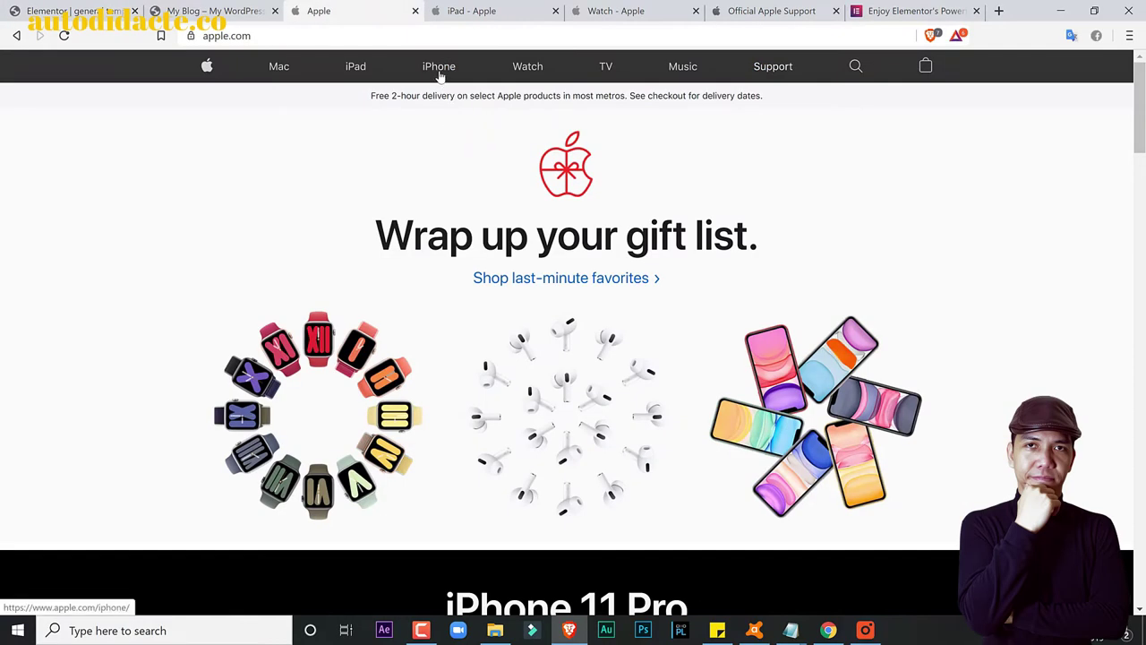
{"action": "left_click", "coordinate": [213, 11]}
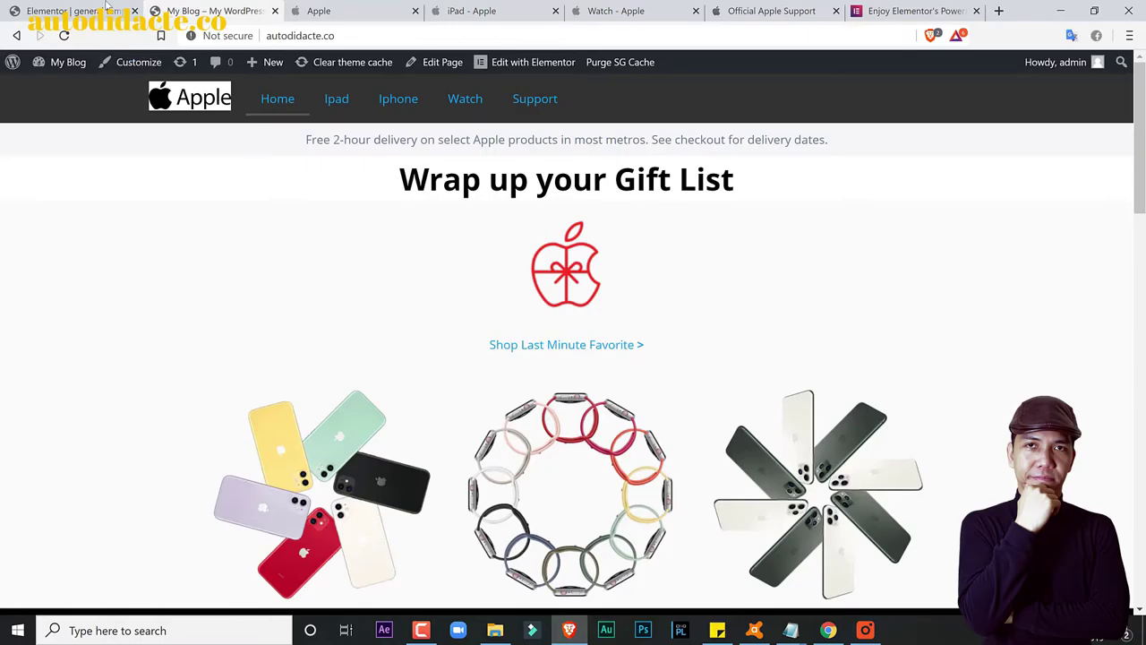
{"action": "left_click", "coordinate": [104, 10]}
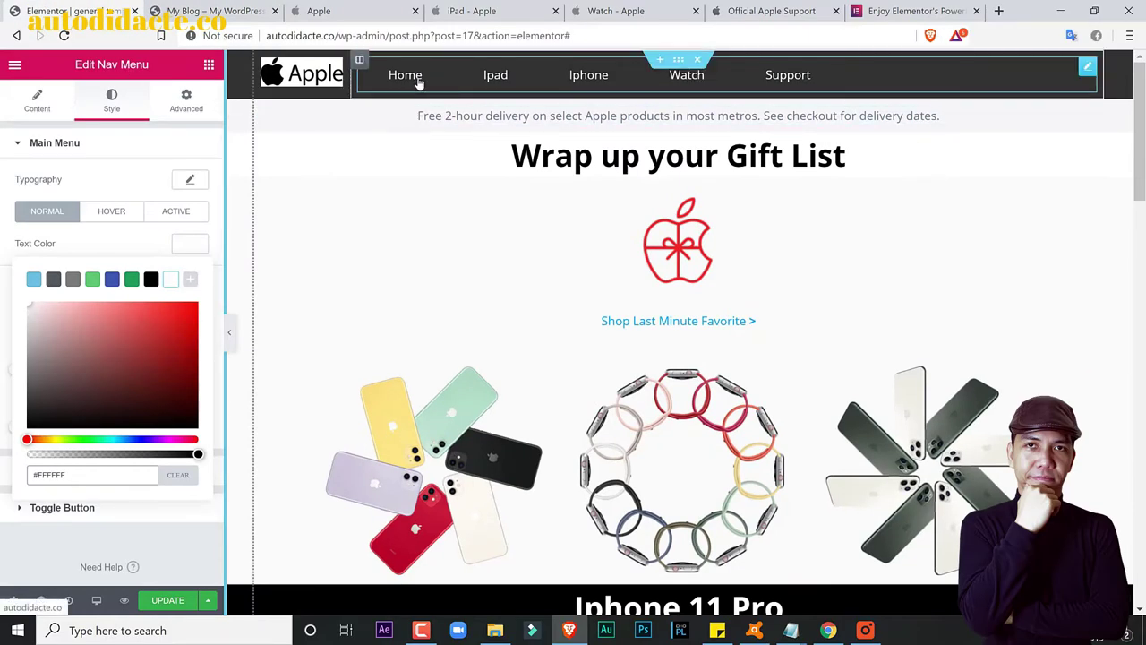
Step: Make the hover text colour light grey #D3D3D3, update, and check the live site
{"action": "left_click", "coordinate": [114, 218]}
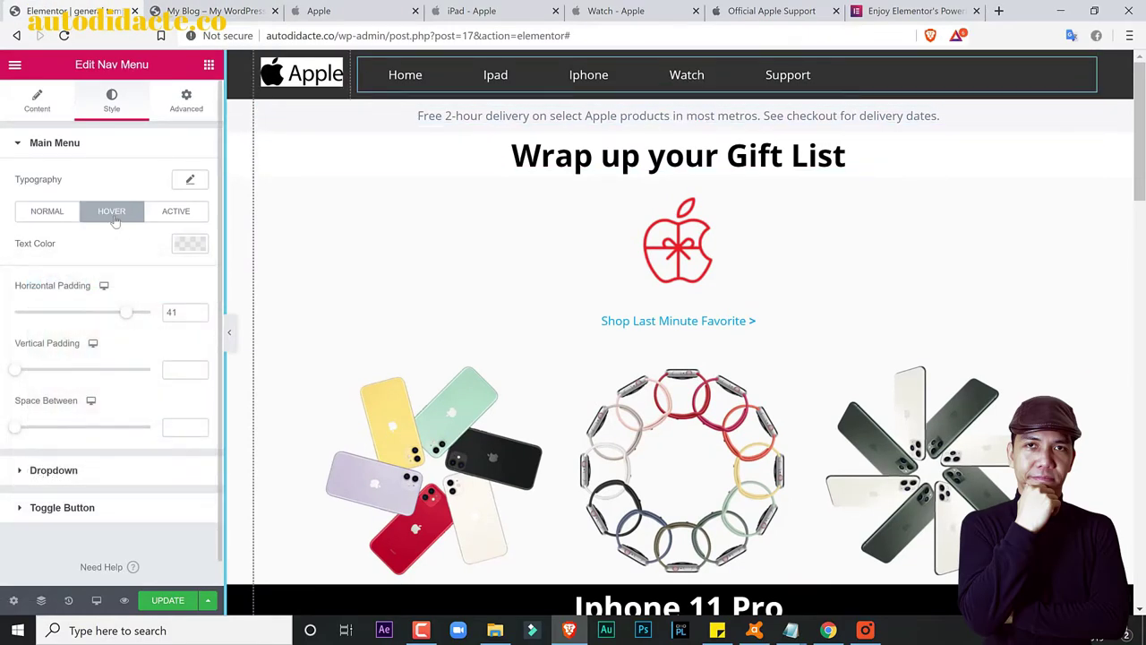
{"action": "left_click", "coordinate": [189, 244]}
{"action": "left_click", "coordinate": [170, 280]}
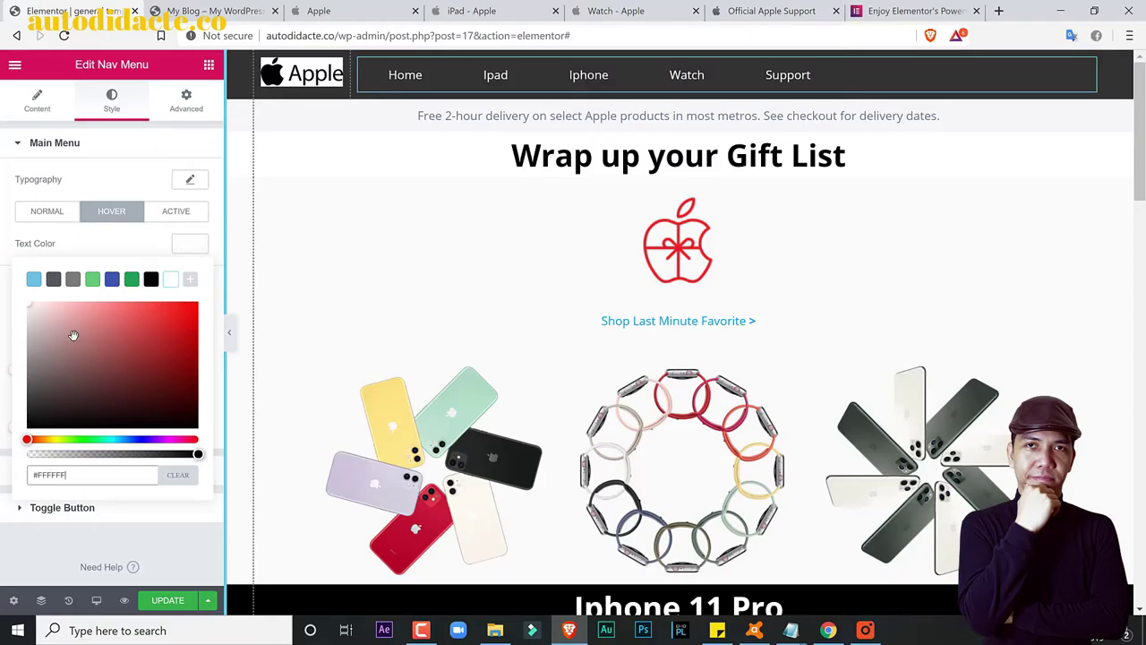
{"action": "mouse_move", "coordinate": [36, 332]}
{"action": "left_mouse_down"}
{"action": "mouse_move", "coordinate": [39, 364]}
{"action": "mouse_move", "coordinate": [25, 337]}
{"action": "mouse_move", "coordinate": [37, 414]}
{"action": "mouse_move", "coordinate": [24, 328]}
{"action": "left_mouse_up"}
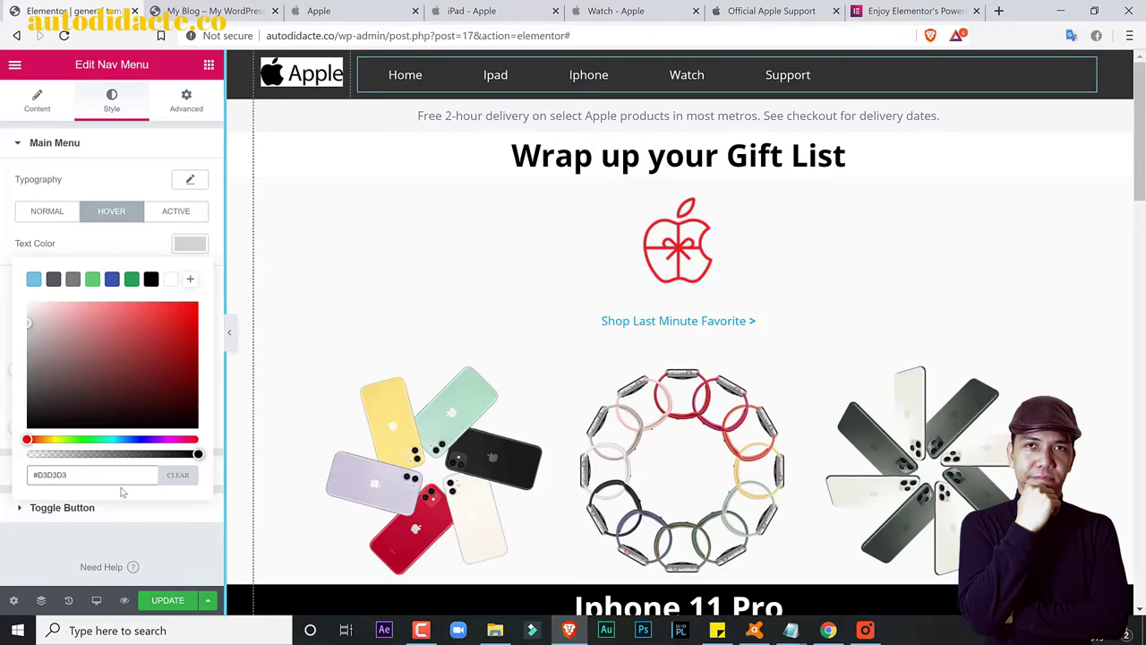
{"action": "left_click", "coordinate": [163, 600]}
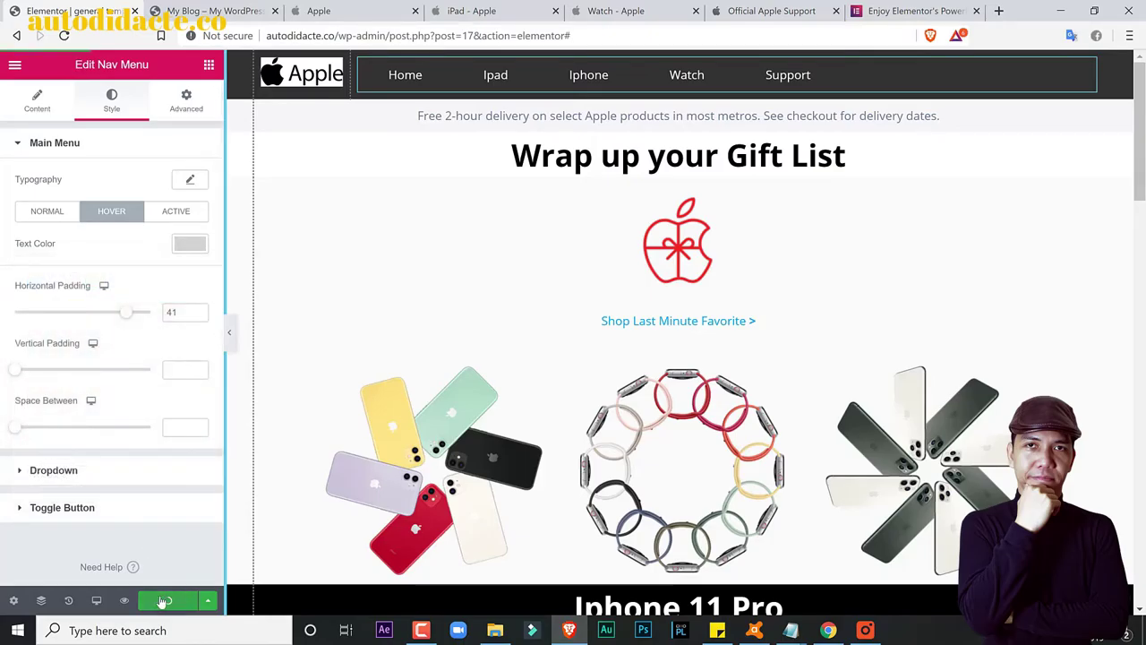
{"action": "left_click", "coordinate": [206, 10]}
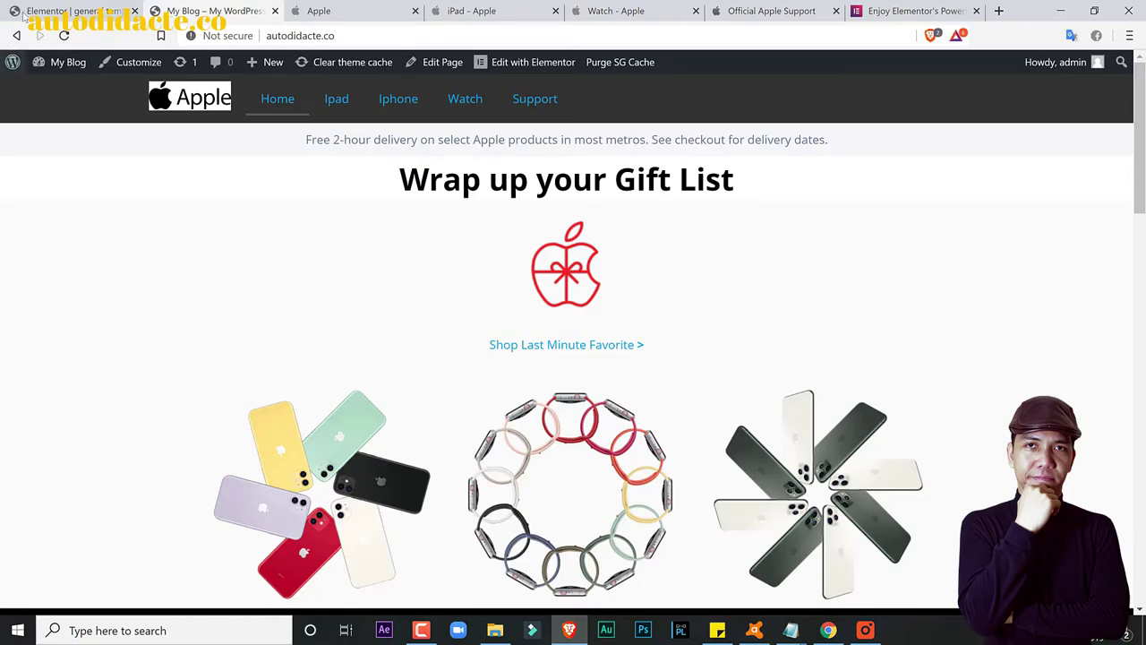
{"action": "left_click", "coordinate": [71, 7]}
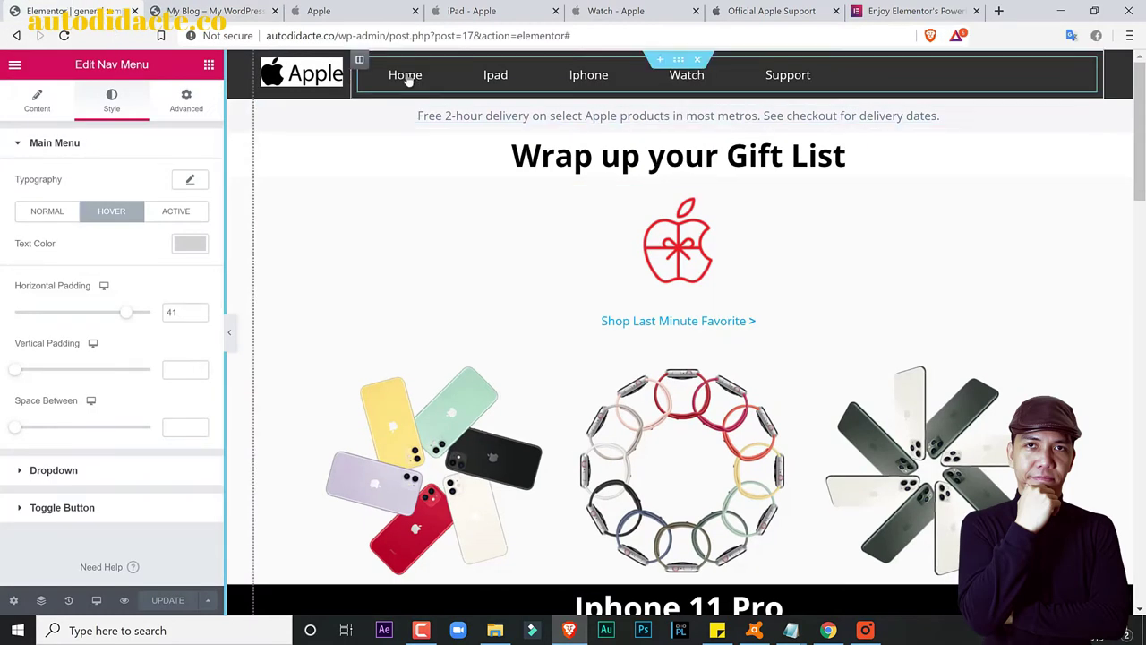
Step: Compare with apple.com, then set the nav menu typography font family to Arial
{"action": "left_click", "coordinate": [340, 9]}
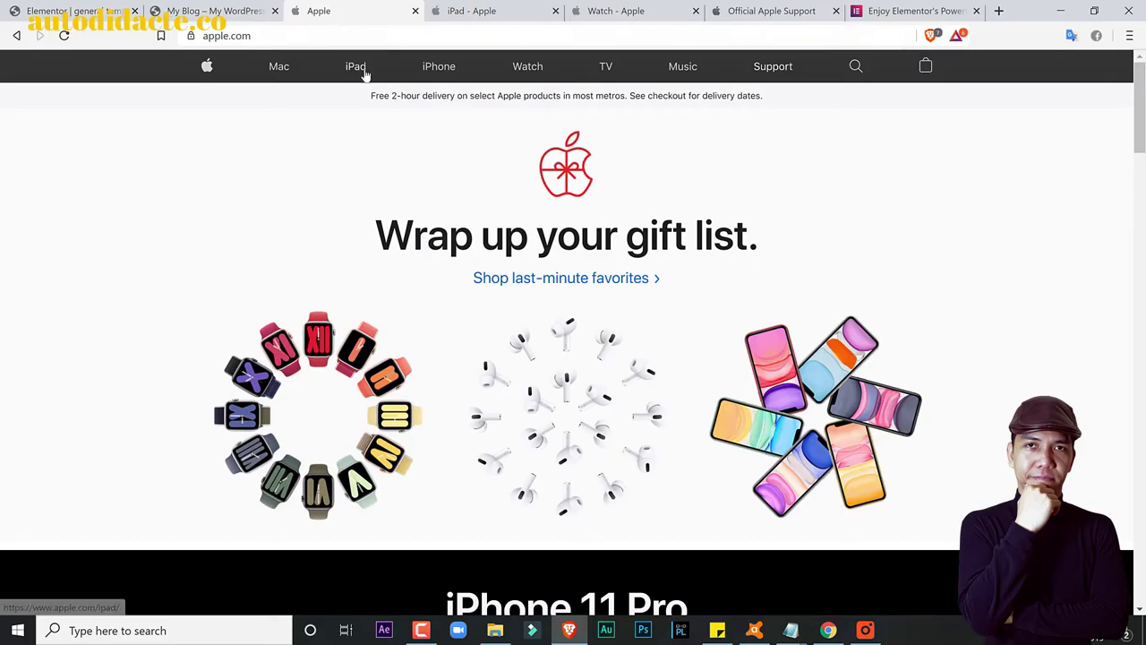
{"action": "left_click", "coordinate": [236, 8]}
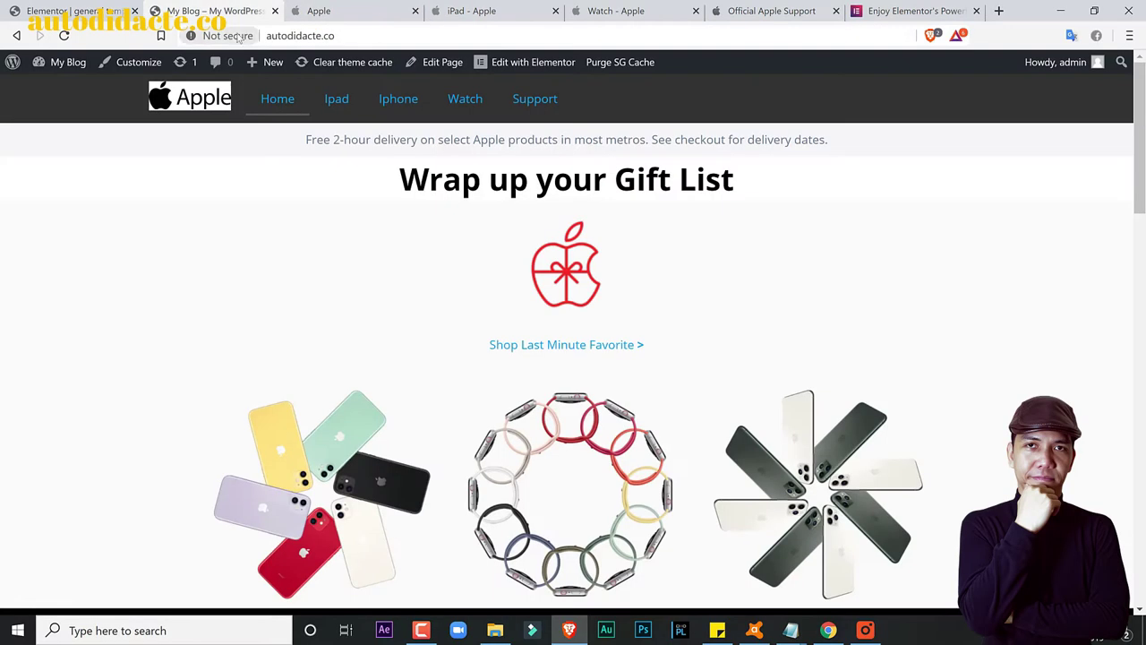
{"action": "left_click", "coordinate": [71, 9]}
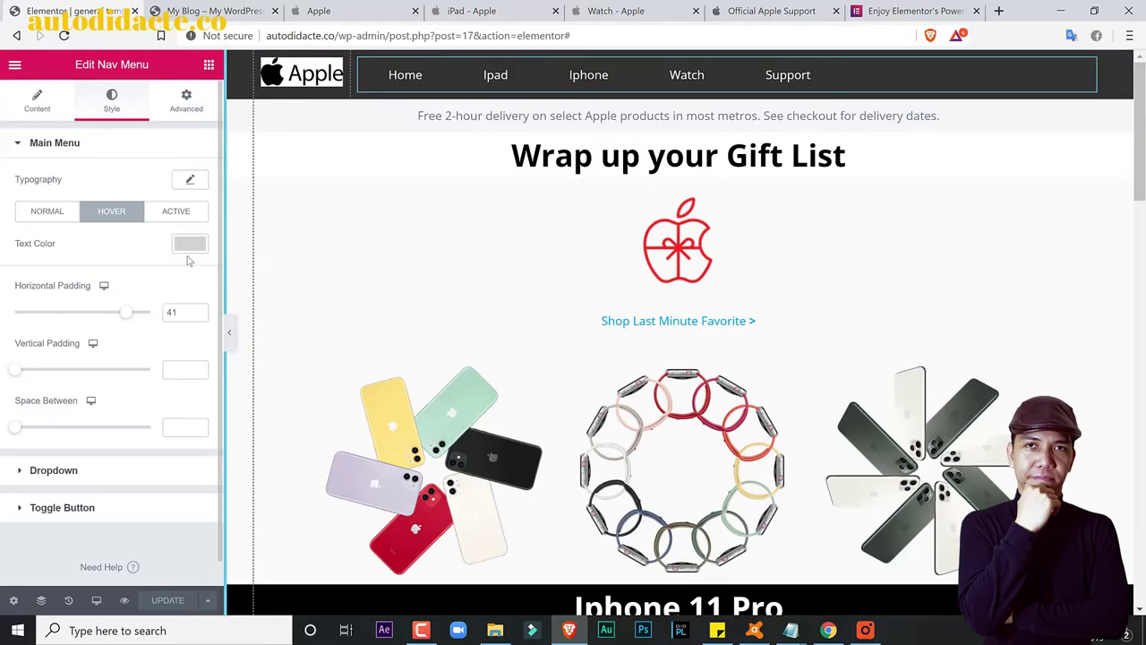
{"action": "left_click", "coordinate": [188, 182]}
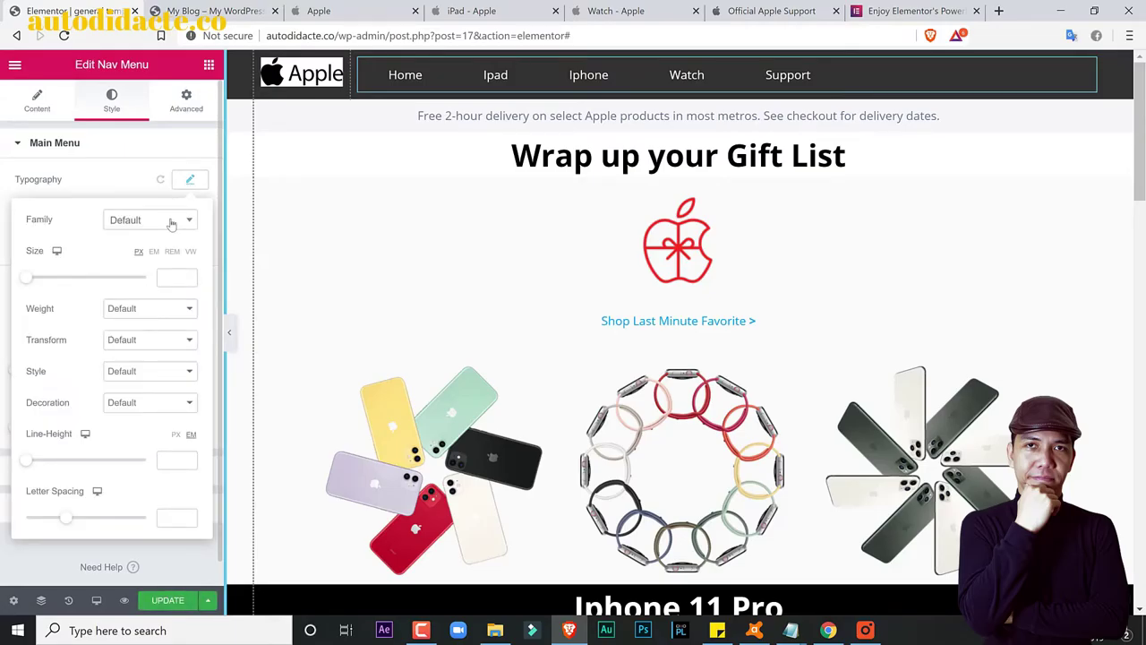
{"action": "left_click", "coordinate": [171, 224]}
{"action": "left_click", "coordinate": [150, 301]}
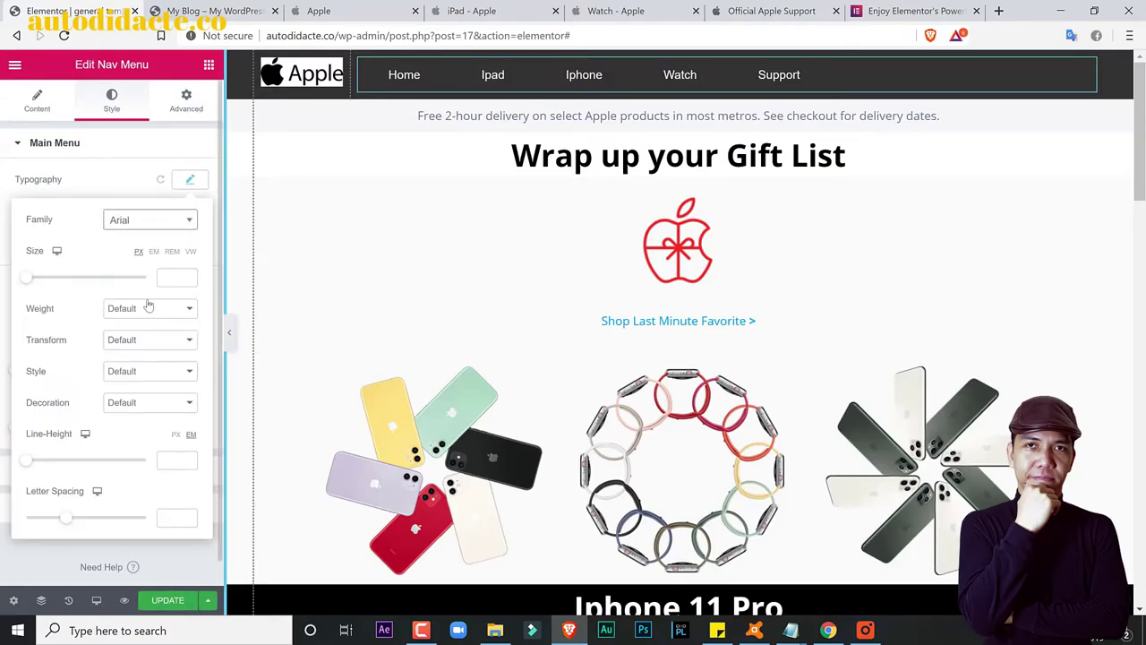
Step: Set the menu font size to 14 px, compare against apple.com, and save
{"action": "mouse_move", "coordinate": [29, 285]}
{"action": "left_mouse_down"}
{"action": "mouse_move", "coordinate": [47, 292]}
{"action": "mouse_move", "coordinate": [34, 288]}
{"action": "left_mouse_up"}
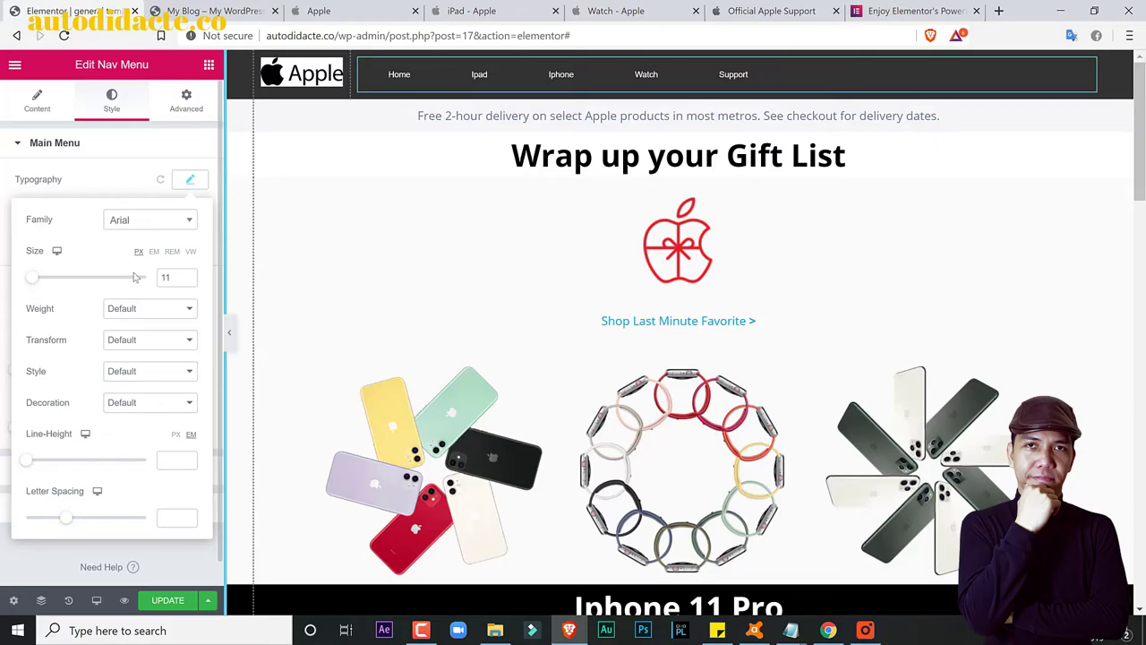
{"action": "left_click", "coordinate": [177, 272]}
{"action": "key", "text": "Up"}
{"action": "key", "text": "Up"}
{"action": "key", "text": "Up"}
{"action": "key", "text": "Up"}
{"action": "key", "text": "Up"}
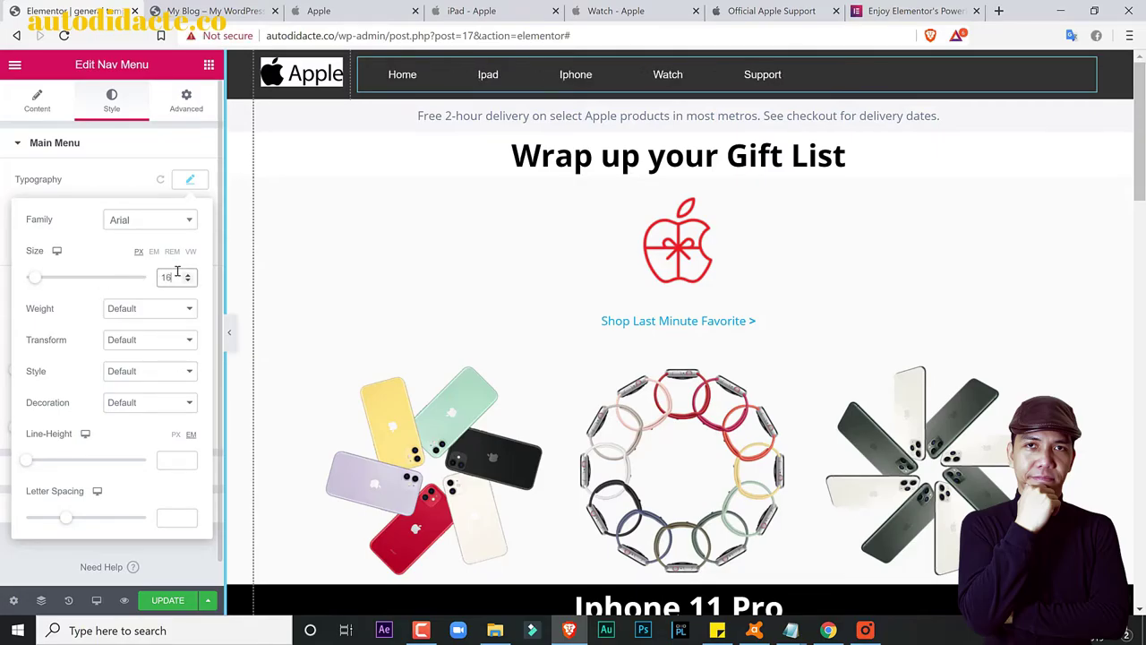
{"action": "key", "text": "Down"}
{"action": "key", "text": "Down"}
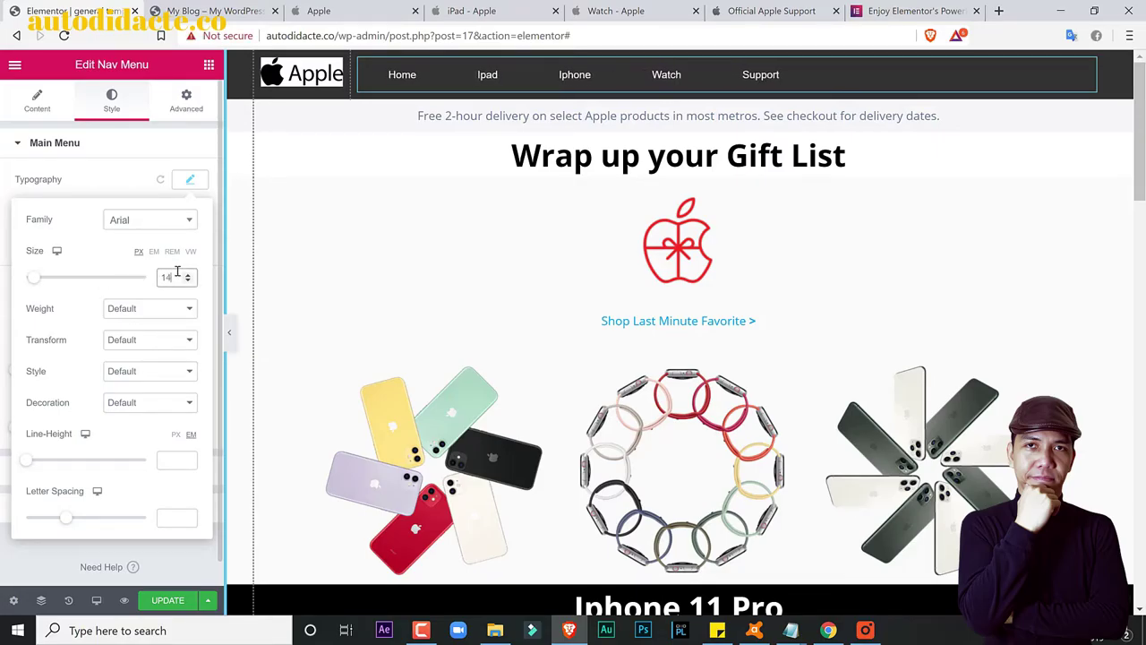
{"action": "left_click", "coordinate": [389, 5]}
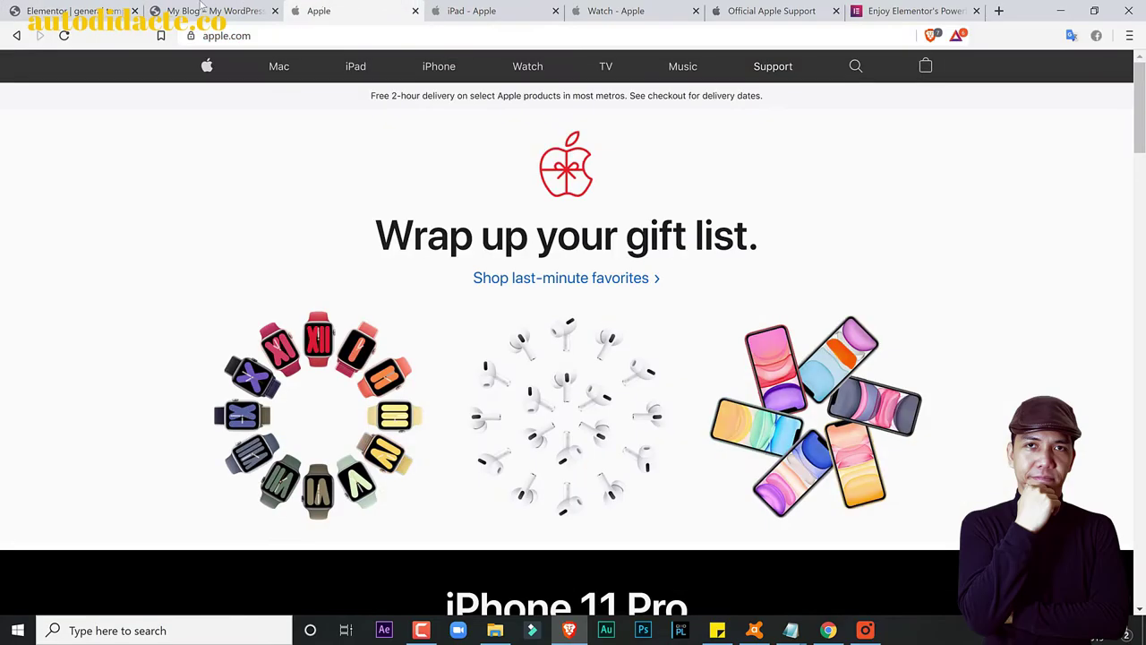
{"action": "left_click", "coordinate": [202, 9]}
{"action": "left_click", "coordinate": [71, 11]}
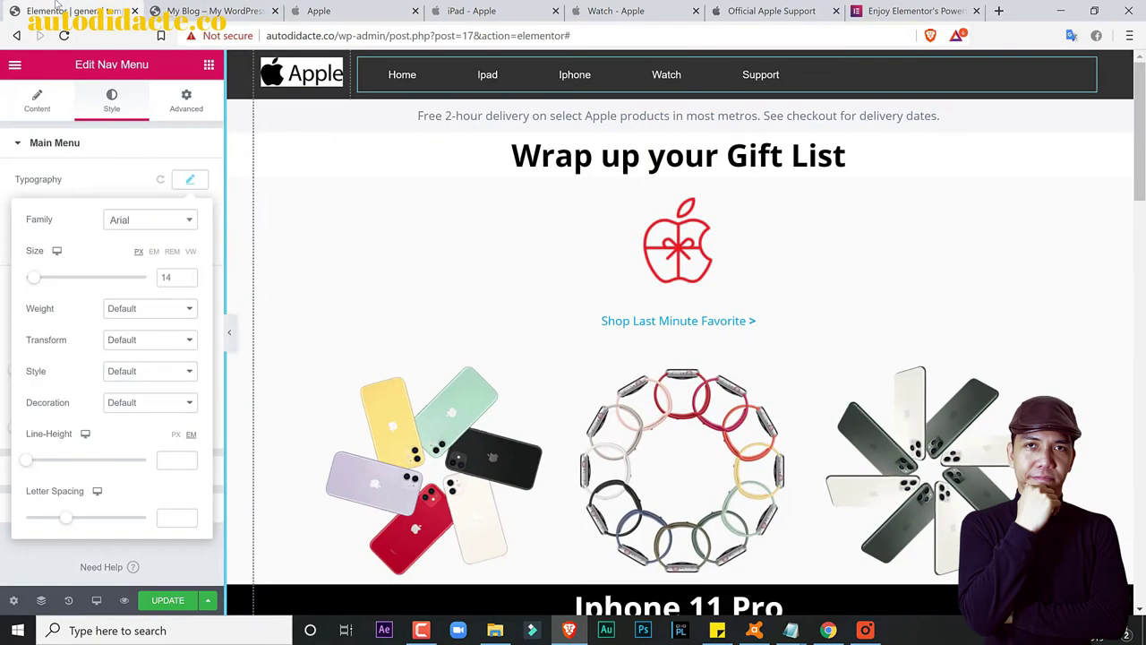
{"action": "left_click", "coordinate": [161, 601]}
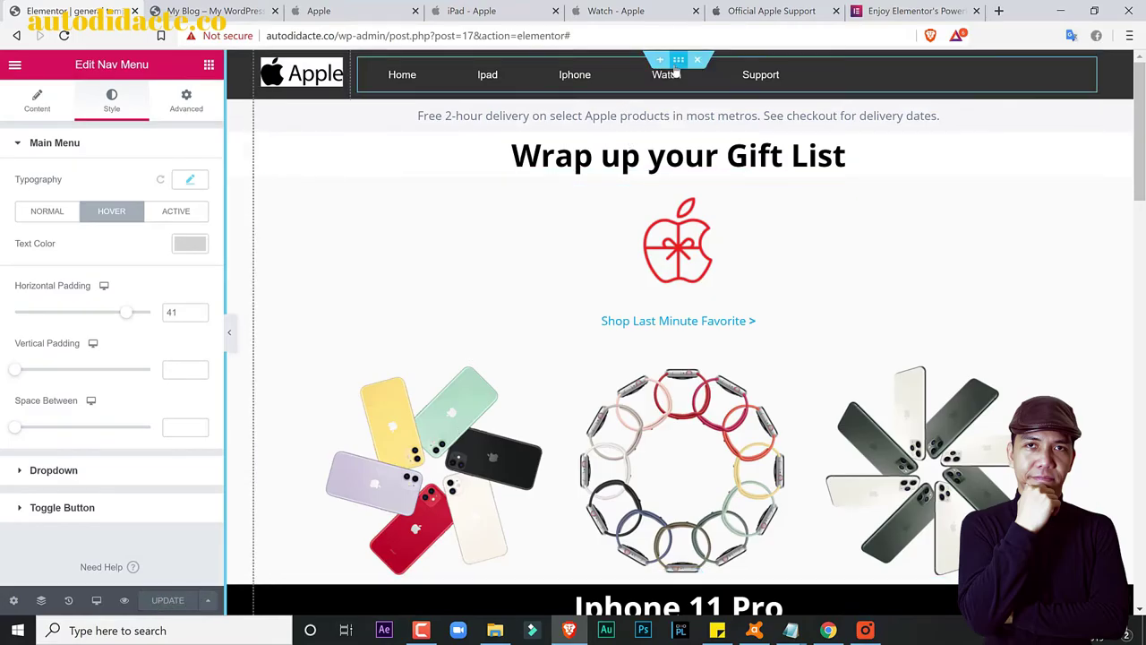
Step: Save the header section to the library as template 'menu', then close the library
{"action": "right_click", "coordinate": [679, 63]}
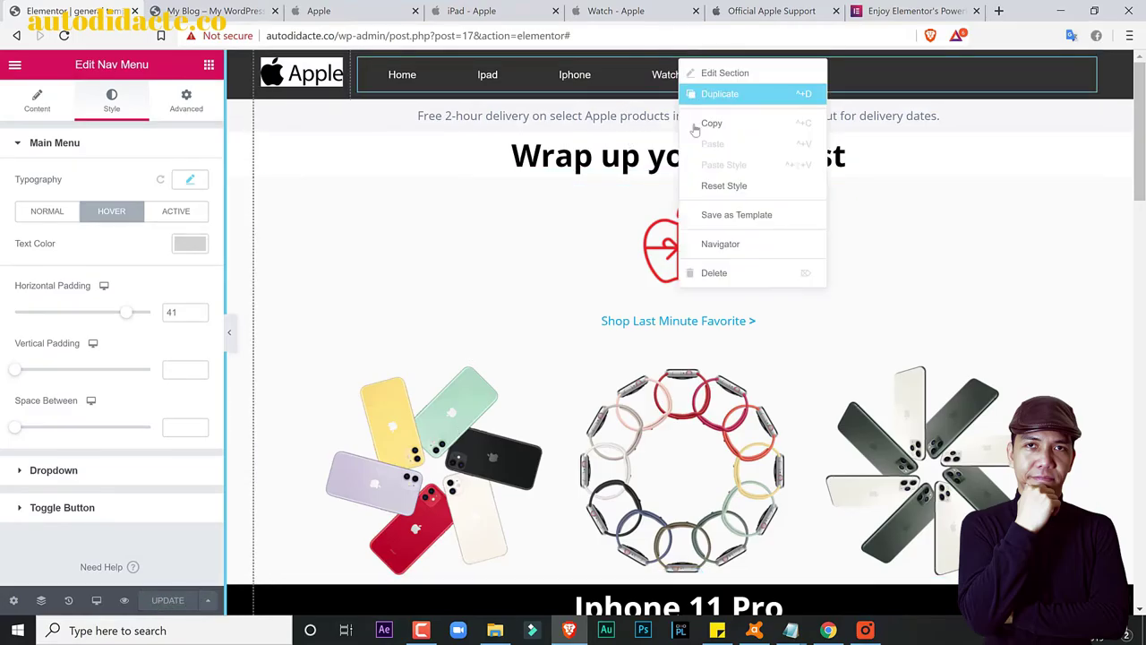
{"action": "left_click", "coordinate": [703, 215]}
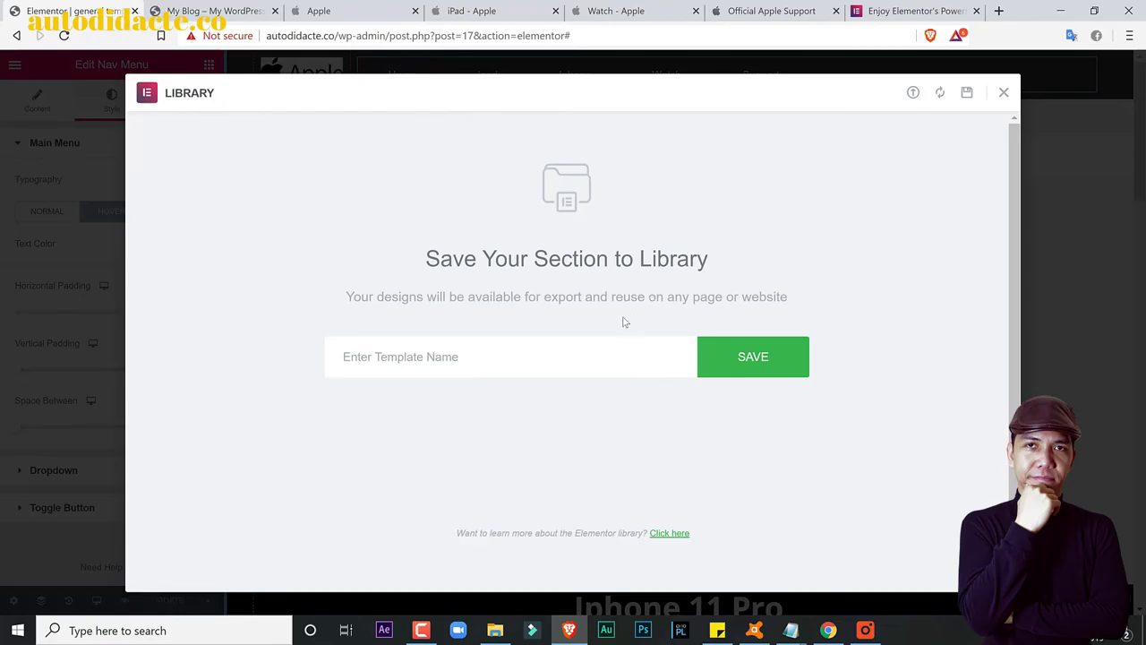
{"action": "left_click", "coordinate": [579, 344]}
{"action": "type", "text": "menu"}
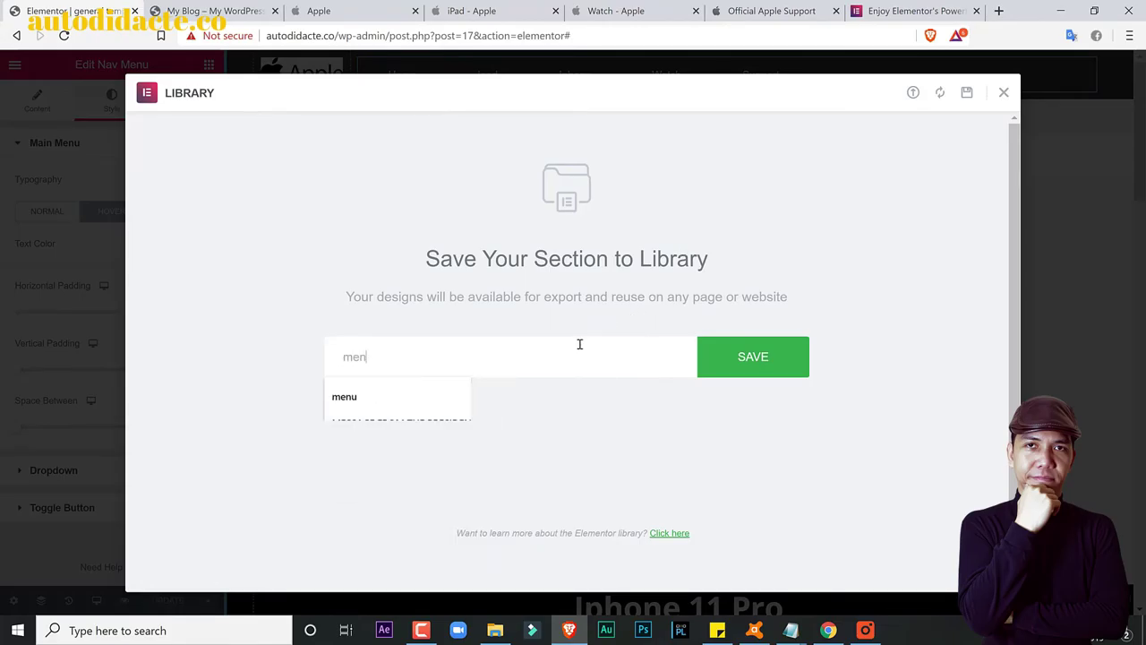
{"action": "left_click", "coordinate": [714, 361]}
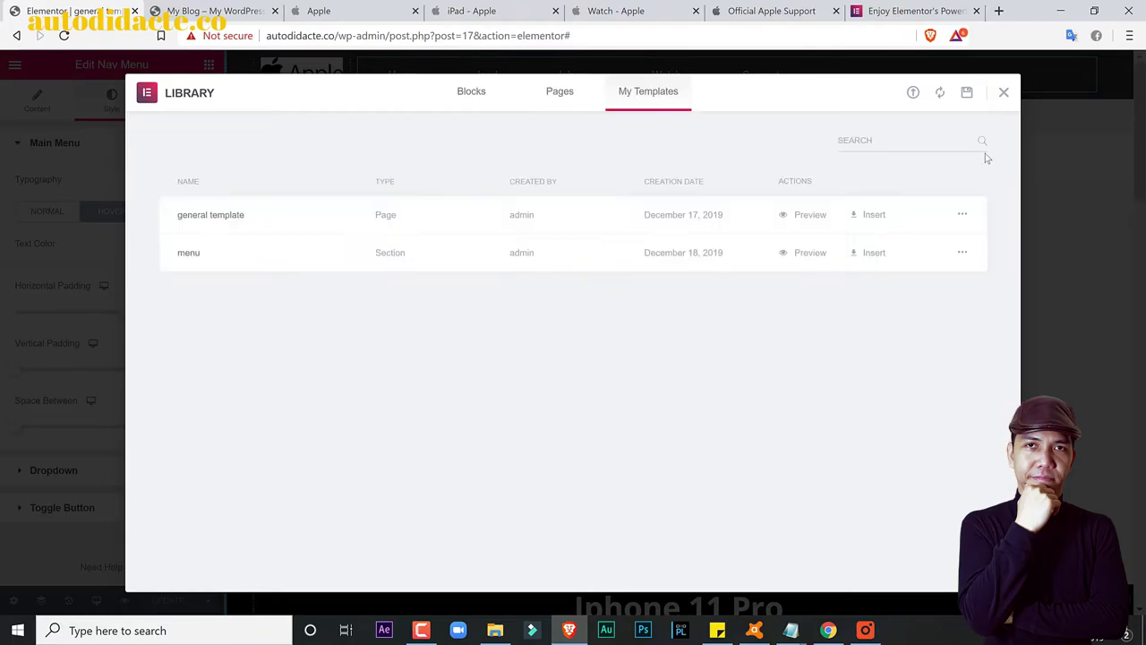
{"action": "left_click", "coordinate": [1003, 92]}
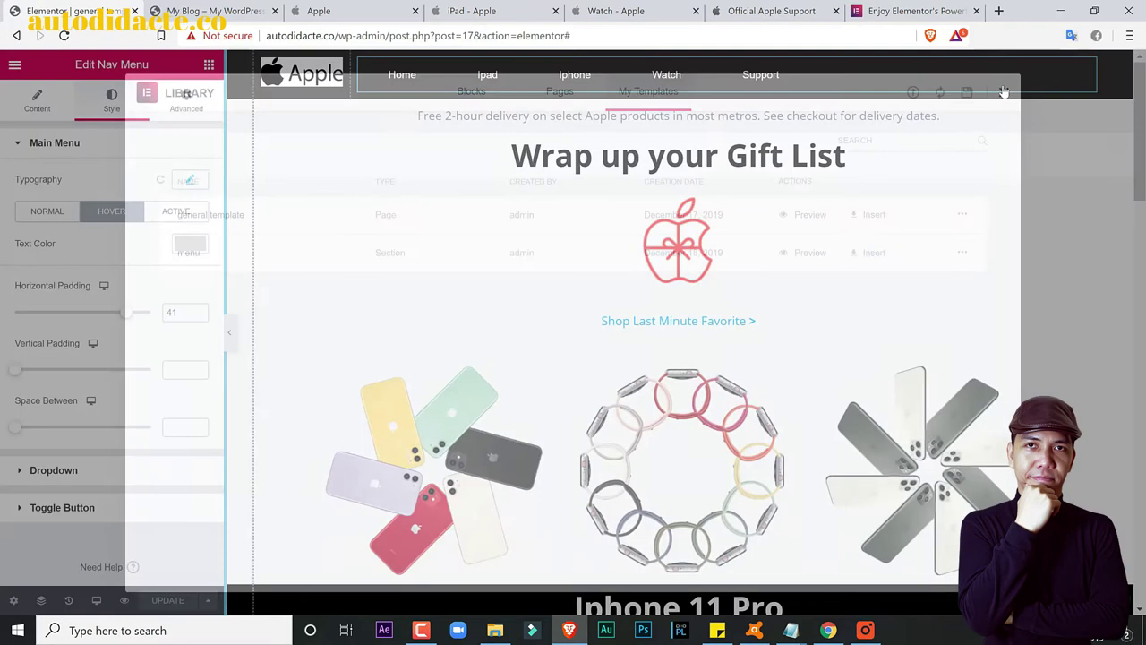
{"action": "scroll", "coordinate": [172, 437], "scroll_direction": "down", "scroll_amount": 1}
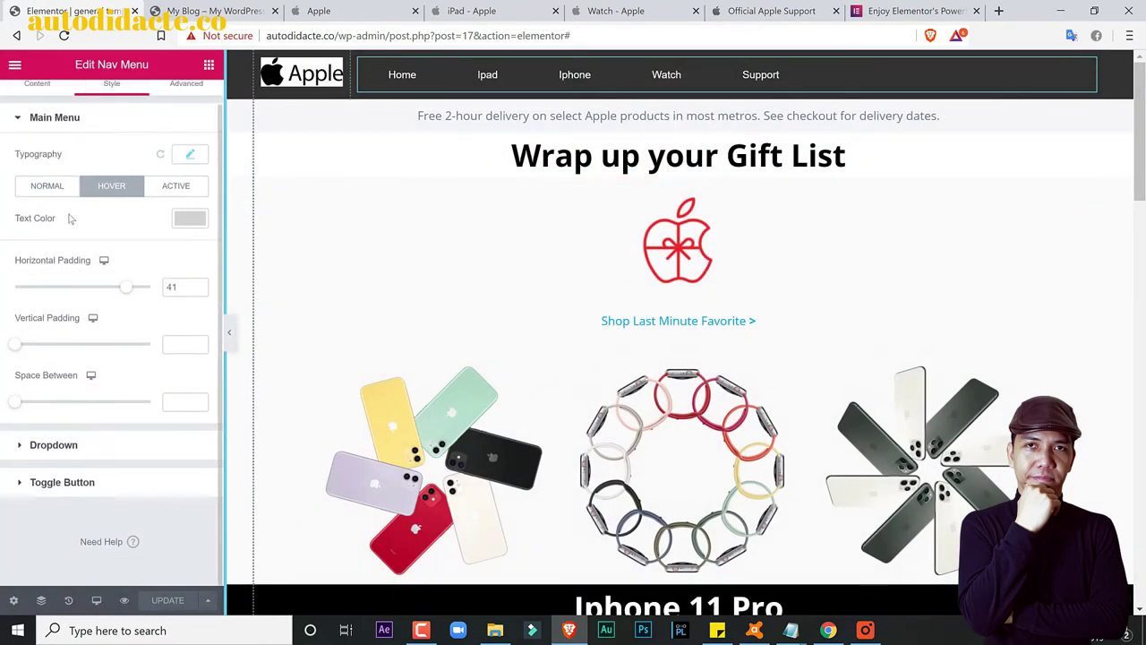
{"action": "scroll", "coordinate": [6, 123], "scroll_direction": "up", "scroll_amount": 1}
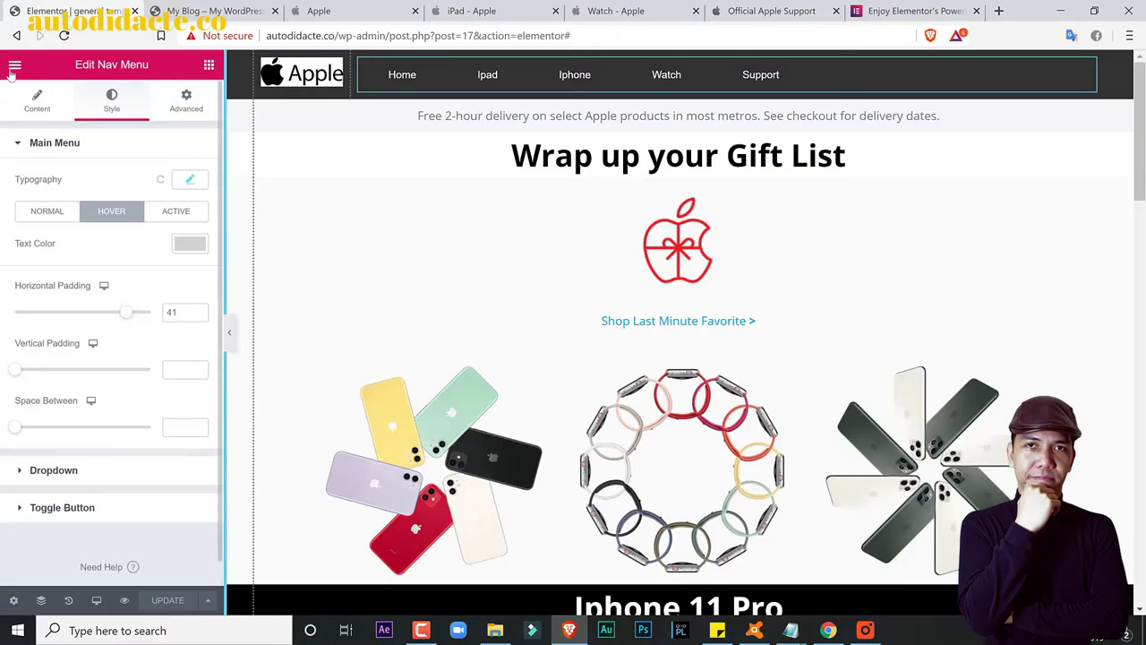
Step: Exit to the dashboard, open the Home page, reload the live tab, and launch Elementor on Home
{"action": "left_click", "coordinate": [15, 66]}
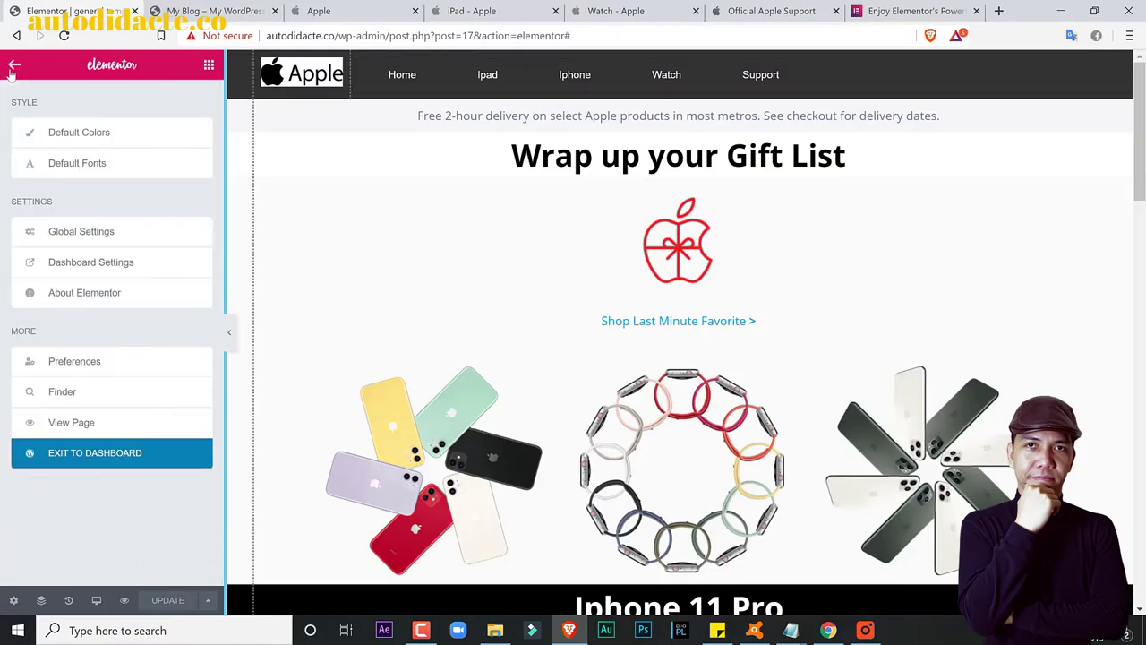
{"action": "left_click", "coordinate": [92, 455]}
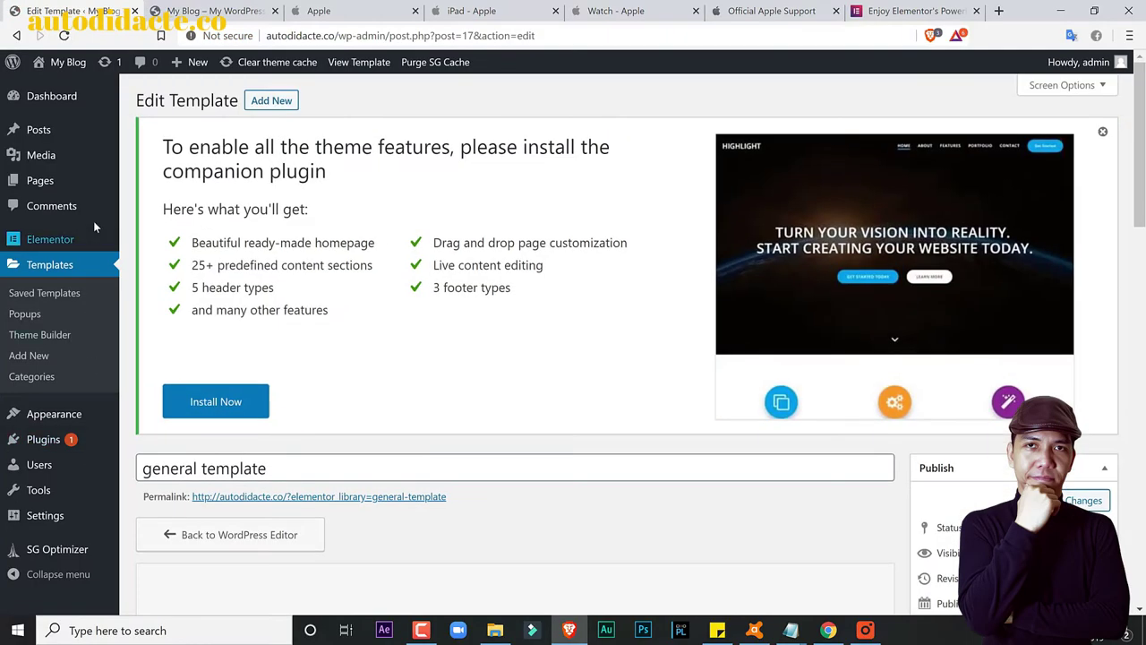
{"action": "mouse_move", "coordinate": [102, 183]}
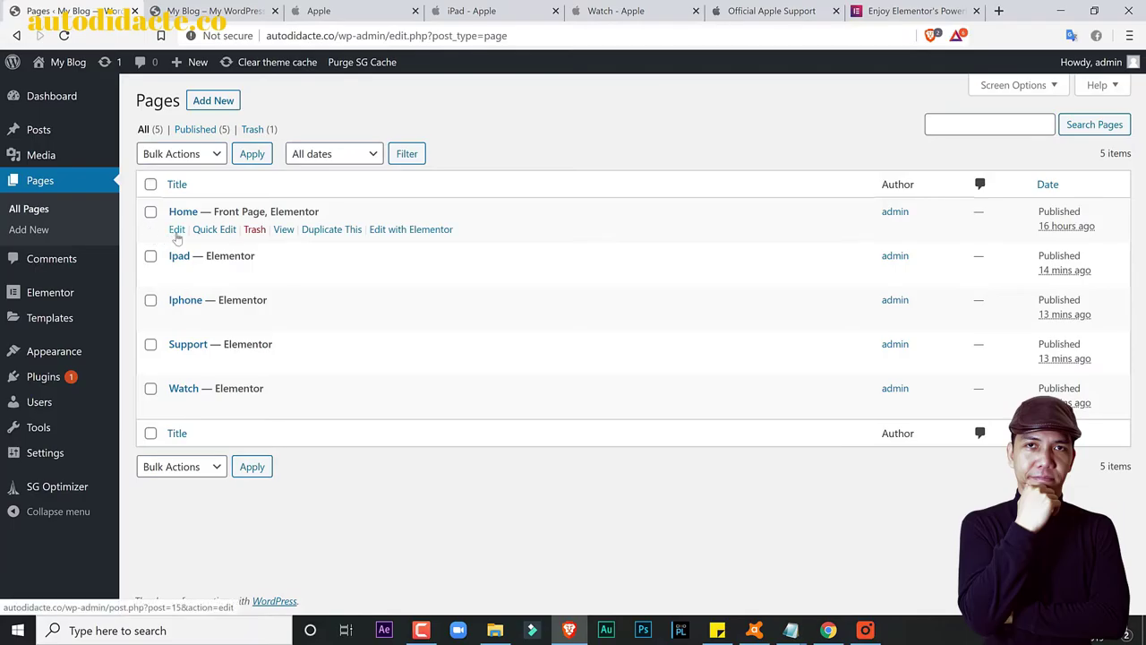
{"action": "left_click", "coordinate": [176, 231]}
{"action": "key", "text": "ctrl+Tab"}
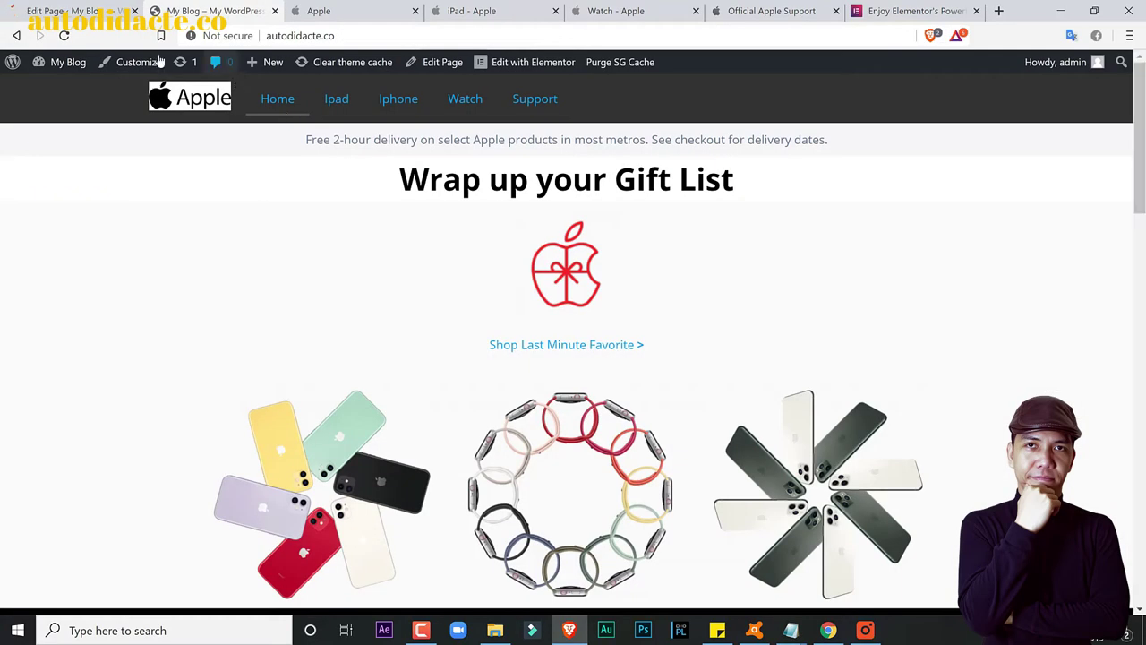
{"action": "left_click", "coordinate": [65, 36]}
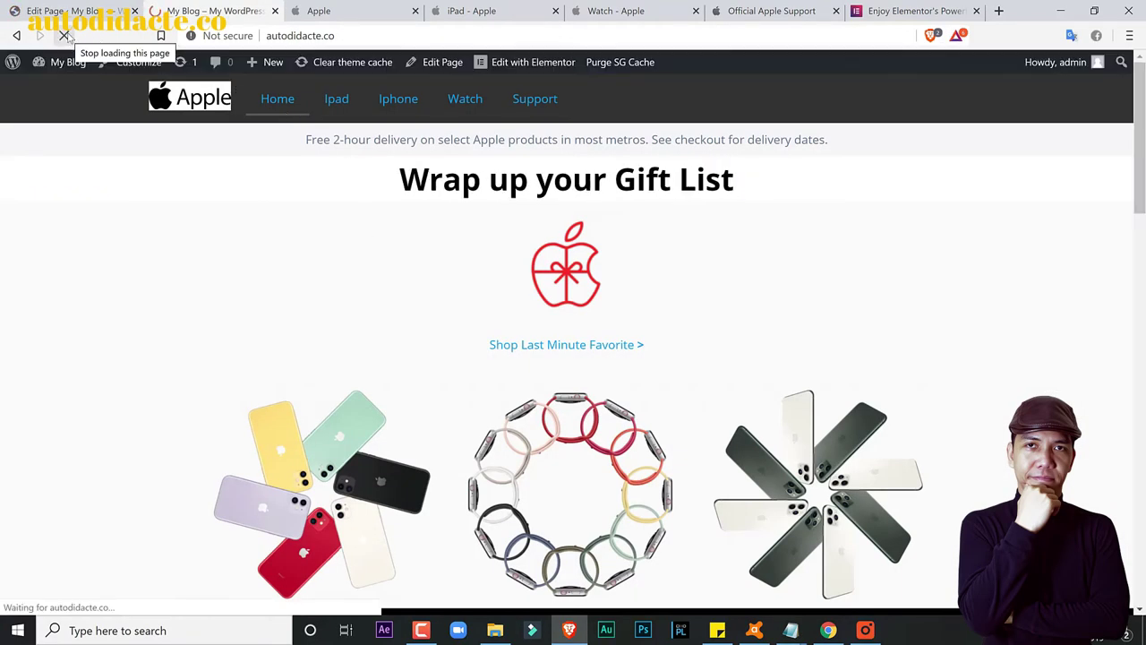
{"action": "left_click", "coordinate": [65, 9]}
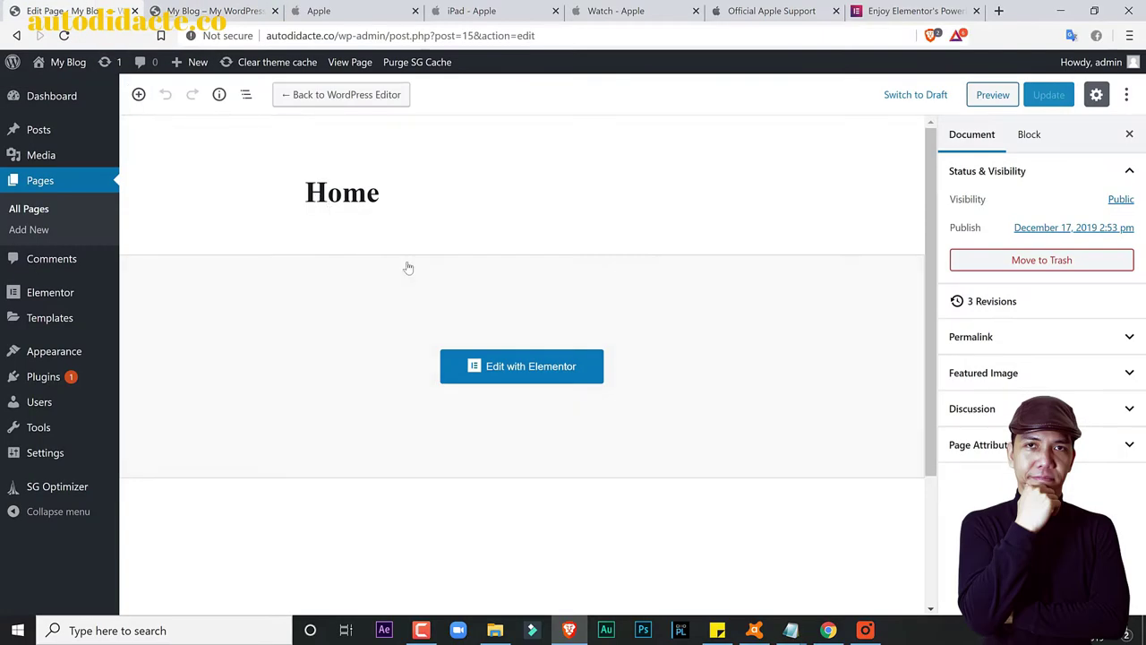
{"action": "left_click", "coordinate": [495, 379]}
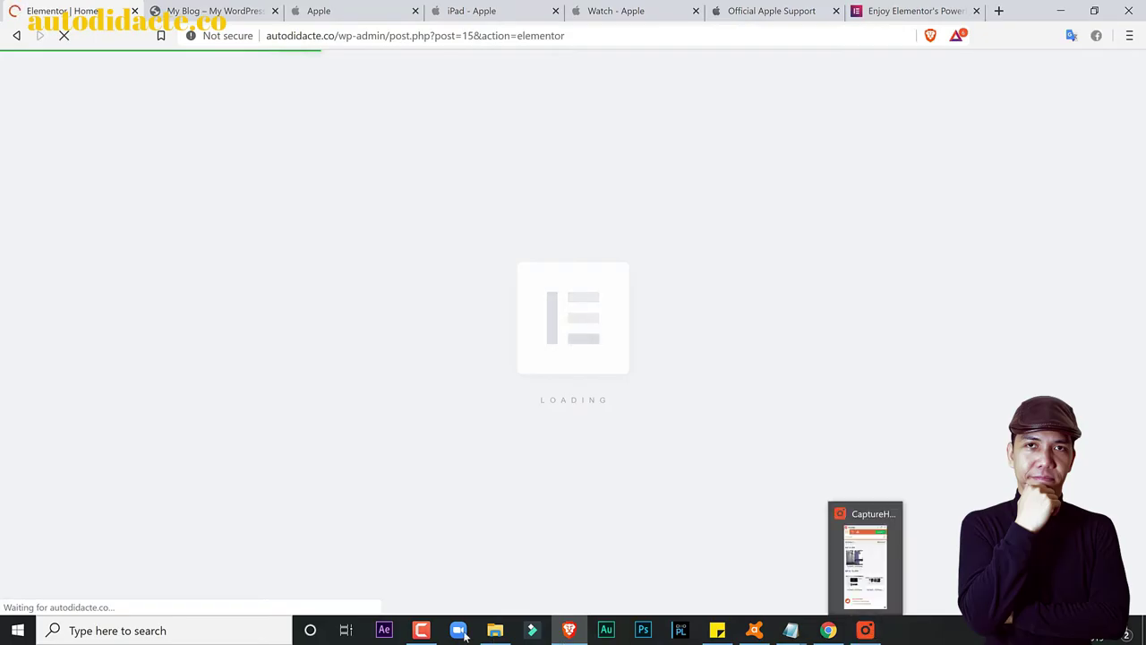
{"action": "left_click", "coordinate": [421, 632]}
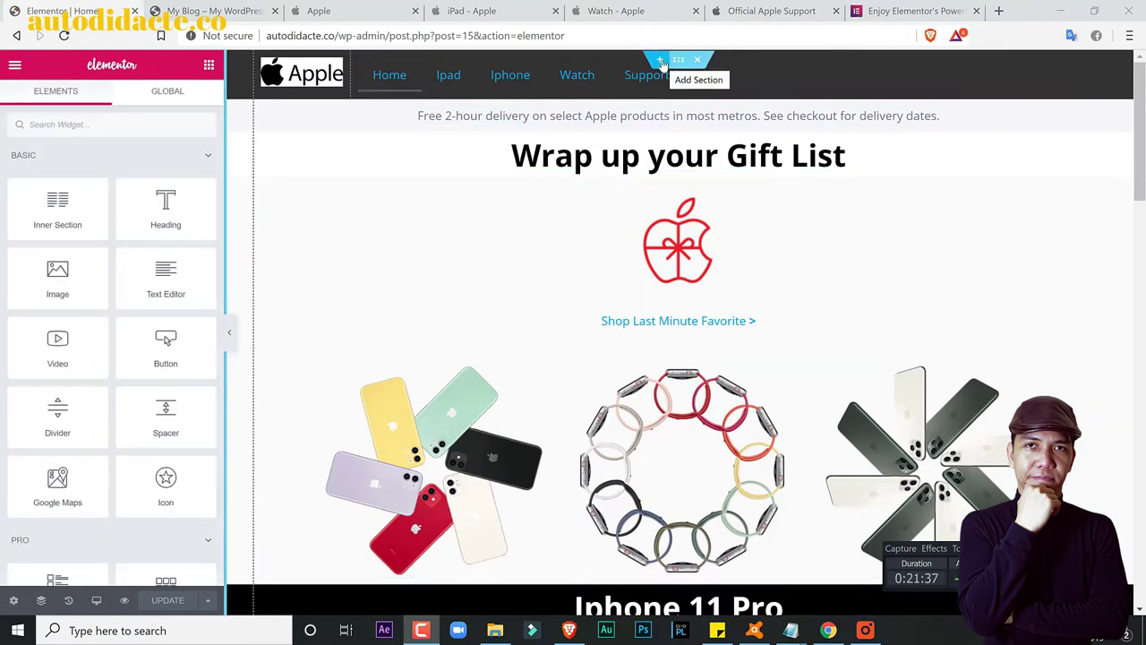
Step: Insert the 'menu' template atop Home without document settings, delete the old nav, and update
{"action": "left_click", "coordinate": [659, 60]}
{"action": "left_click", "coordinate": [697, 119]}
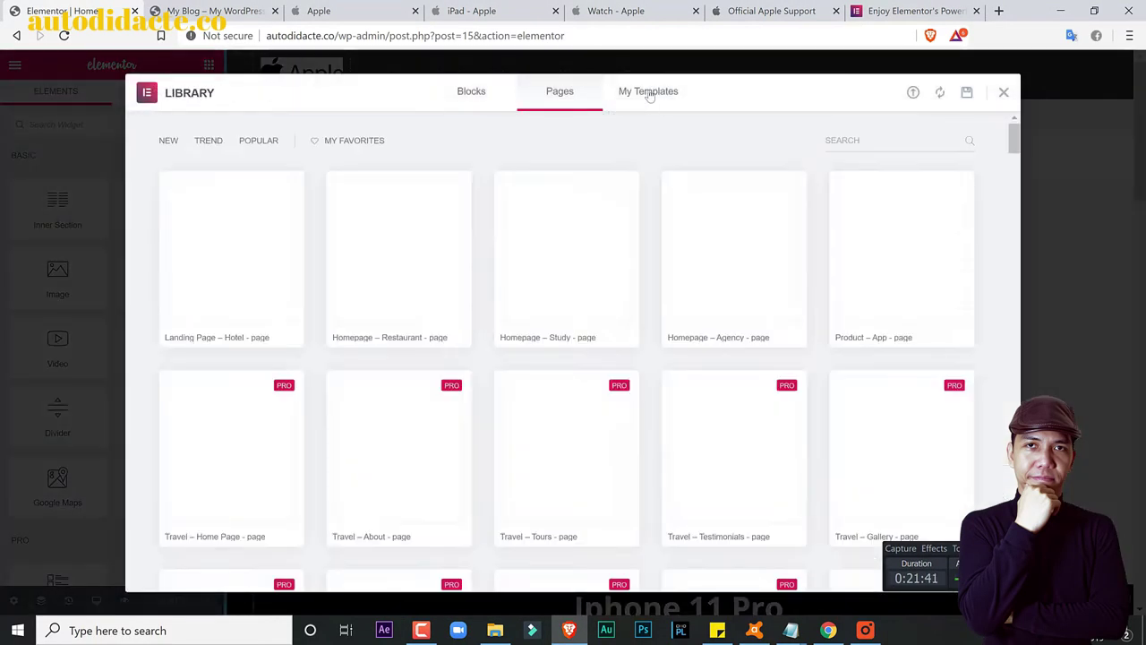
{"action": "left_click", "coordinate": [651, 93]}
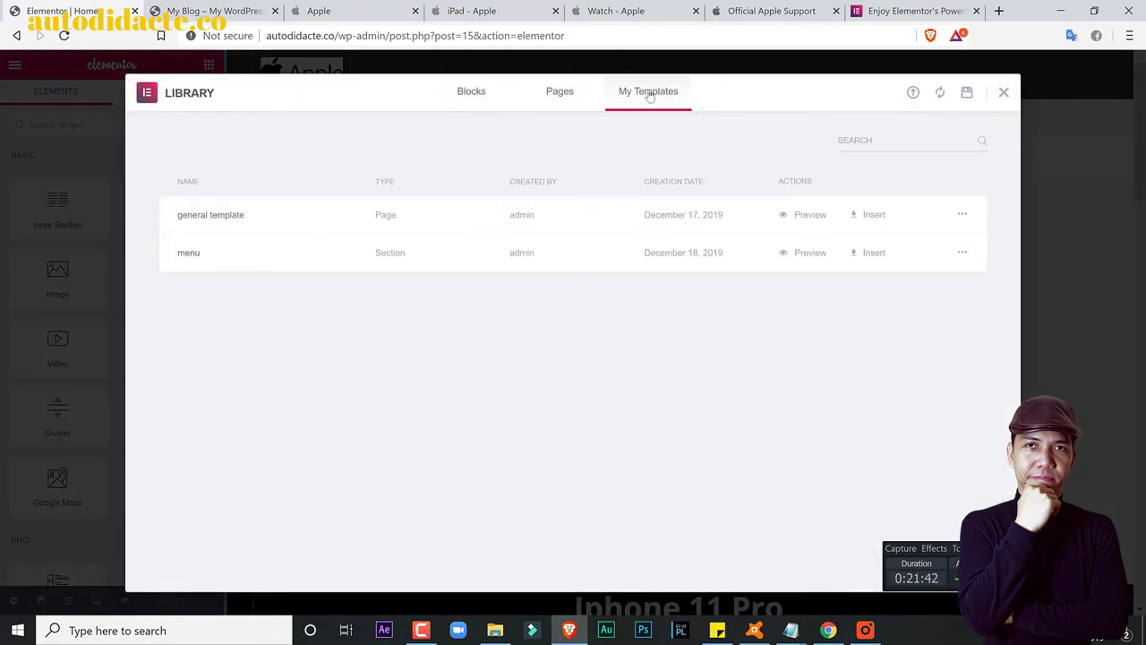
{"action": "left_click", "coordinate": [855, 255]}
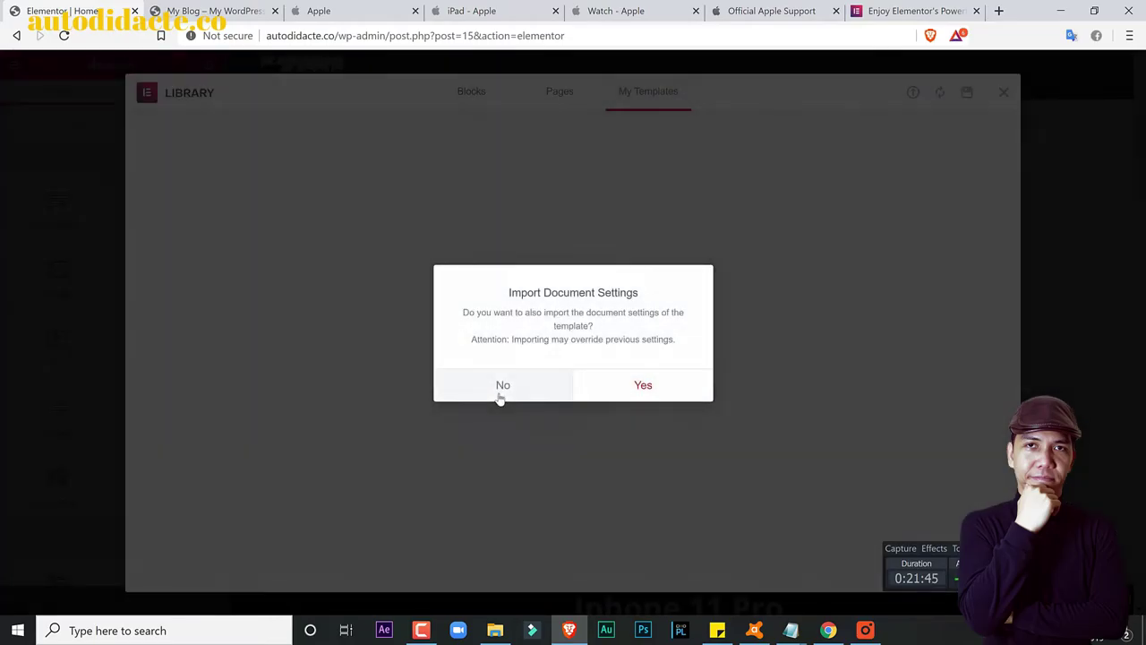
{"action": "left_click", "coordinate": [502, 387]}
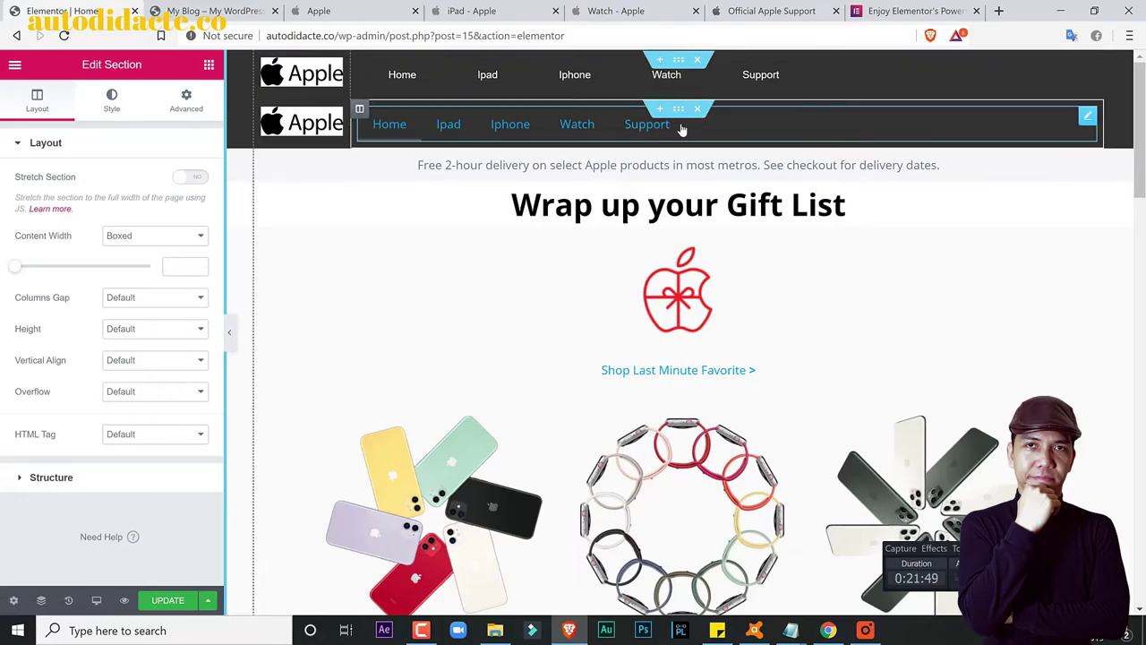
{"action": "left_click", "coordinate": [699, 110]}
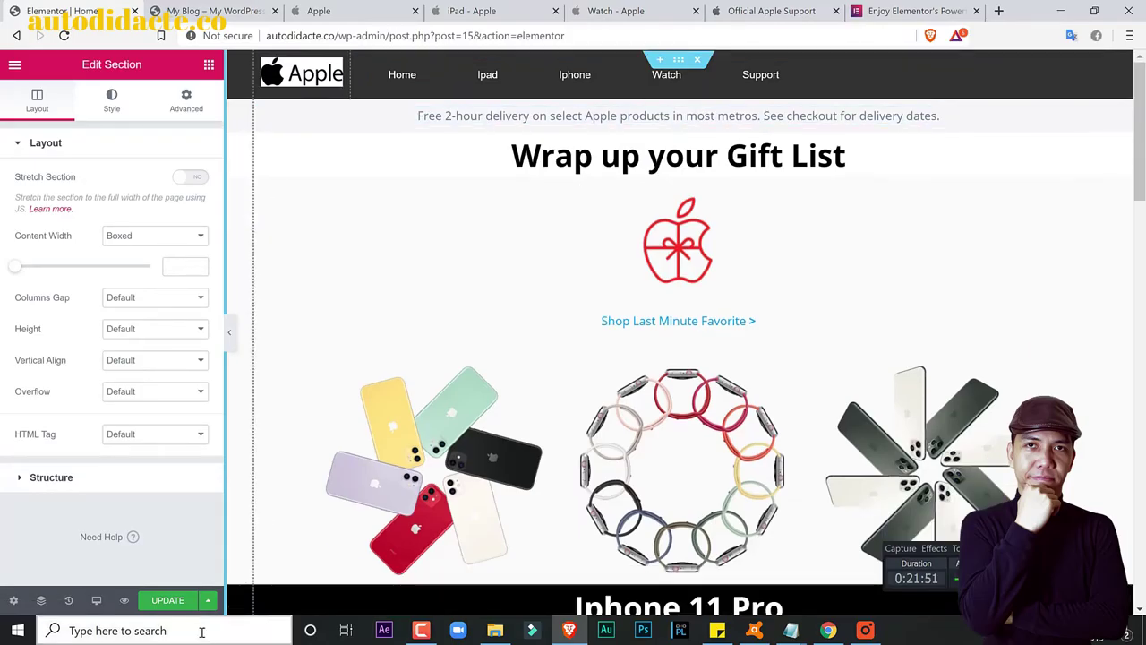
{"action": "left_click", "coordinate": [183, 605]}
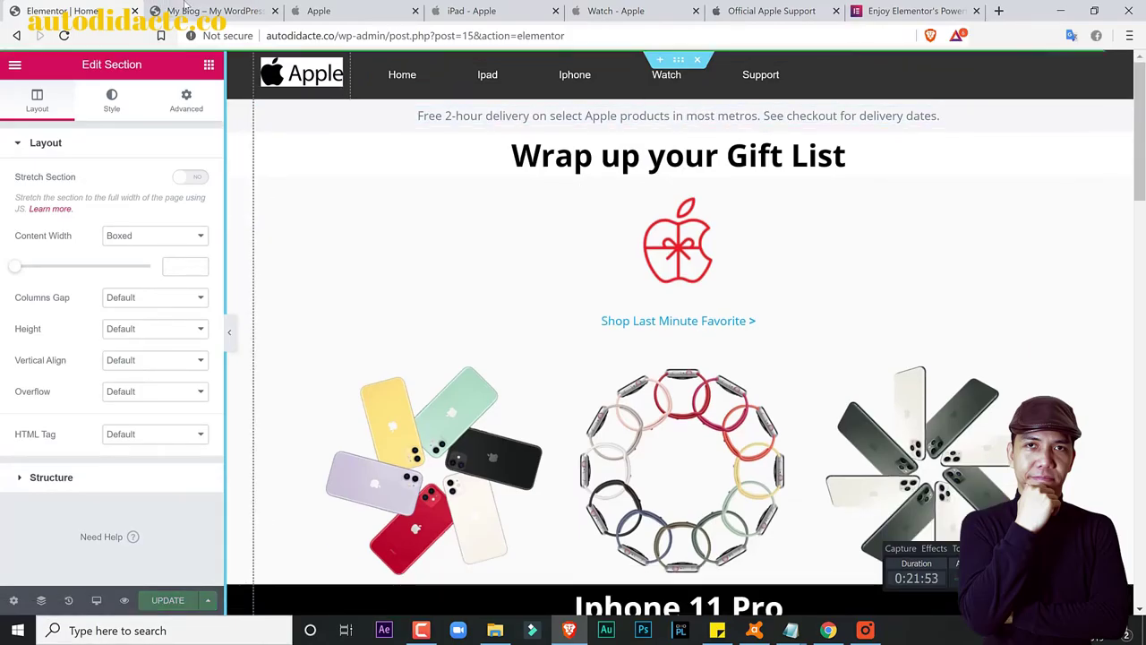
{"action": "left_click", "coordinate": [211, 11]}
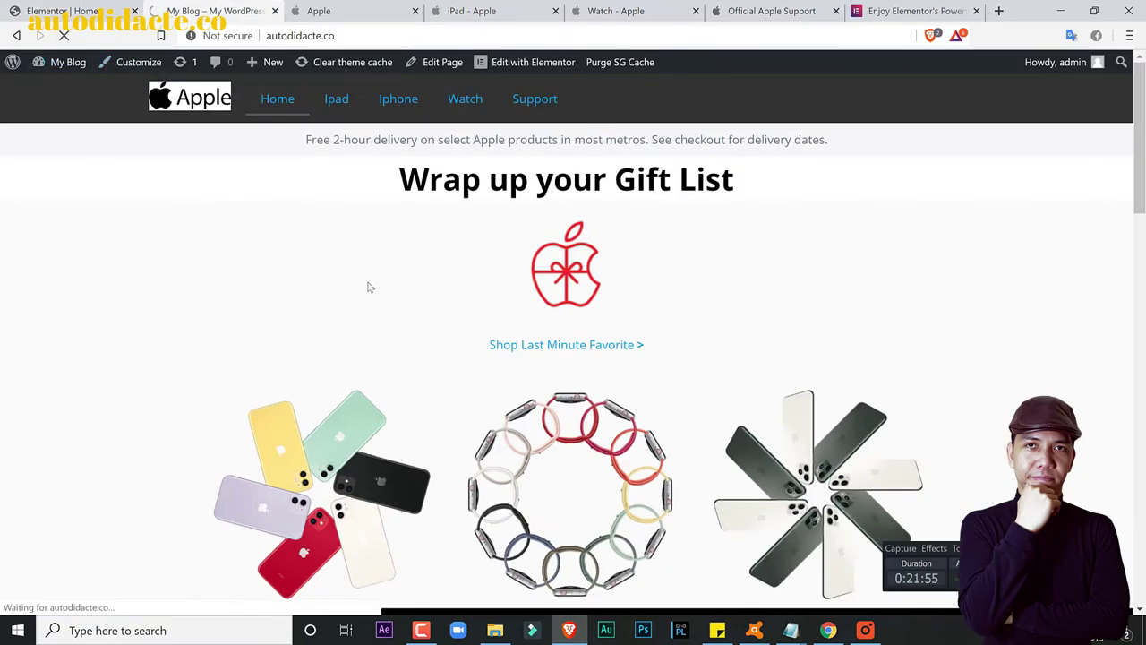
Step: Compare the live home page with apple.com, scrolling through both
{"action": "left_click", "coordinate": [345, 11]}
{"action": "left_click", "coordinate": [215, 10]}
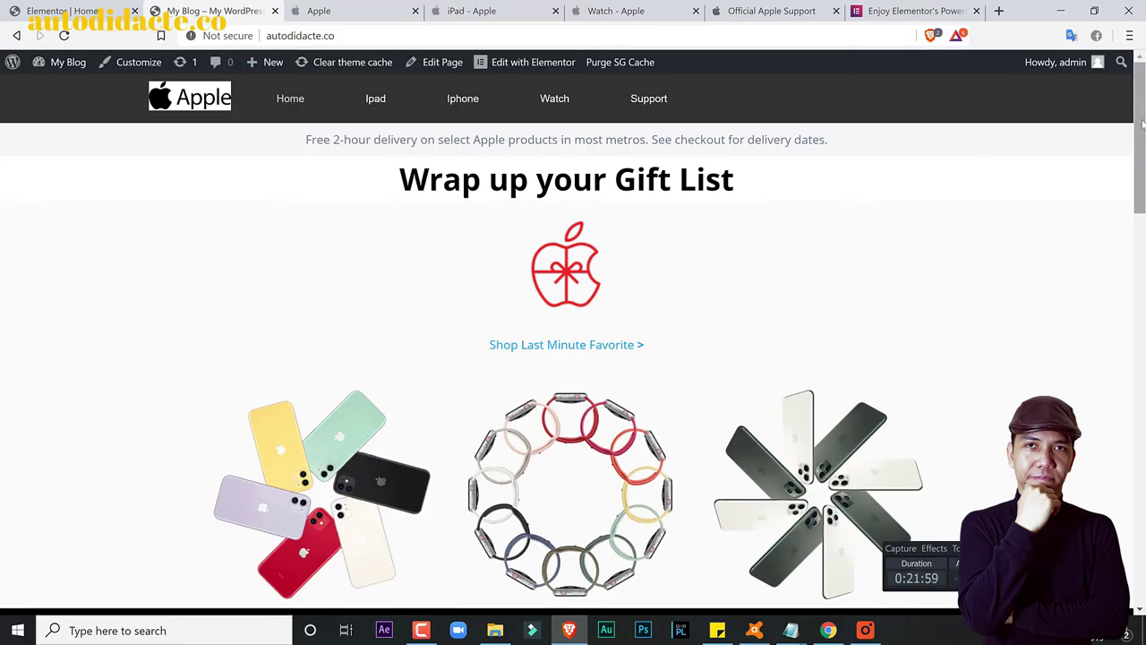
{"action": "scroll", "coordinate": [1110, 402], "scroll_direction": "down", "scroll_amount": 15}
{"action": "scroll", "coordinate": [1118, 504], "scroll_direction": "down", "scroll_amount": 3}
{"action": "scroll", "coordinate": [1118, 503], "scroll_direction": "up", "scroll_amount": 15}
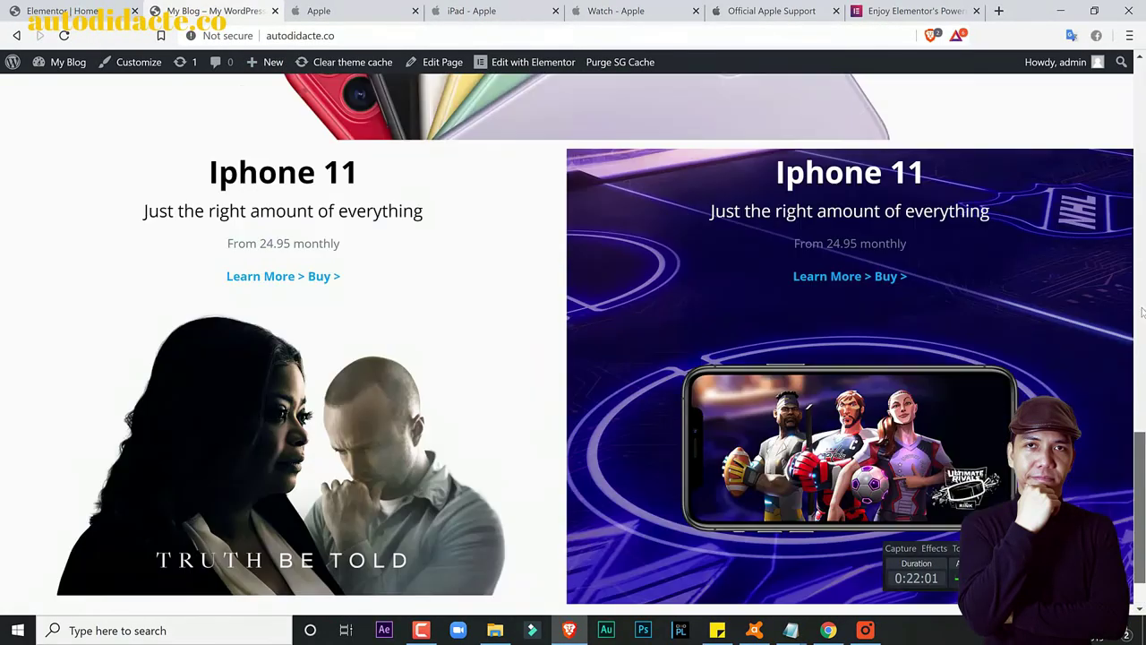
{"action": "left_click", "coordinate": [358, 10]}
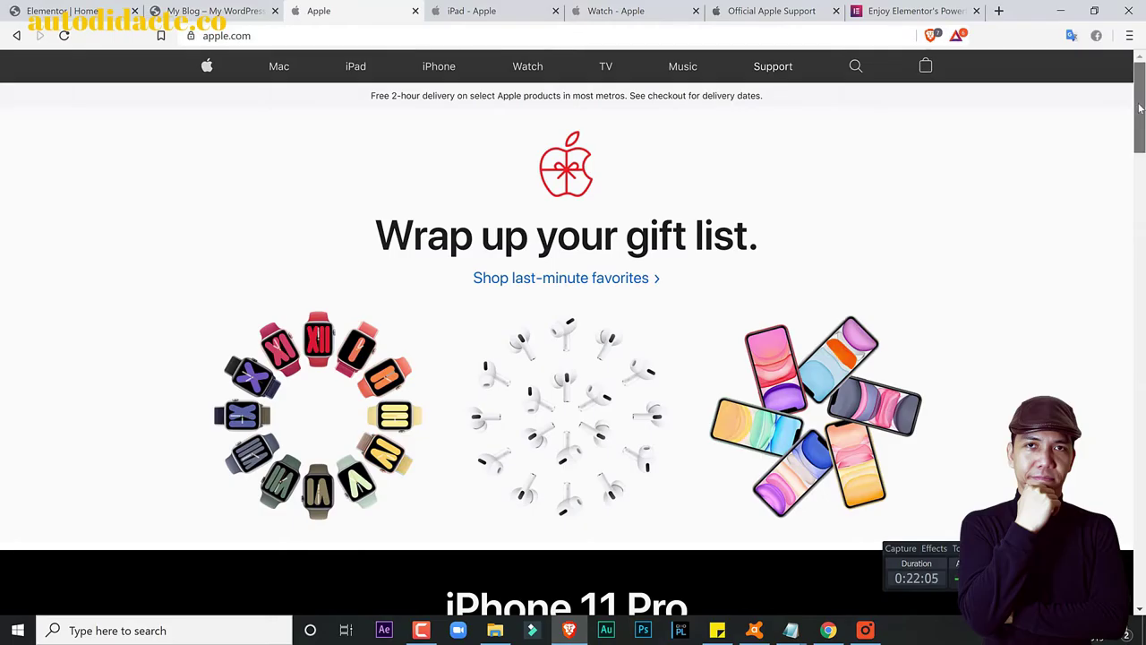
{"action": "left_click_drag", "start_coordinate": [1142, 165], "coordinate": [1143, 89]}
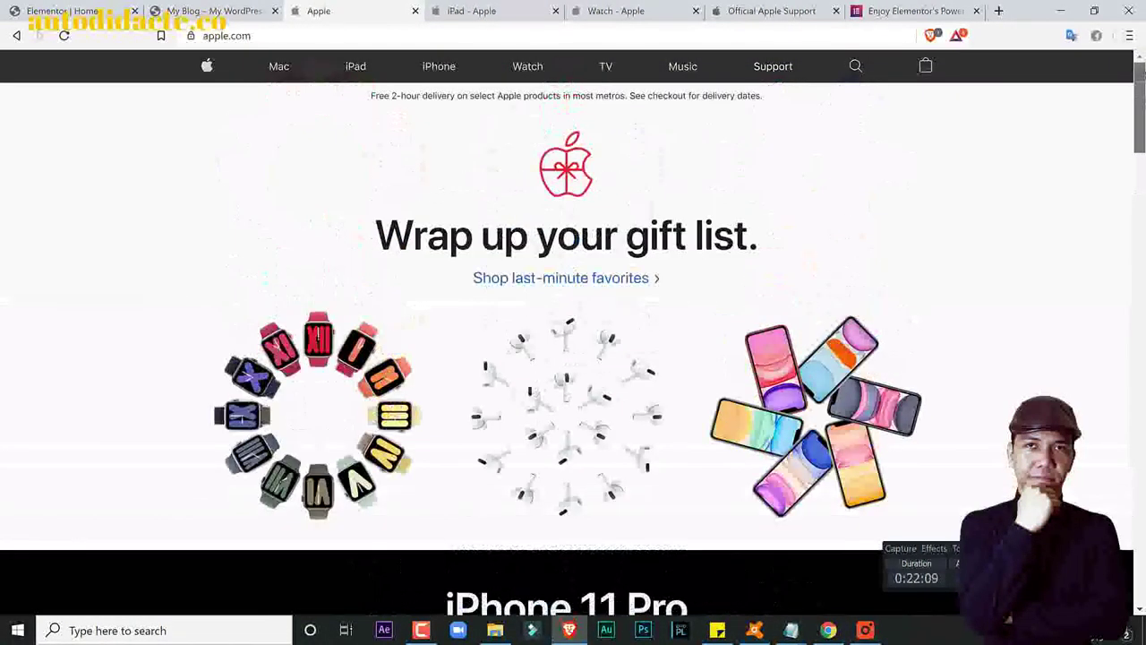
{"action": "left_click", "coordinate": [214, 11]}
{"action": "mouse_move", "coordinate": [1141, 134]}
{"action": "left_mouse_down"}
{"action": "mouse_move", "coordinate": [1141, 521]}
{"action": "mouse_move", "coordinate": [1140, 134]}
{"action": "left_mouse_up"}
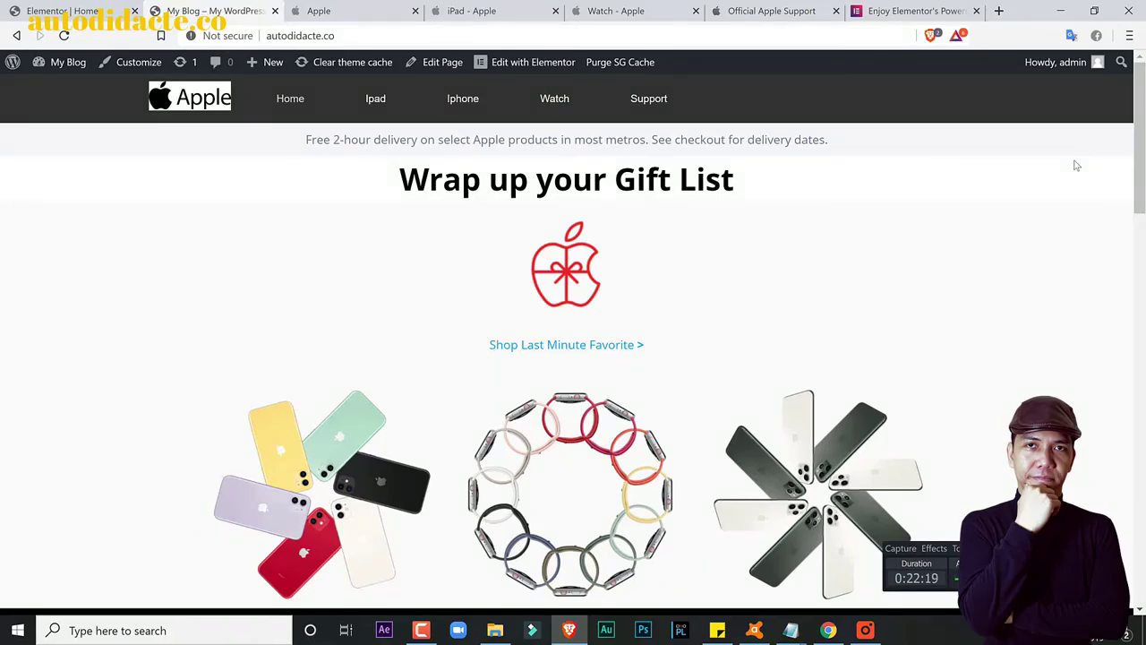
Step: Open the live Ipad page, scroll through it, and return to the Elementor editor
{"action": "left_click", "coordinate": [375, 104]}
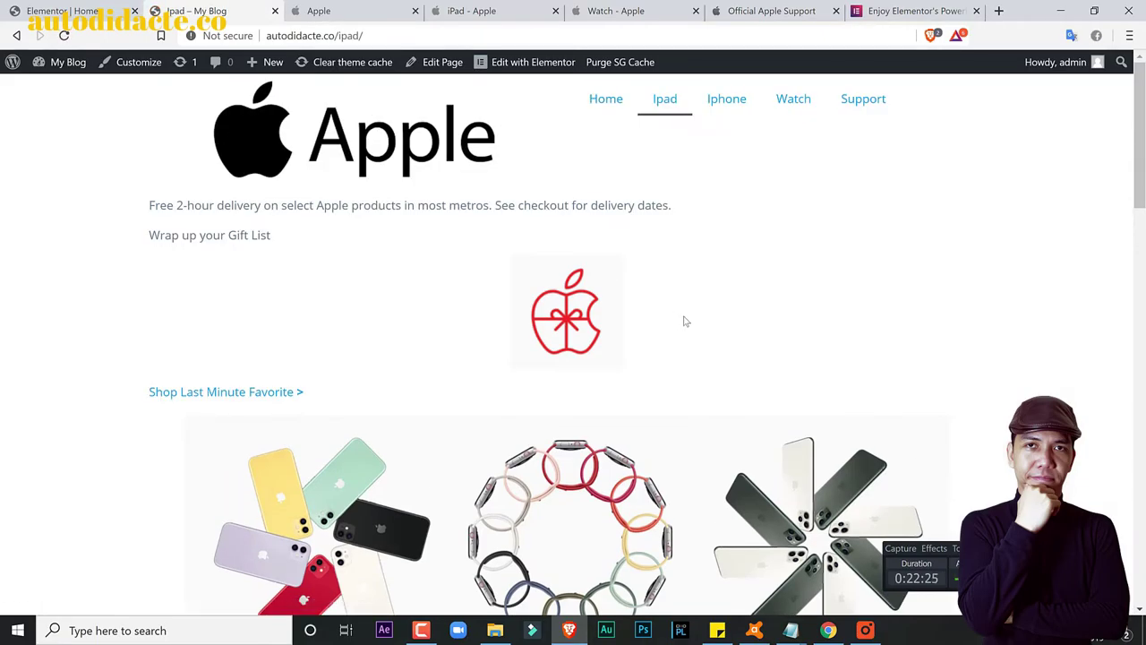
{"action": "scroll", "coordinate": [572, 359], "scroll_direction": "down", "scroll_amount": 15}
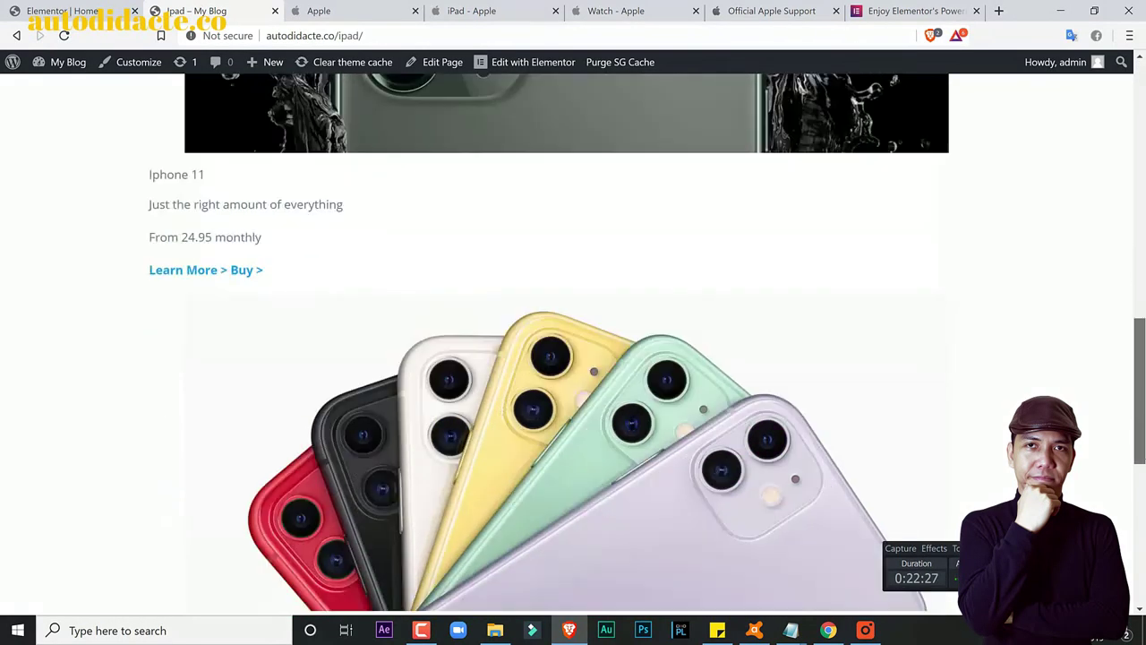
{"action": "scroll", "coordinate": [573, 358], "scroll_direction": "down", "scroll_amount": 5}
{"action": "left_click_drag", "start_coordinate": [1139, 501], "coordinate": [1142, 45]}
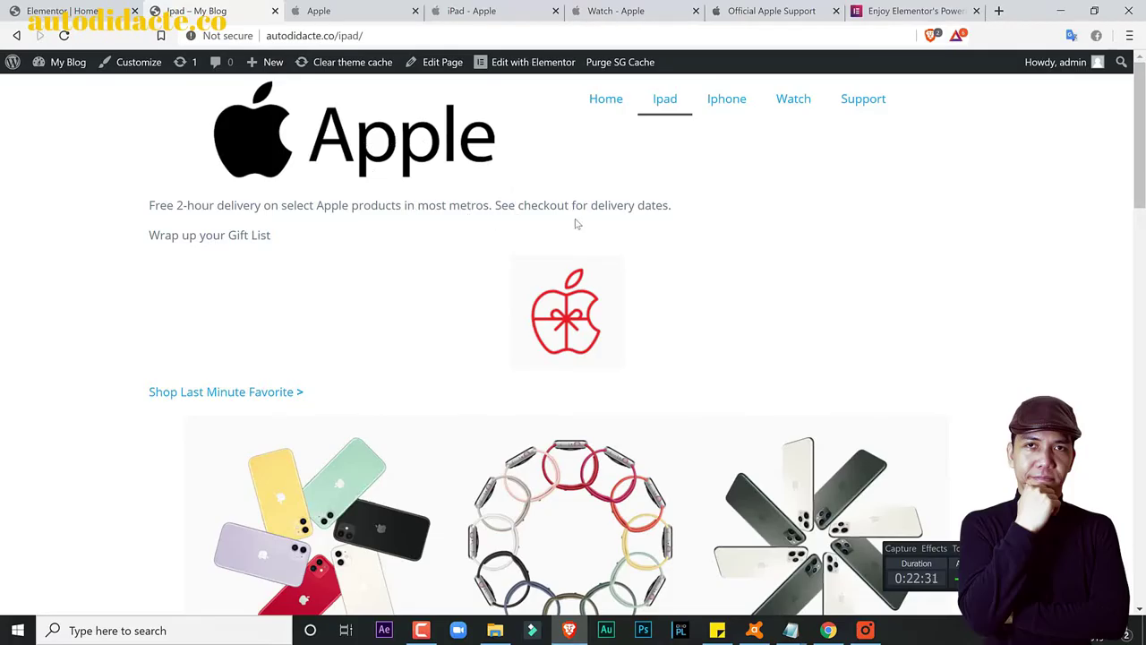
{"action": "left_click", "coordinate": [69, 5]}
Step: Exit the Home page editor to the dashboard and open the Ipad page in Elementor from All Pages
{"action": "left_click", "coordinate": [16, 66]}
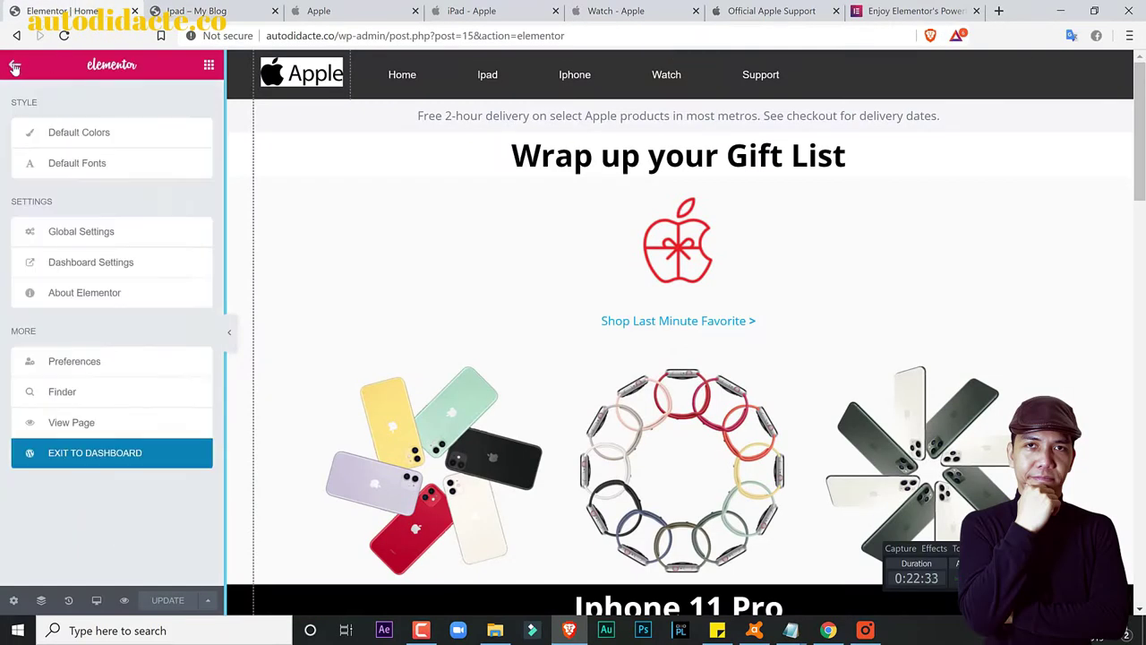
{"action": "left_click", "coordinate": [87, 459]}
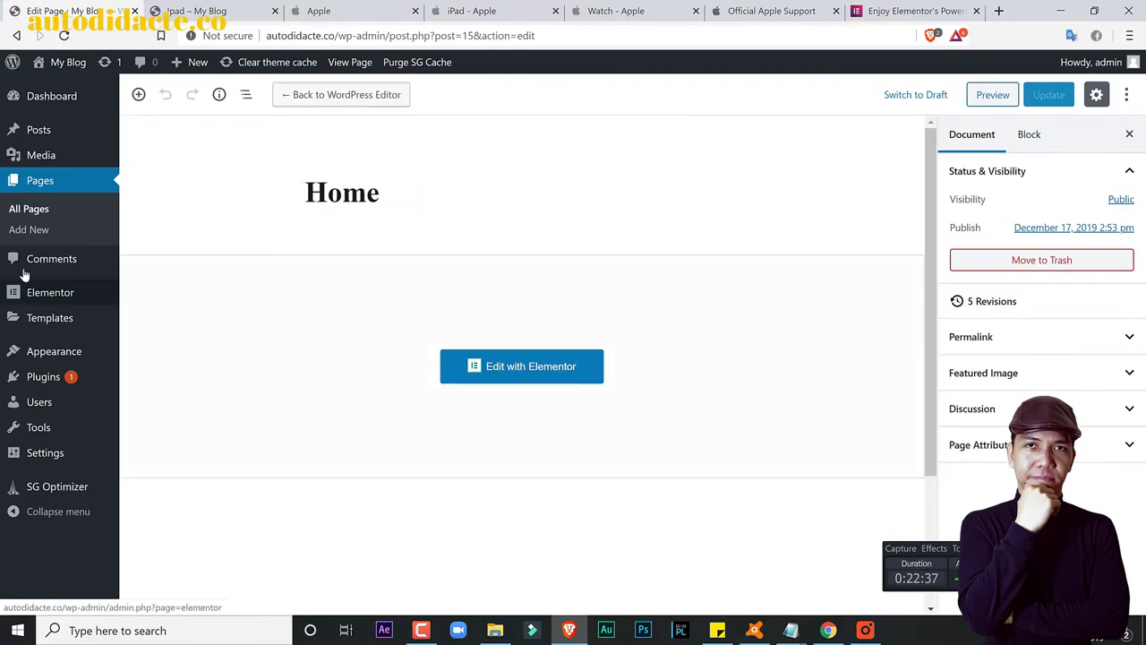
{"action": "left_click", "coordinate": [29, 212]}
{"action": "left_click", "coordinate": [196, 11]}
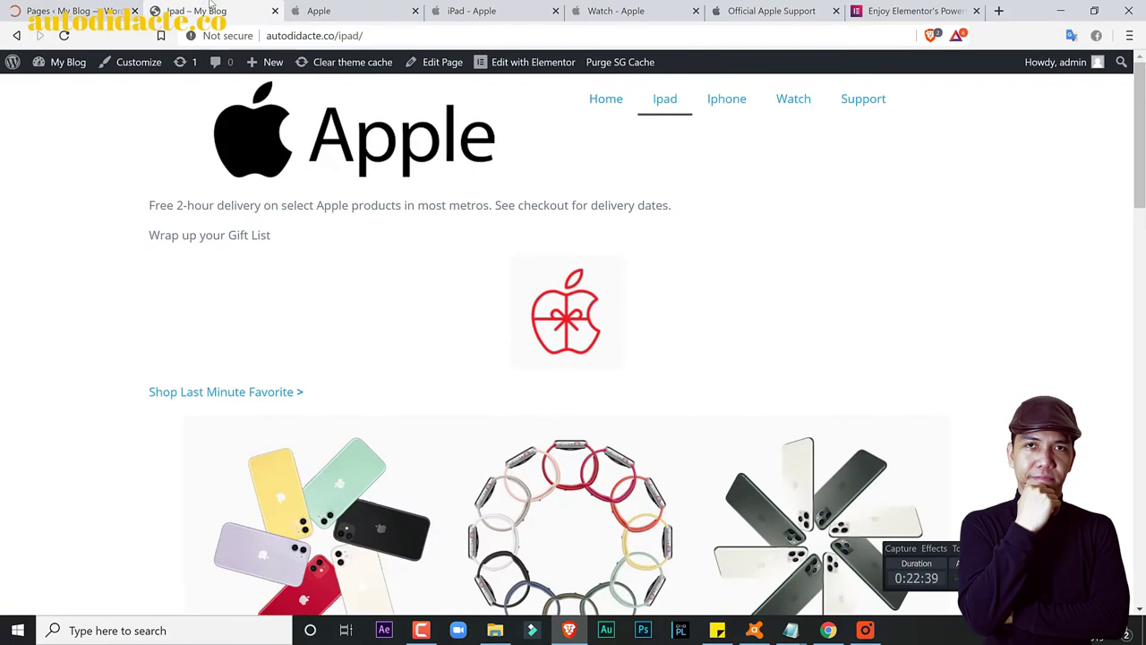
{"action": "left_click", "coordinate": [84, 5]}
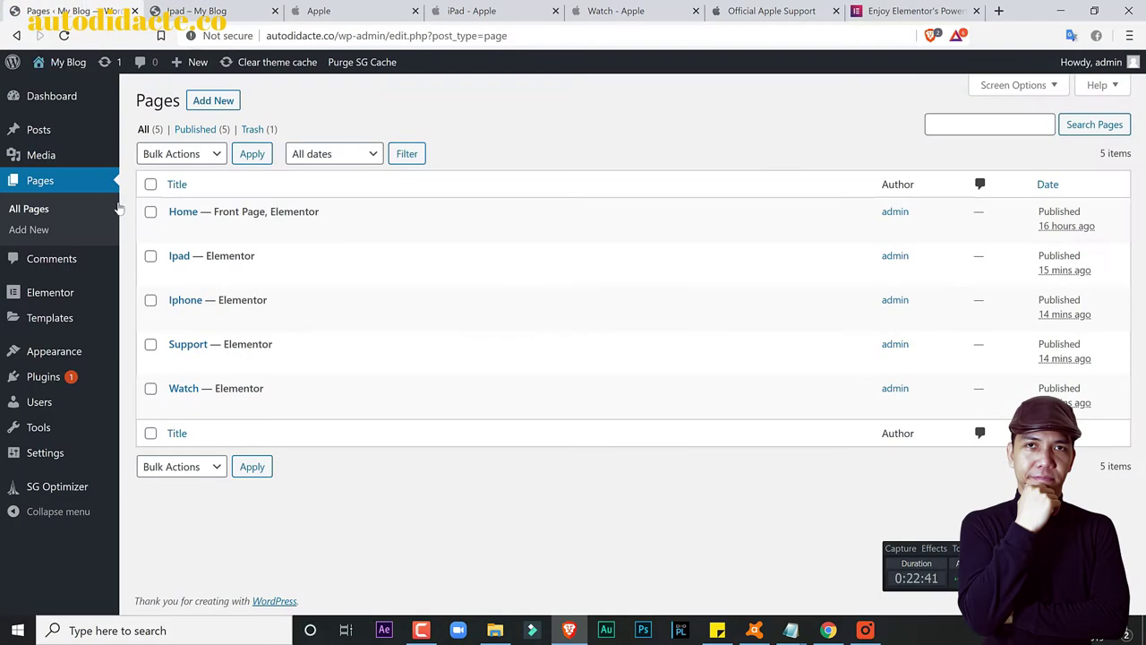
{"action": "left_click", "coordinate": [176, 273]}
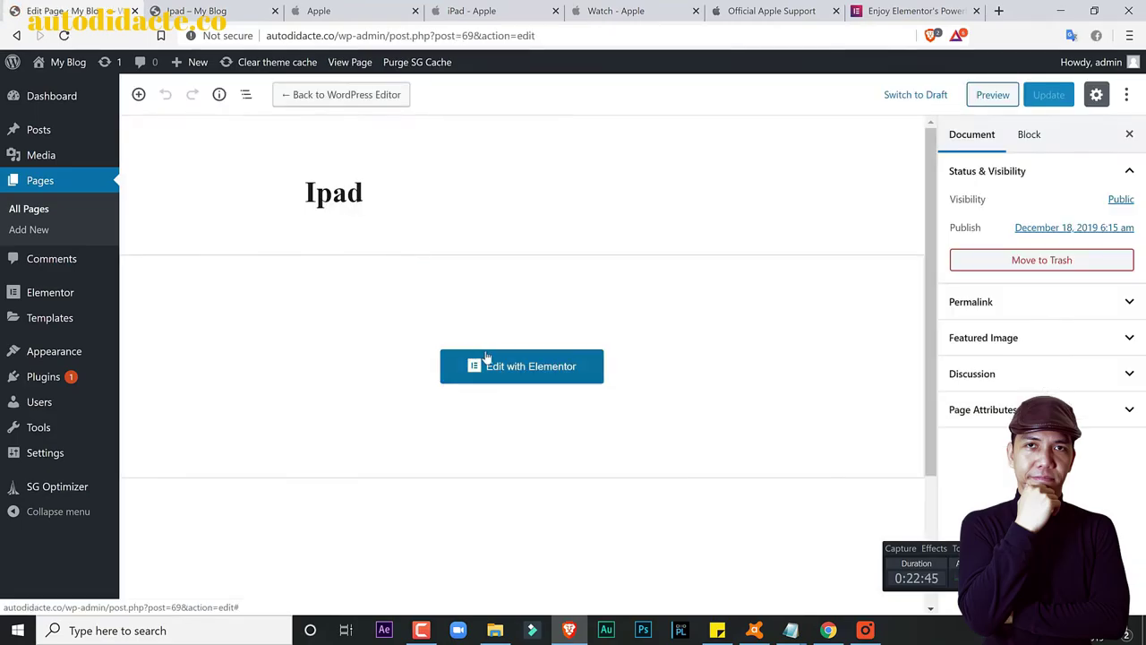
{"action": "left_click", "coordinate": [497, 369]}
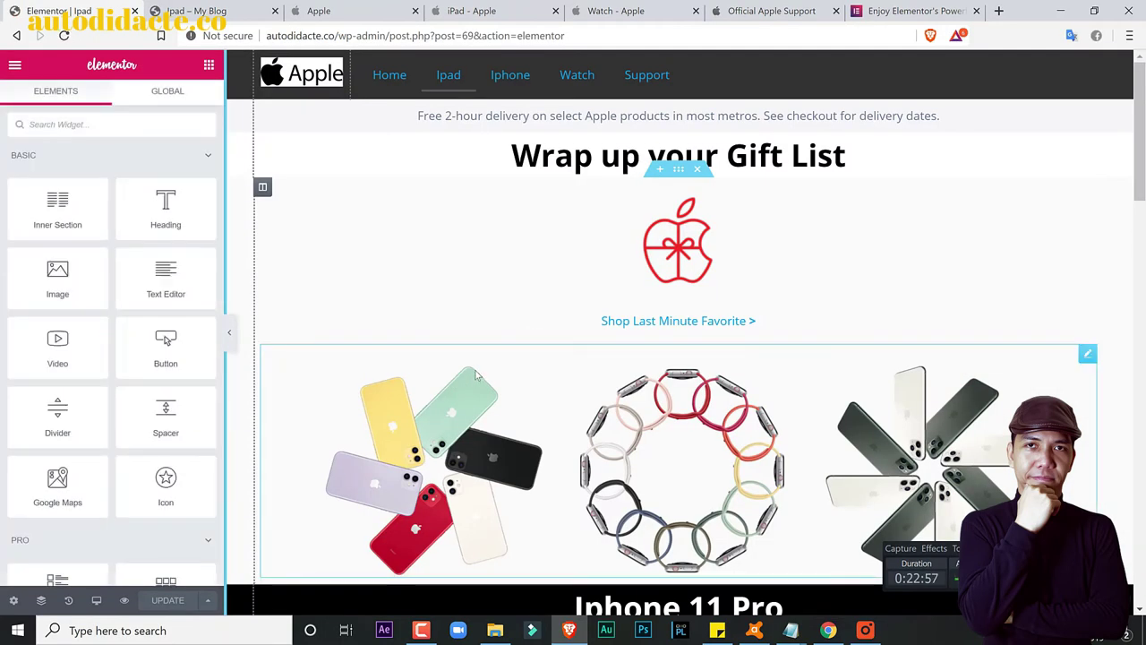
Step: Open the Ipad page's Page Settings and compare against the live Ipad page
{"action": "scroll", "coordinate": [477, 374], "scroll_direction": "down", "scroll_amount": 1}
{"action": "scroll", "coordinate": [477, 374], "scroll_direction": "up", "scroll_amount": 1}
{"action": "left_click", "coordinate": [14, 599]}
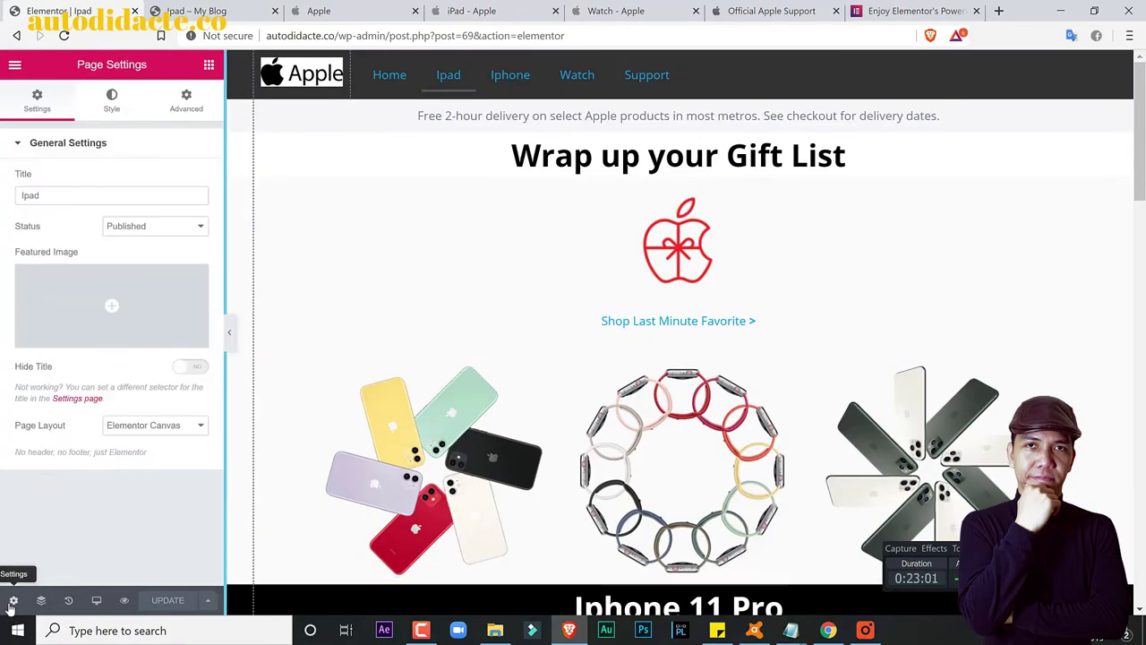
{"action": "key", "text": "ctrl+Tab"}
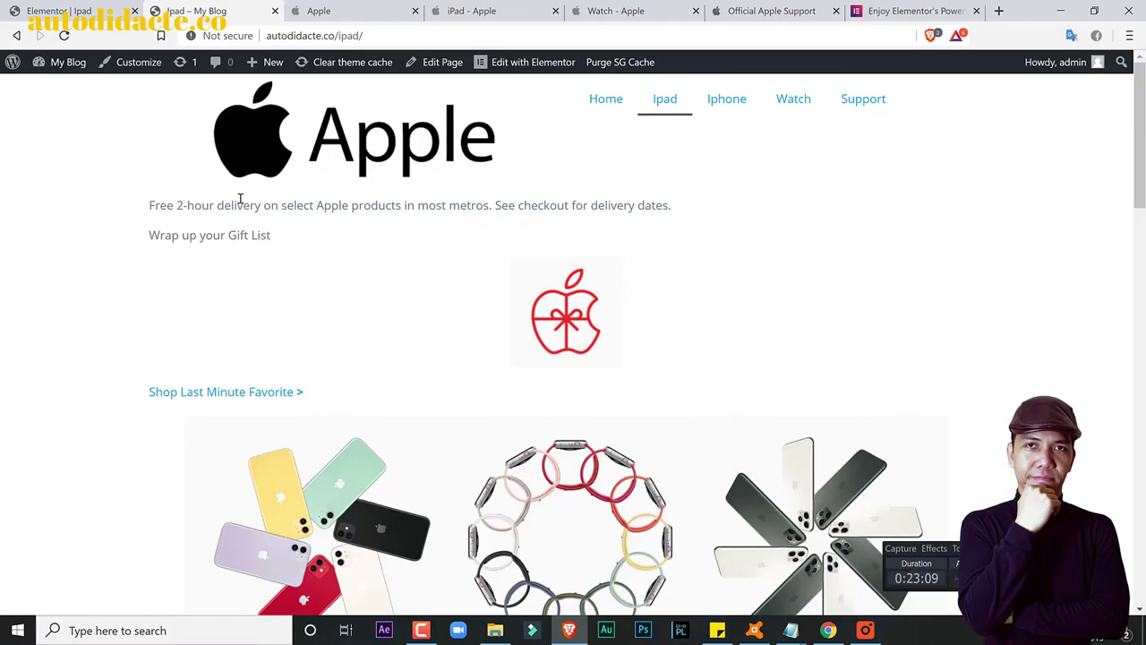
{"action": "scroll", "coordinate": [242, 214], "scroll_direction": "down", "scroll_amount": 10}
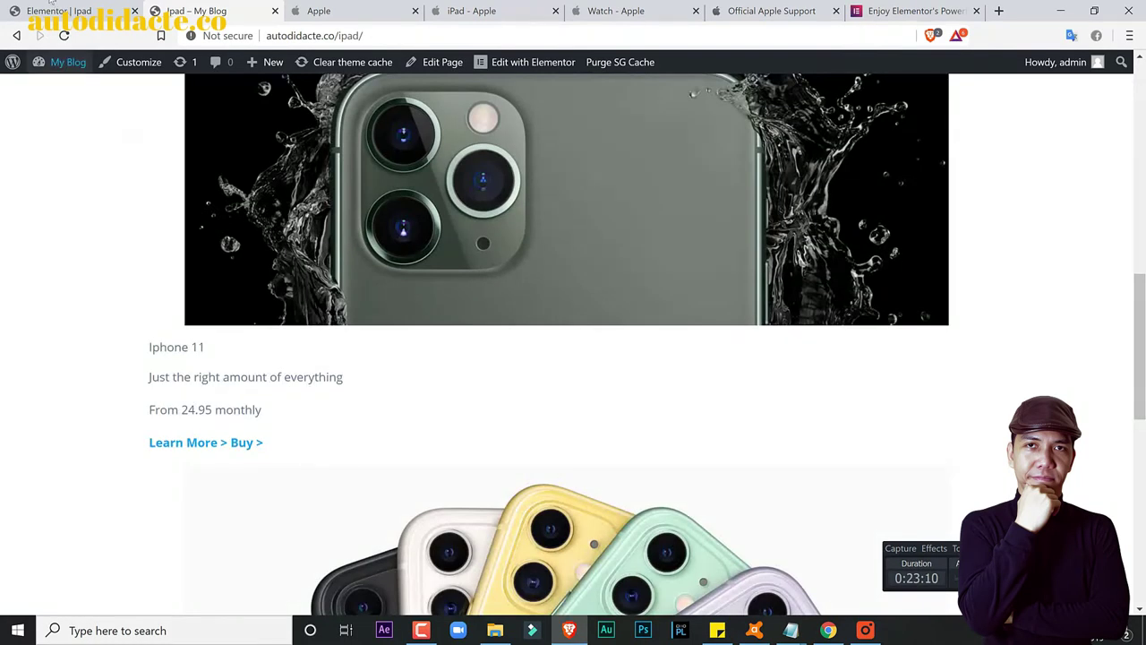
{"action": "left_click", "coordinate": [45, 5]}
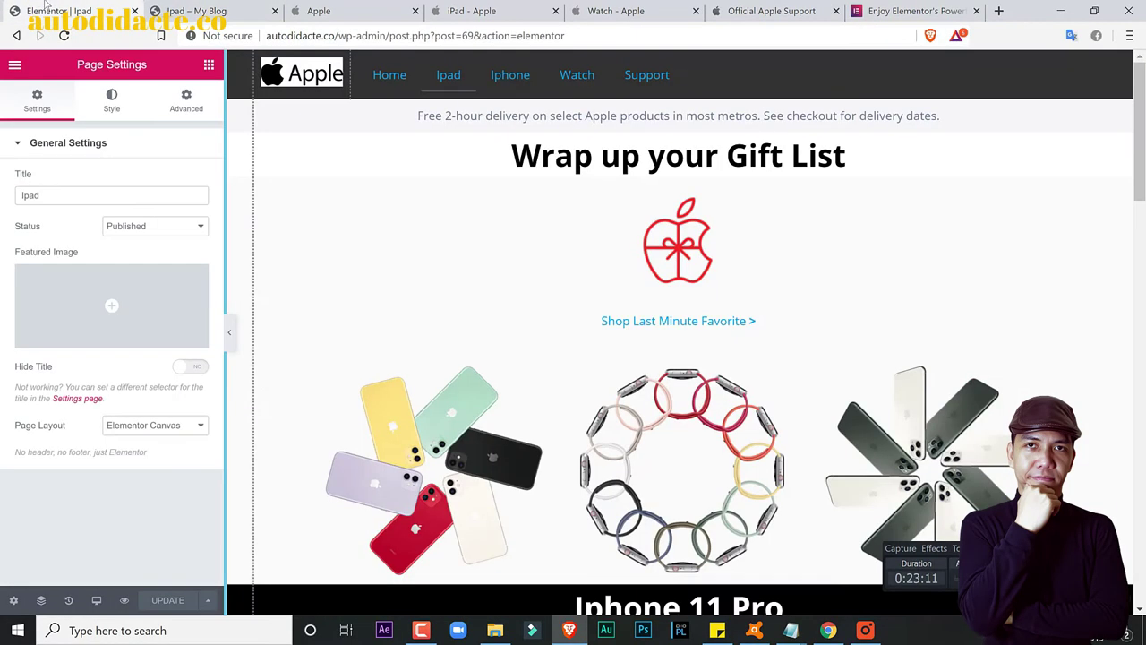
Step: Switch the Page Layout to Default and back to Elementor Canvas, then update the page
{"action": "left_click", "coordinate": [135, 426]}
{"action": "left_click", "coordinate": [144, 439]}
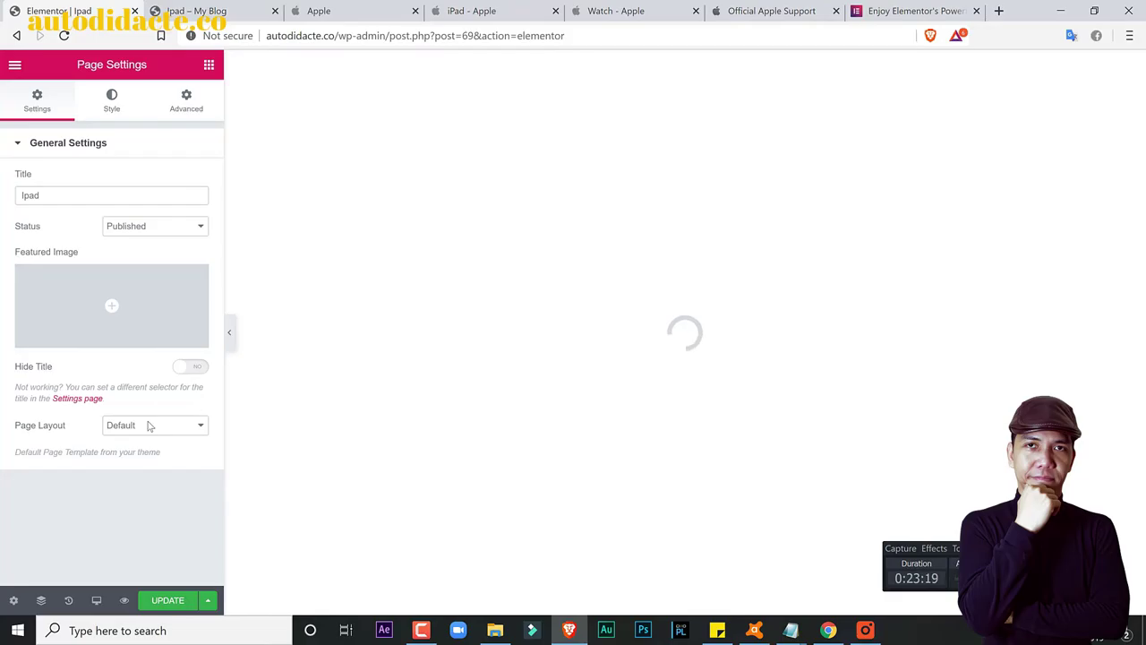
{"action": "left_click", "coordinate": [149, 426]}
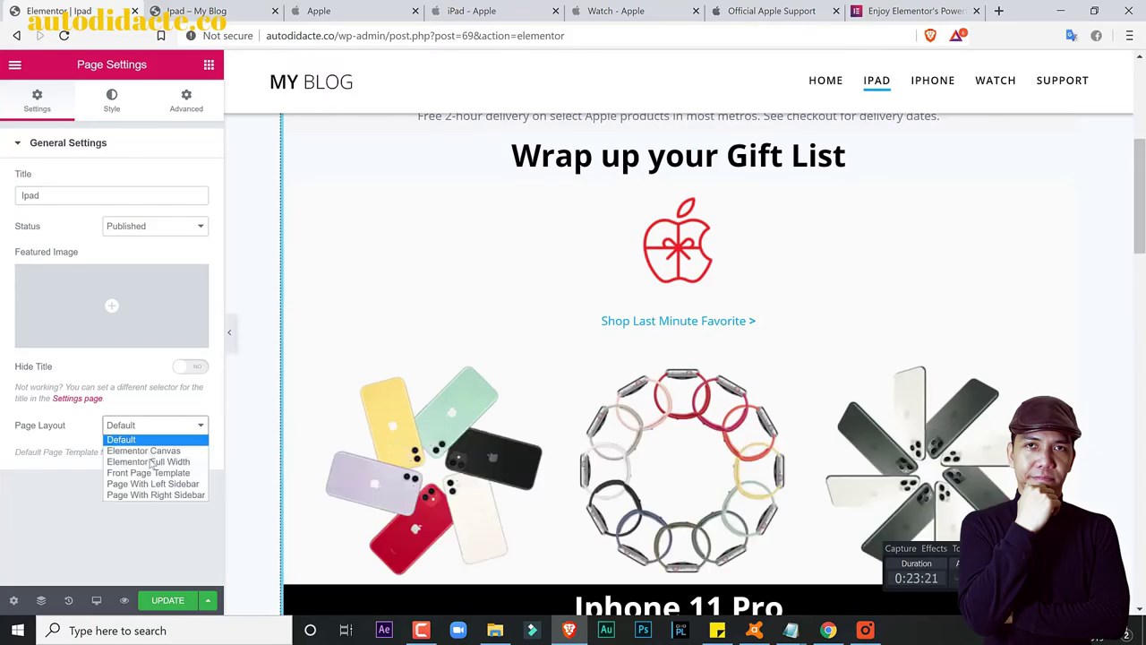
{"action": "left_click", "coordinate": [148, 450]}
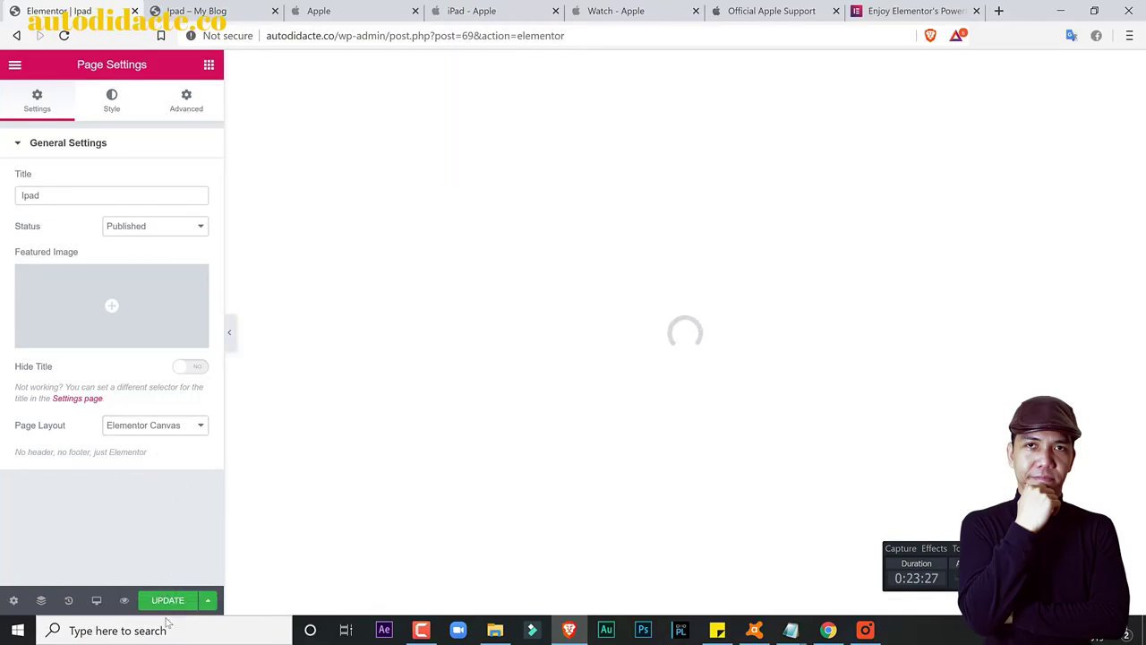
{"action": "left_click", "coordinate": [161, 601]}
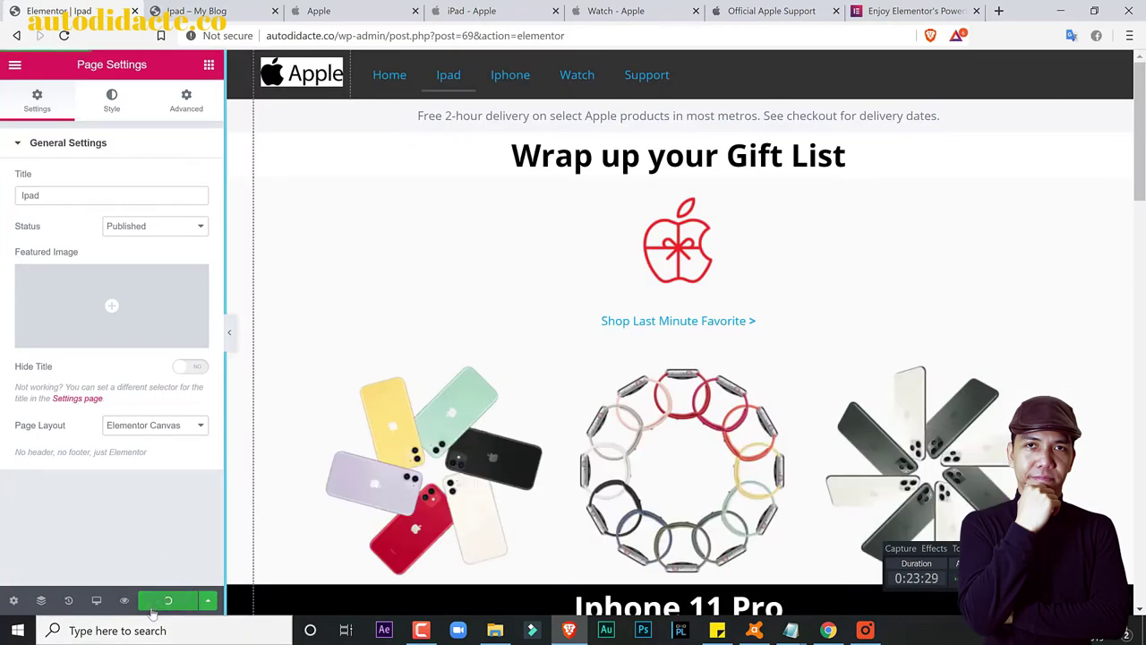
Step: Reload the live Ipad page to confirm the dark Apple-style nav bar, then return to the editor
{"action": "left_click", "coordinate": [197, 11]}
{"action": "left_click", "coordinate": [64, 36]}
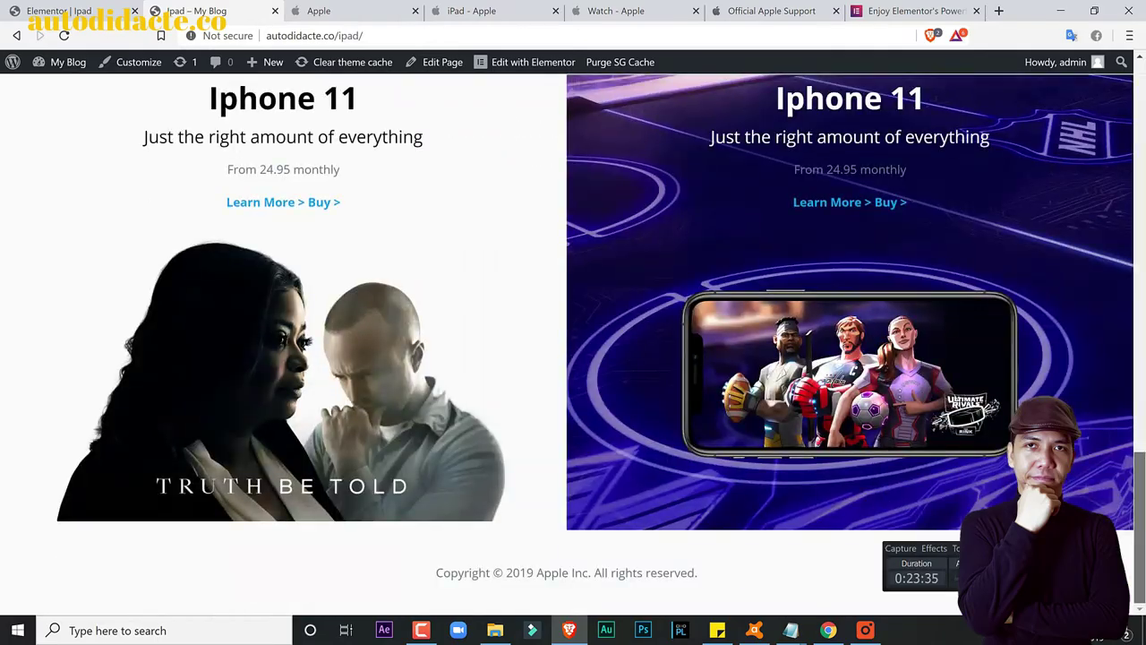
{"action": "scroll", "coordinate": [430, 258], "scroll_direction": "up", "scroll_amount": 15}
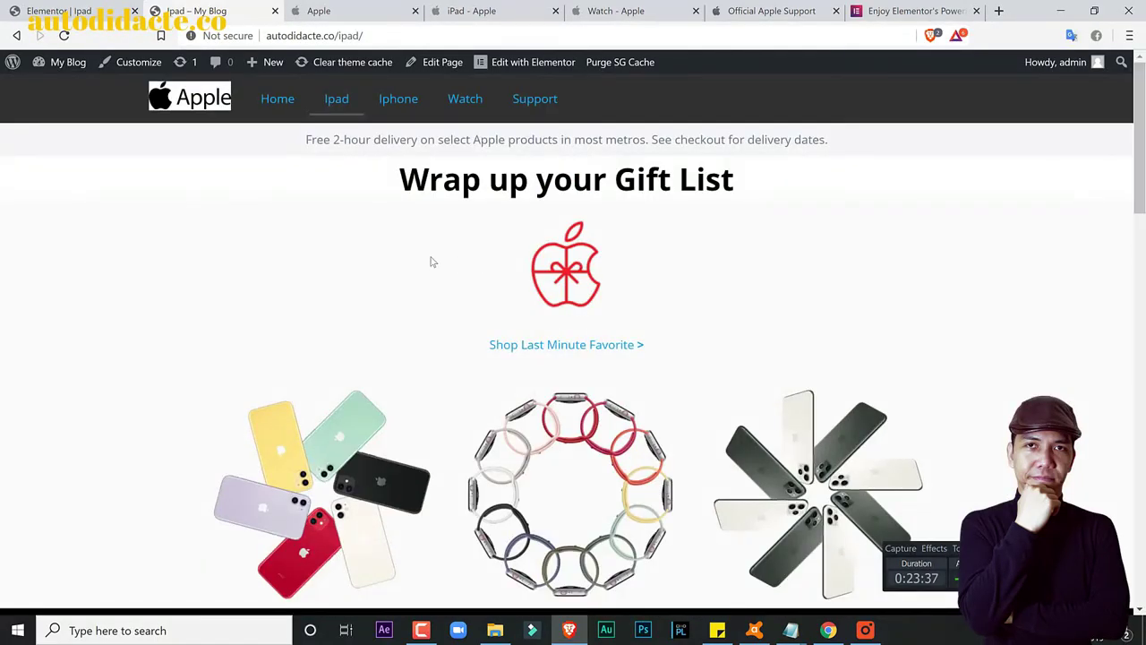
{"action": "key", "text": "ctrl+Page_Up"}
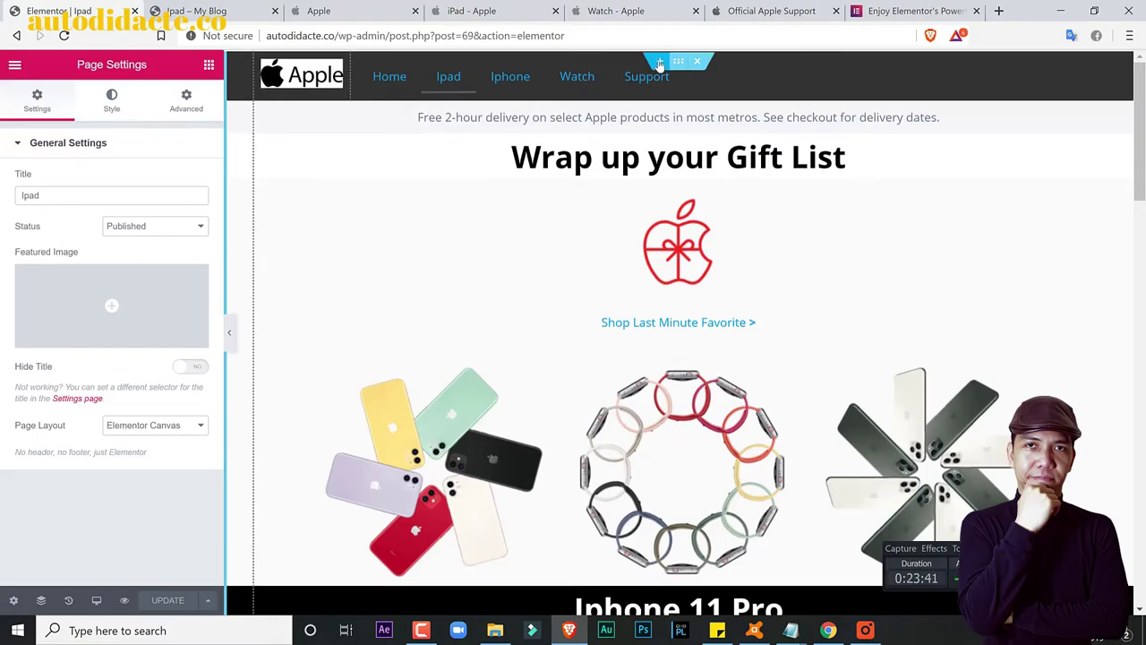
Step: Insert the saved Apple nav template from My Templates above the header, without importing its page settings
{"action": "left_click", "coordinate": [660, 60]}
{"action": "left_click", "coordinate": [699, 119]}
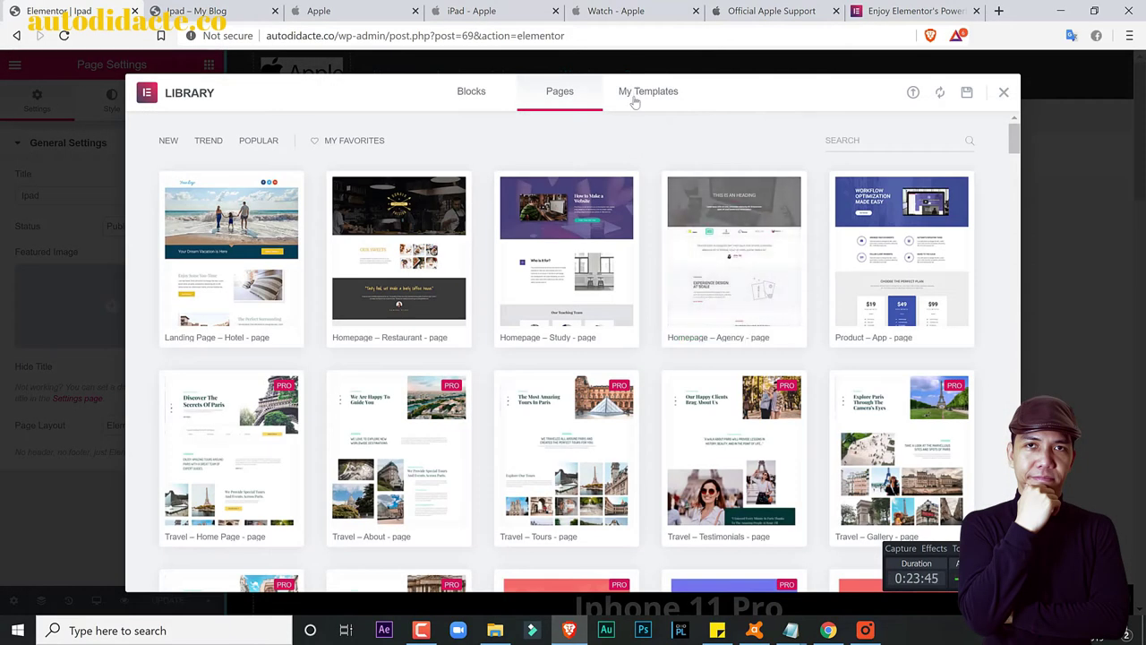
{"action": "left_click", "coordinate": [637, 95]}
{"action": "left_click", "coordinate": [877, 261]}
{"action": "left_click", "coordinate": [534, 396]}
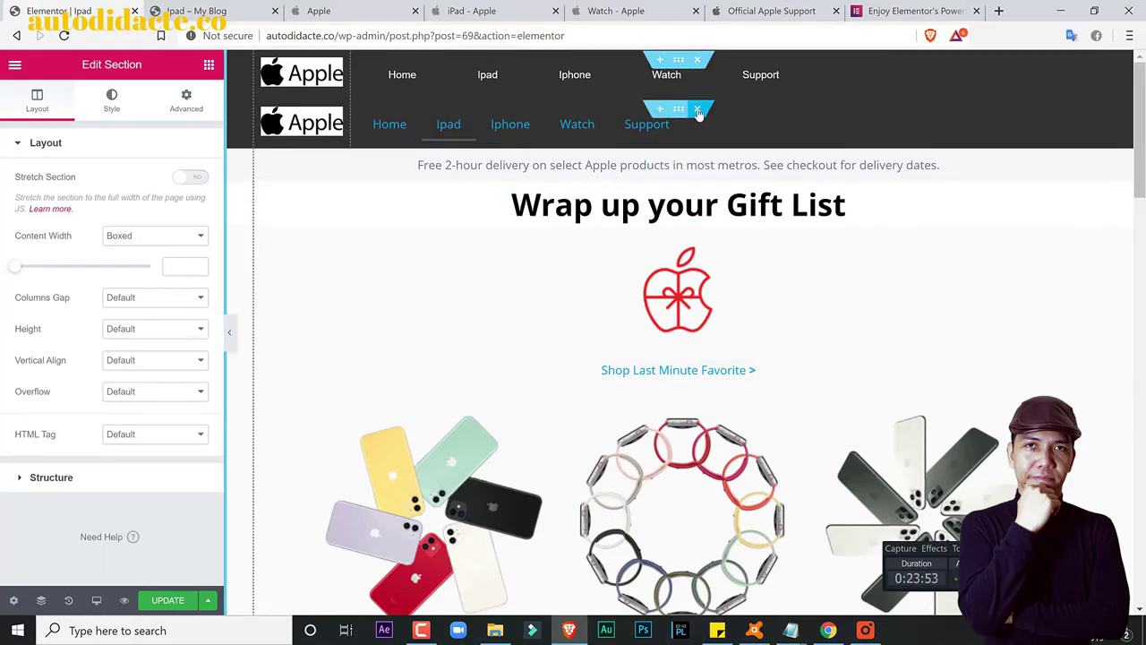
Step: Delete the old blue-link header section, reload the live Ipad page and compare it with apple.com
{"action": "left_click", "coordinate": [697, 109]}
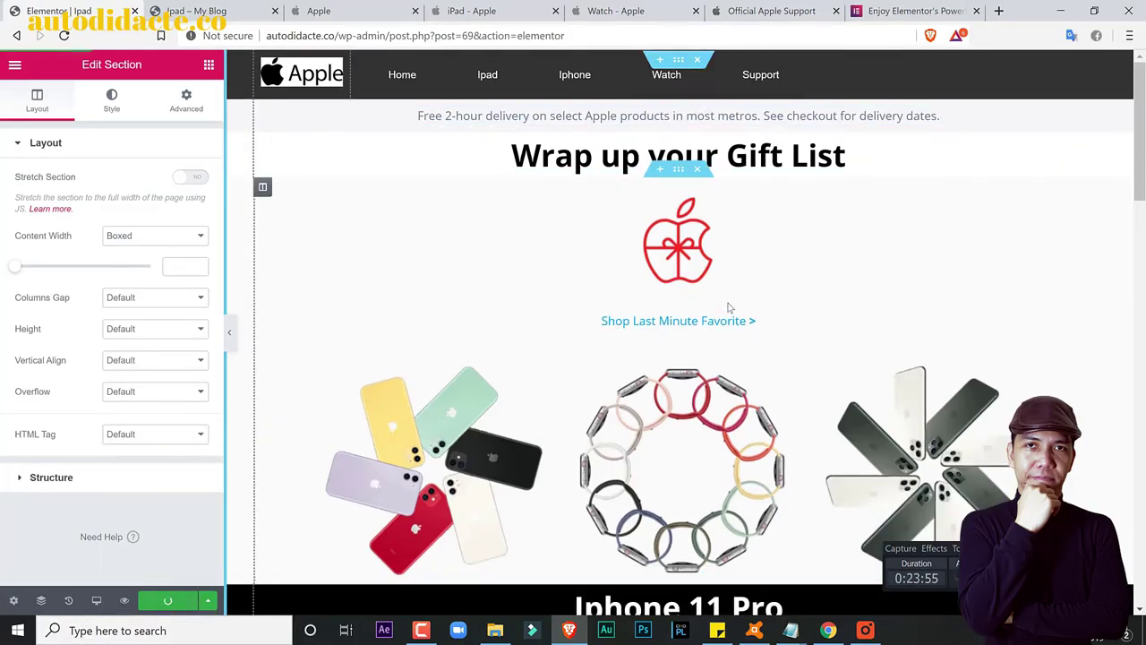
{"action": "left_click", "coordinate": [265, 11]}
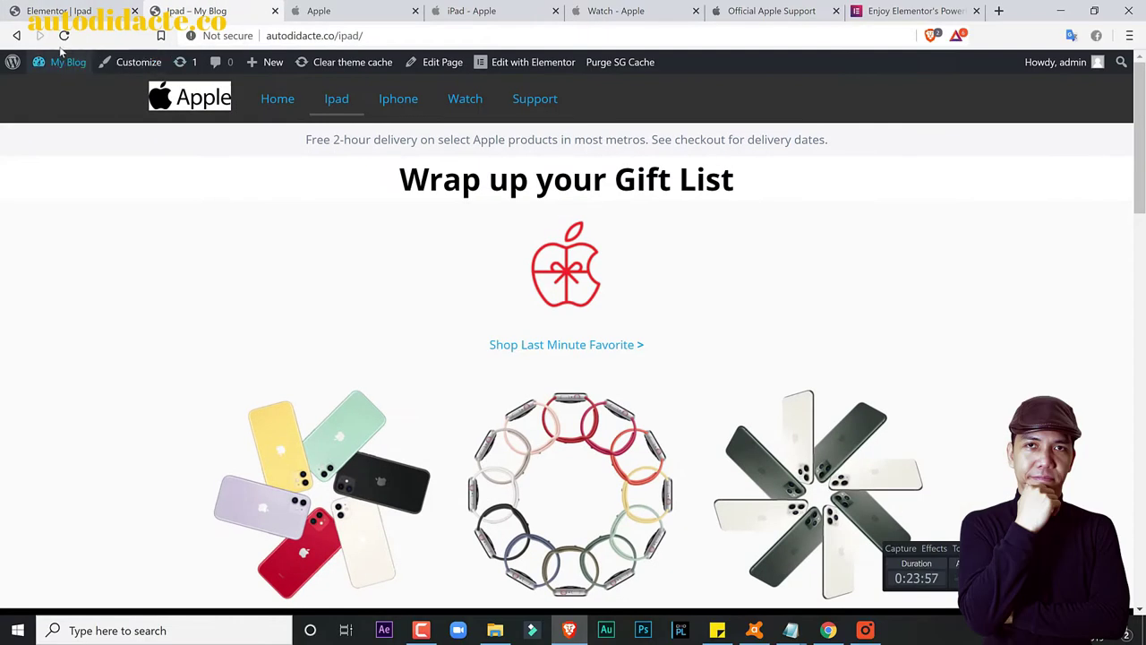
{"action": "left_click", "coordinate": [70, 38]}
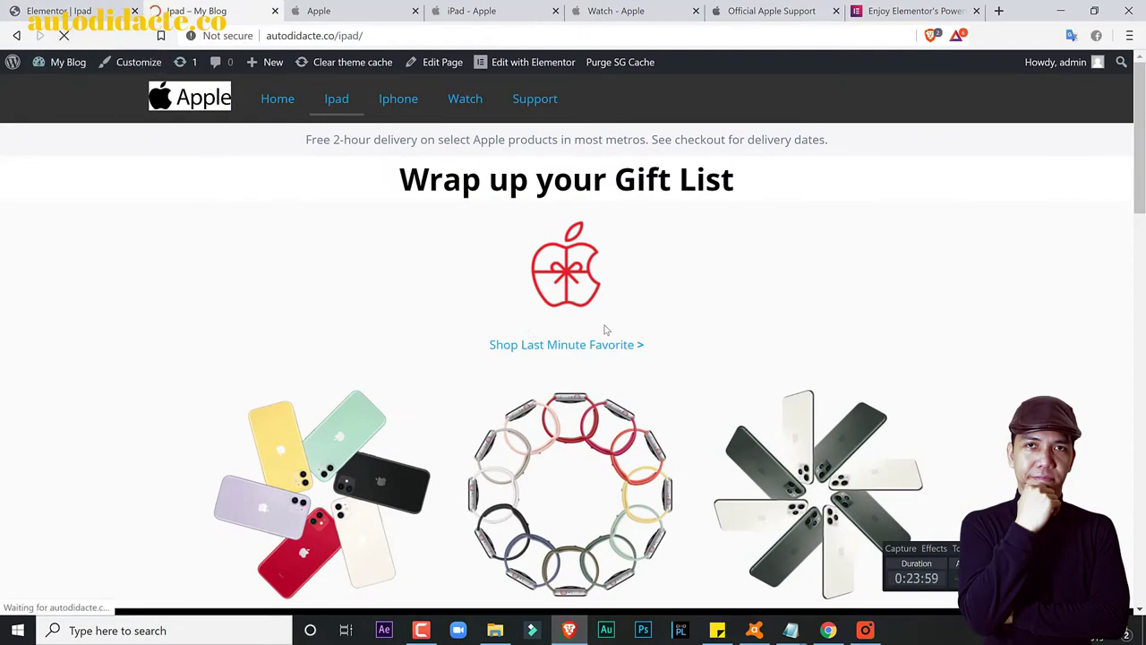
{"action": "left_click", "coordinate": [341, 7]}
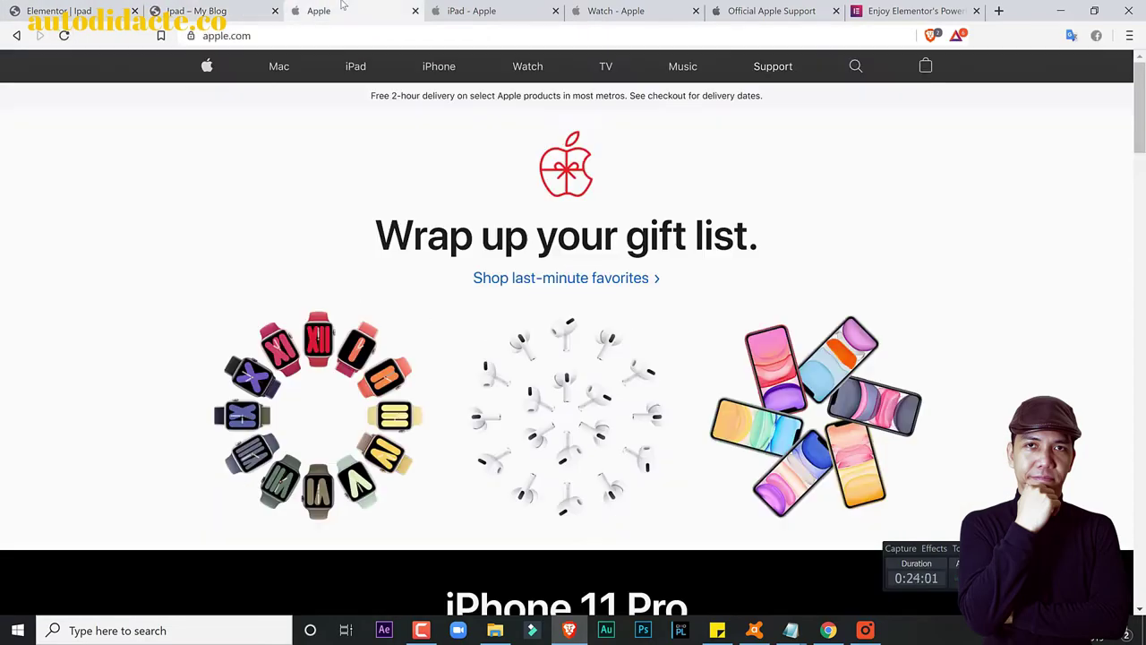
{"action": "left_click", "coordinate": [196, 7]}
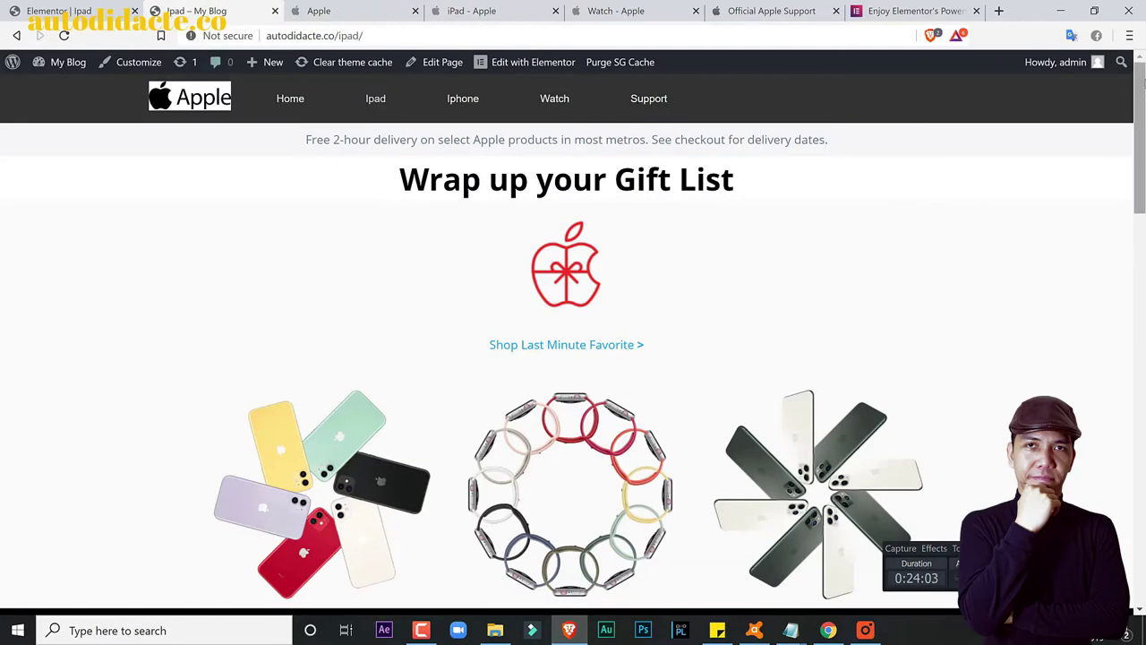
{"action": "scroll", "coordinate": [836, 236], "scroll_direction": "down", "scroll_amount": 6}
{"action": "scroll", "coordinate": [573, 340], "scroll_direction": "up", "scroll_amount": 8}
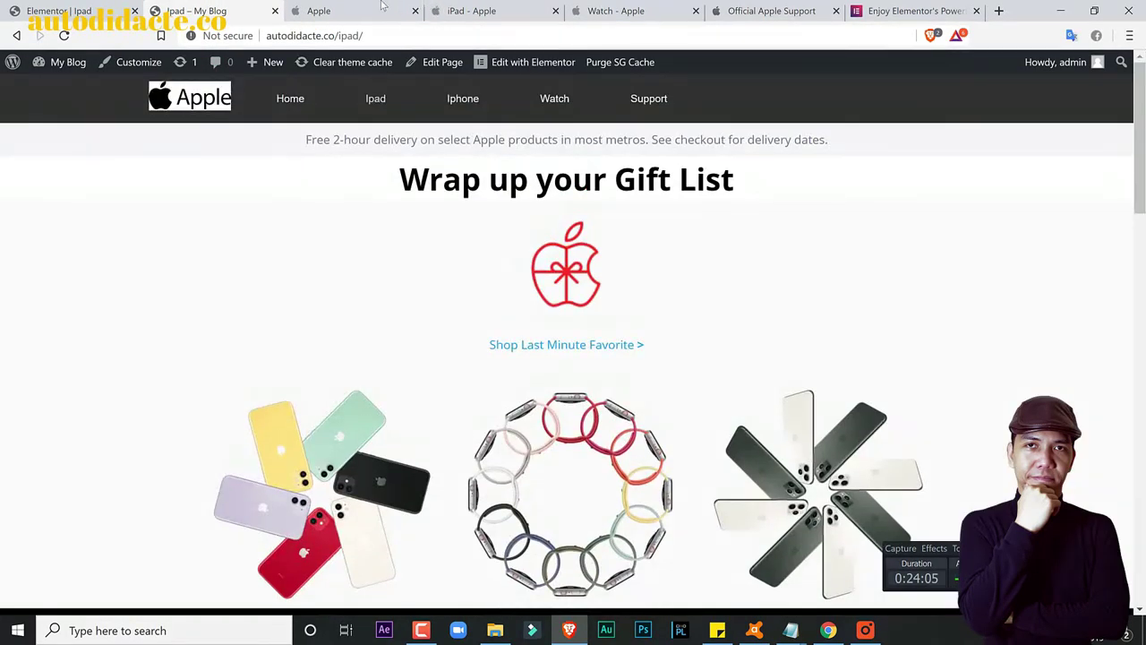
{"action": "left_click", "coordinate": [384, 7]}
{"action": "left_click", "coordinate": [355, 67]}
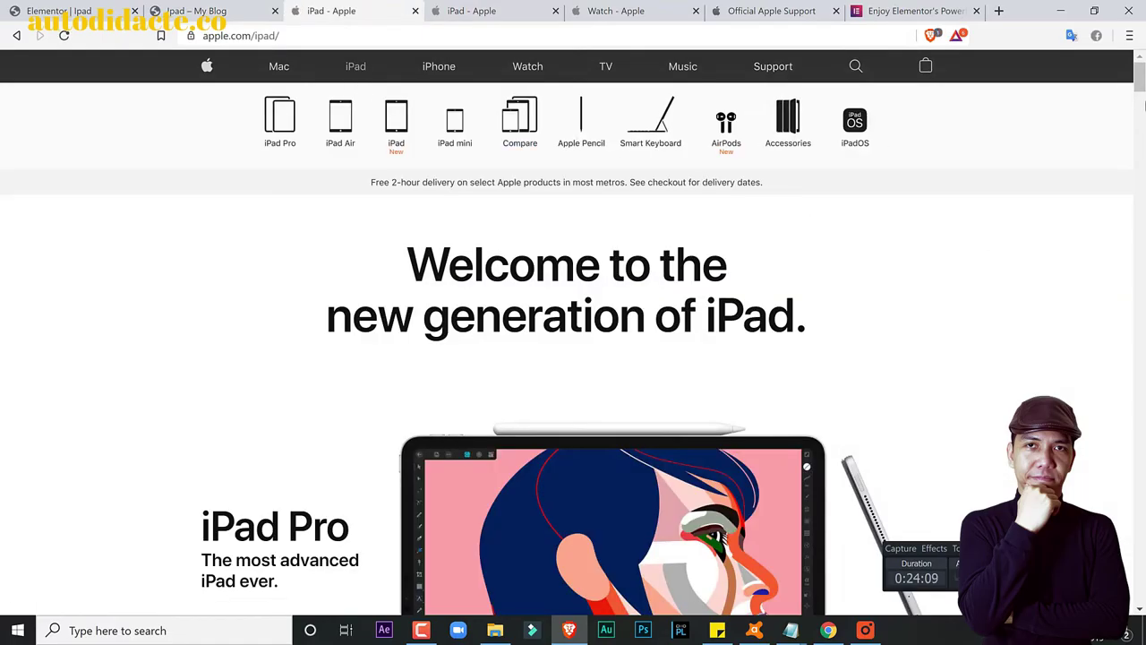
{"action": "scroll", "coordinate": [573, 340], "scroll_direction": "down", "scroll_amount": 8}
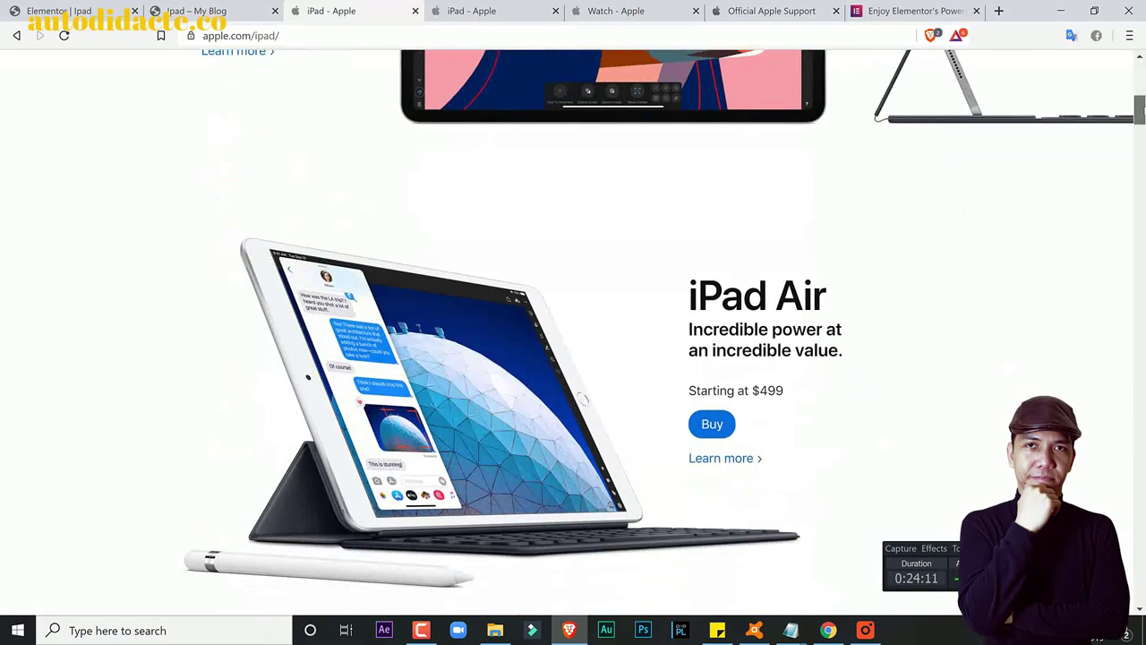
{"action": "scroll", "coordinate": [573, 341], "scroll_direction": "down", "scroll_amount": 8}
{"action": "scroll", "coordinate": [573, 340], "scroll_direction": "up", "scroll_amount": 5}
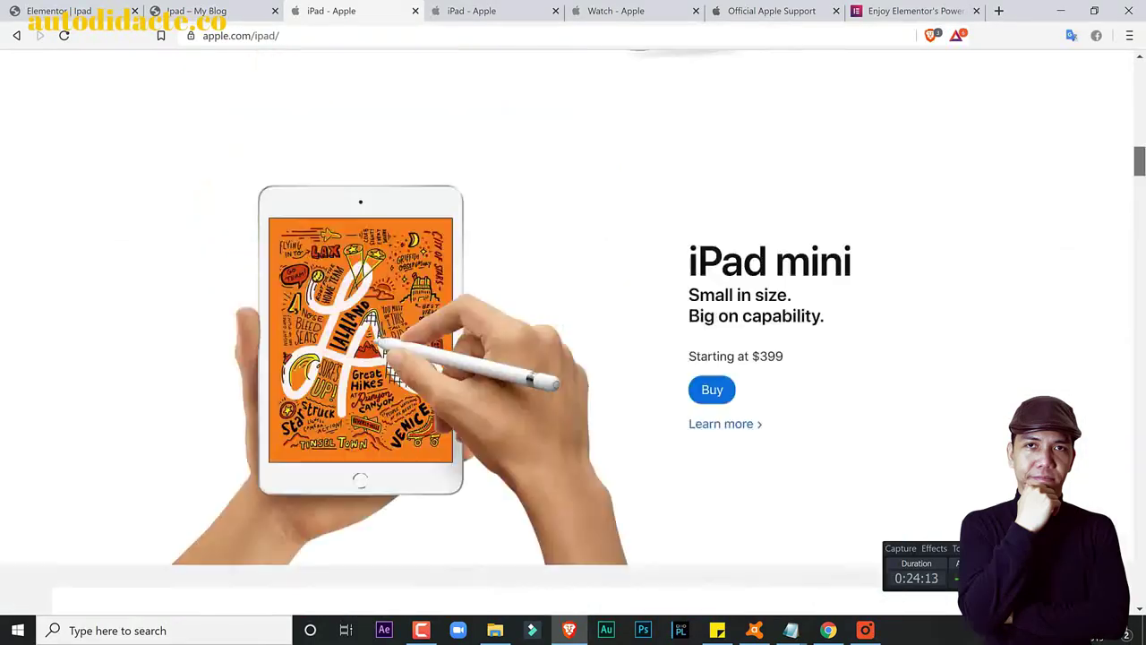
{"action": "scroll", "coordinate": [835, 372], "scroll_direction": "up", "scroll_amount": 6}
{"action": "scroll", "coordinate": [835, 372], "scroll_direction": "down", "scroll_amount": 15}
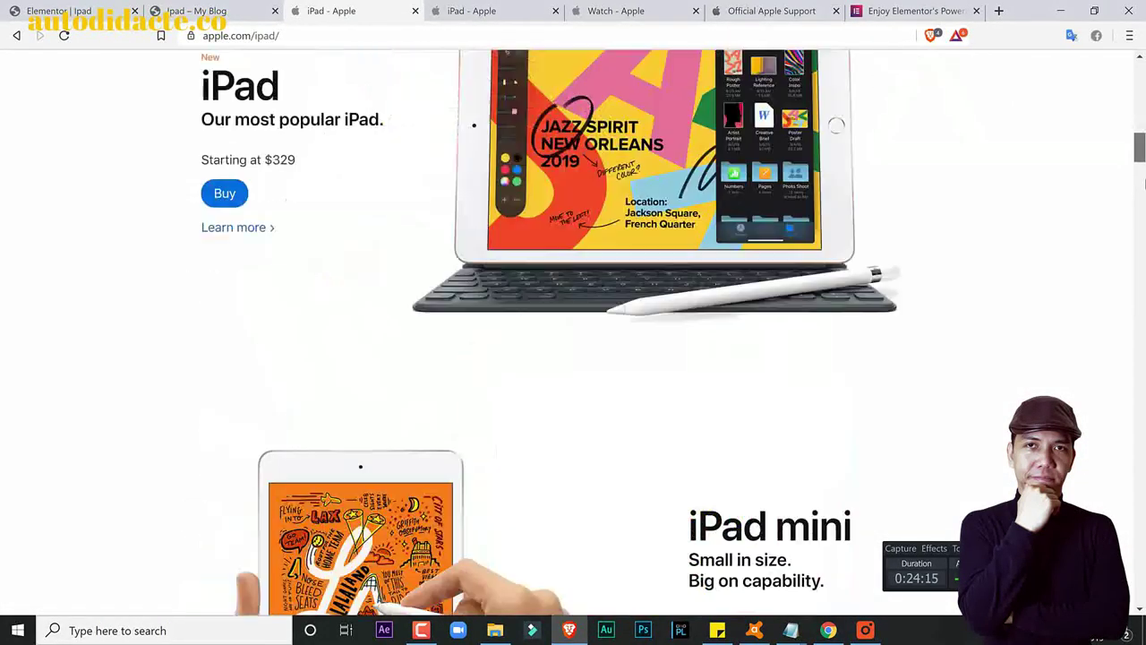
{"action": "scroll", "coordinate": [416, 202], "scroll_direction": "up", "scroll_amount": 7}
{"action": "scroll", "coordinate": [415, 203], "scroll_direction": "down", "scroll_amount": 2}
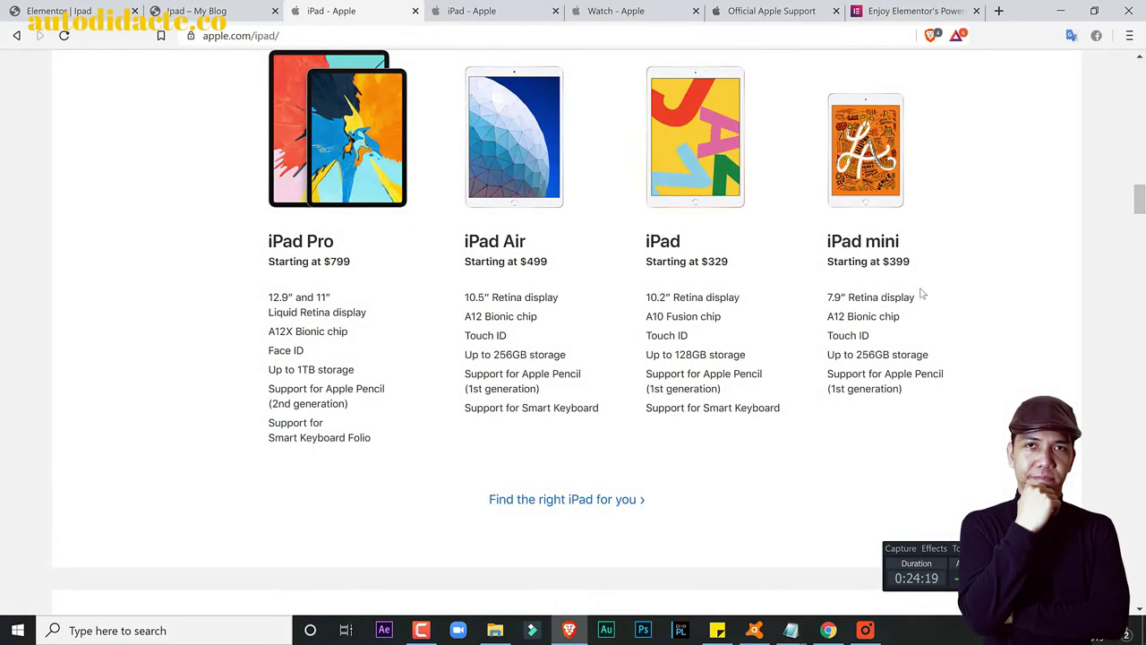
{"action": "scroll", "coordinate": [229, 250], "scroll_direction": "up", "scroll_amount": 2}
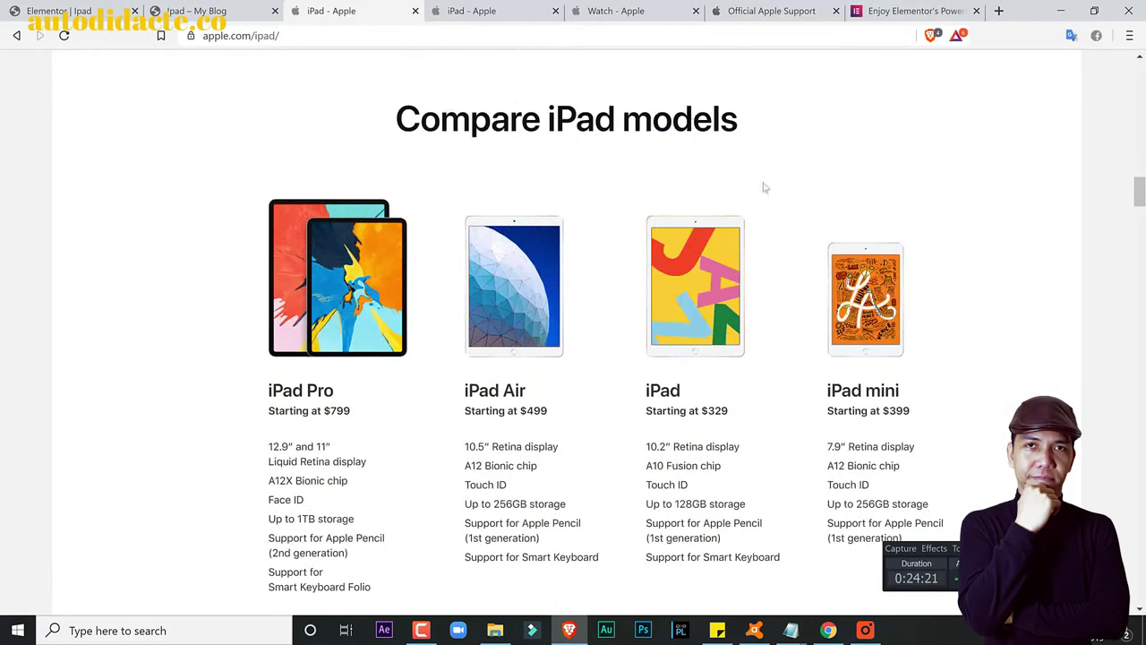
{"action": "scroll", "coordinate": [926, 386], "scroll_direction": "down", "scroll_amount": 5}
{"action": "scroll", "coordinate": [927, 386], "scroll_direction": "down", "scroll_amount": 3}
{"action": "scroll", "coordinate": [927, 394], "scroll_direction": "down", "scroll_amount": 7}
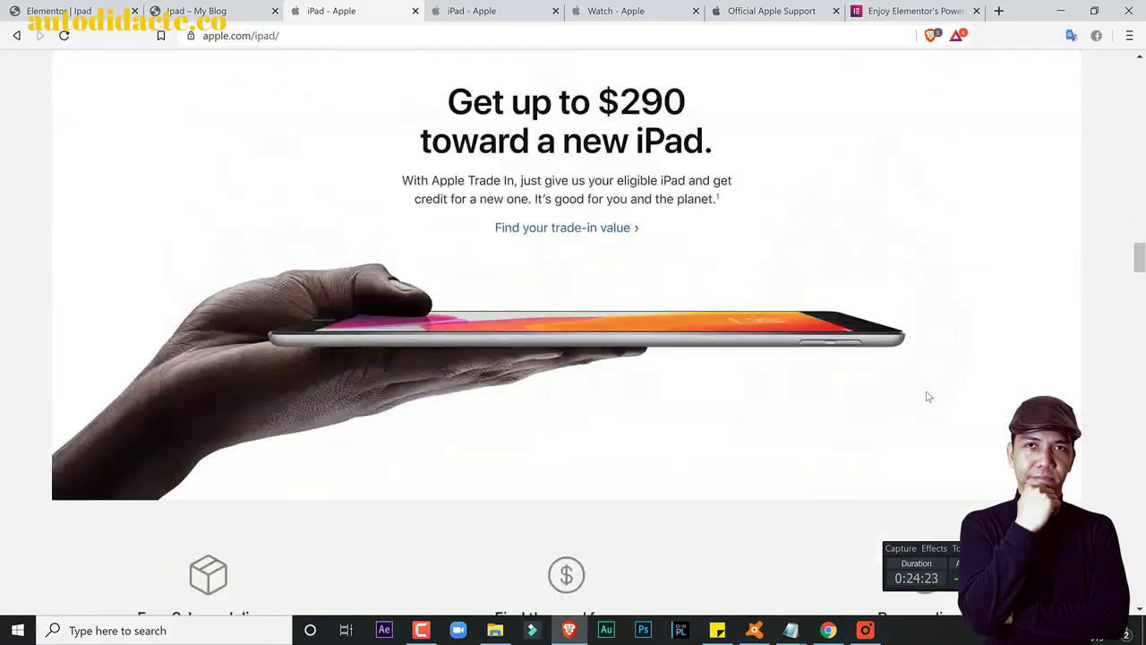
{"action": "scroll", "coordinate": [913, 394], "scroll_direction": "up", "scroll_amount": 2}
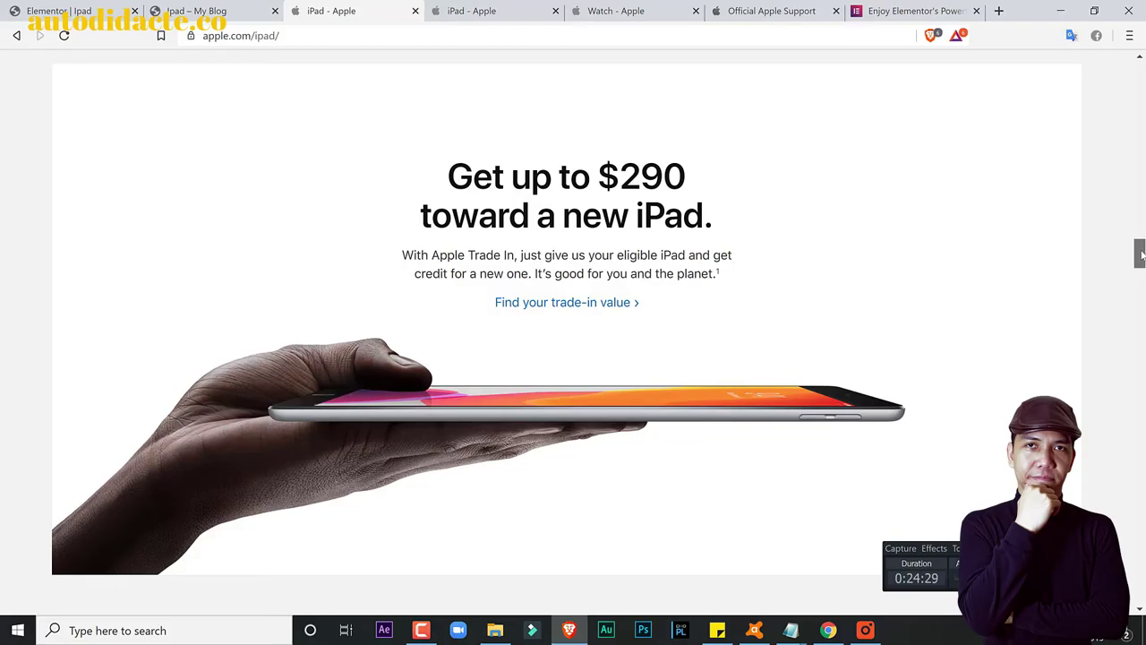
{"action": "scroll", "coordinate": [775, 274], "scroll_direction": "down", "scroll_amount": 14}
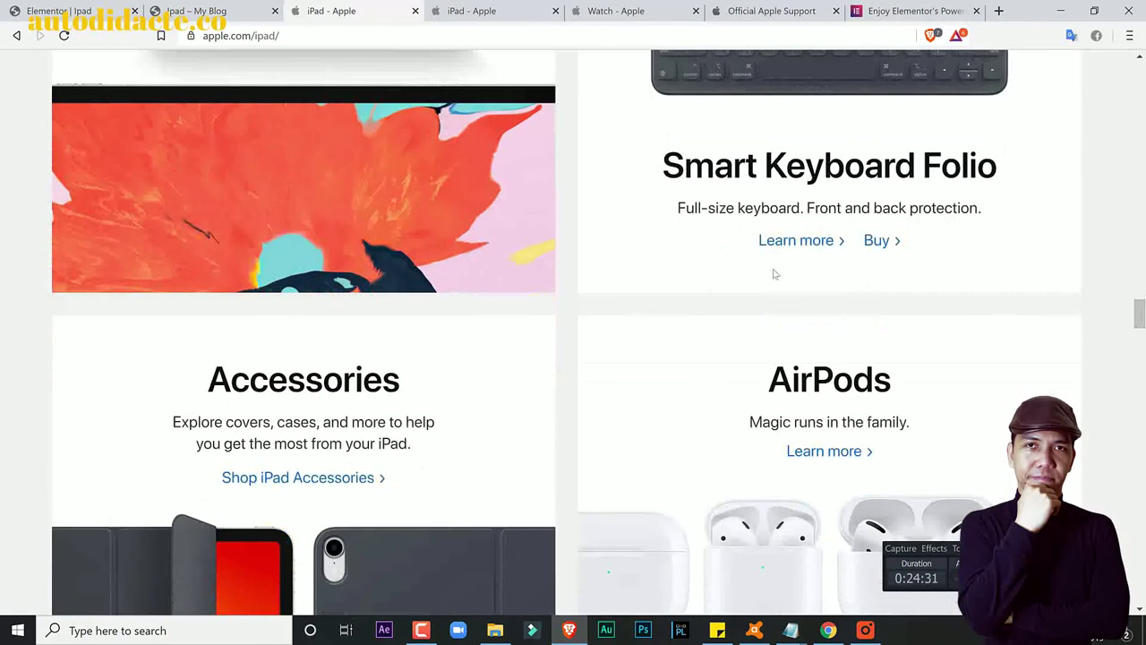
{"action": "scroll", "coordinate": [775, 274], "scroll_direction": "down", "scroll_amount": 12}
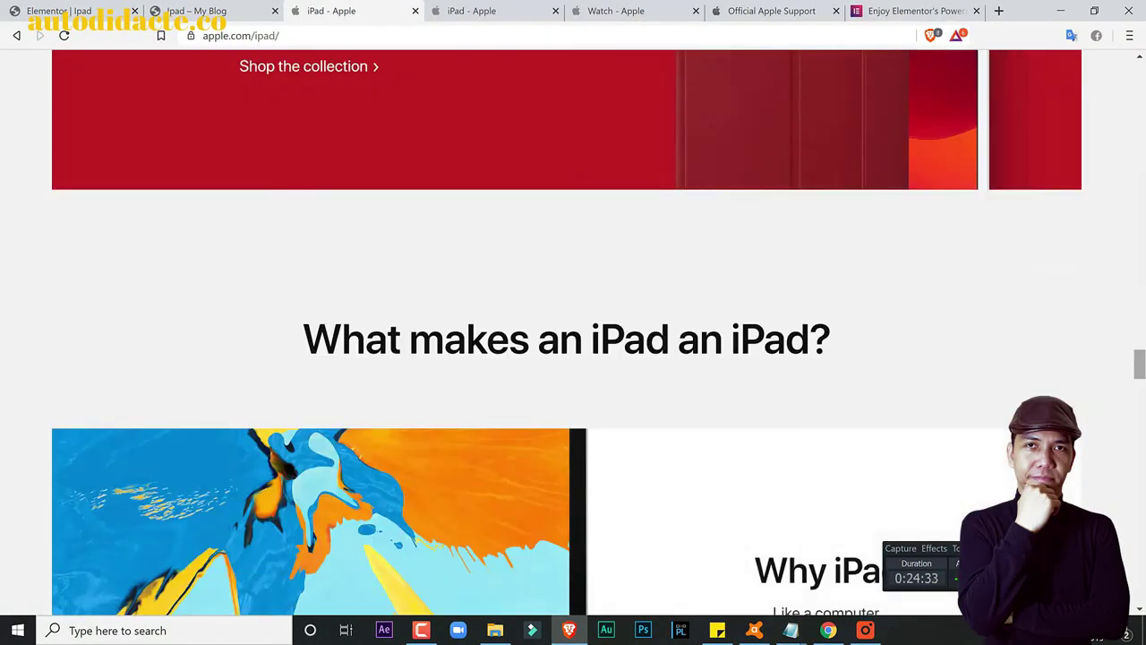
{"action": "scroll", "coordinate": [573, 333], "scroll_direction": "down", "scroll_amount": 15}
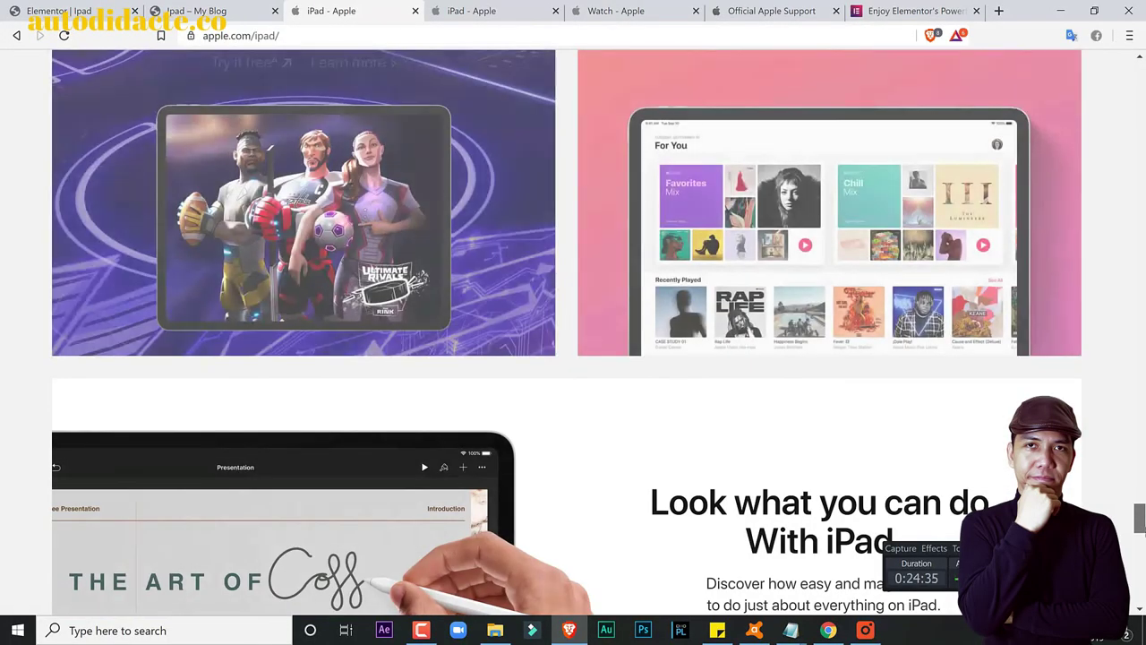
{"action": "scroll", "coordinate": [573, 332], "scroll_direction": "down", "scroll_amount": 10}
{"action": "key", "text": "Home"}
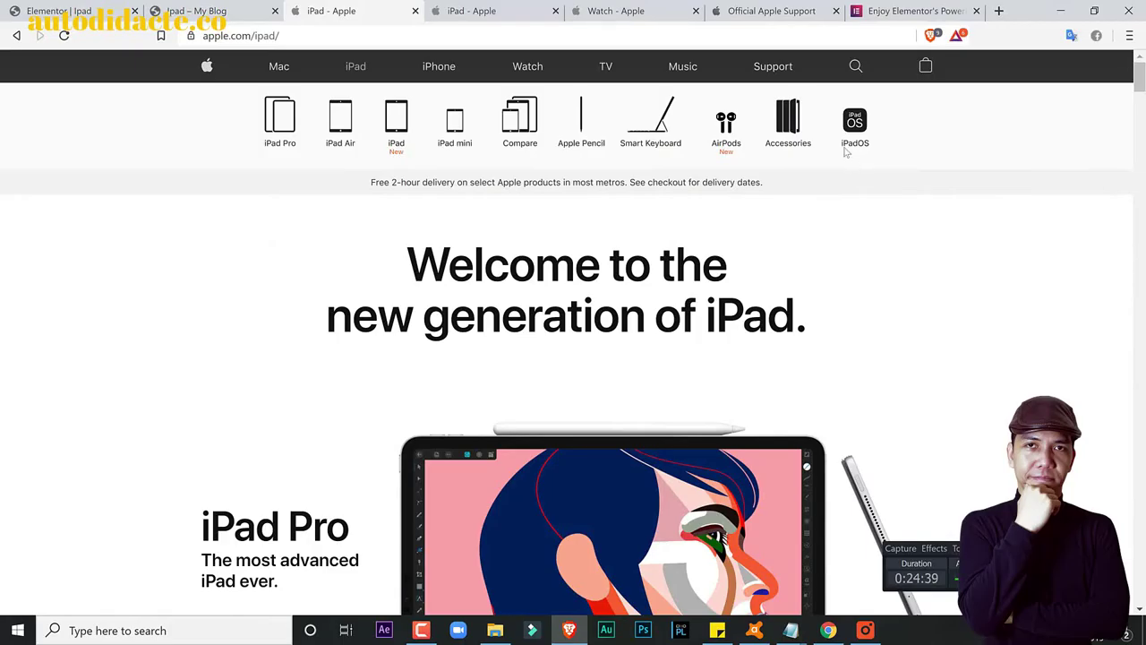
{"action": "left_click", "coordinate": [905, 9]}
Step: Scroll elementor.com to the Essentials and Workflow features, then return to the 'Elementor | Ipad' editor tab
{"action": "scroll", "coordinate": [840, 353], "scroll_direction": "down", "scroll_amount": 2}
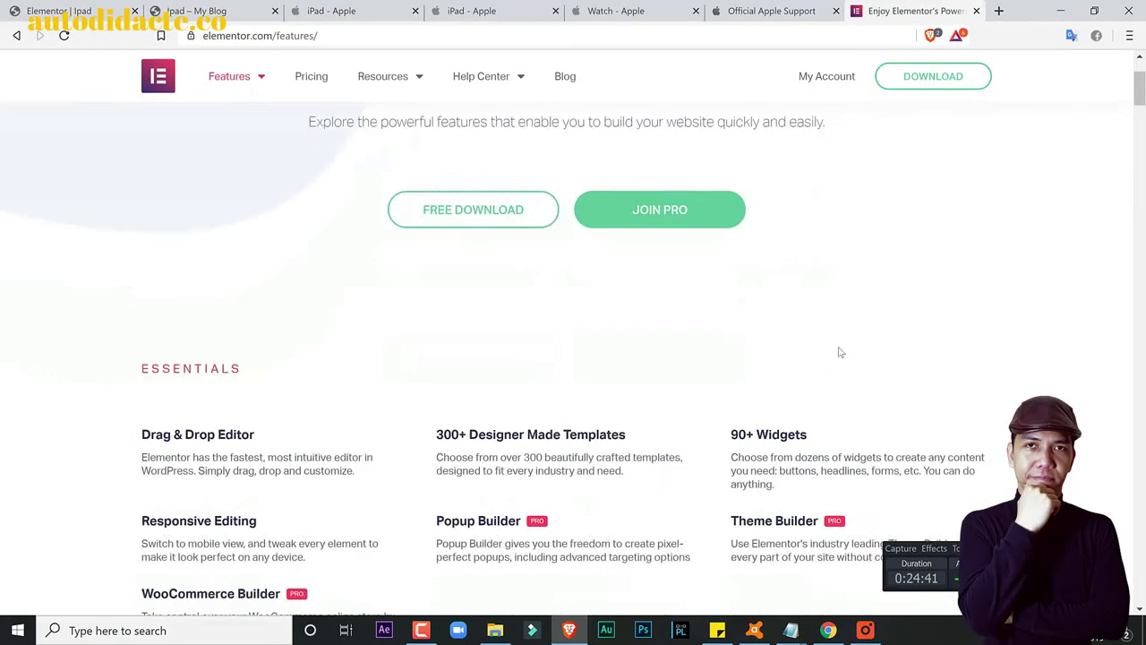
{"action": "scroll", "coordinate": [840, 353], "scroll_direction": "down", "scroll_amount": 1}
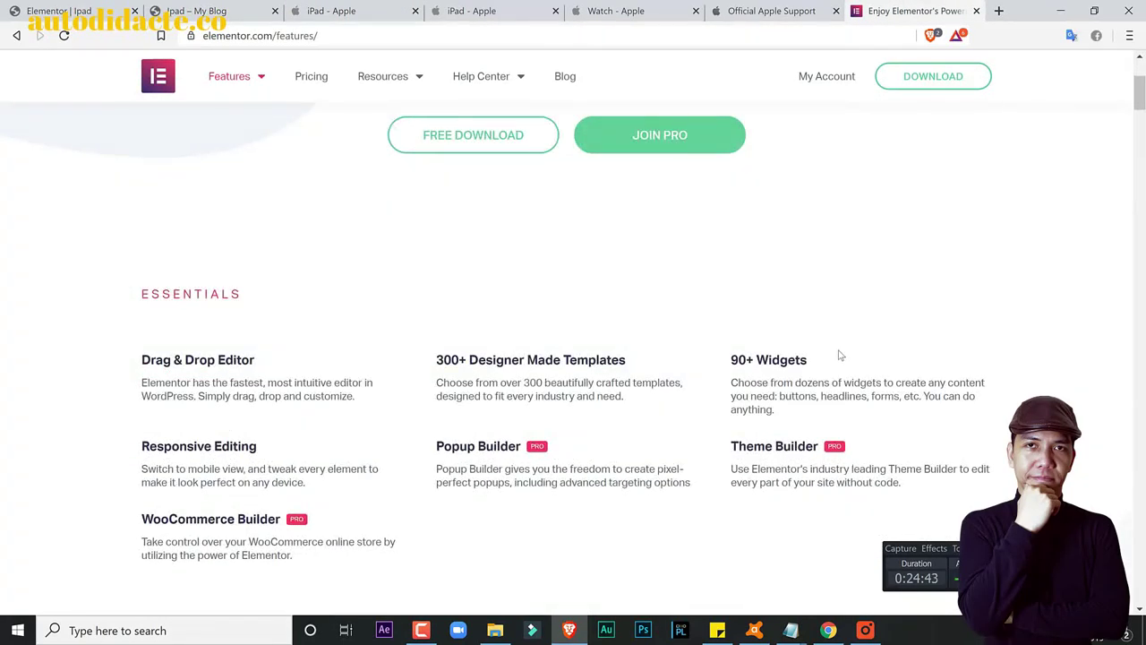
{"action": "scroll", "coordinate": [825, 362], "scroll_direction": "down", "scroll_amount": 1}
{"action": "scroll", "coordinate": [825, 362], "scroll_direction": "down", "scroll_amount": 1}
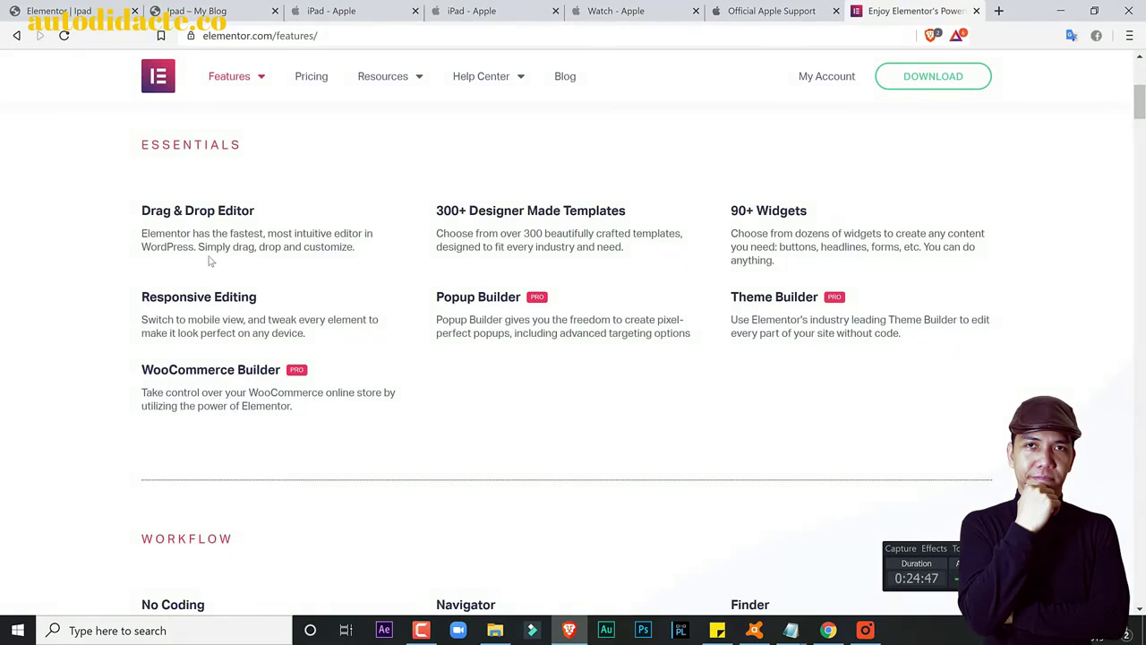
{"action": "scroll", "coordinate": [487, 385], "scroll_direction": "down", "scroll_amount": 1}
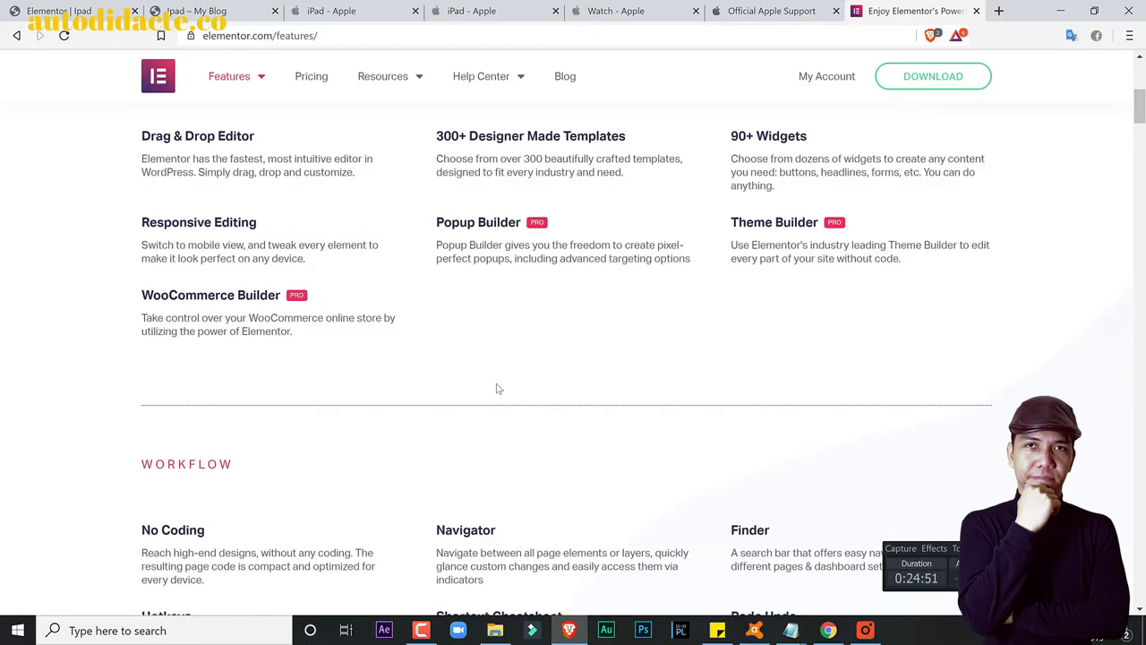
{"action": "scroll", "coordinate": [499, 389], "scroll_direction": "up", "scroll_amount": 1}
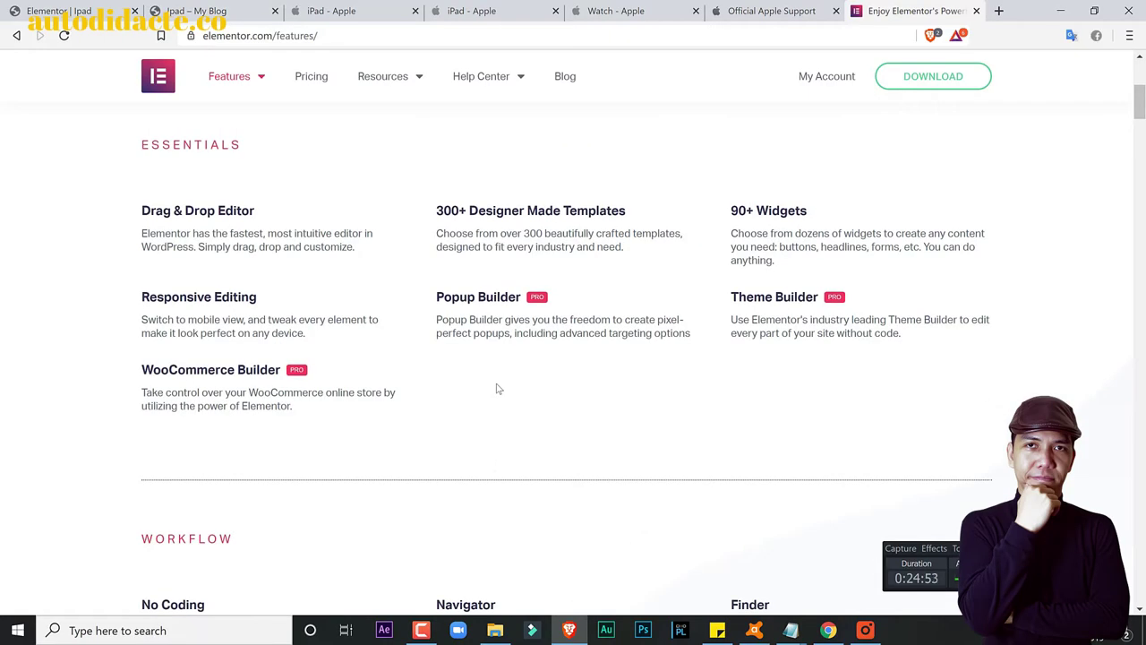
{"action": "left_click", "coordinate": [89, 9]}
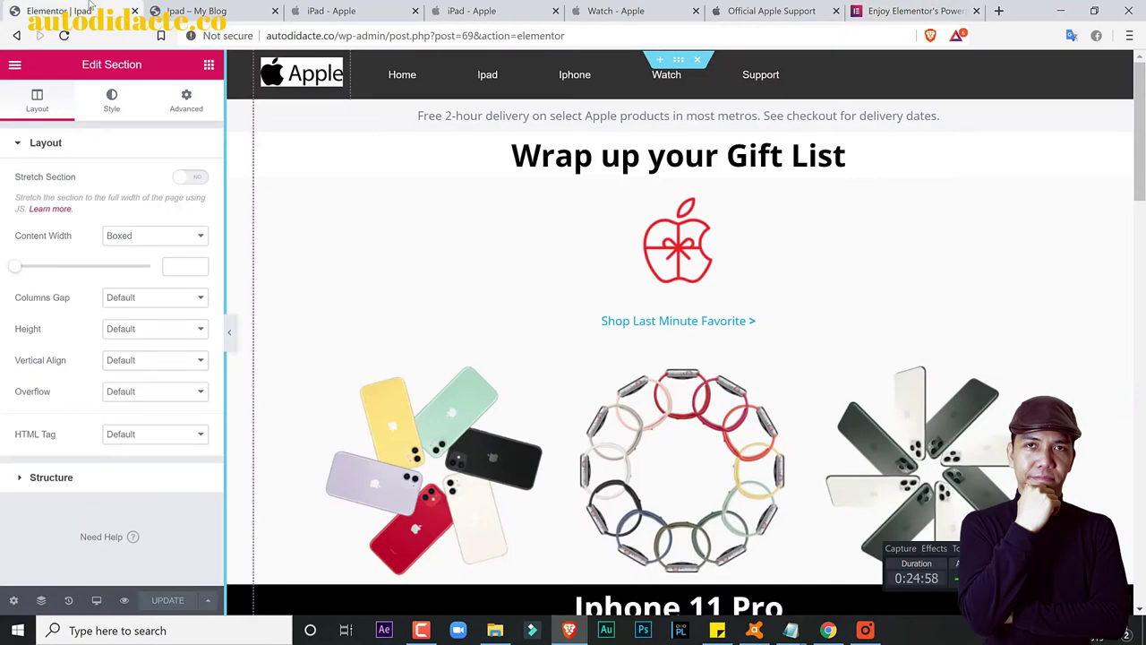
Step: From the Elements panel, try dropping an Image widget and add a Heading widget to the gift-list section
{"action": "left_click", "coordinate": [14, 65]}
{"action": "left_click", "coordinate": [15, 65]}
{"action": "left_click_drag", "start_coordinate": [57, 269], "coordinate": [516, 261]}
{"action": "left_click_drag", "start_coordinate": [139, 257], "coordinate": [67, 215]}
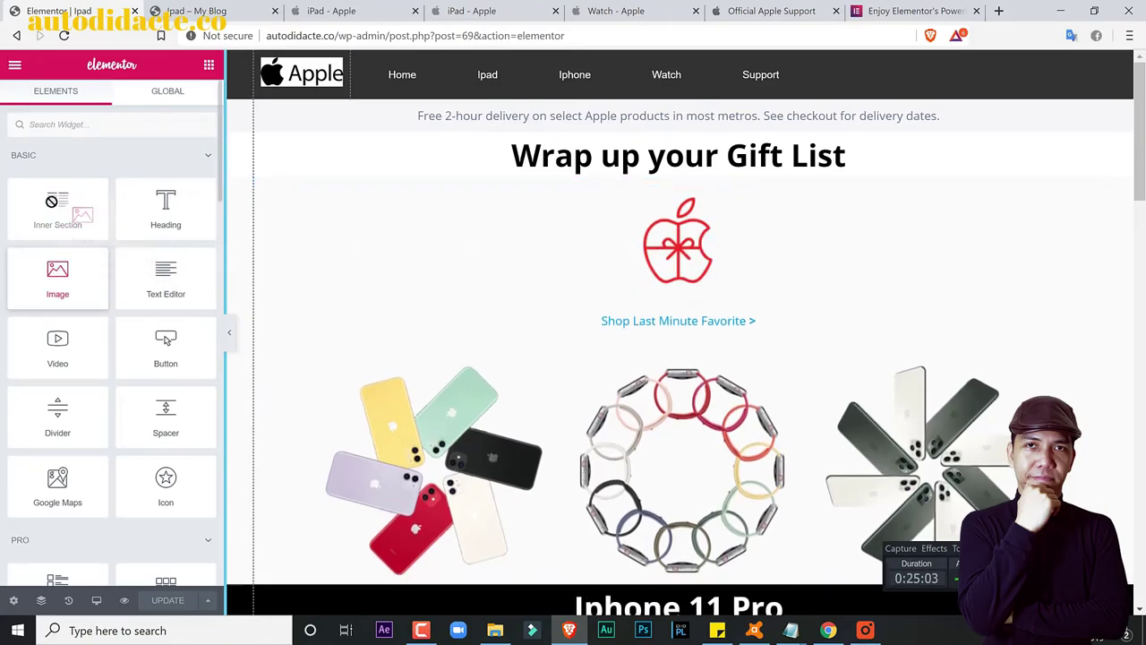
{"action": "left_click_drag", "start_coordinate": [161, 205], "coordinate": [118, 230]}
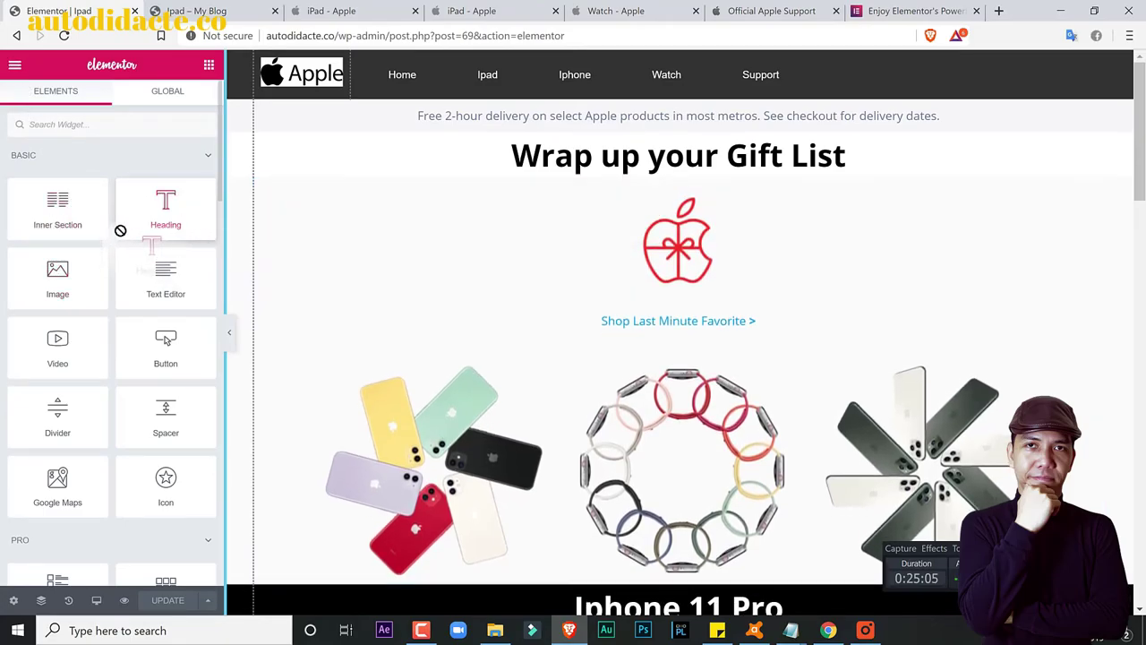
Step: Move the apple and watches section above the iPhone section, drag another gift-list section upward, then return to elementor.com
{"action": "left_click", "coordinate": [899, 11]}
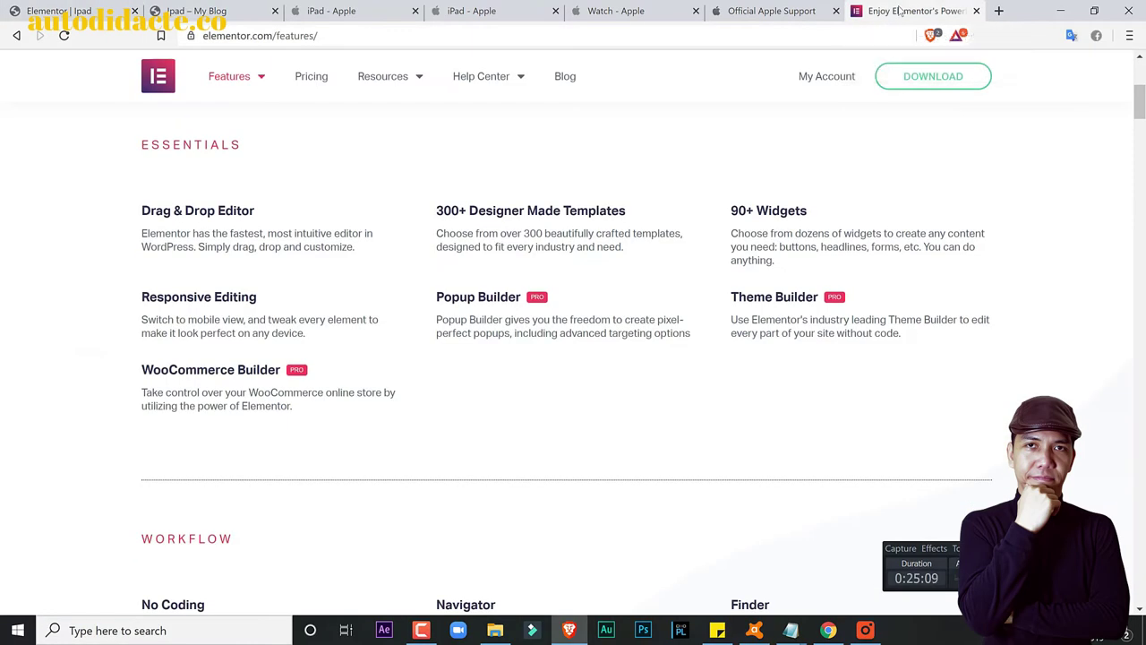
{"action": "left_click", "coordinate": [70, 9]}
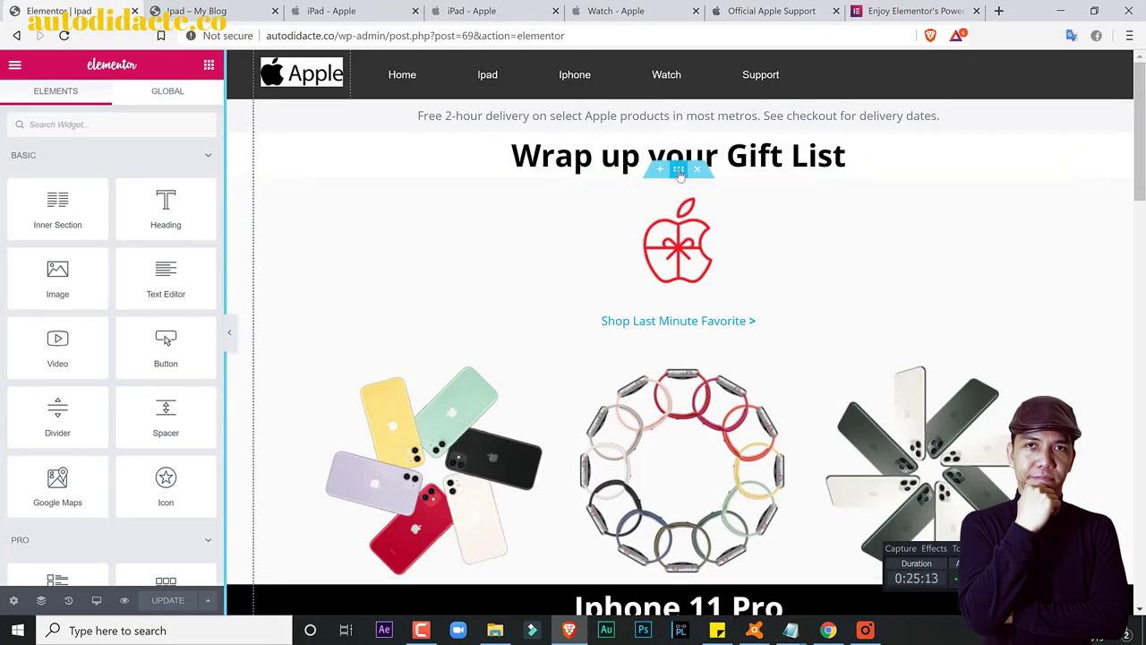
{"action": "left_click_drag", "start_coordinate": [678, 158], "coordinate": [678, 136]}
{"action": "scroll", "coordinate": [717, 267], "scroll_direction": "down", "scroll_amount": 1}
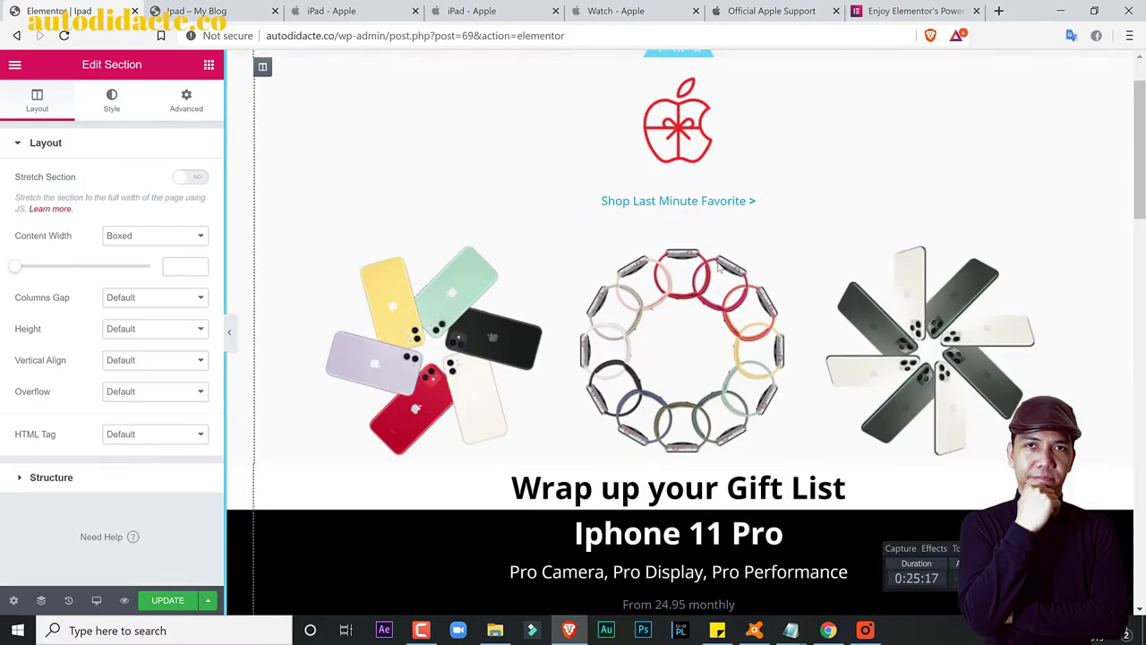
{"action": "scroll", "coordinate": [717, 267], "scroll_direction": "down", "scroll_amount": 1}
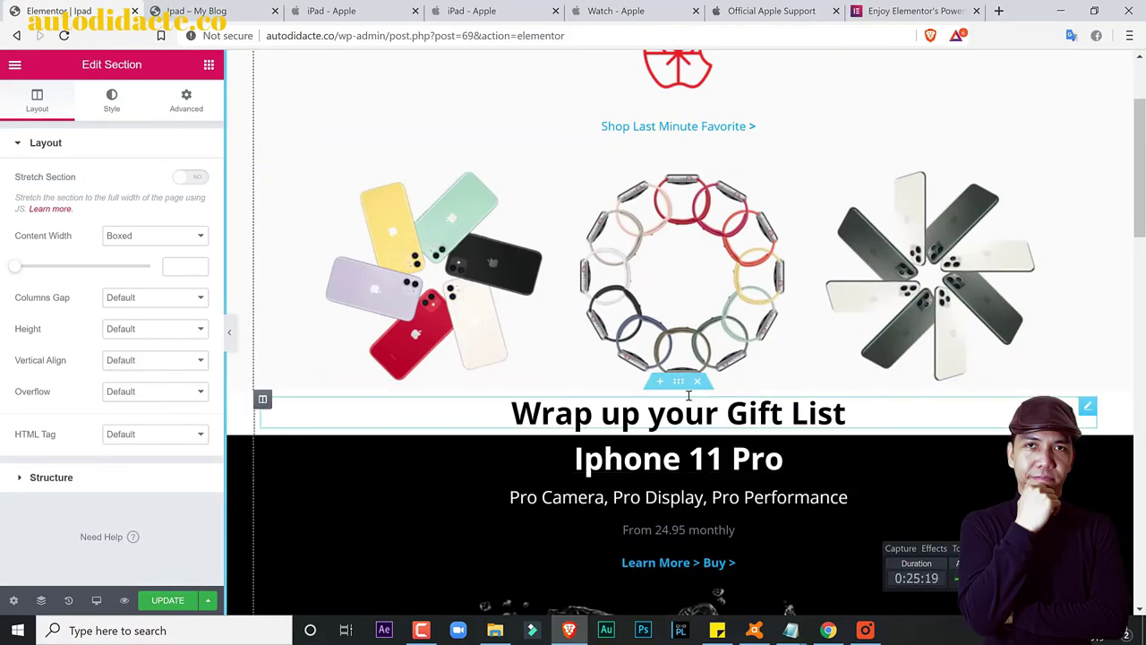
{"action": "left_click_drag", "start_coordinate": [677, 381], "coordinate": [653, 93]}
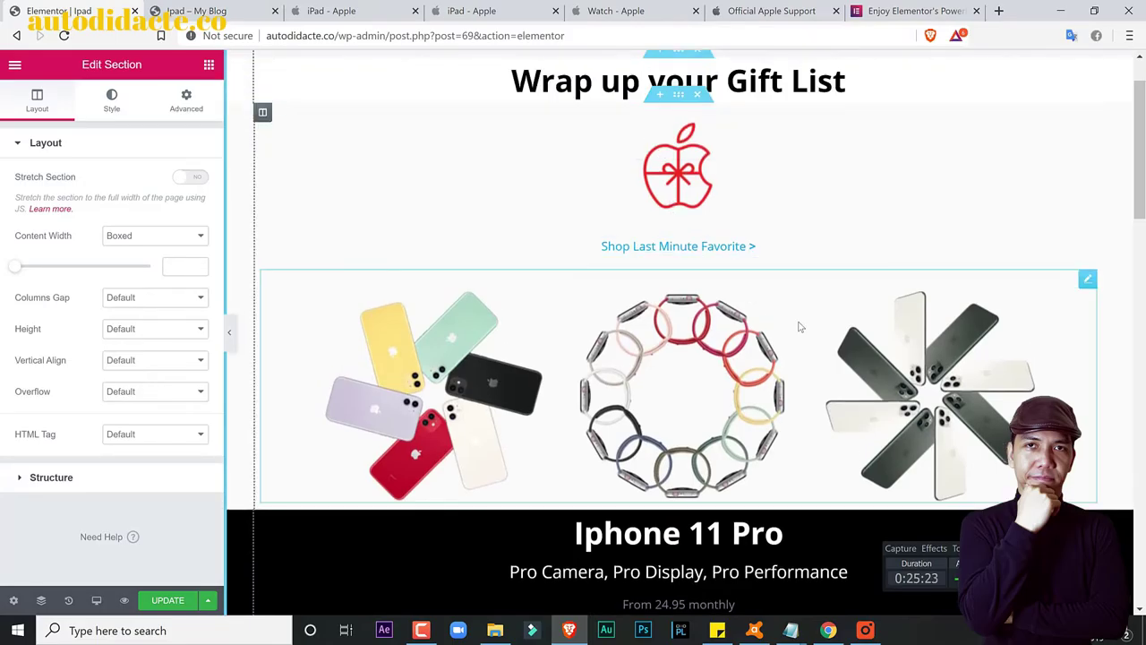
{"action": "scroll", "coordinate": [801, 327], "scroll_direction": "up", "scroll_amount": 1}
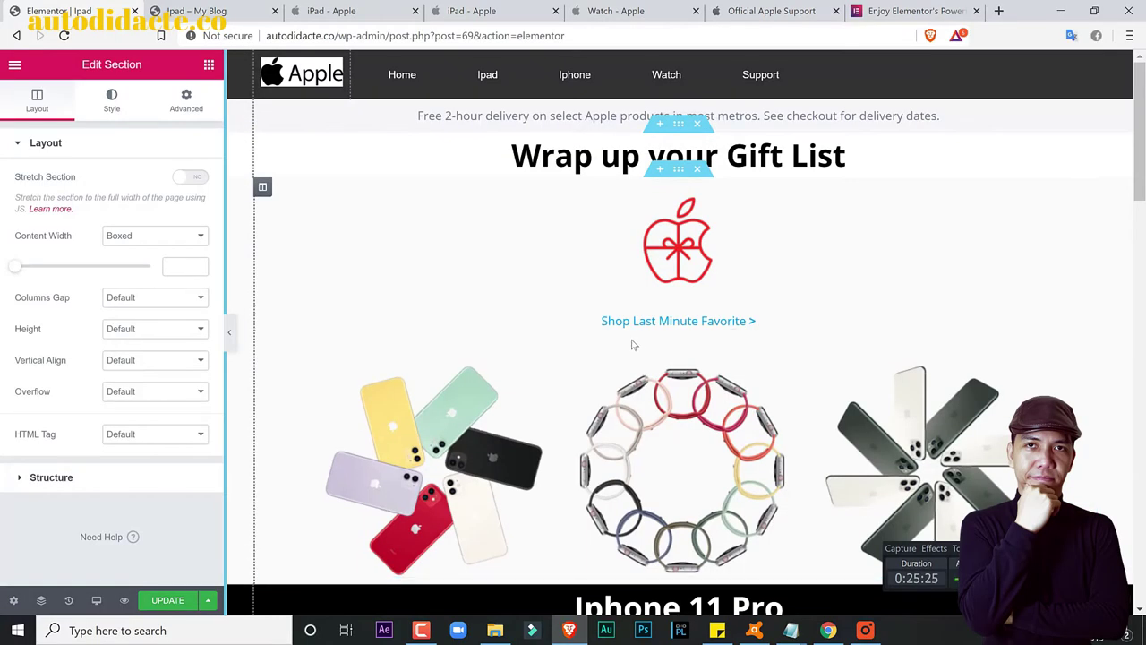
{"action": "key", "text": "ctrl+shift+Tab"}
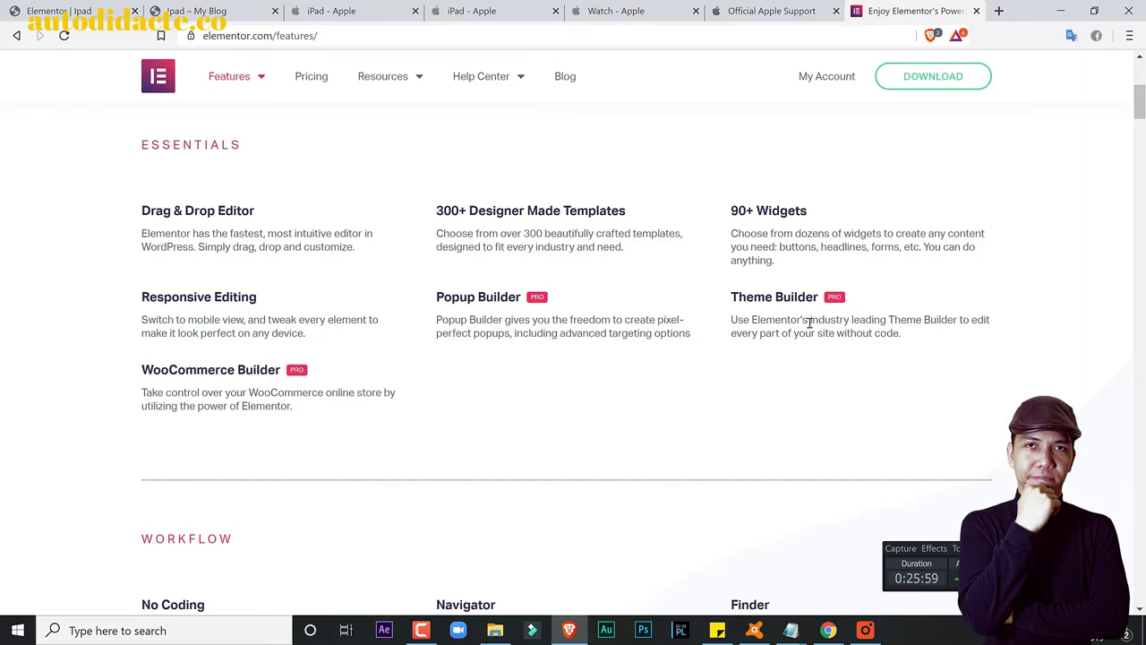
Step: Scroll the Elementor features page to Workflow, then return to the 'Elementor | Ipad' editor tab
{"action": "scroll", "coordinate": [809, 324], "scroll_direction": "down", "scroll_amount": 5}
{"action": "scroll", "coordinate": [809, 322], "scroll_direction": "up", "scroll_amount": 2}
{"action": "scroll", "coordinate": [256, 291], "scroll_direction": "down", "scroll_amount": 4}
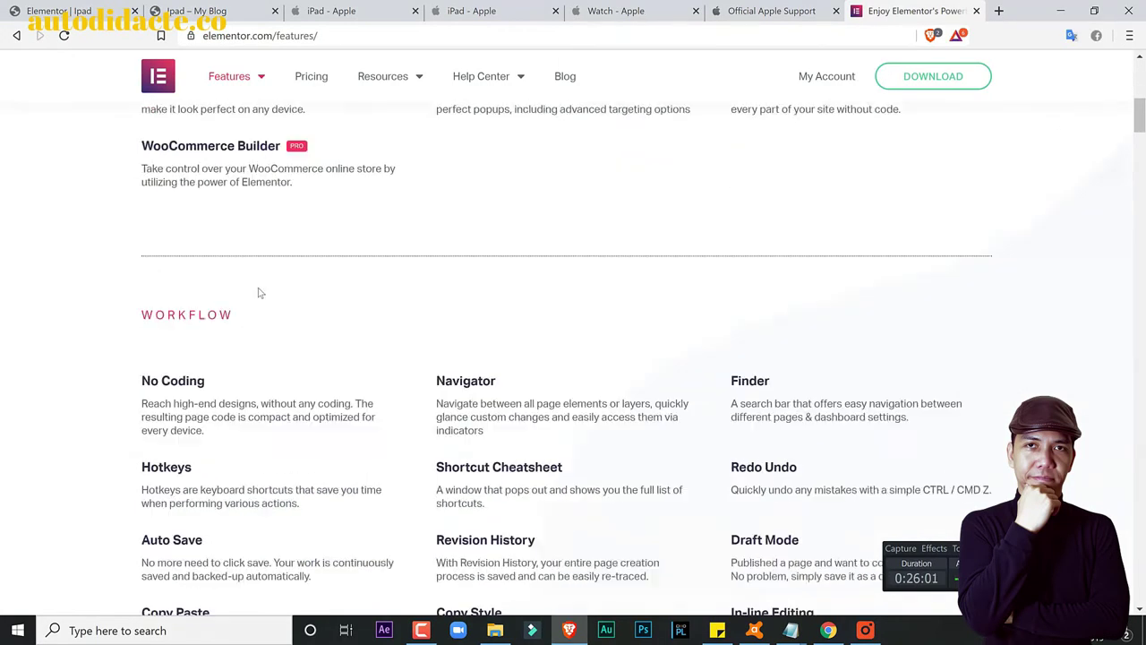
{"action": "scroll", "coordinate": [409, 374], "scroll_direction": "down", "scroll_amount": 2}
{"action": "scroll", "coordinate": [409, 374], "scroll_direction": "up", "scroll_amount": 1}
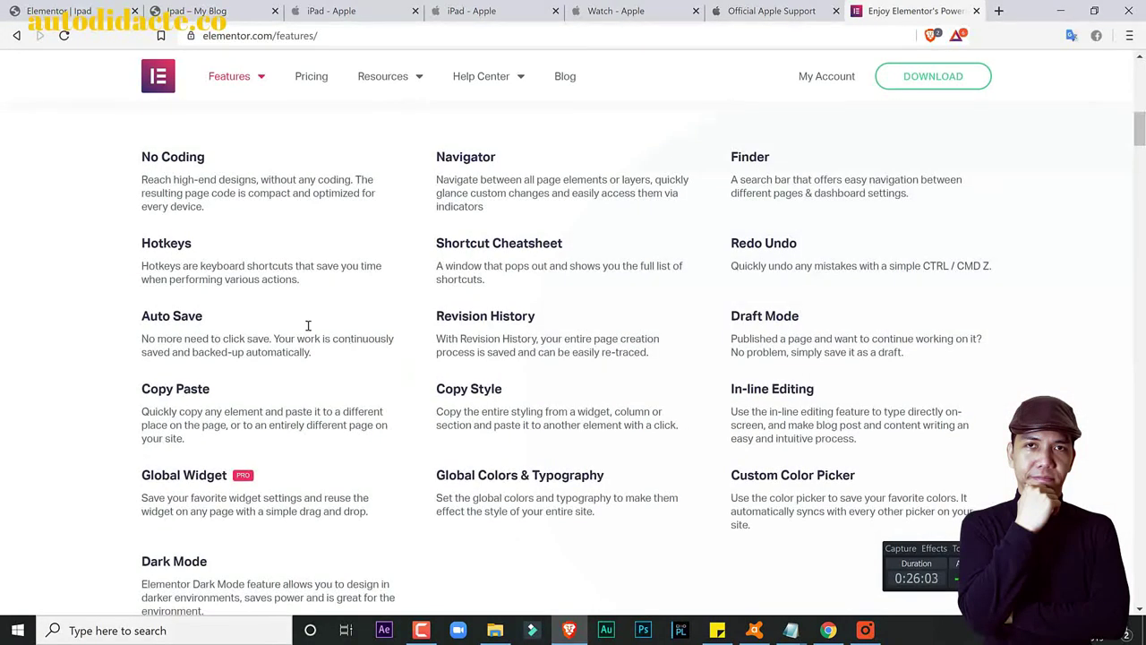
{"action": "left_click", "coordinate": [80, 7]}
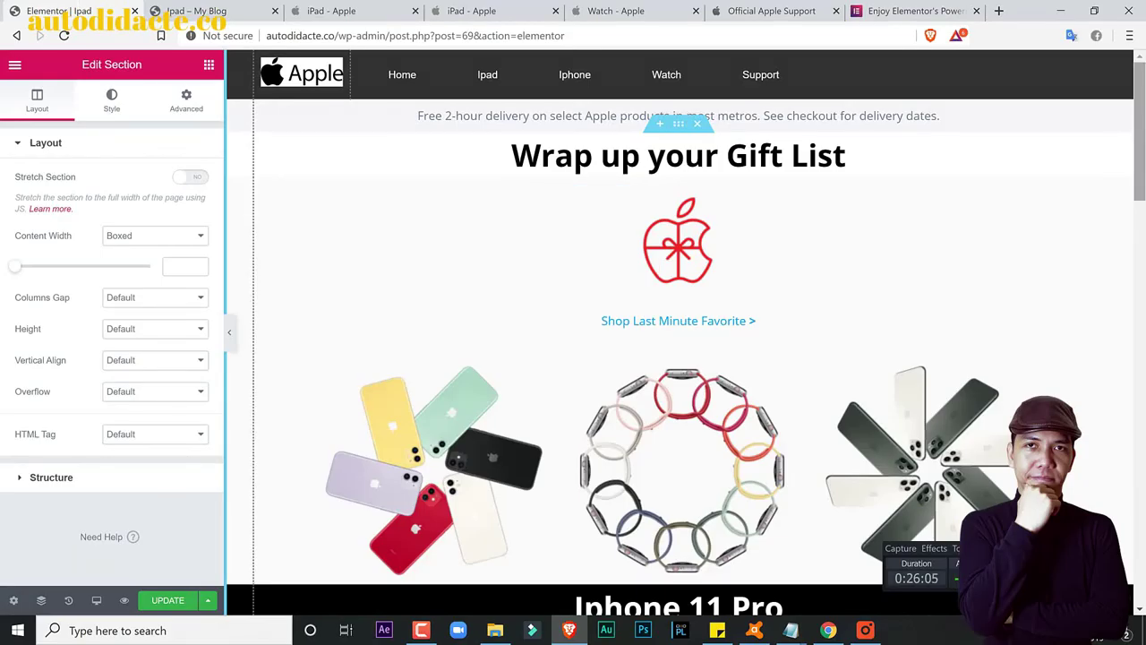
Step: Search widgets for 'html' and drag an HTML block below the Wrap up your Gift List heading
{"action": "scroll", "coordinate": [1142, 206], "scroll_direction": "down", "scroll_amount": 2}
{"action": "left_click_drag", "start_coordinate": [1143, 206], "coordinate": [1142, 151]}
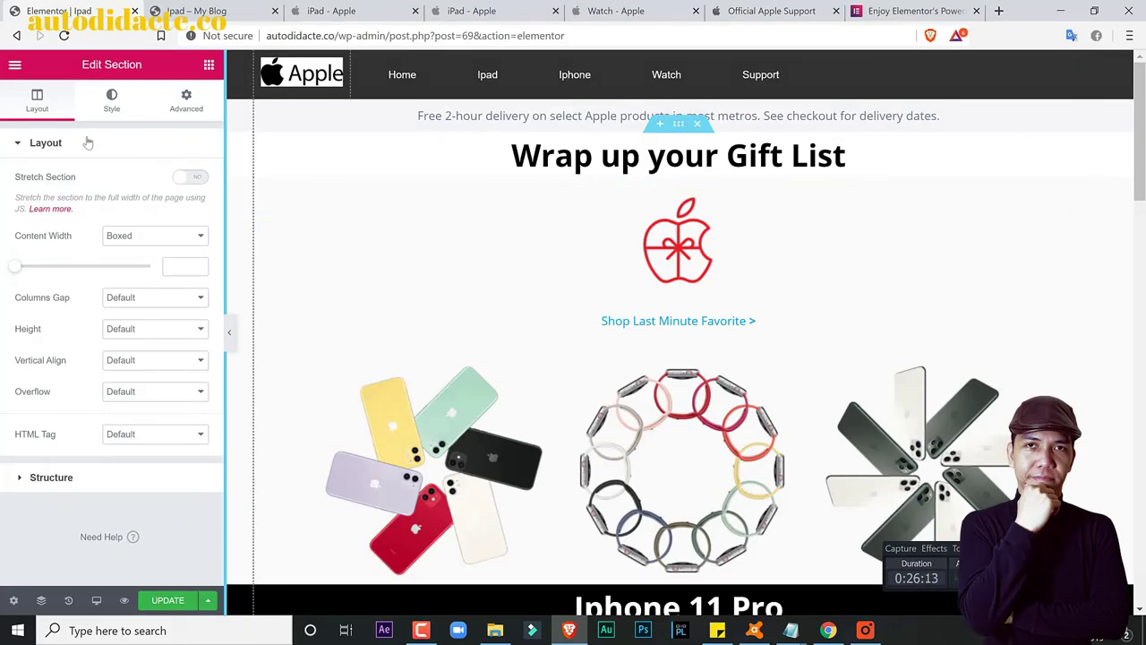
{"action": "left_click", "coordinate": [11, 67]}
{"action": "left_click", "coordinate": [13, 67]}
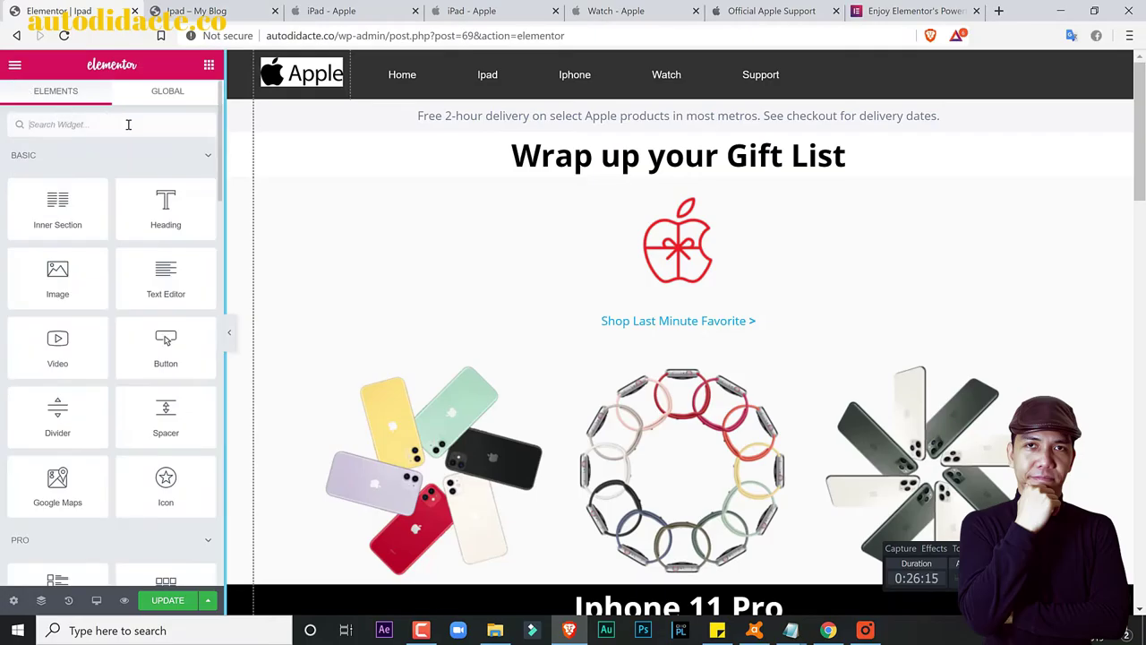
{"action": "type", "text": "html"}
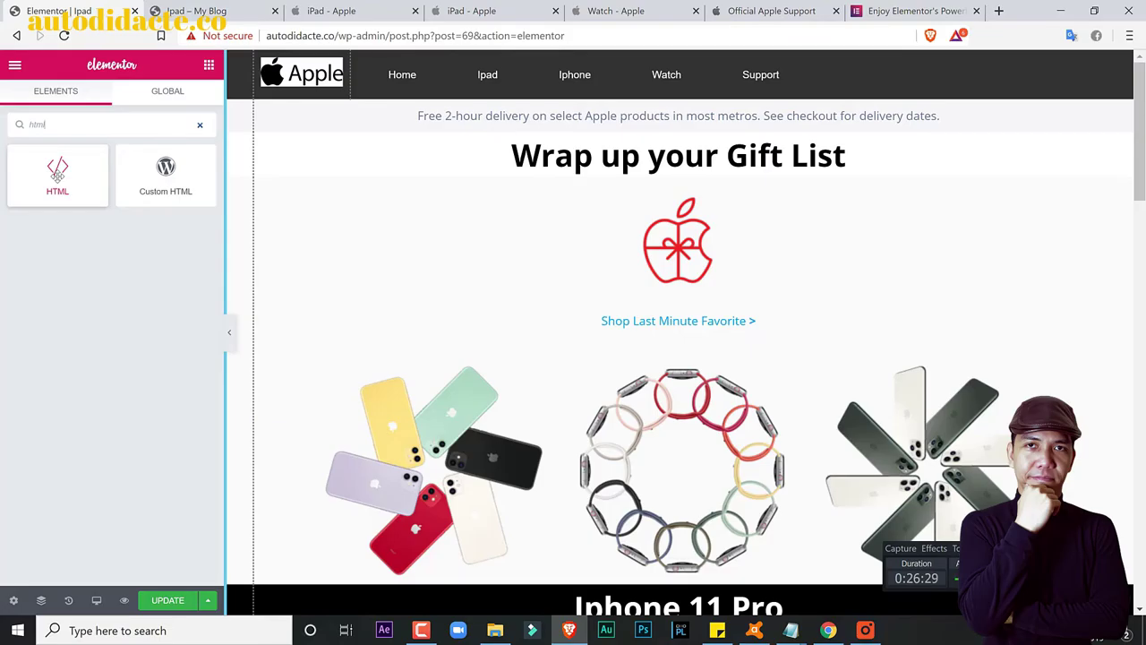
{"action": "left_click_drag", "start_coordinate": [57, 174], "coordinate": [578, 168]}
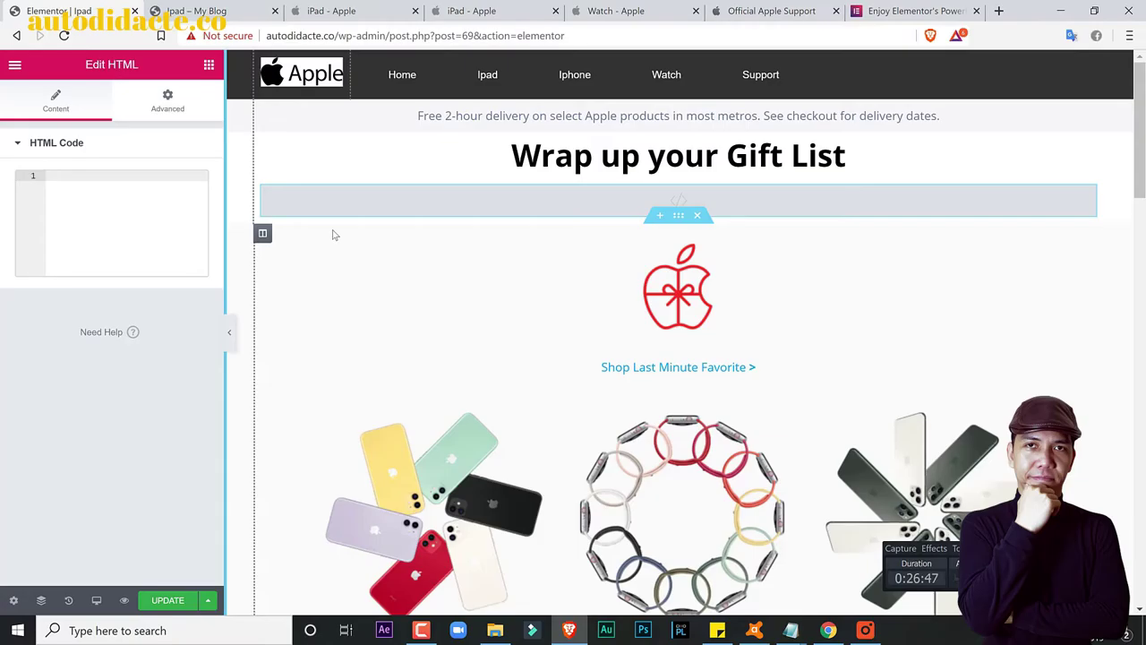
Step: Delete the empty HTML block and return to the Elementor features page
{"action": "right_click", "coordinate": [1101, 200]}
{"action": "left_click", "coordinate": [1047, 409]}
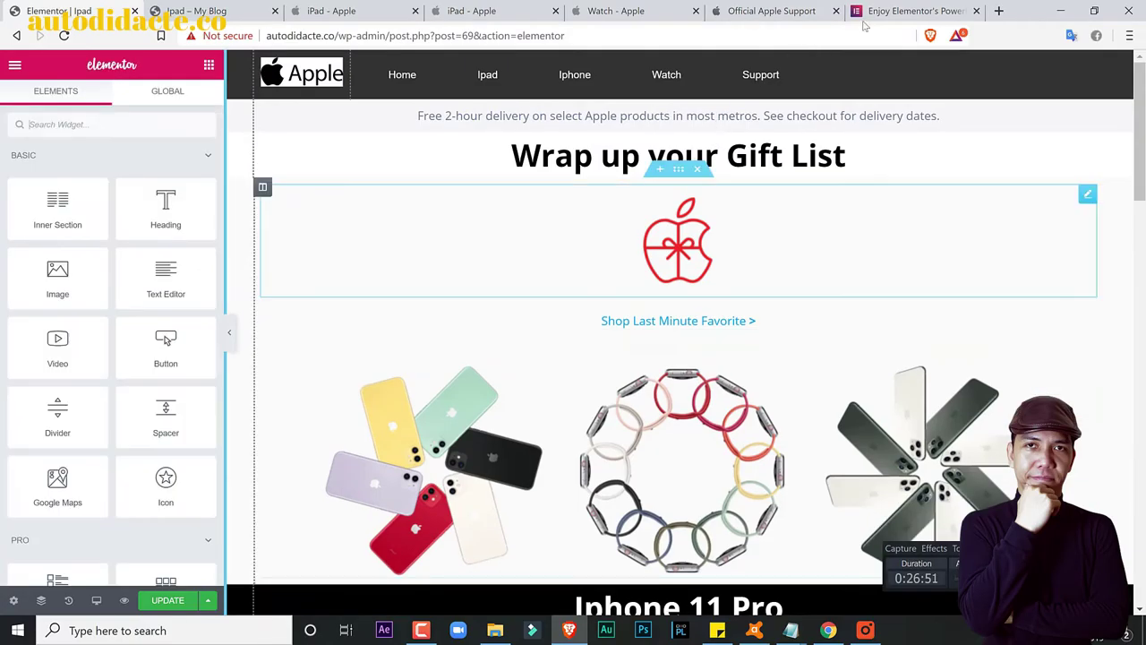
{"action": "left_click", "coordinate": [913, 10]}
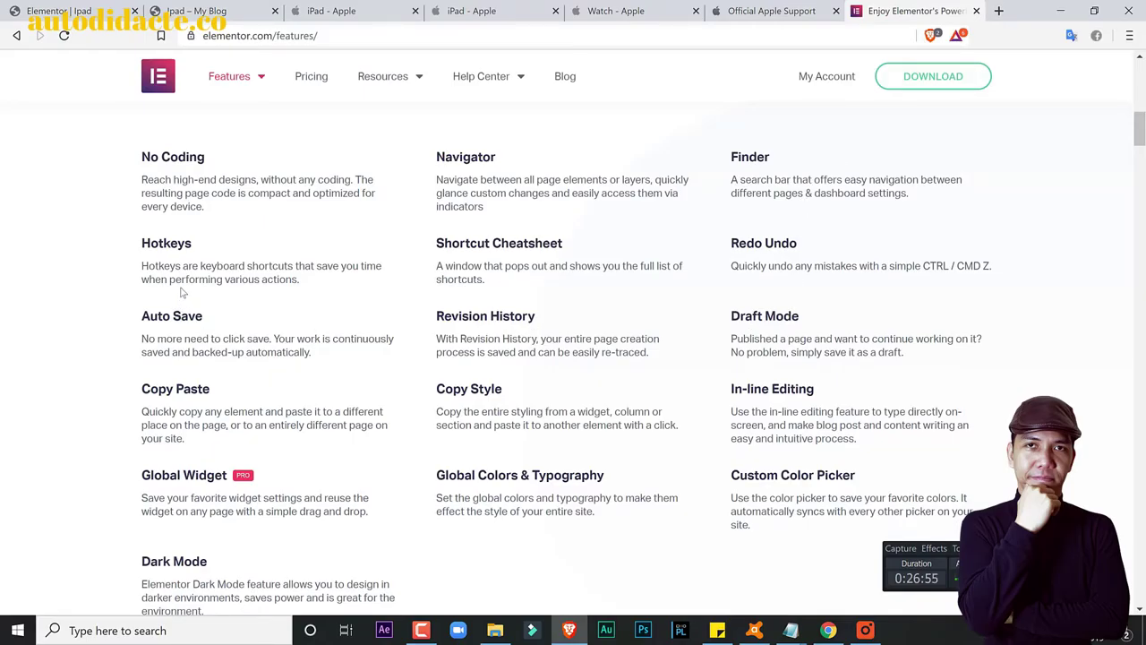
Step: Copy the Copy Paste feature description and return to the 'Elementor | Ipad' editor tab
{"action": "scroll", "coordinate": [184, 288], "scroll_direction": "down", "scroll_amount": 2}
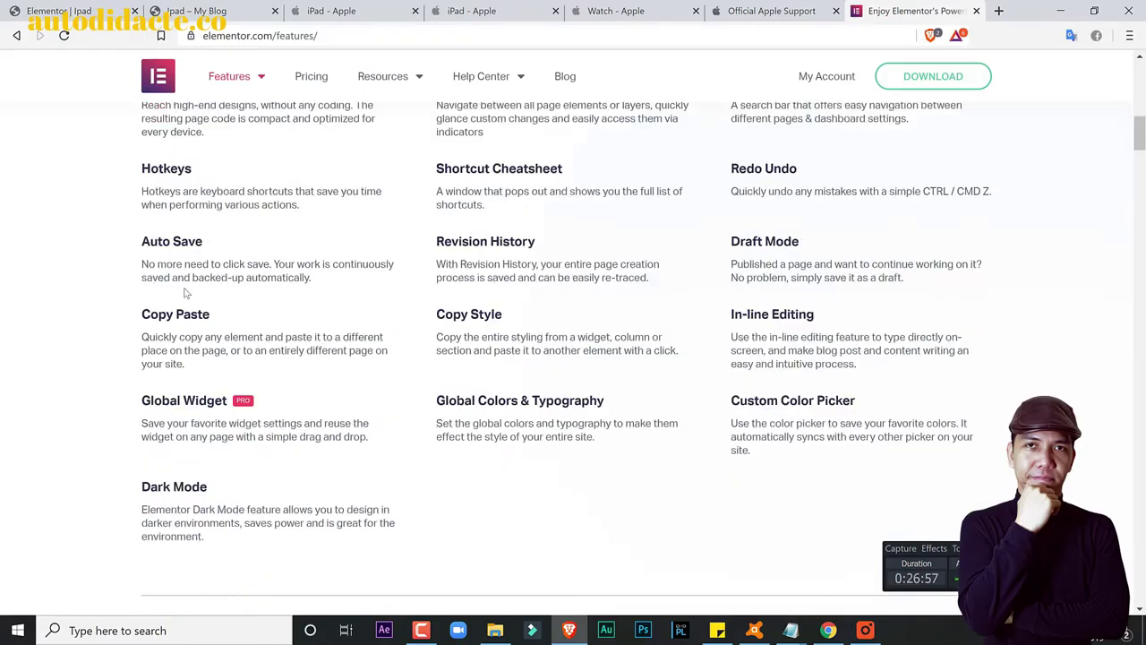
{"action": "scroll", "coordinate": [211, 225], "scroll_direction": "up", "scroll_amount": 1}
{"action": "left_click_drag", "start_coordinate": [145, 339], "coordinate": [182, 367]}
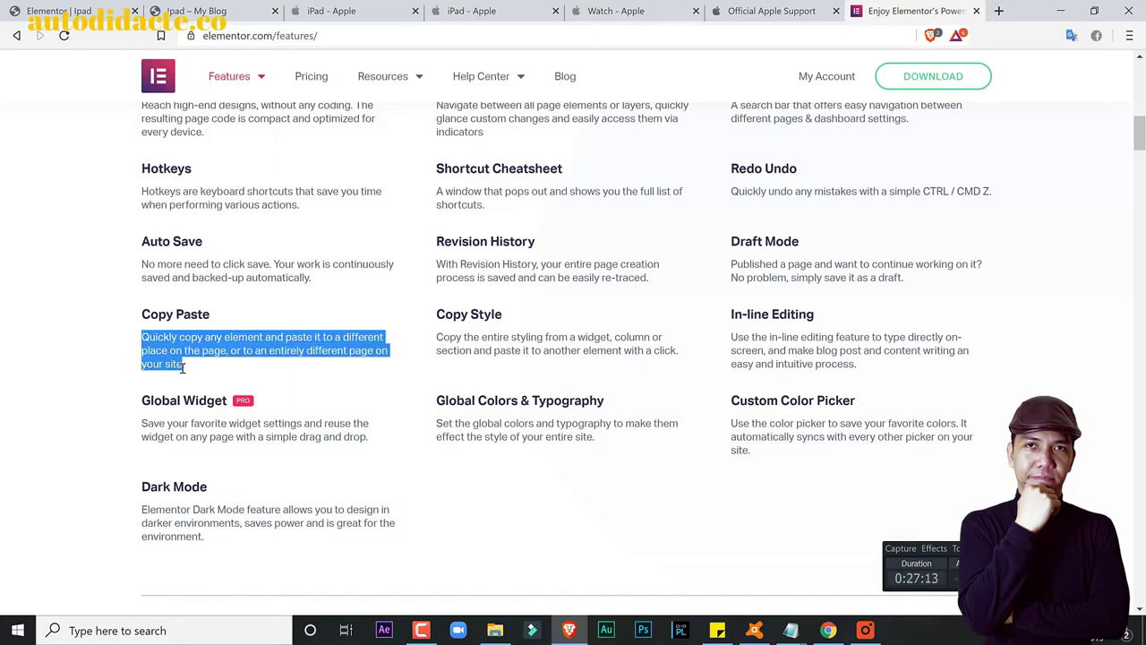
{"action": "right_click", "coordinate": [167, 353]}
{"action": "left_click", "coordinate": [189, 367]}
{"action": "left_click", "coordinate": [74, 9]}
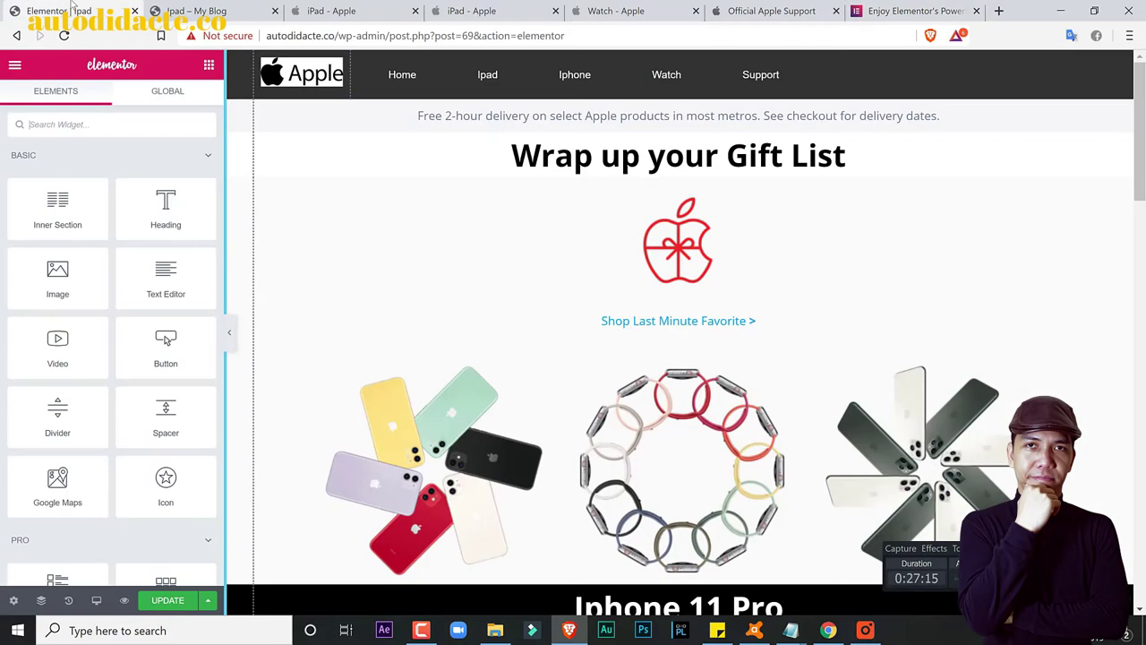
Step: Paste the copied Copy Paste description over the free 2-hour delivery text
{"action": "left_click", "coordinate": [493, 115]}
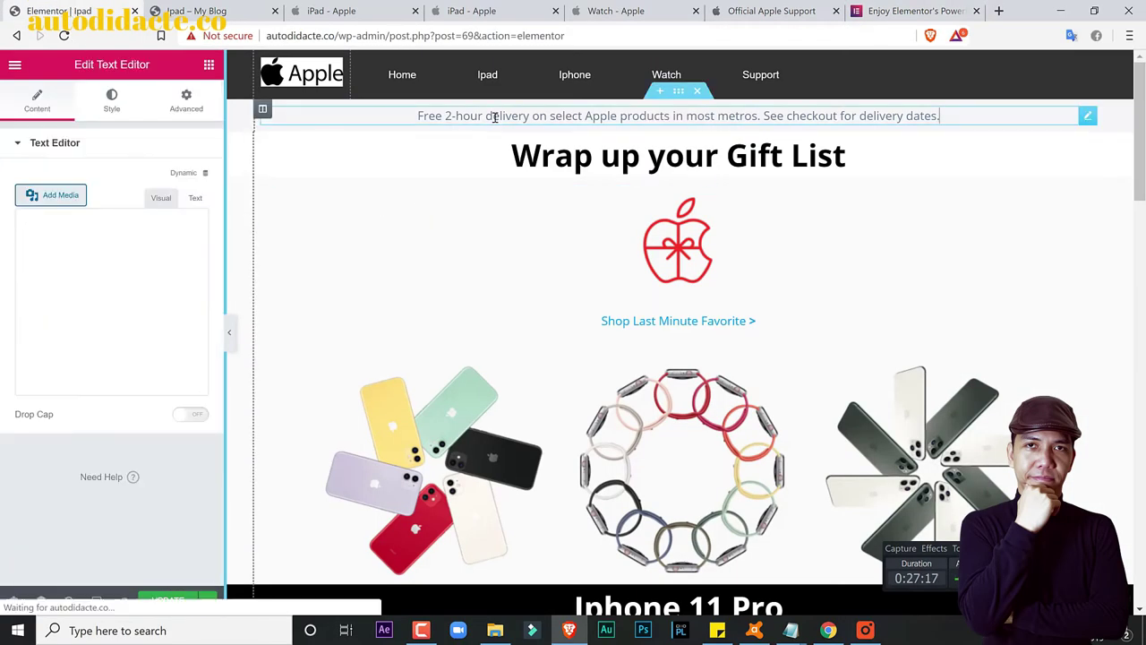
{"action": "left_click", "coordinate": [179, 294]}
{"action": "key", "text": "ctrl+a"}
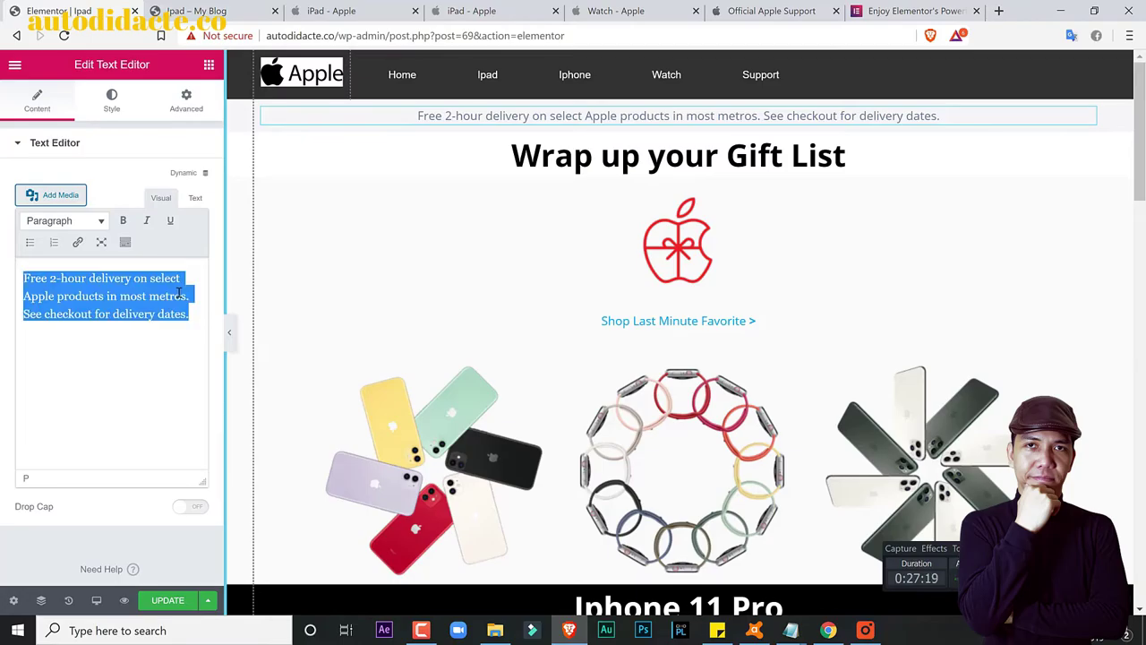
{"action": "key", "text": "ctrl+v"}
Step: Check the pasted paragraph in the Text and Visual views
{"action": "left_click", "coordinate": [196, 198]}
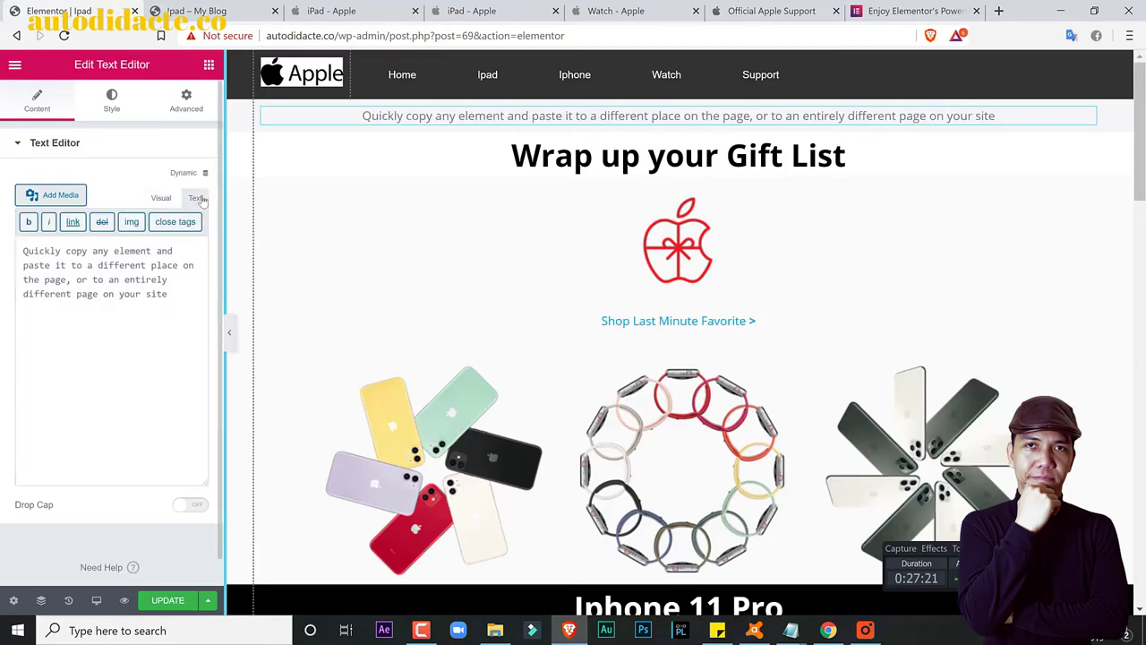
{"action": "left_click", "coordinate": [162, 198]}
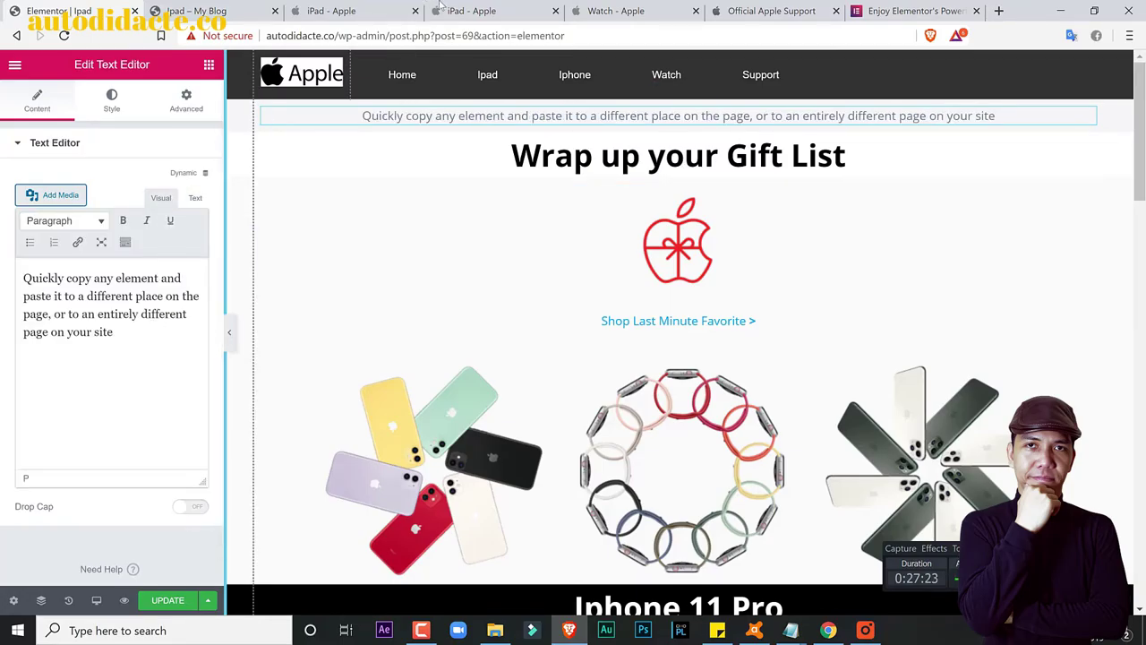
{"action": "left_click", "coordinate": [190, 198]}
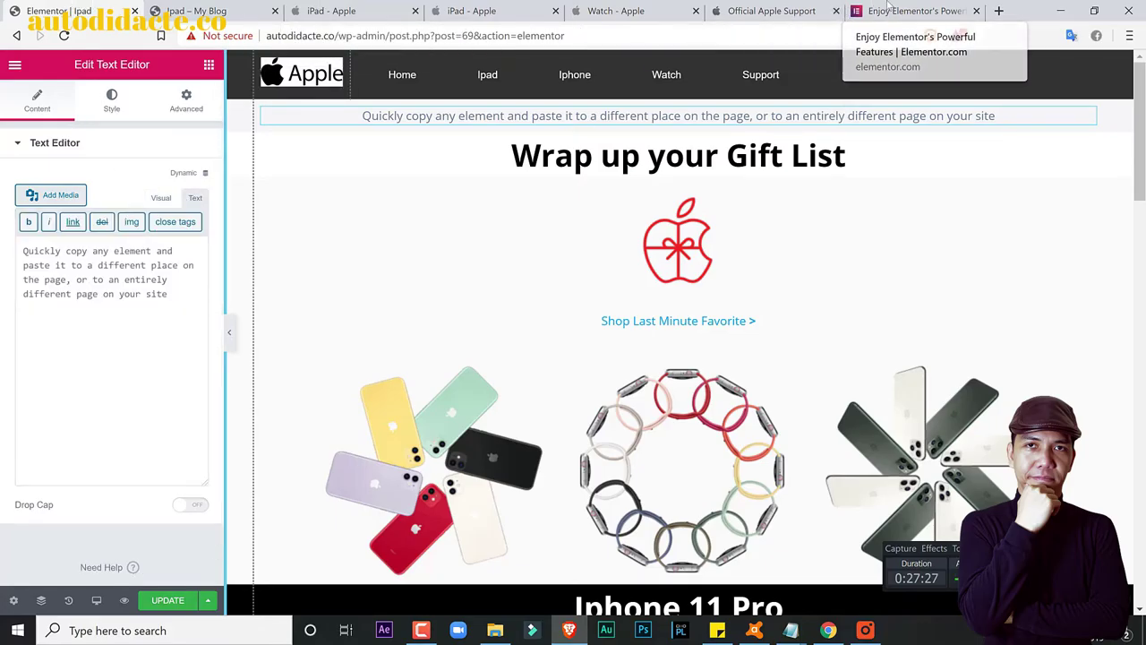
{"action": "left_click", "coordinate": [889, 9]}
{"action": "scroll", "coordinate": [944, 284], "scroll_direction": "up", "scroll_amount": 6}
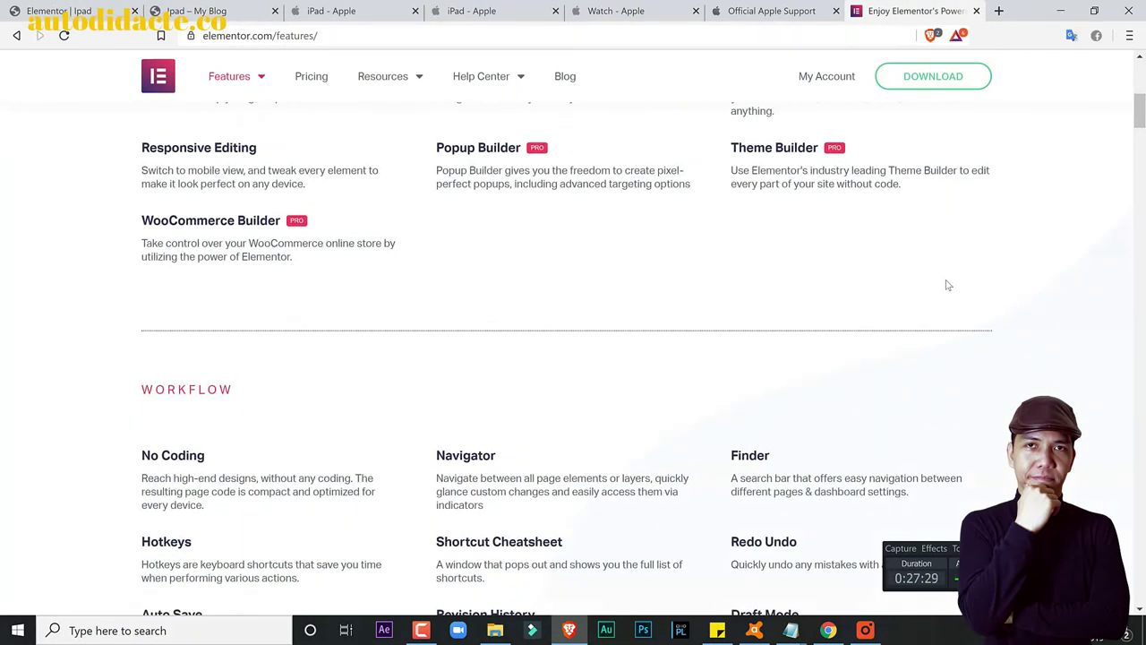
Step: Open a new Brave tab, select its stats from 404,580 to 5.6 hours, and return to the editor
{"action": "scroll", "coordinate": [947, 282], "scroll_direction": "down", "scroll_amount": 6}
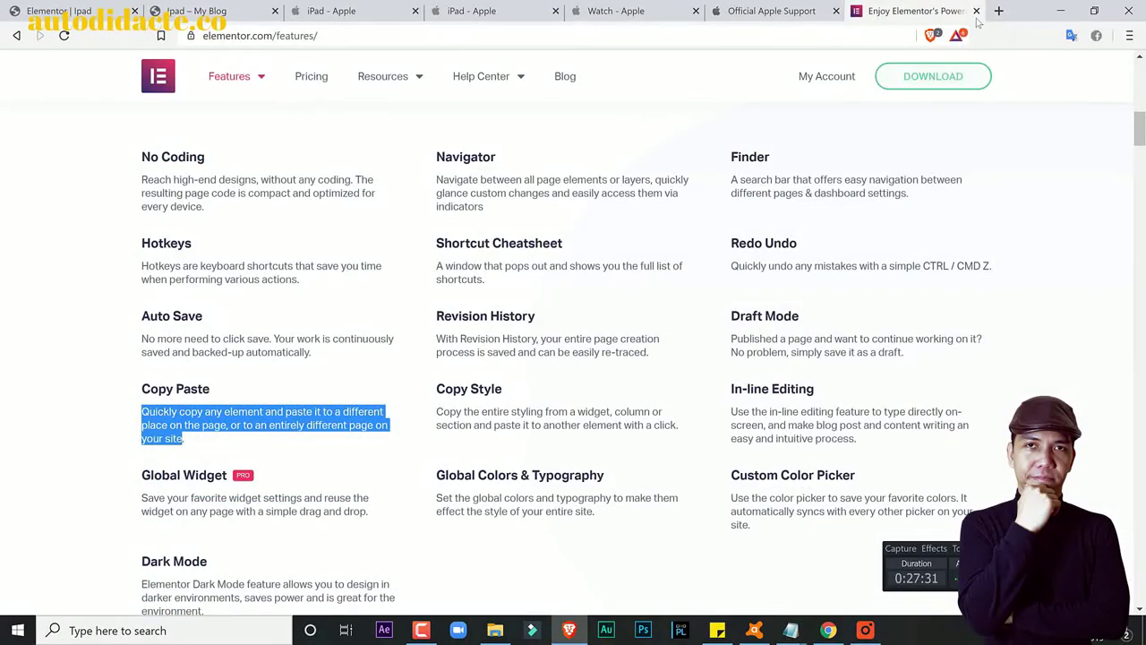
{"action": "left_click", "coordinate": [1000, 13]}
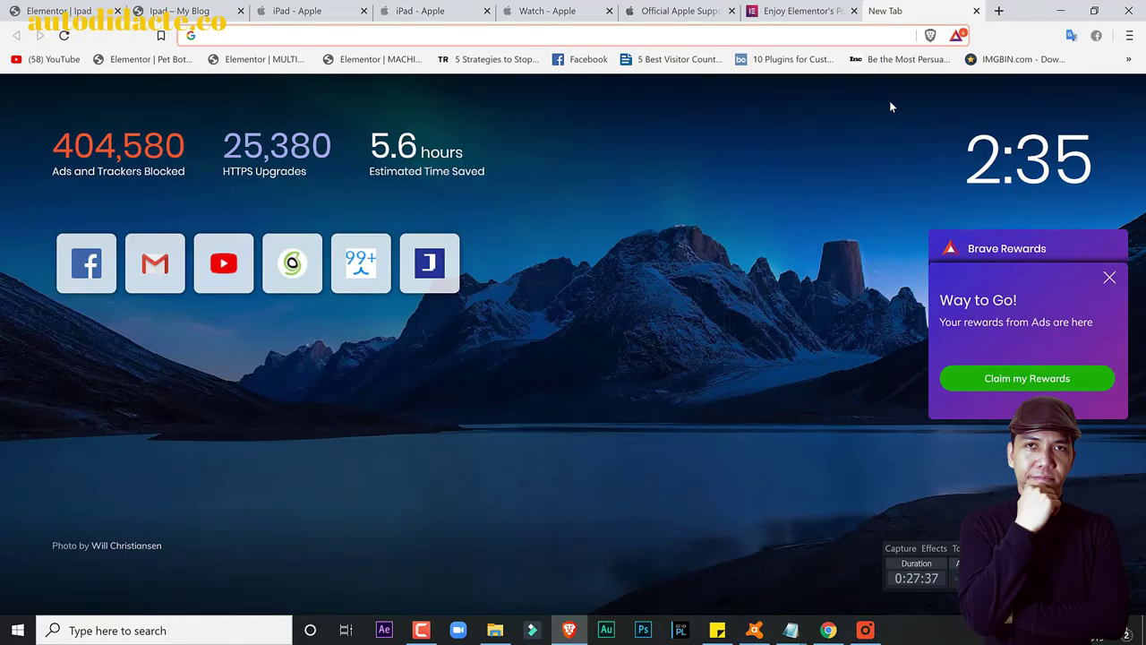
{"action": "triple_click", "coordinate": [45, 172]}
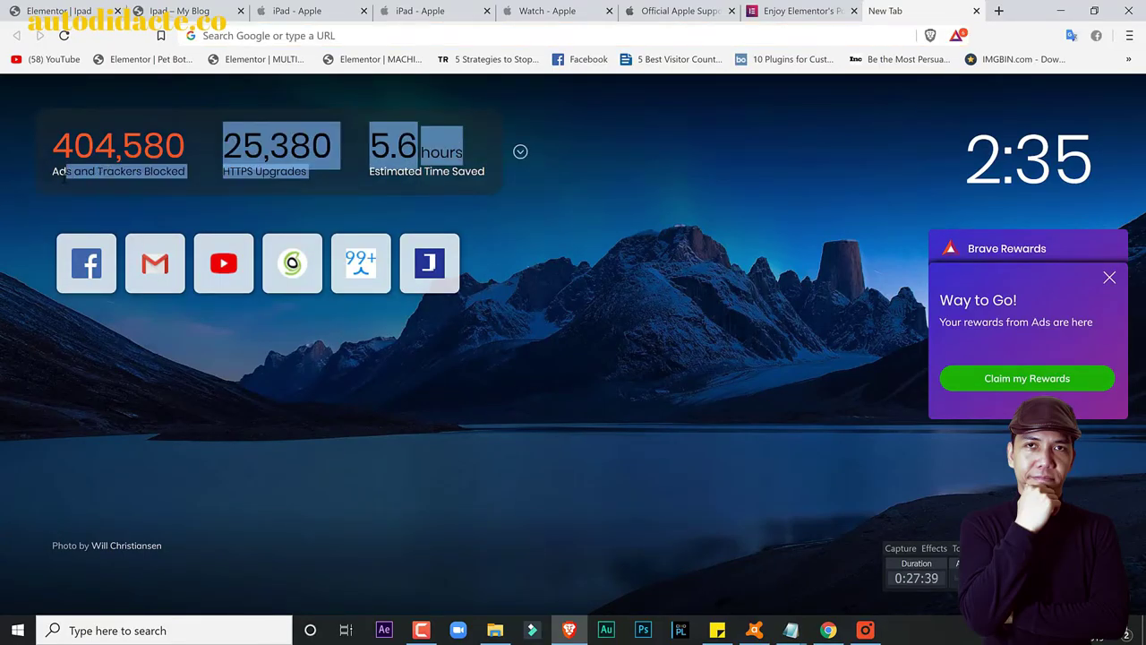
{"action": "left_click", "coordinate": [44, 168]}
{"action": "left_click_drag", "start_coordinate": [45, 167], "coordinate": [463, 154]}
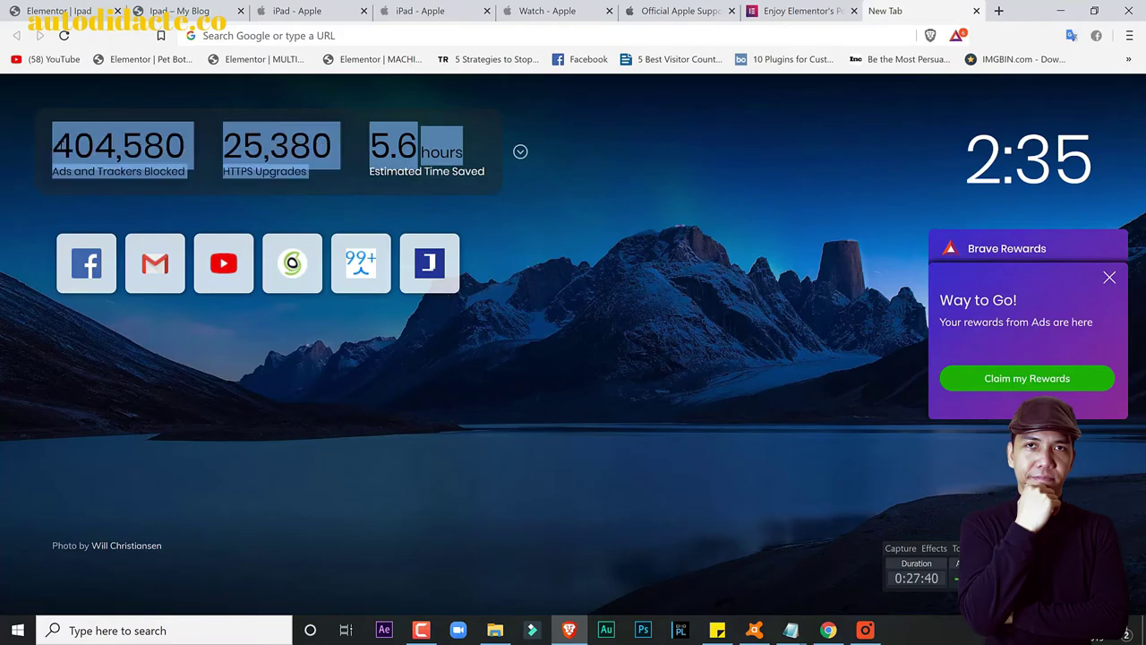
{"action": "left_click", "coordinate": [59, 11]}
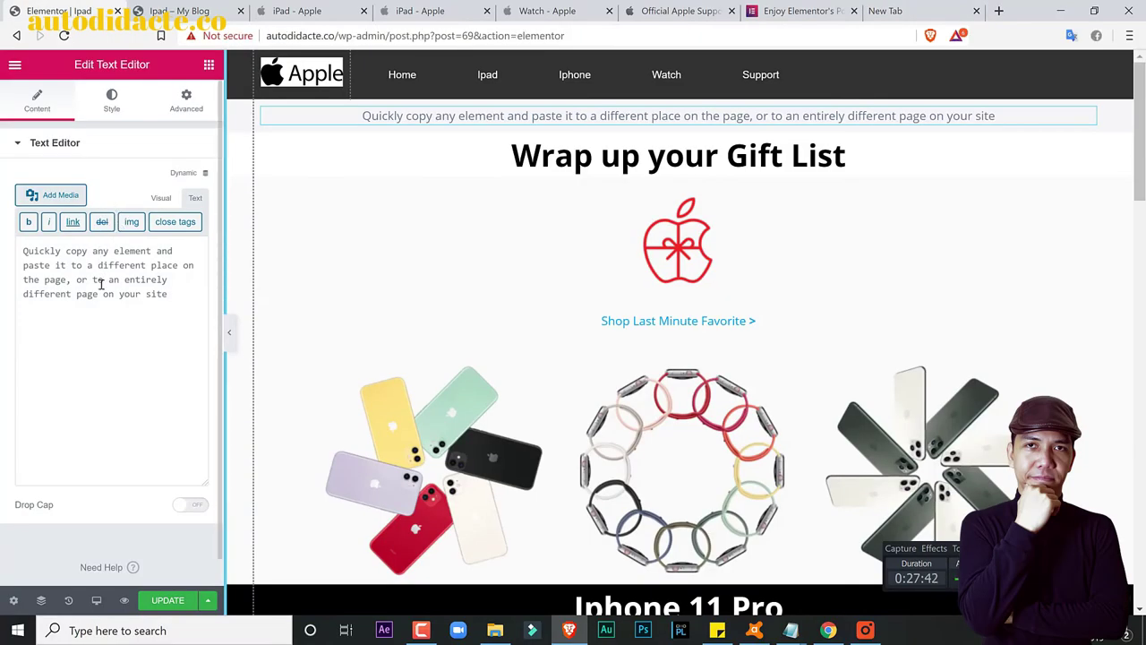
Step: Paste the stats list over the Copy Paste paragraph and inspect its HTML
{"action": "left_click", "coordinate": [160, 197]}
{"action": "triple_click", "coordinate": [143, 328]}
{"action": "key", "text": "ctrl+v"}
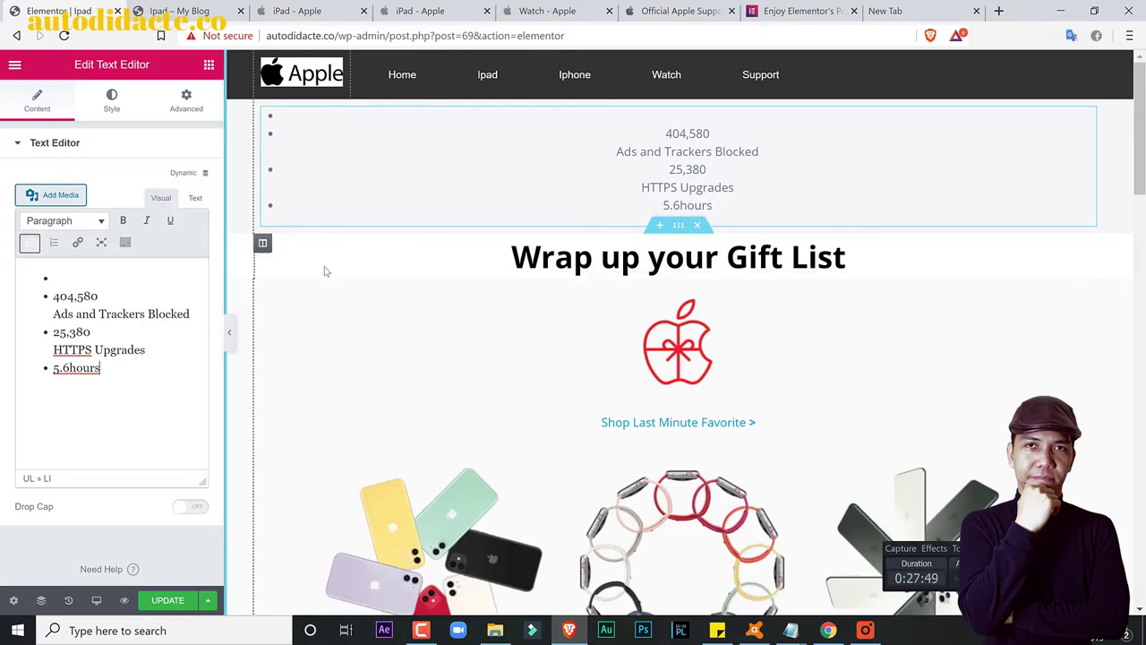
{"action": "left_click", "coordinate": [196, 197]}
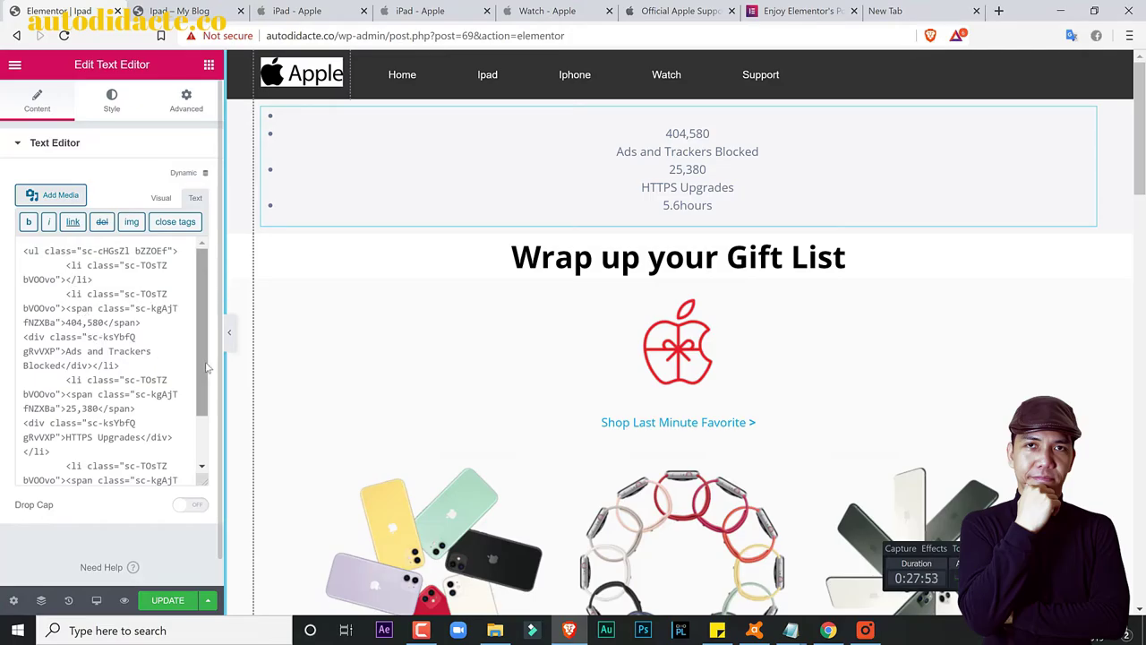
{"action": "scroll", "coordinate": [198, 407], "scroll_direction": "down", "scroll_amount": 3}
{"action": "scroll", "coordinate": [199, 410], "scroll_direction": "up", "scroll_amount": 3}
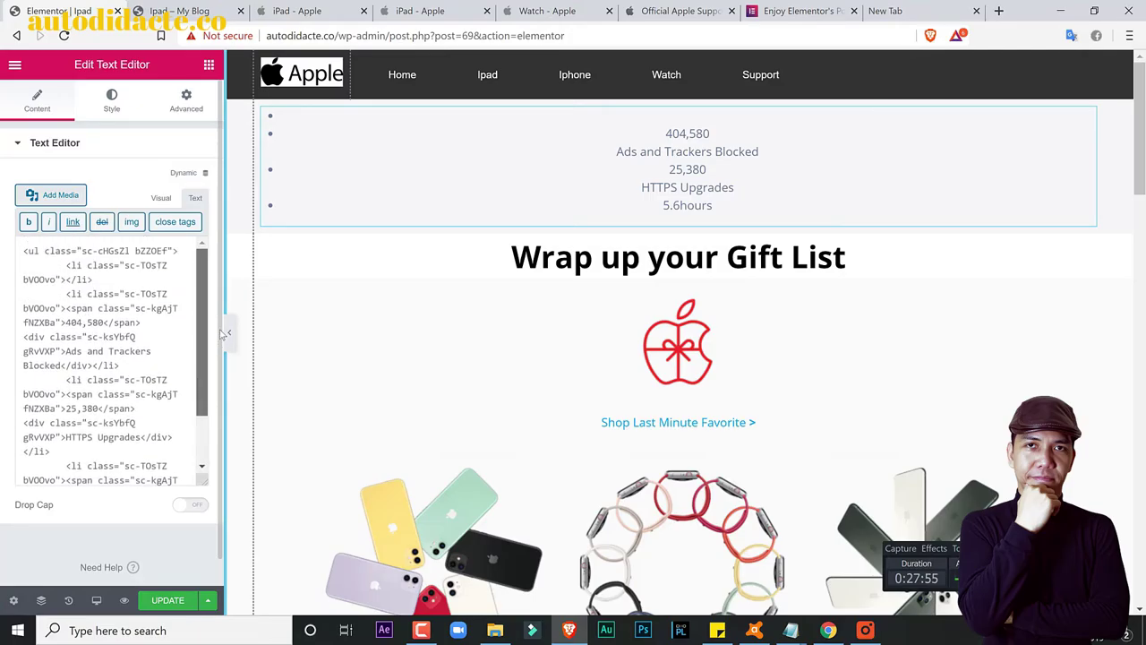
Step: Replace the widget's HTML with the plain stats text, 404,580 through 5.6hours
{"action": "left_click", "coordinate": [162, 306]}
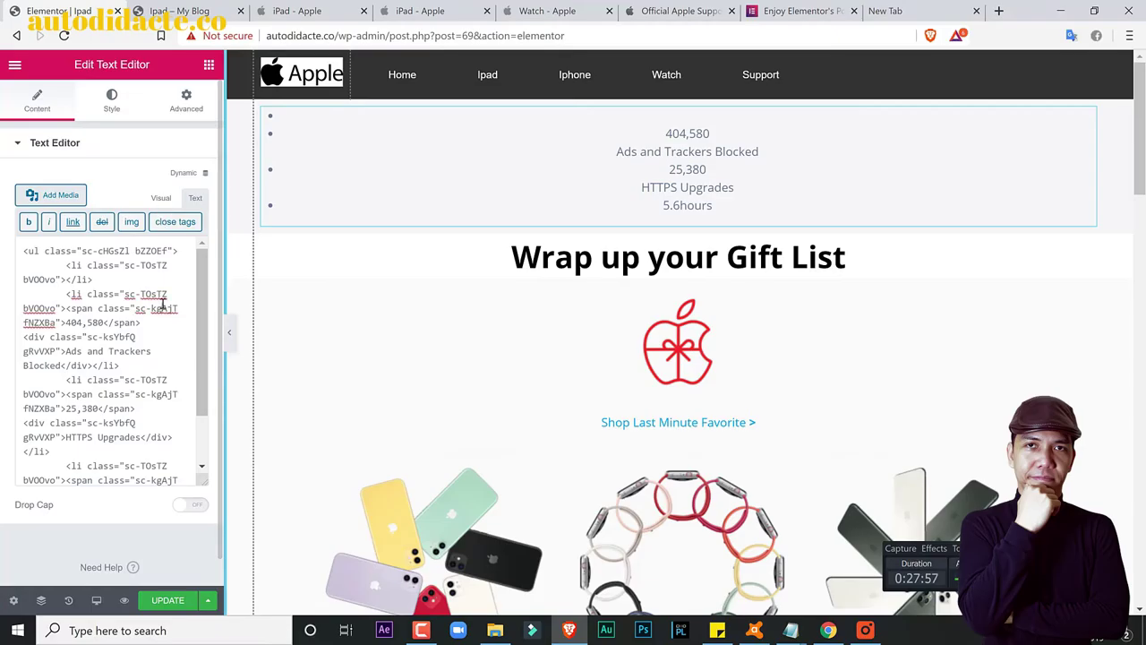
{"action": "key", "text": "ctrl+a"}
{"action": "key", "text": "ctrl+v"}
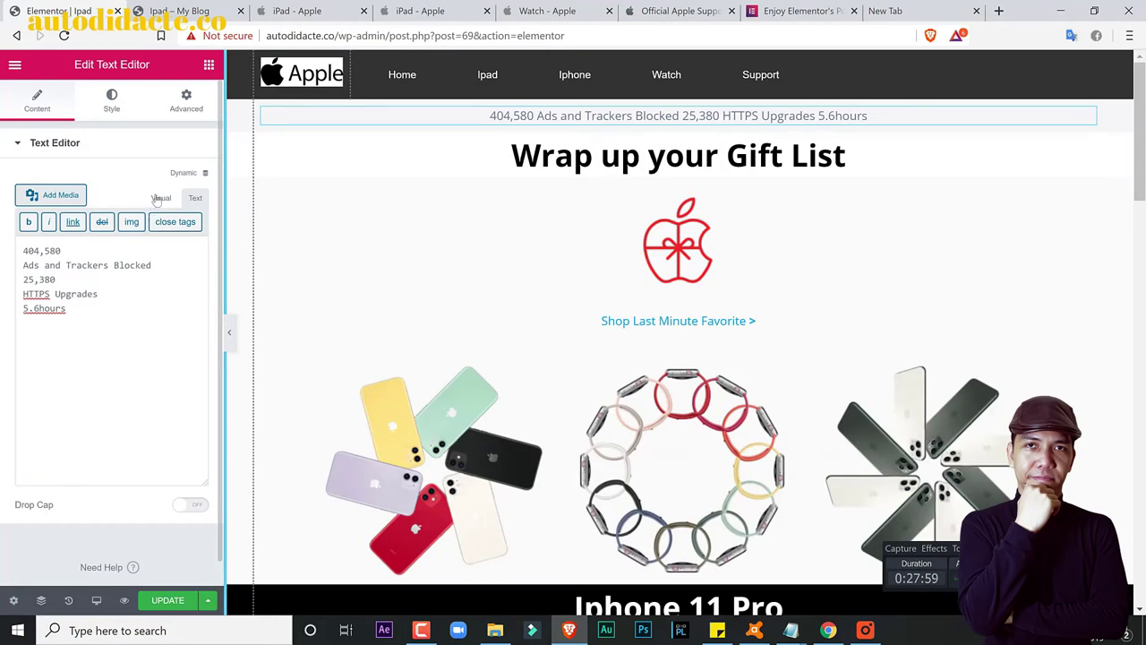
{"action": "left_click", "coordinate": [159, 198]}
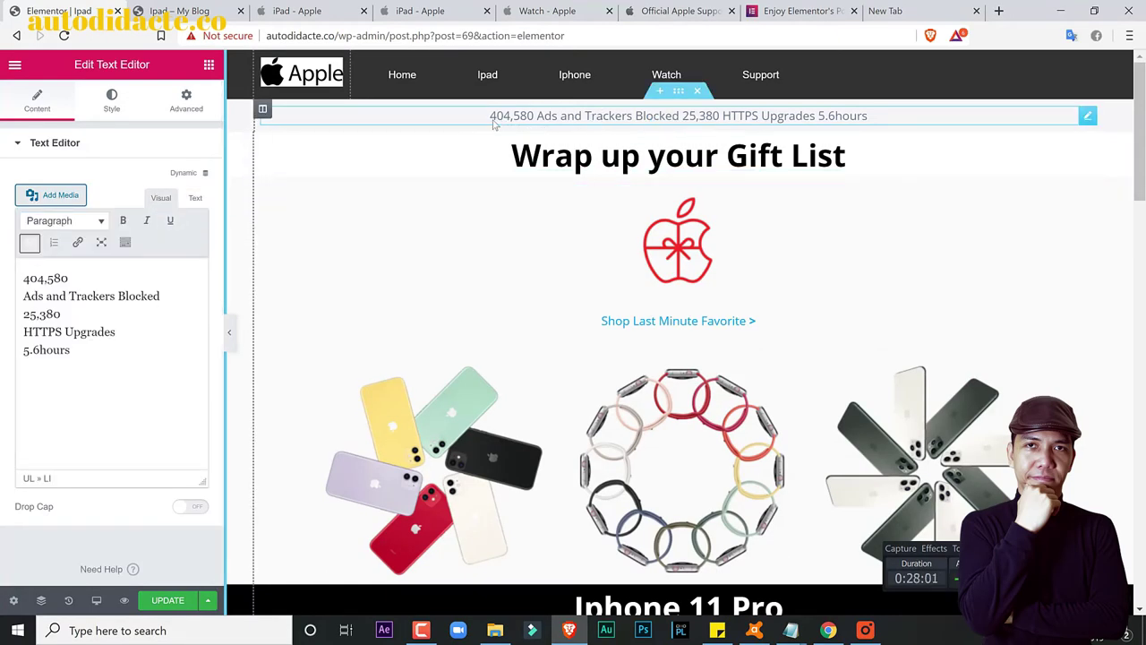
{"action": "left_click_drag", "start_coordinate": [494, 124], "coordinate": [535, 116]}
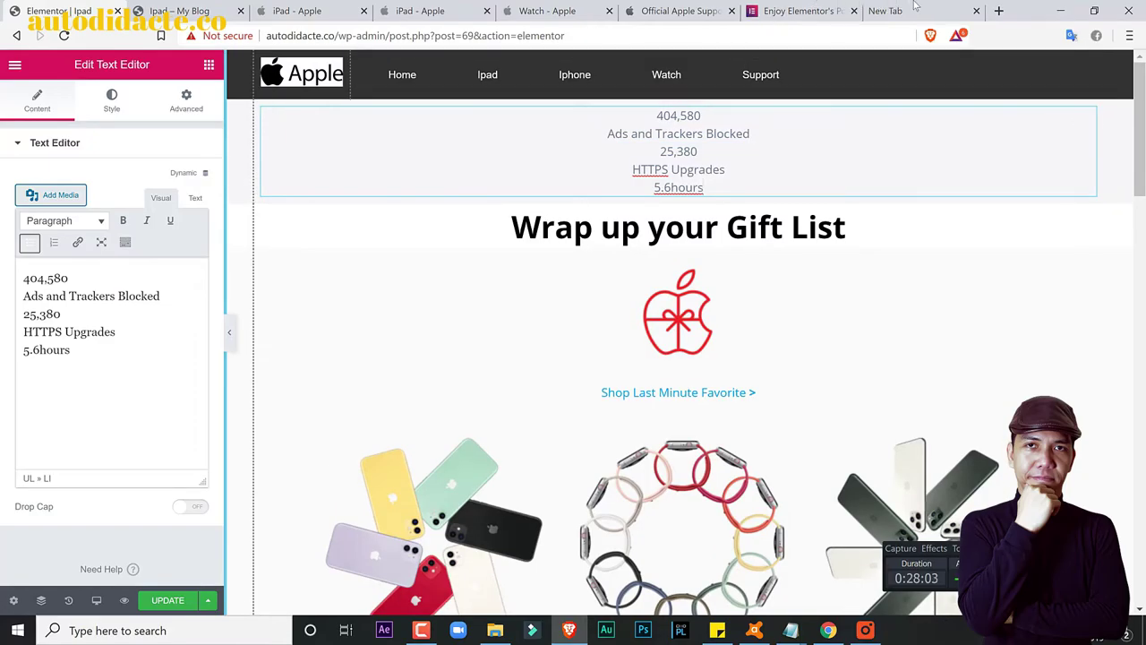
{"action": "left_click", "coordinate": [912, 7]}
{"action": "left_click", "coordinate": [613, 216]}
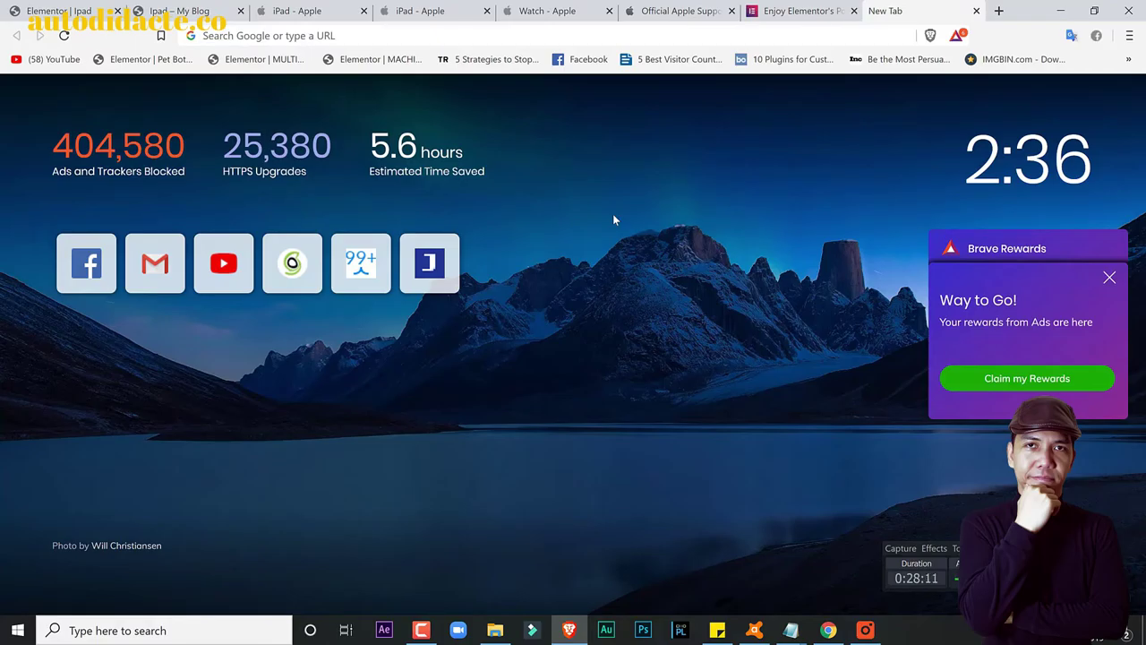
Step: Search Google for 'firefox' and look over the Firefox download page
{"action": "left_click", "coordinate": [55, 11]}
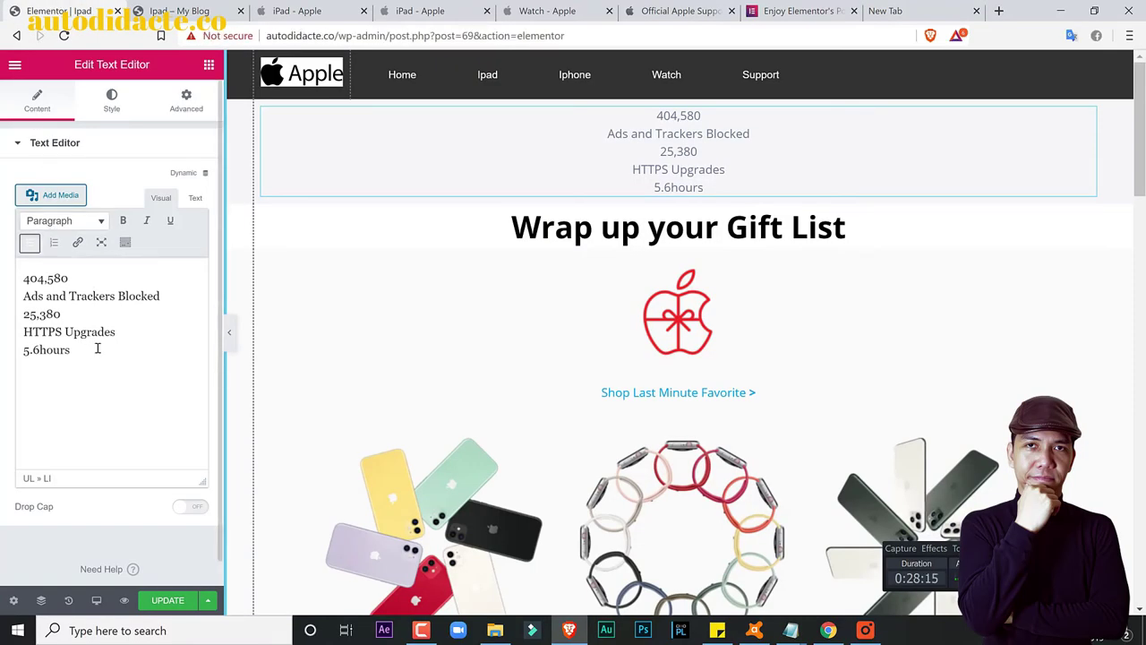
{"action": "left_click", "coordinate": [920, 9]}
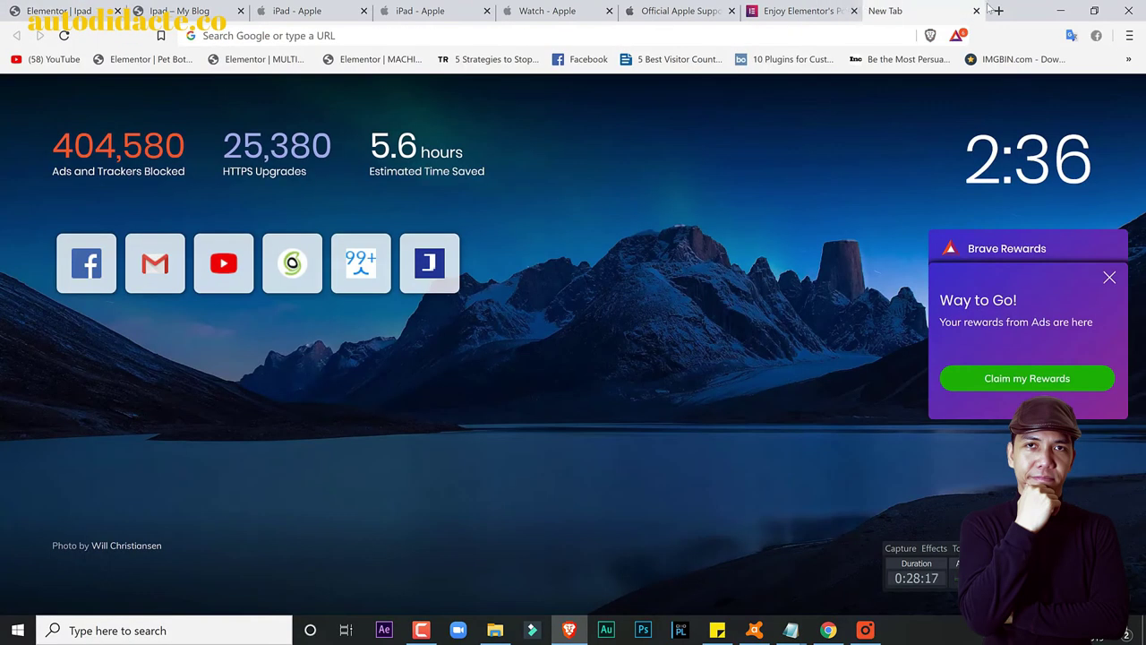
{"action": "left_click", "coordinate": [389, 35]}
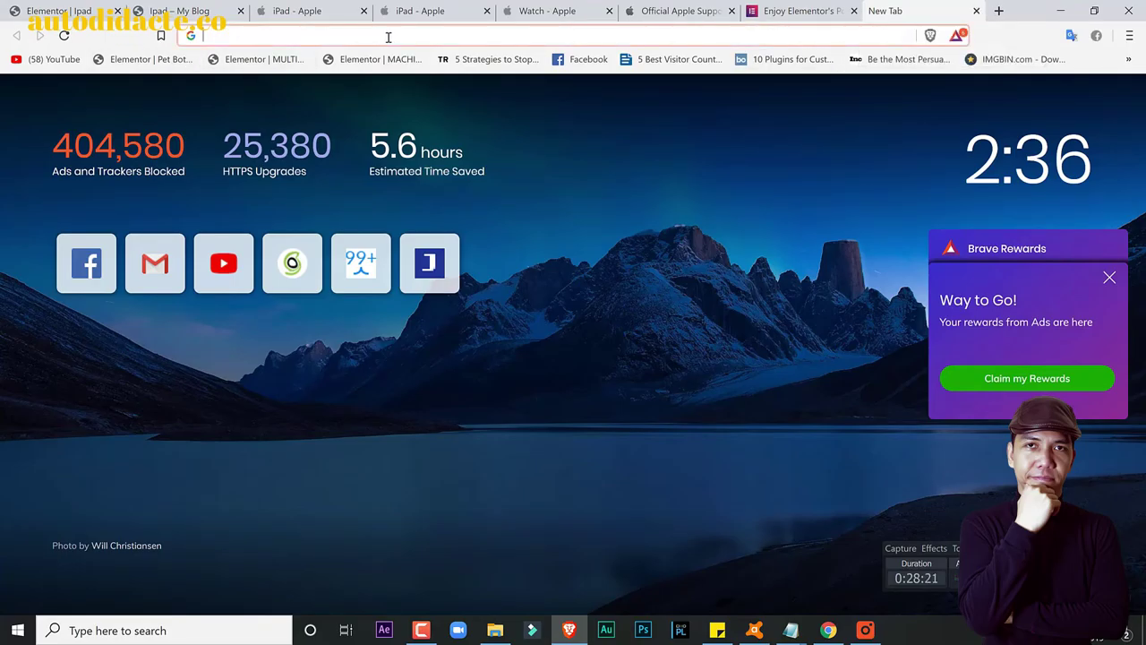
{"action": "type", "text": "fire"}
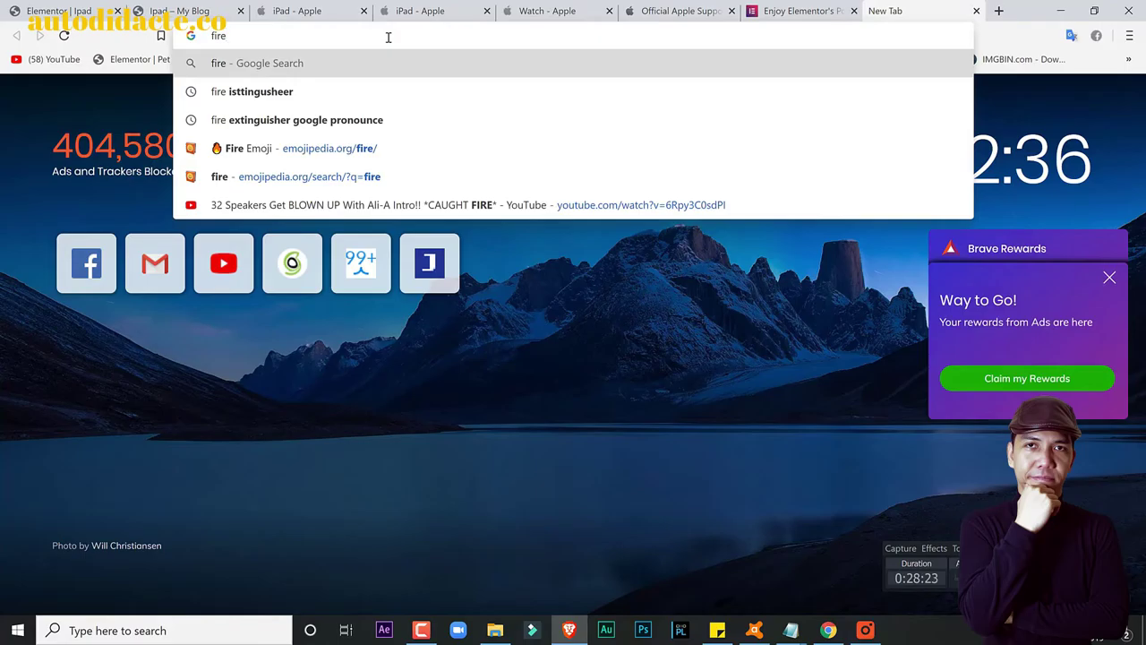
{"action": "type", "text": "fox"}
{"action": "key", "text": "Return"}
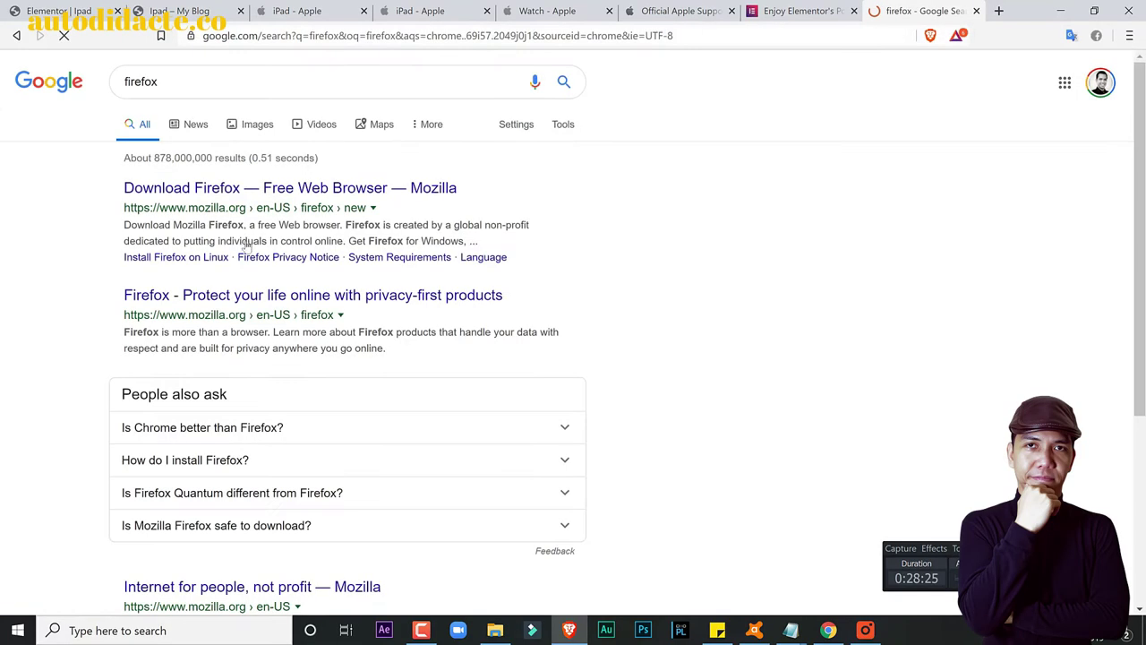
{"action": "left_click", "coordinate": [367, 188]}
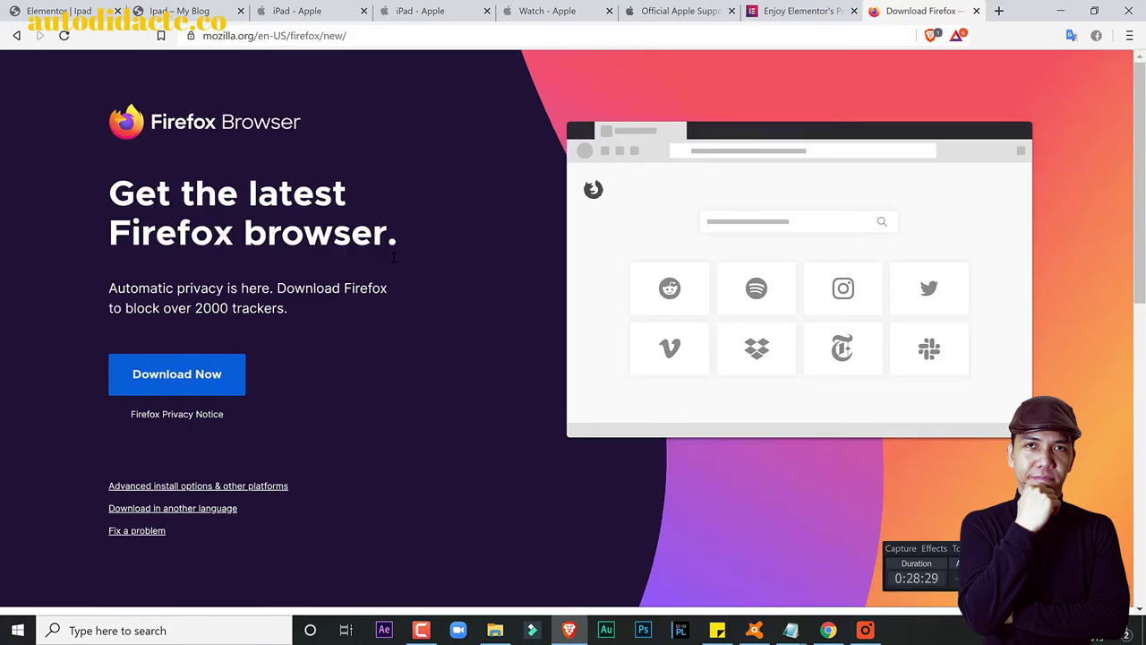
{"action": "scroll", "coordinate": [394, 257], "scroll_direction": "down", "scroll_amount": 10}
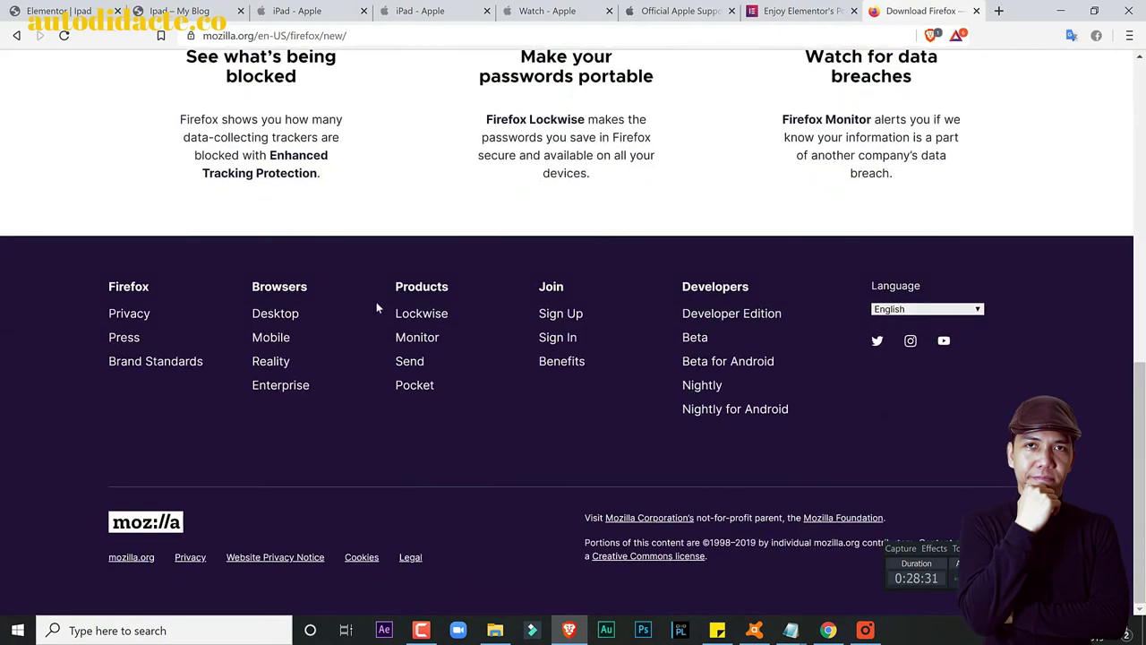
{"action": "scroll", "coordinate": [376, 307], "scroll_direction": "up", "scroll_amount": 10}
{"action": "left_click", "coordinate": [16, 36]}
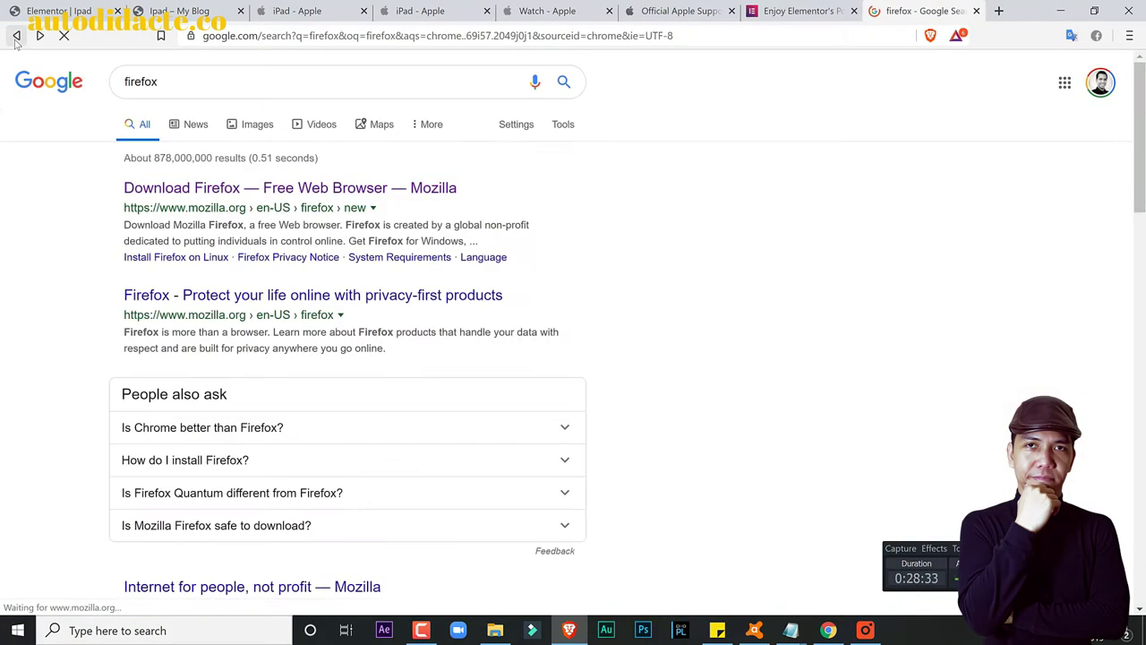
Step: Search Google for 'pep' and open the PEP.ph website
{"action": "scroll", "coordinate": [287, 185], "scroll_direction": "down", "scroll_amount": 3}
{"action": "scroll", "coordinate": [287, 125], "scroll_direction": "up", "scroll_amount": 3}
{"action": "left_click", "coordinate": [269, 81]}
{"action": "key", "text": "ctrl+a"}
{"action": "type", "text": "font"}
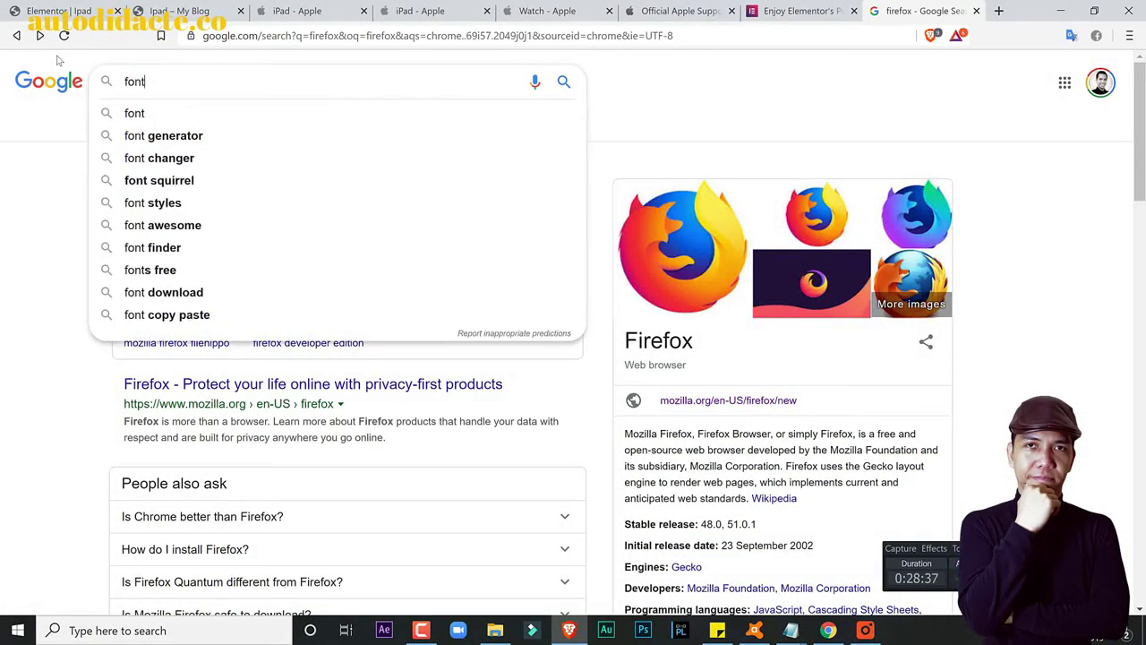
{"action": "key", "text": "BackSpace"}
{"action": "key", "text": "BackSpace"}
{"action": "key", "text": "BackSpace"}
{"action": "key", "text": "BackSpace"}
{"action": "key", "text": "BackSpace"}
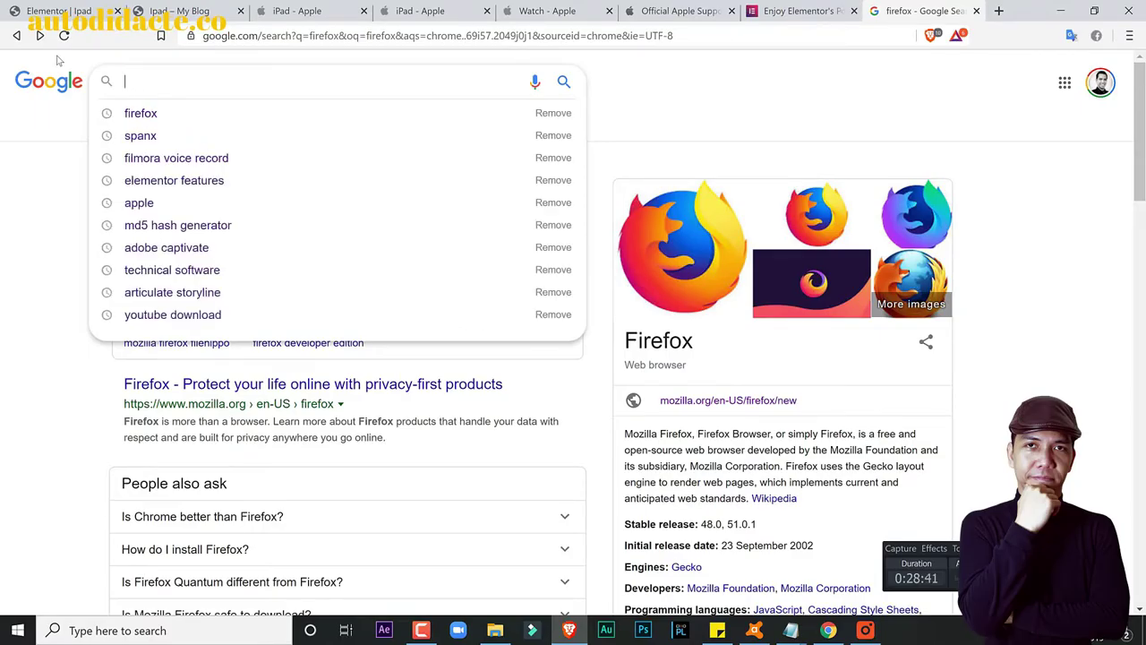
{"action": "type", "text": "pep"}
{"action": "key", "text": "Return"}
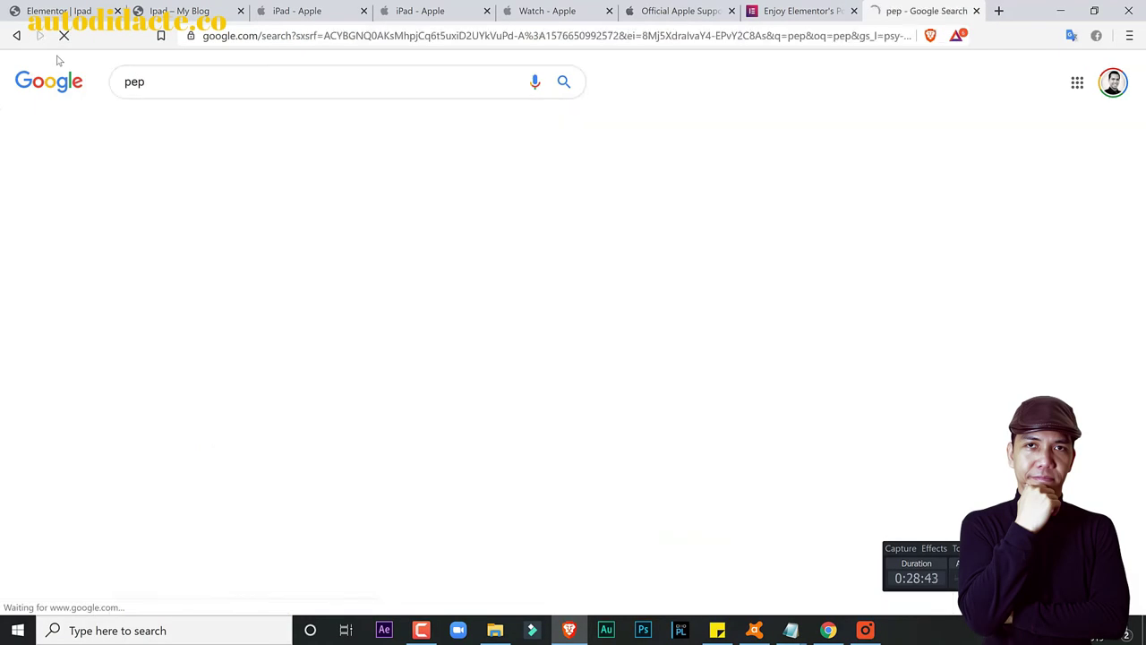
{"action": "left_click", "coordinate": [207, 184]}
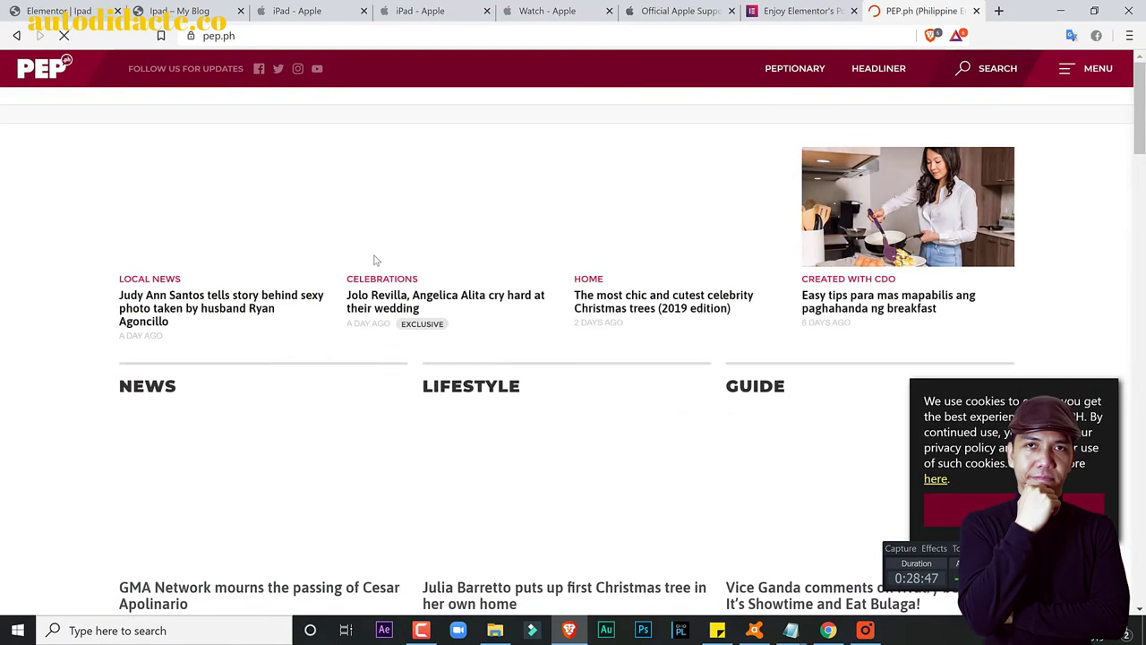
Step: Copy the LIFESTYLE Christmas-tree headline from PEP.ph and paste it over the widget's stats text
{"action": "scroll", "coordinate": [436, 284], "scroll_direction": "down", "scroll_amount": 2}
{"action": "scroll", "coordinate": [436, 284], "scroll_direction": "down", "scroll_amount": 10}
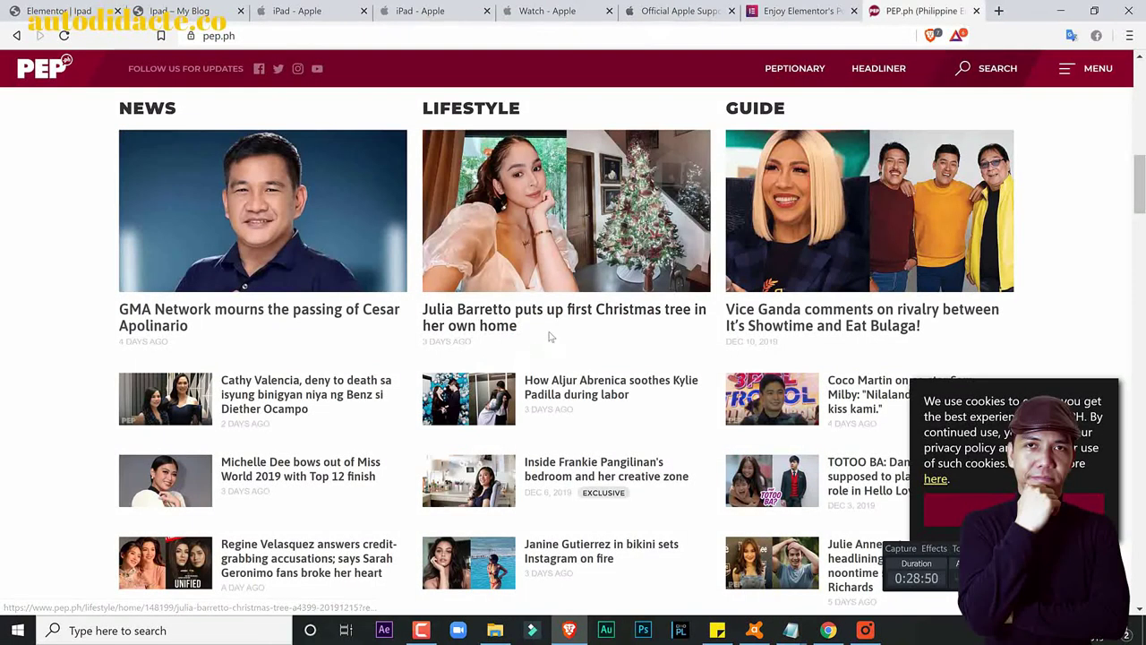
{"action": "left_click_drag", "start_coordinate": [550, 337], "coordinate": [422, 310]}
{"action": "key", "text": "ctrl+c"}
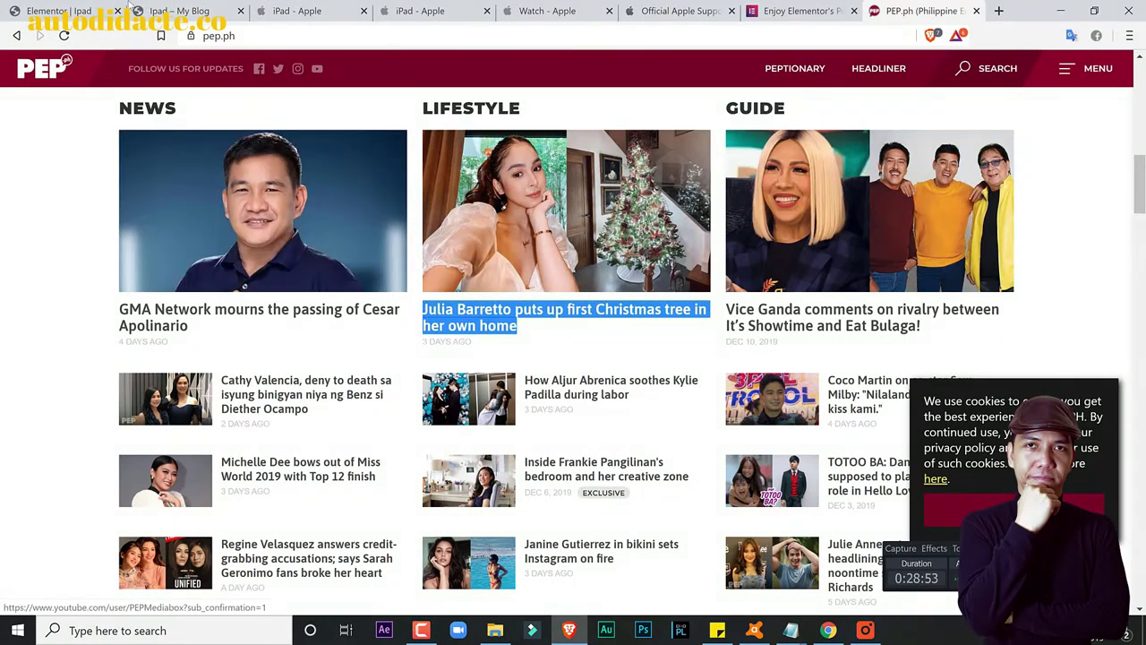
{"action": "left_click", "coordinate": [53, 11]}
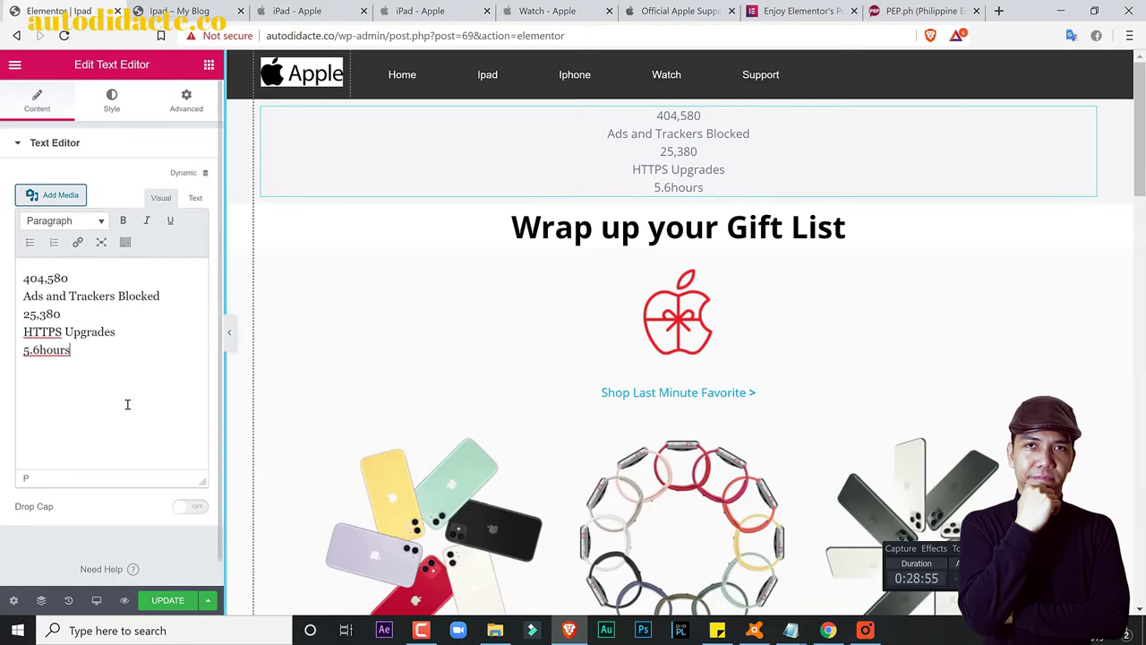
{"action": "key", "text": "ctrl+a"}
{"action": "key", "text": "ctrl+v"}
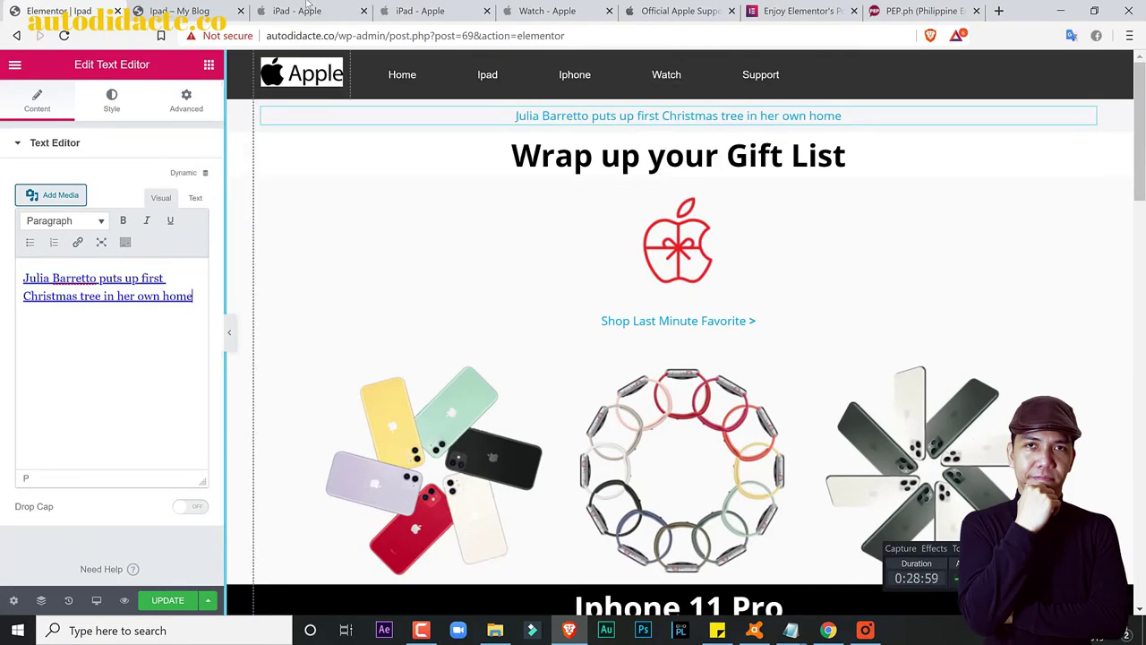
Step: Replace the headline's link markup with plain headline text in the Text view
{"action": "left_click", "coordinate": [791, 7]}
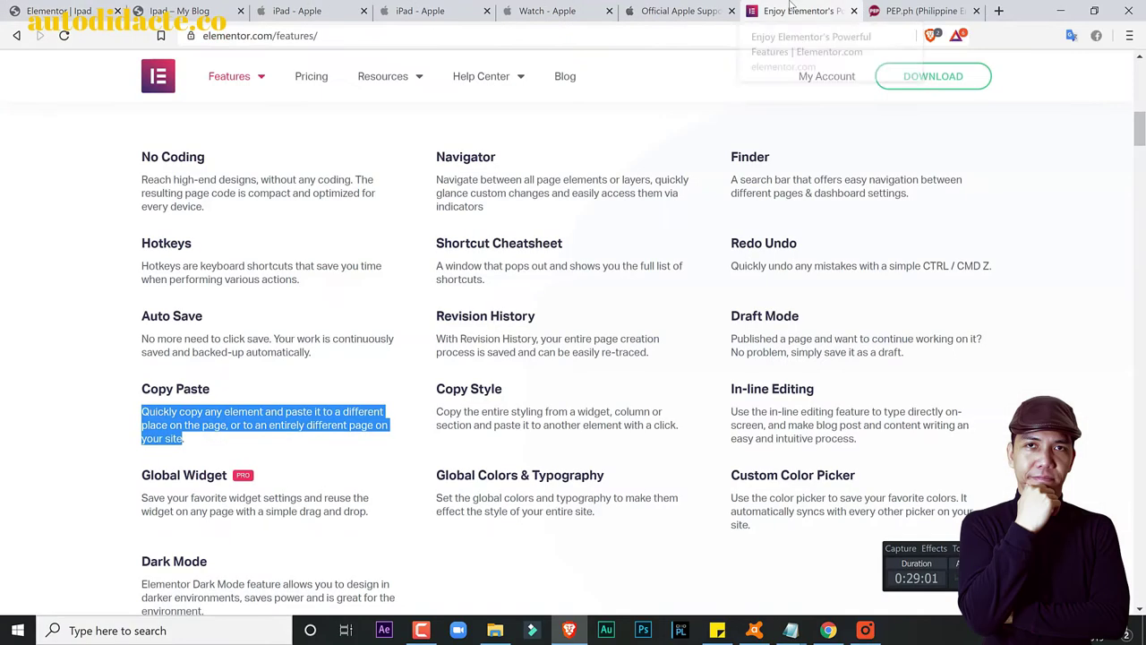
{"action": "left_click", "coordinate": [896, 9]}
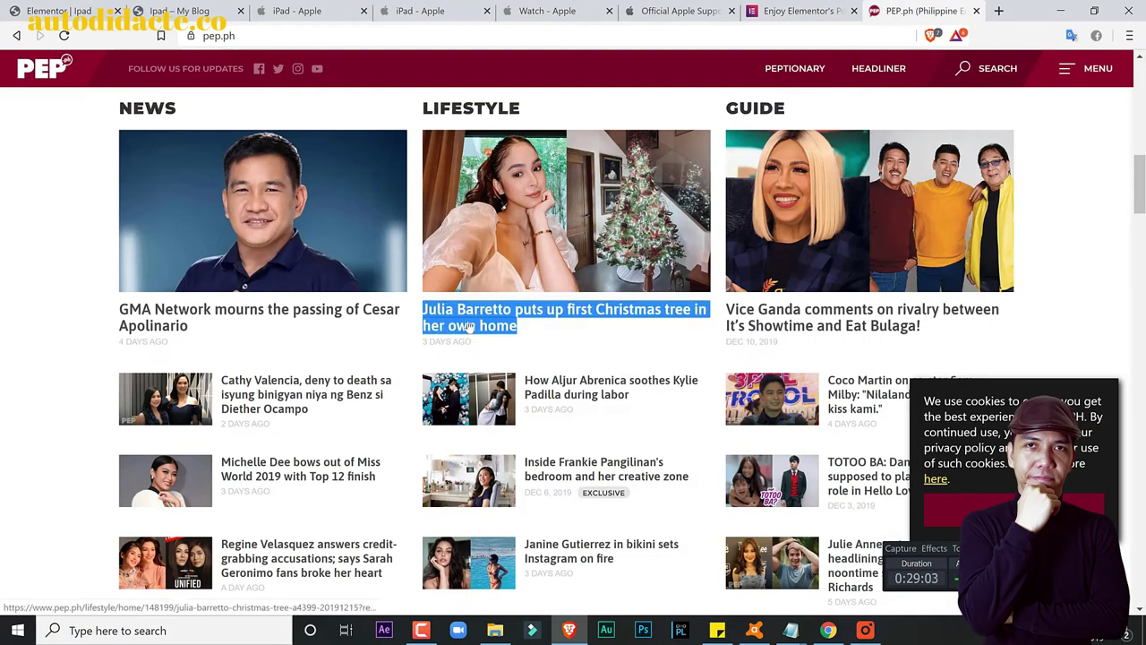
{"action": "key", "text": "ctrl+1"}
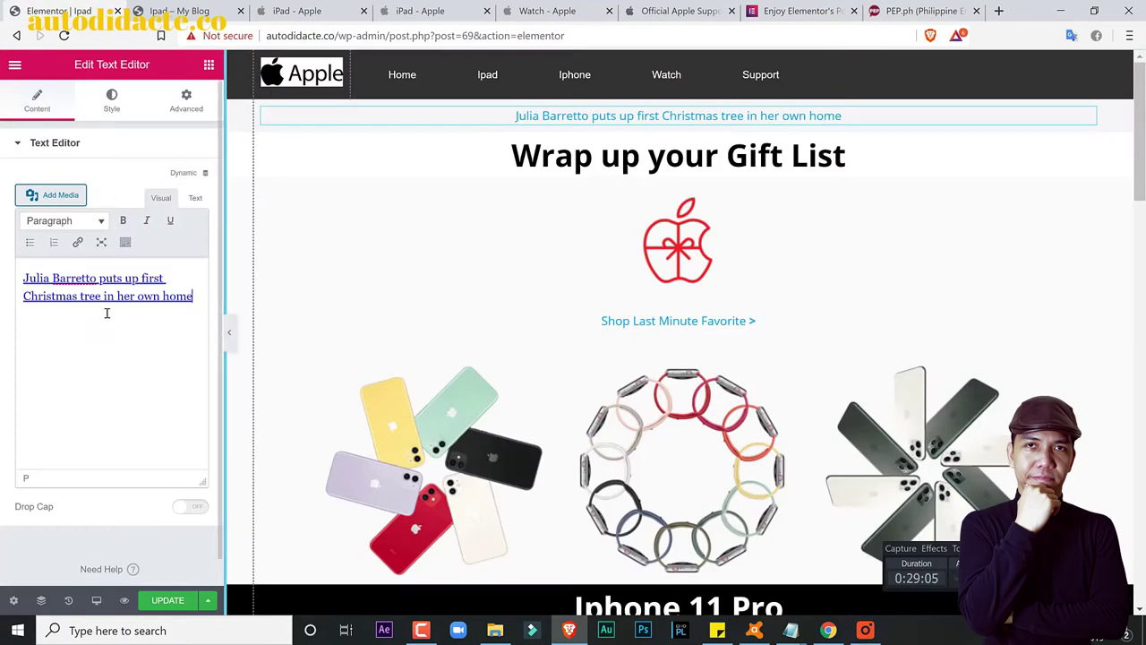
{"action": "left_click", "coordinate": [195, 197]}
{"action": "key", "text": "ctrl+a"}
{"action": "key", "text": "ctrl+v"}
{"action": "left_click", "coordinate": [162, 198]}
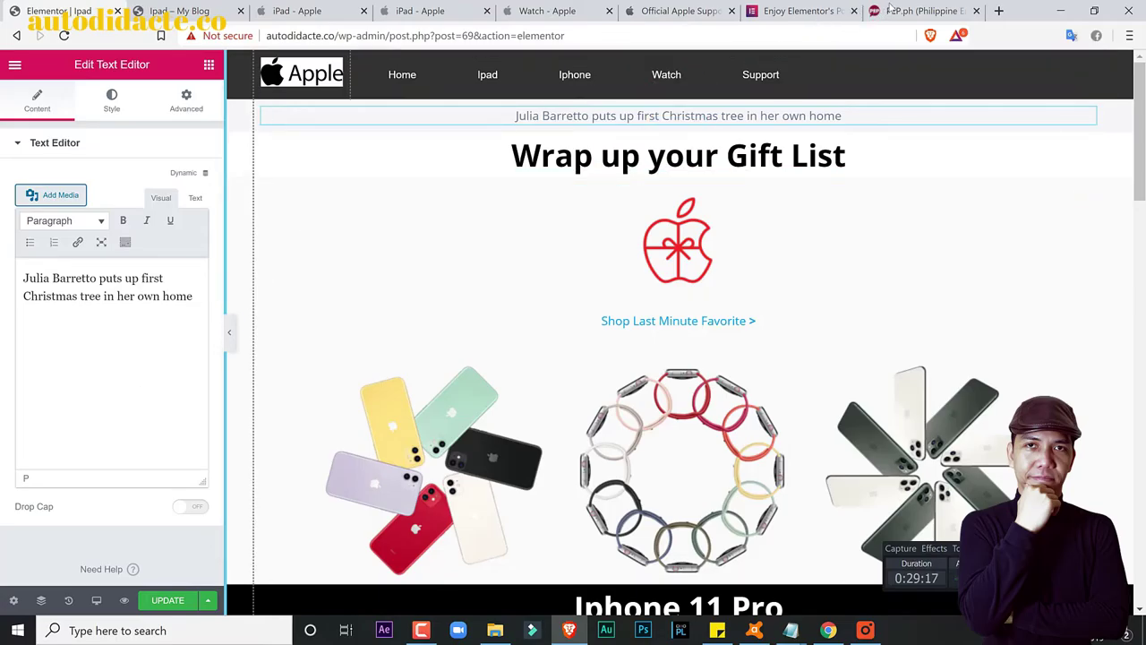
{"action": "left_click", "coordinate": [821, 8]}
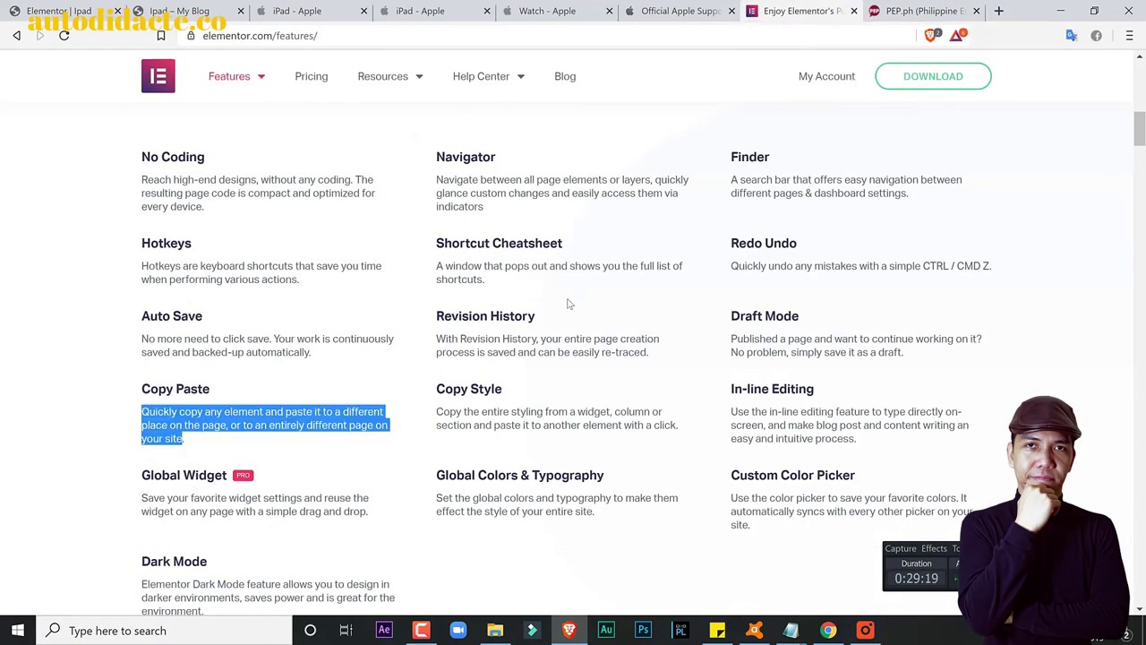
{"action": "scroll", "coordinate": [568, 309], "scroll_direction": "down", "scroll_amount": 1}
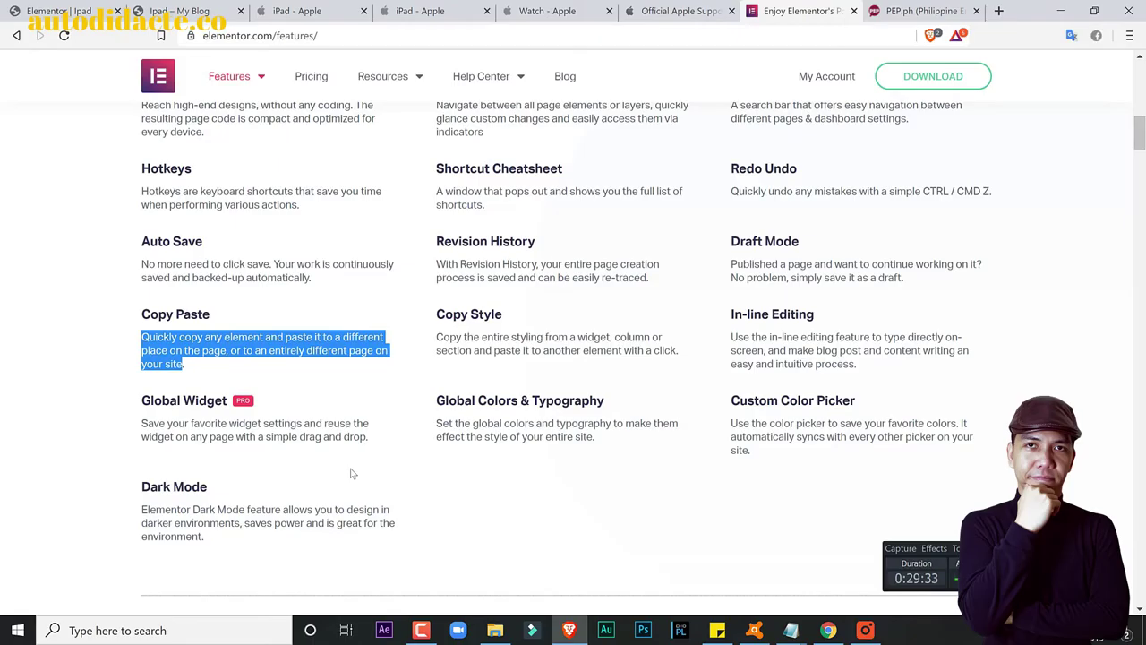
{"action": "left_click", "coordinate": [59, 11]}
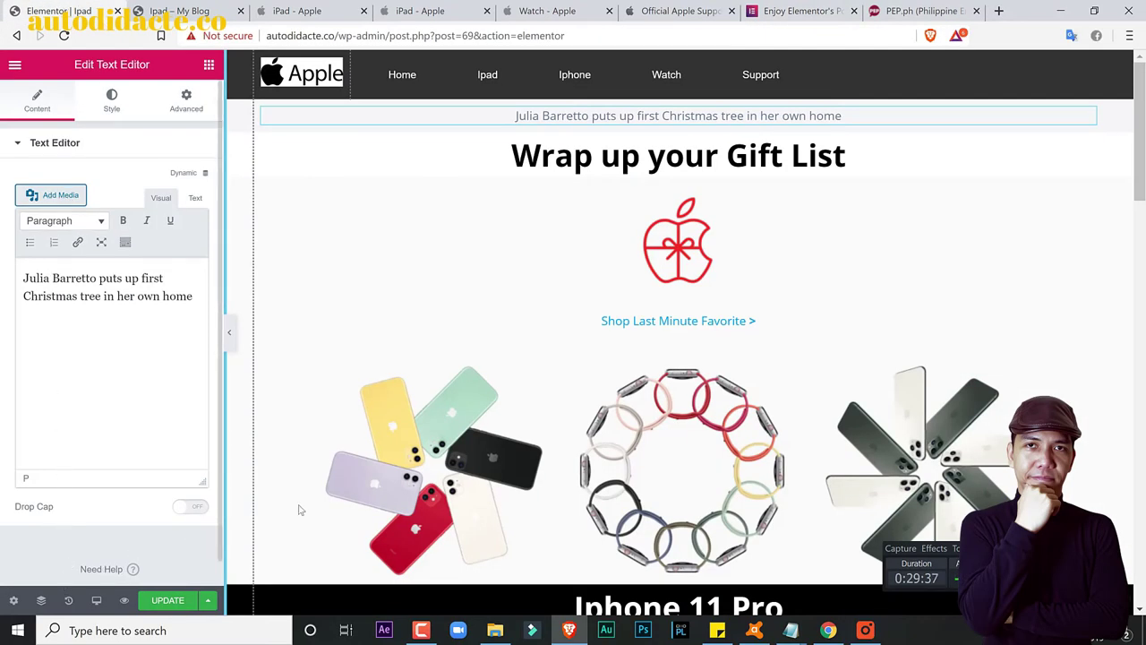
Step: Open Page Settings and go through the Style tab to the Advanced Custom CSS area
{"action": "left_click", "coordinate": [14, 600]}
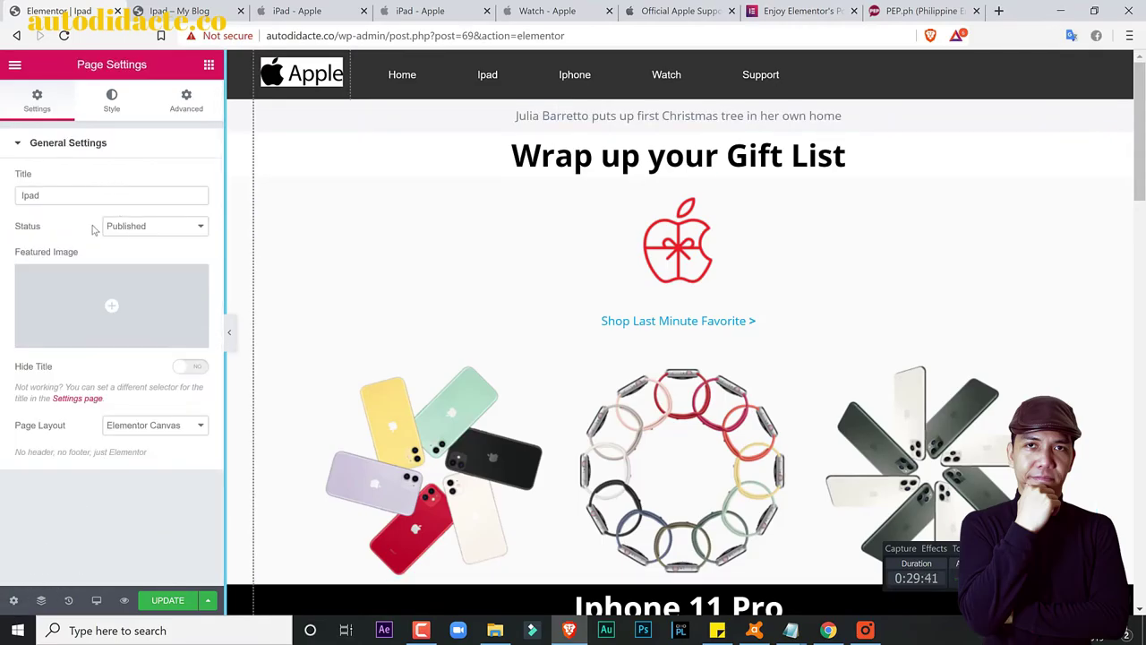
{"action": "left_click", "coordinate": [102, 103]}
{"action": "left_click", "coordinate": [196, 107]}
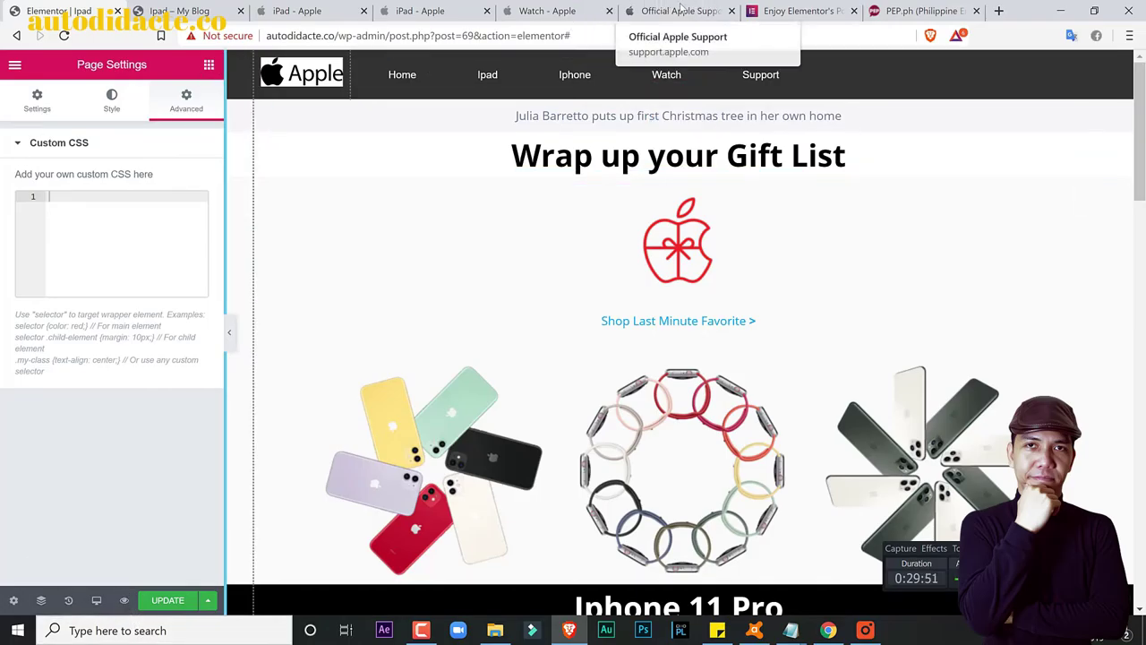
Step: Glance at the Apple Support, PEP.ph and Elementor features tabs, then return to the Ipad editor
{"action": "left_click", "coordinate": [717, 9]}
{"action": "left_click", "coordinate": [922, 9]}
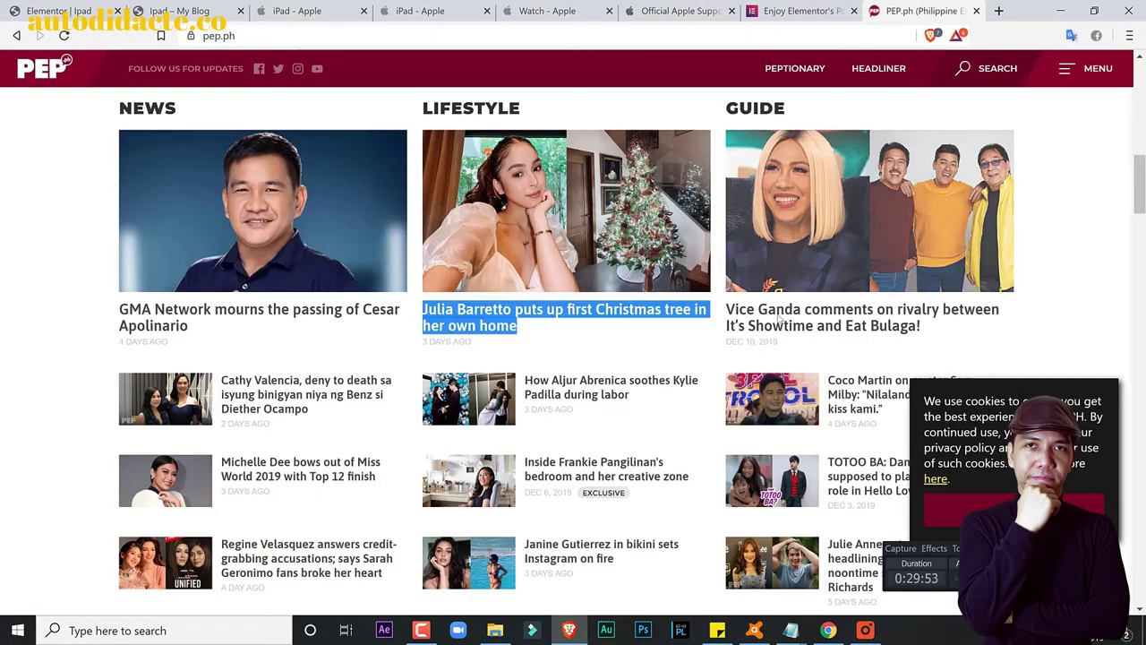
{"action": "left_click", "coordinate": [786, 11]}
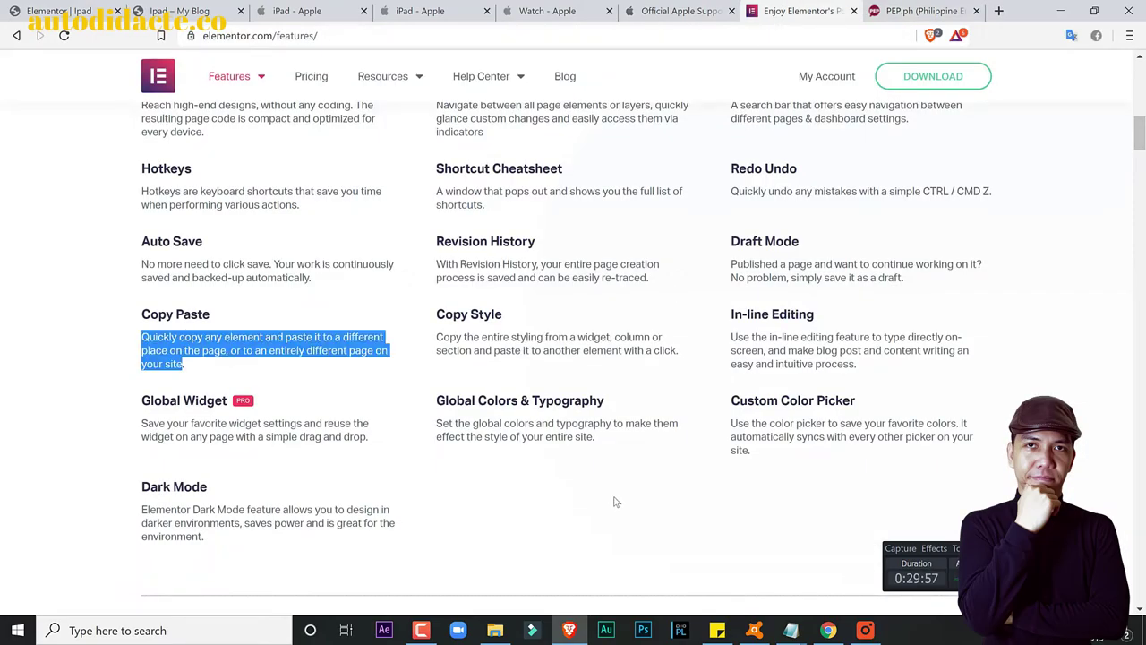
{"action": "scroll", "coordinate": [607, 524], "scroll_direction": "up", "scroll_amount": 1}
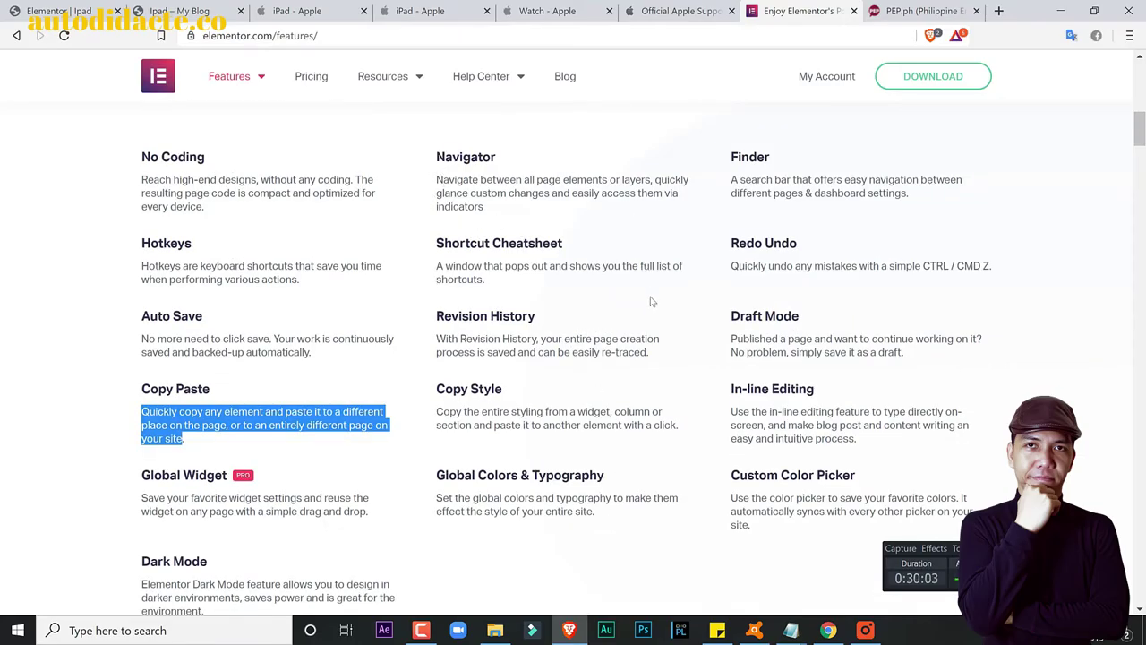
{"action": "left_click", "coordinate": [56, 10]}
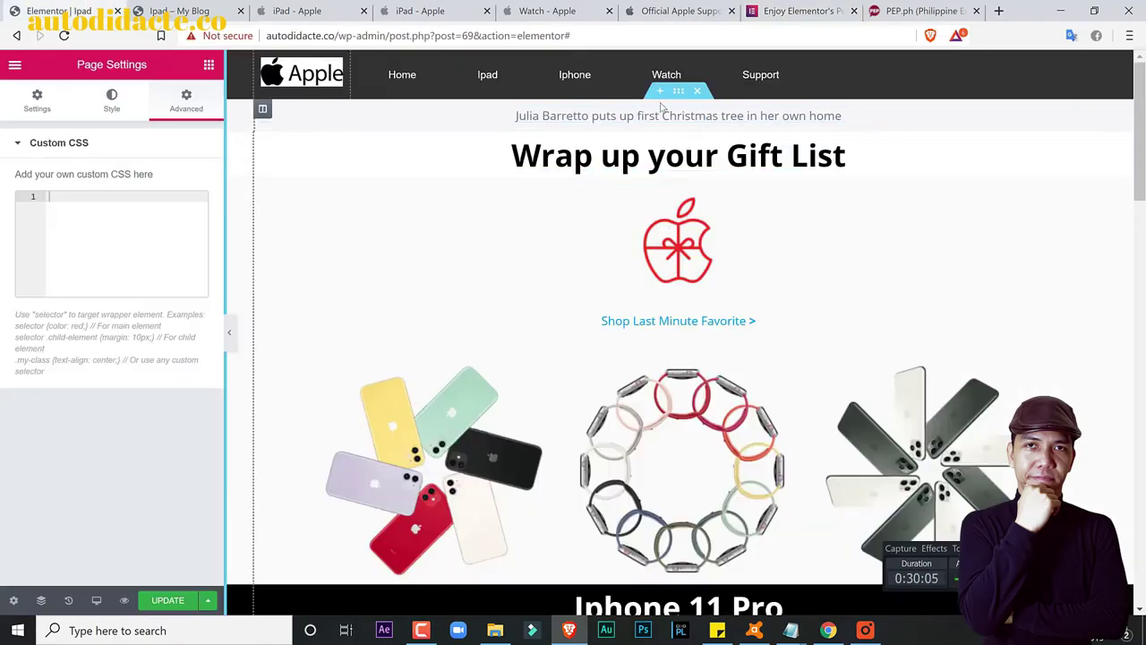
{"action": "scroll", "coordinate": [904, 280], "scroll_direction": "down", "scroll_amount": 15}
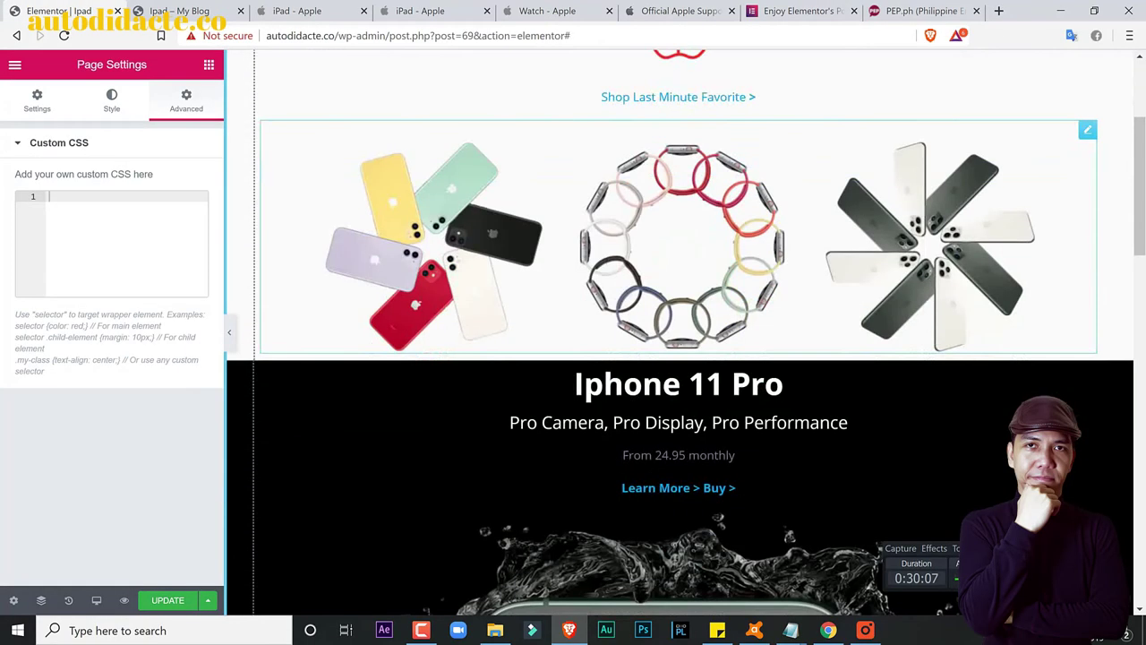
{"action": "scroll", "coordinate": [685, 281], "scroll_direction": "up", "scroll_amount": 4}
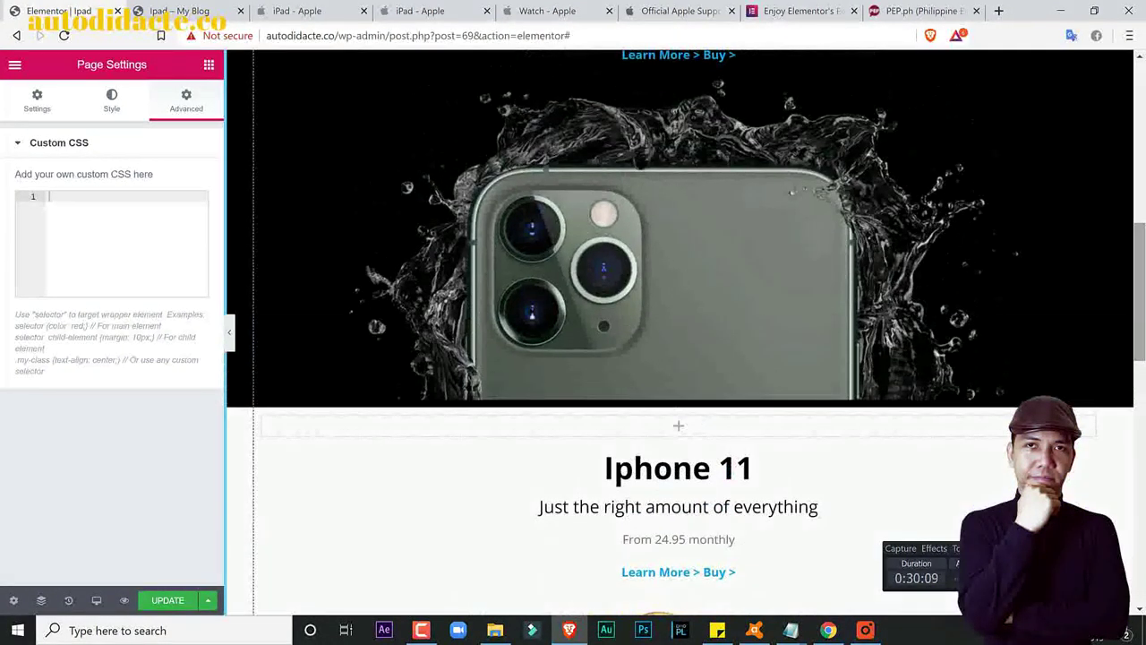
{"action": "left_click_drag", "start_coordinate": [1142, 295], "coordinate": [1142, 134]}
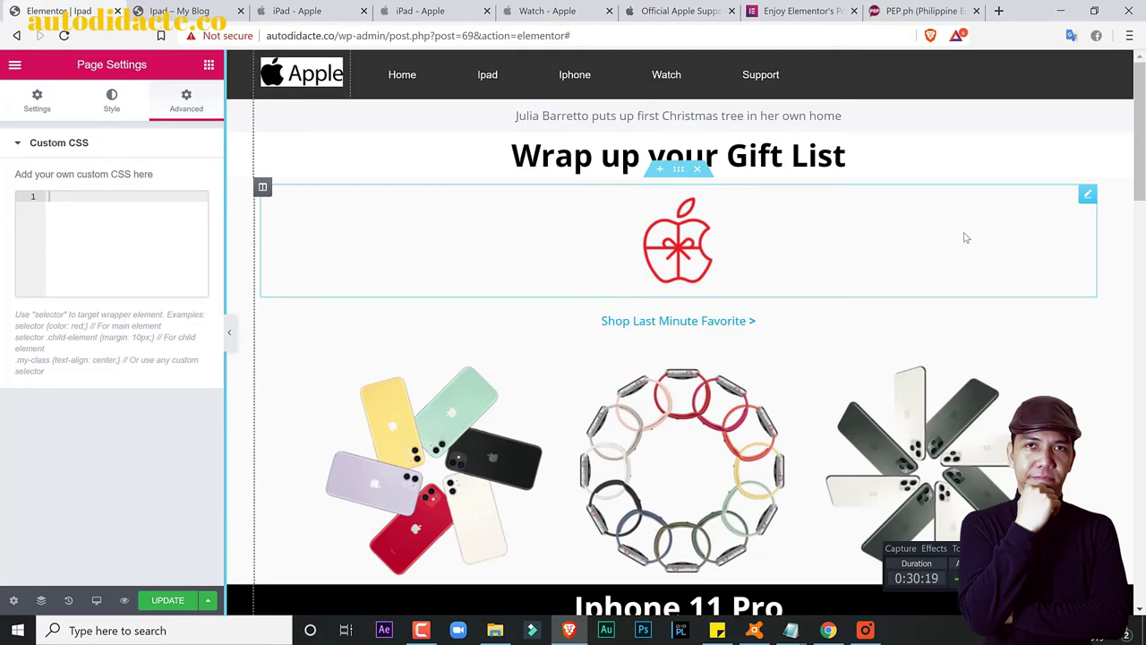
Step: Open the Navigator and expand the first section's columns down to the Nav Menu widget
{"action": "left_click", "coordinate": [40, 600]}
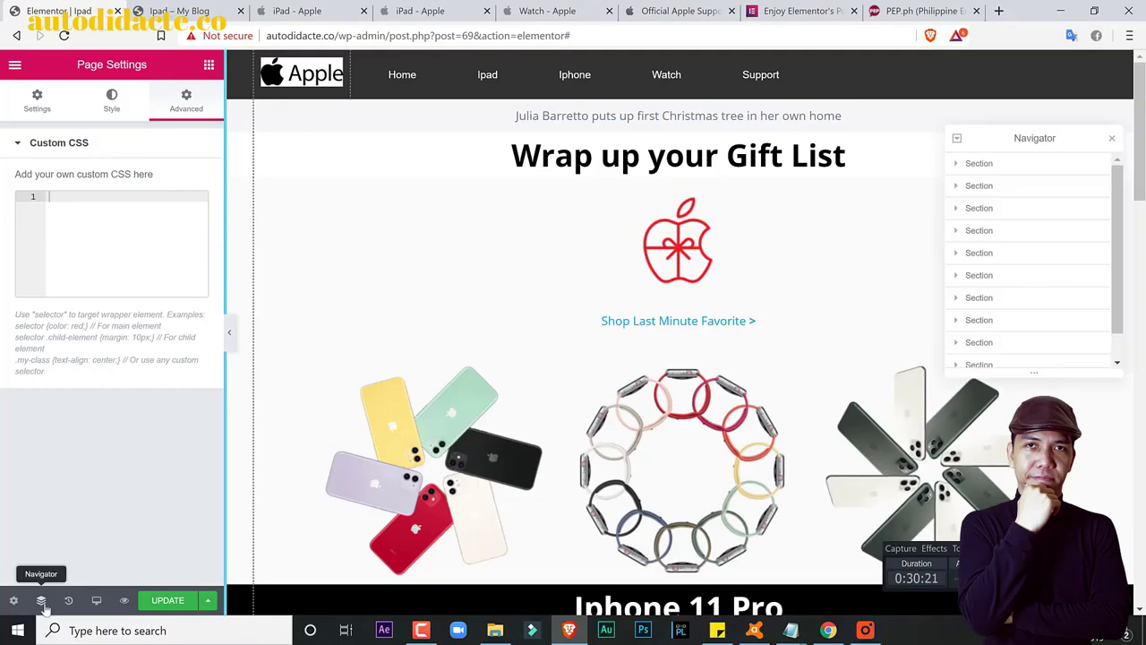
{"action": "left_click", "coordinate": [956, 164]}
{"action": "left_click", "coordinate": [962, 192]}
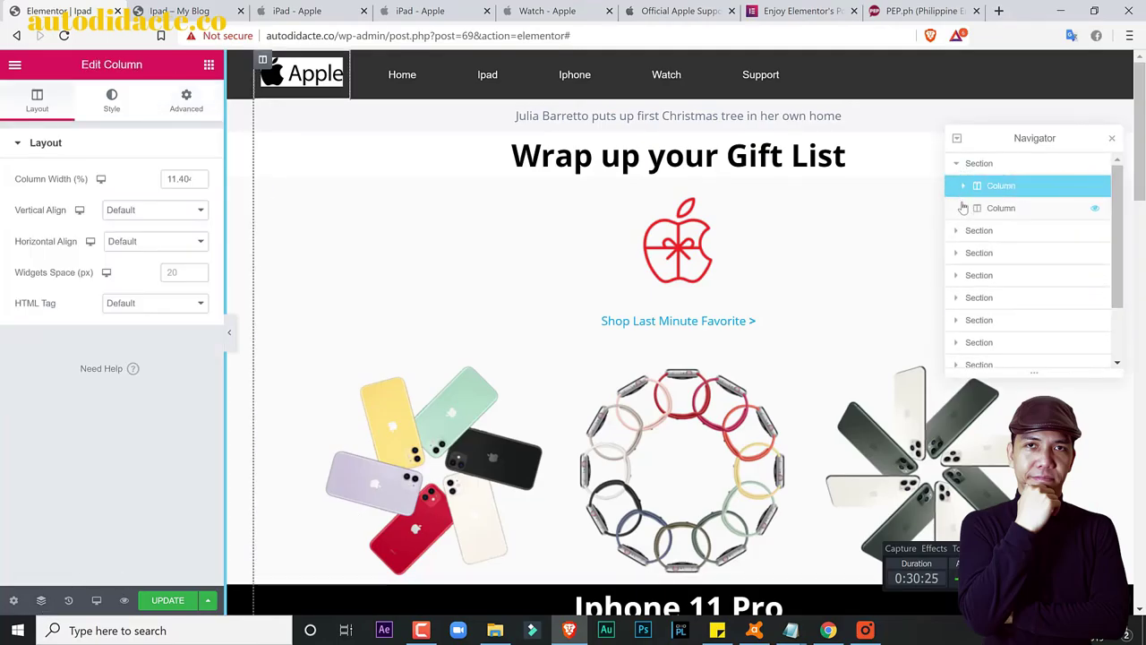
{"action": "left_click", "coordinate": [963, 209]}
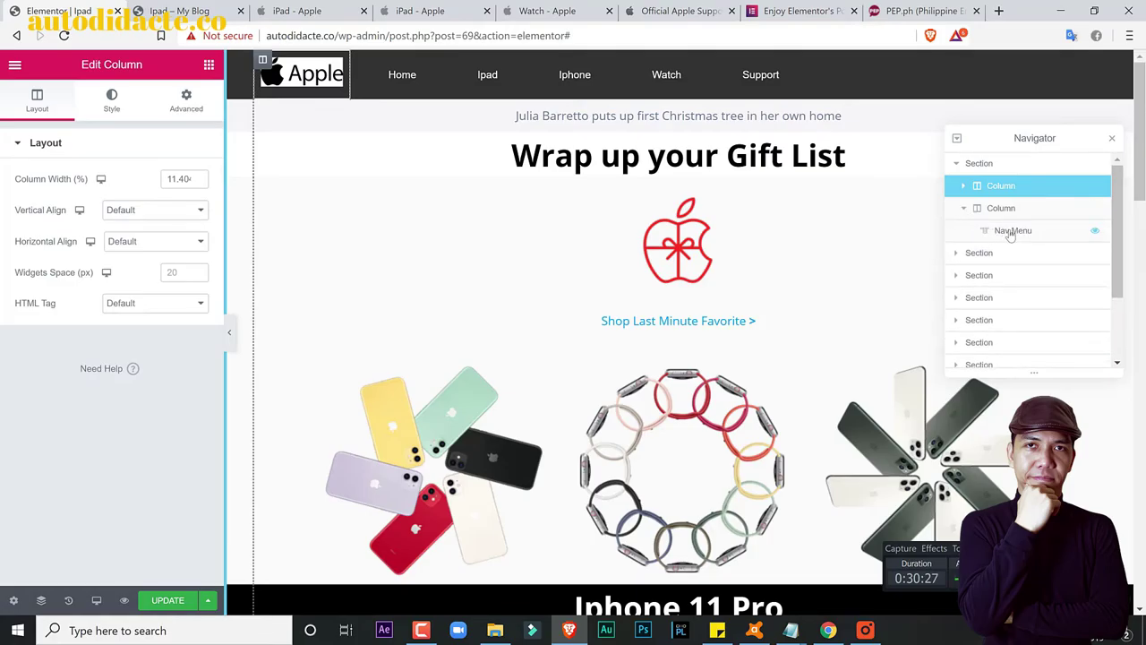
{"action": "left_click", "coordinate": [1011, 232]}
Step: Expand the next section and its column to select the Text Editor widget
{"action": "left_click", "coordinate": [955, 253]}
{"action": "left_click", "coordinate": [963, 275]}
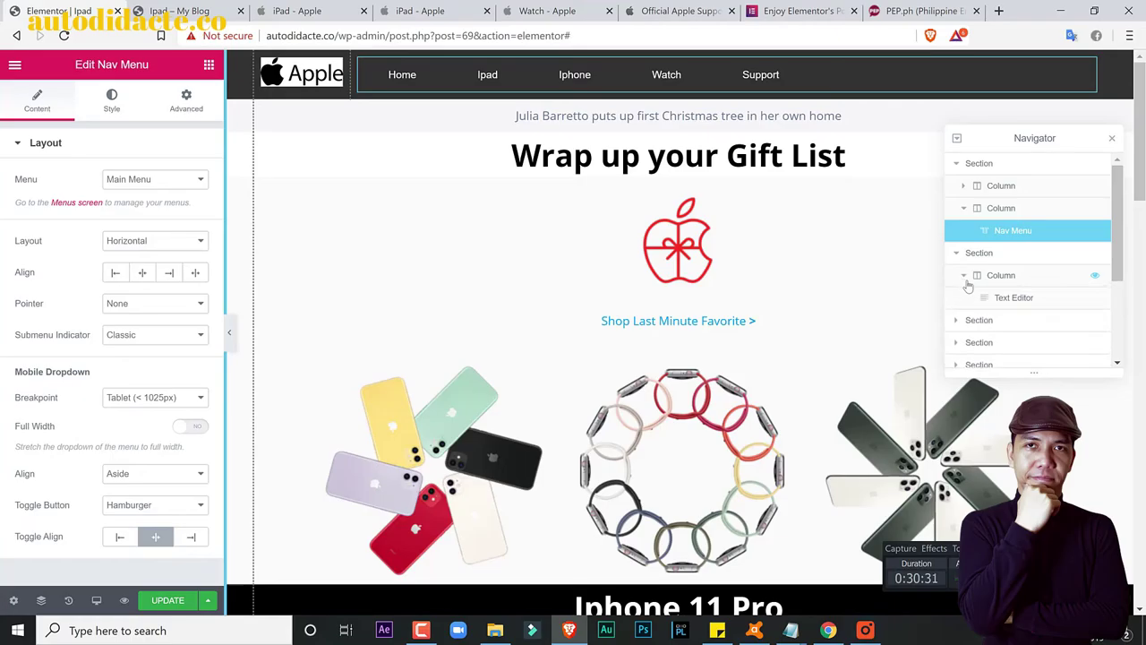
{"action": "left_click", "coordinate": [1012, 298]}
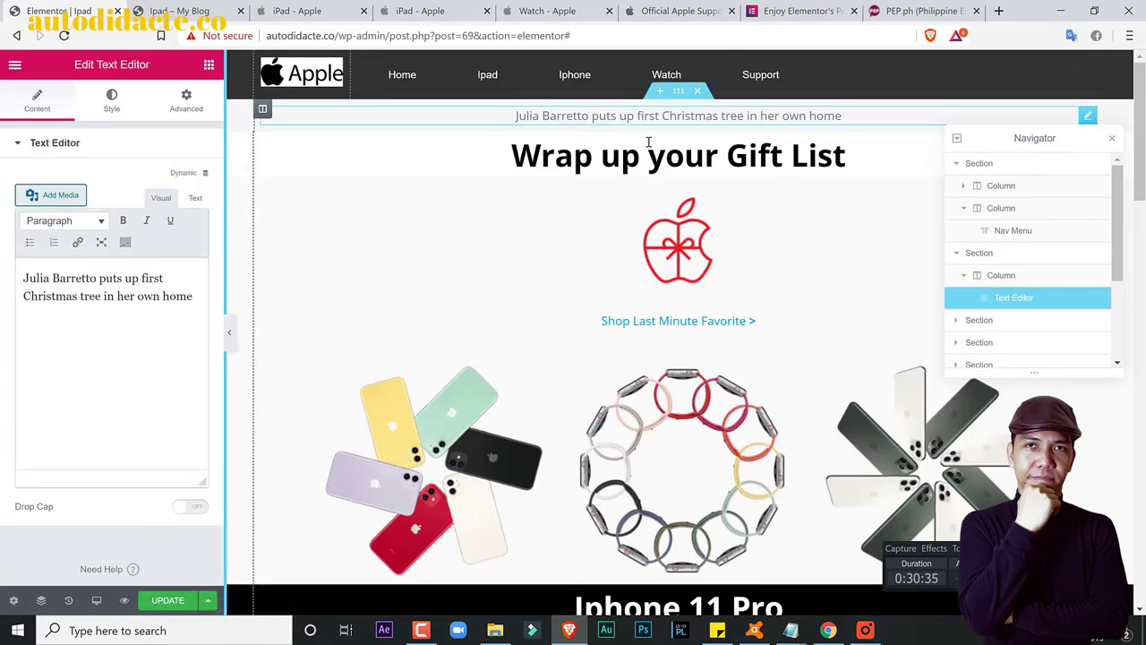
{"action": "left_click", "coordinate": [955, 164]}
{"action": "left_click", "coordinate": [955, 164]}
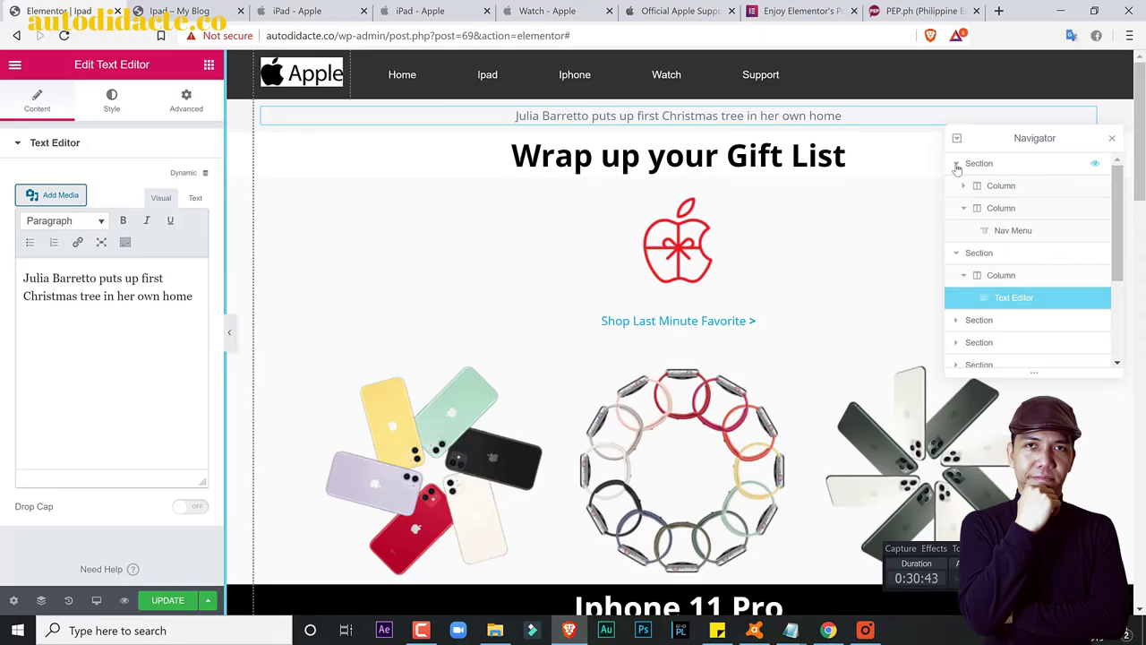
{"action": "left_click", "coordinate": [788, 9]}
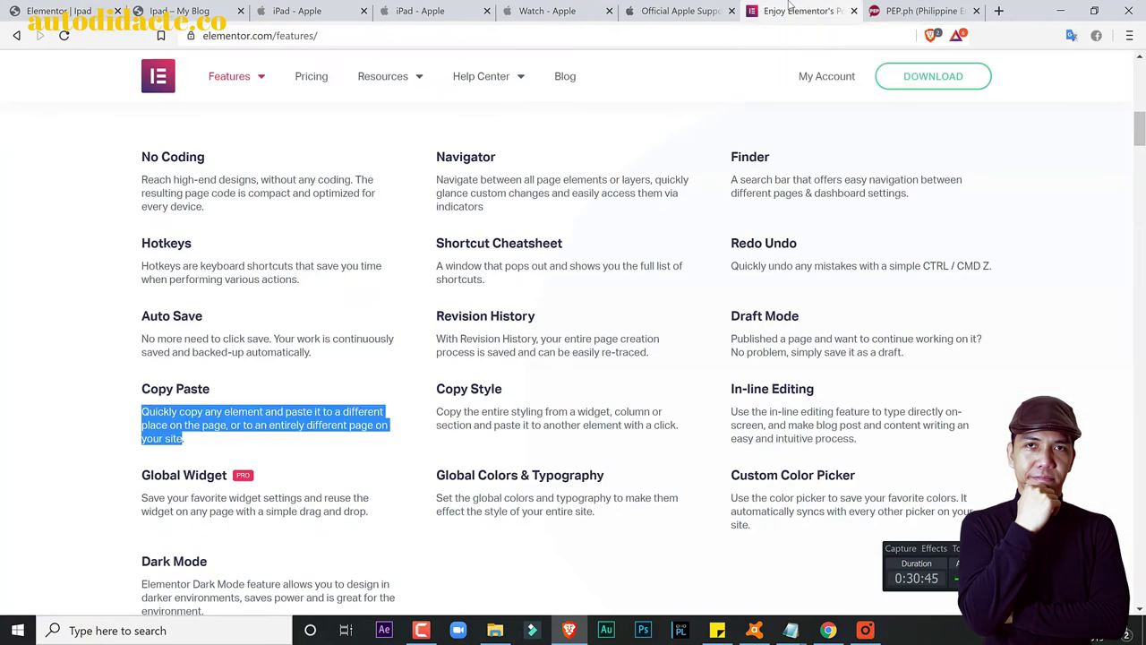
{"action": "scroll", "coordinate": [680, 292], "scroll_direction": "down", "scroll_amount": 1}
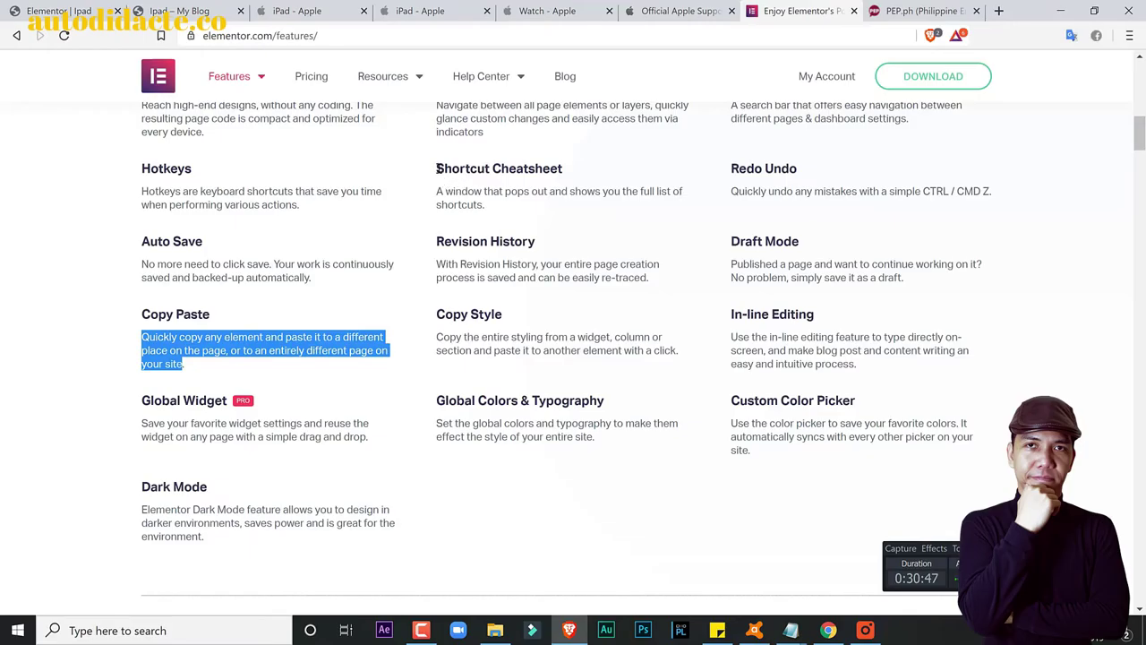
{"action": "left_click_drag", "start_coordinate": [438, 168], "coordinate": [562, 170]}
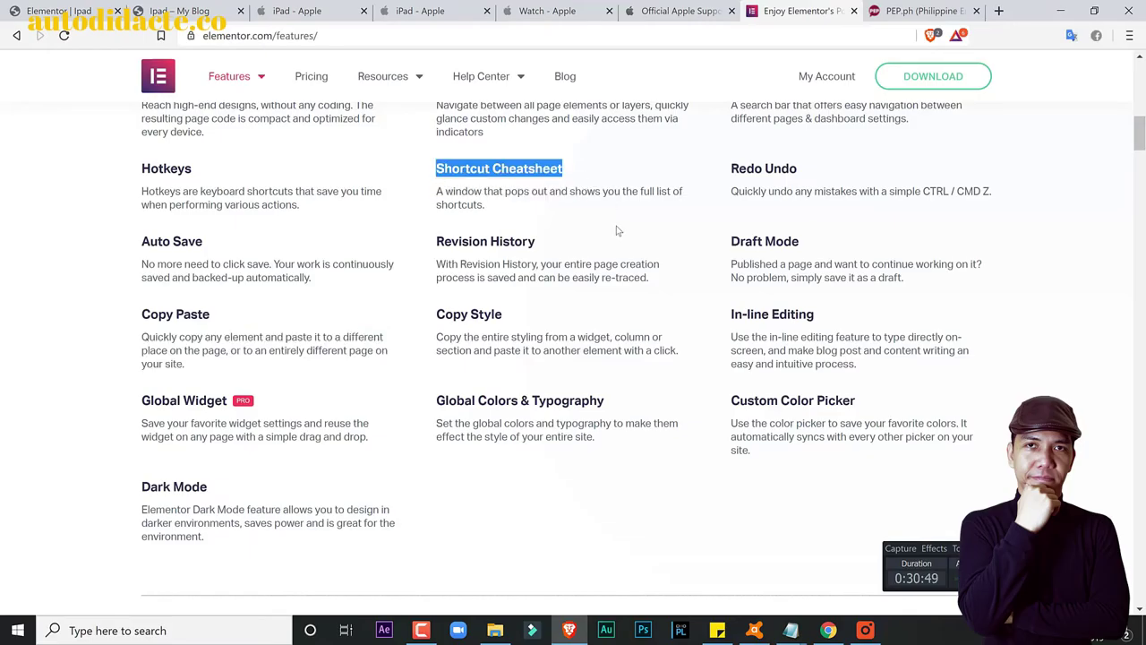
{"action": "left_click", "coordinate": [617, 230]}
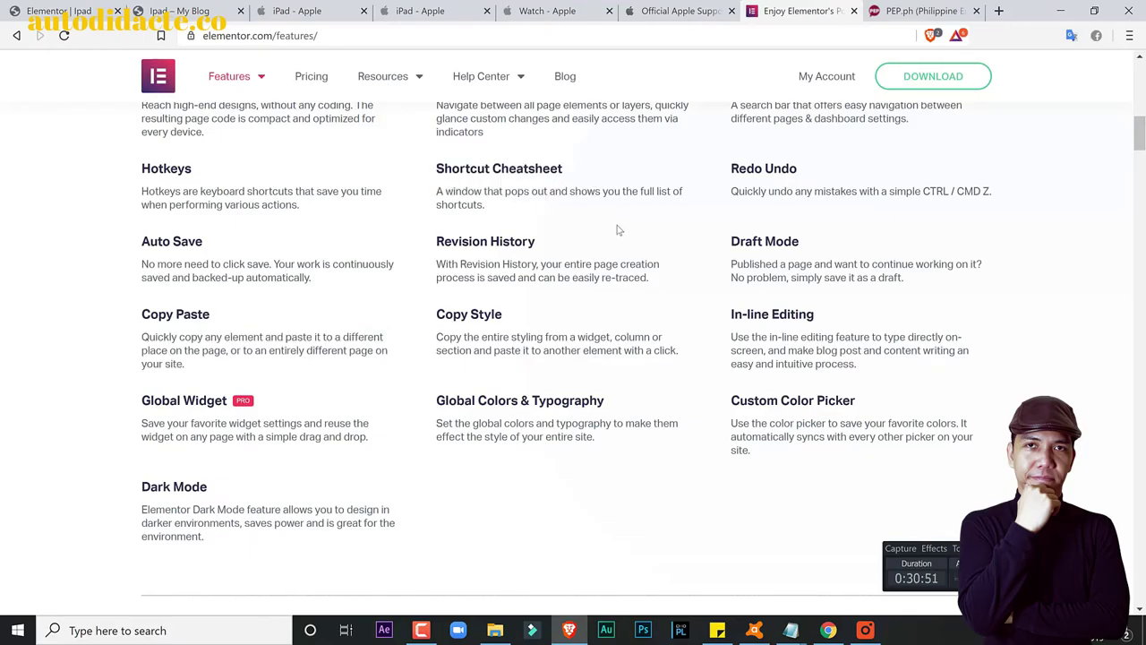
{"action": "scroll", "coordinate": [645, 290], "scroll_direction": "down", "scroll_amount": 1}
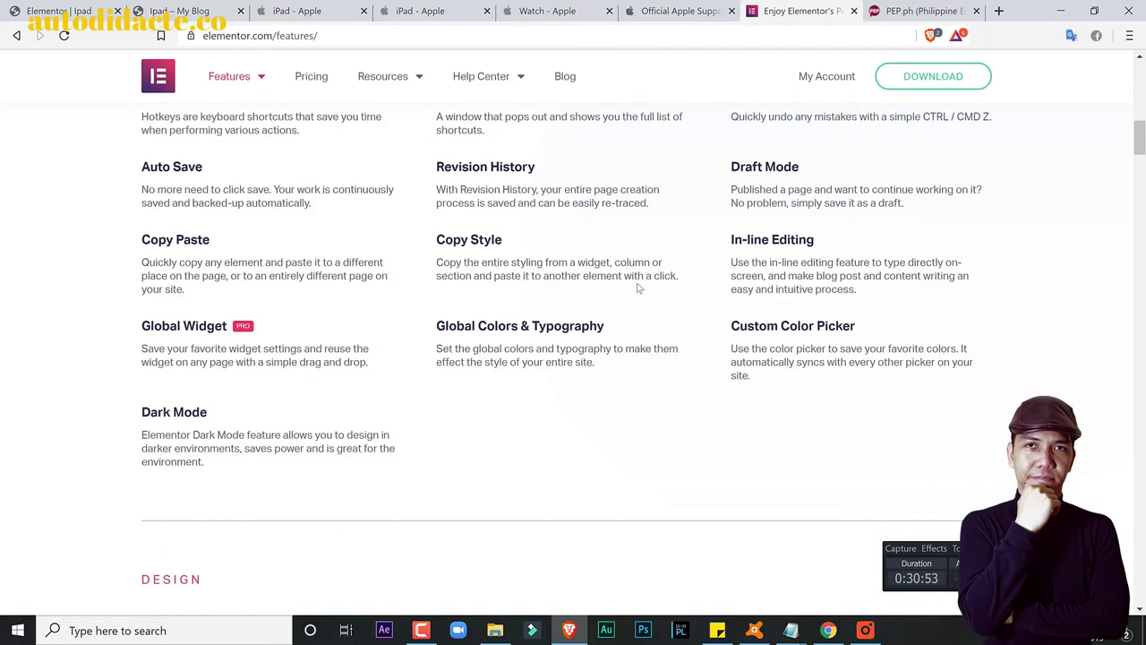
{"action": "left_click", "coordinate": [64, 8]}
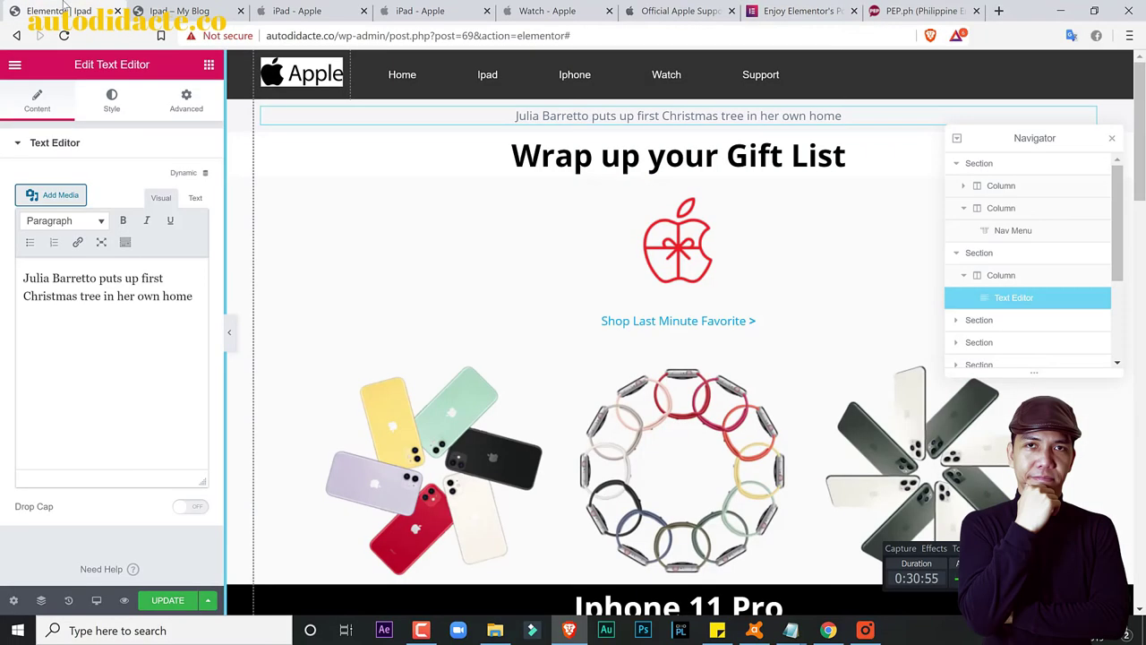
Step: Check Page Settings, open Preferences from the main menu, then show the History panel
{"action": "left_click", "coordinate": [14, 600]}
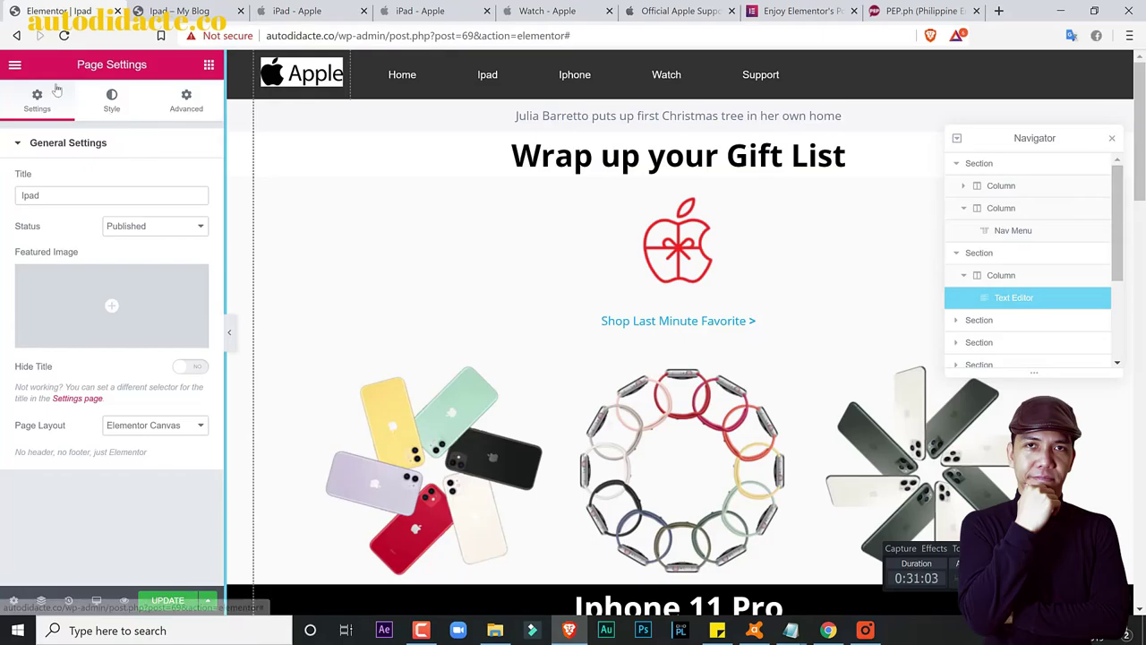
{"action": "left_click", "coordinate": [17, 68]}
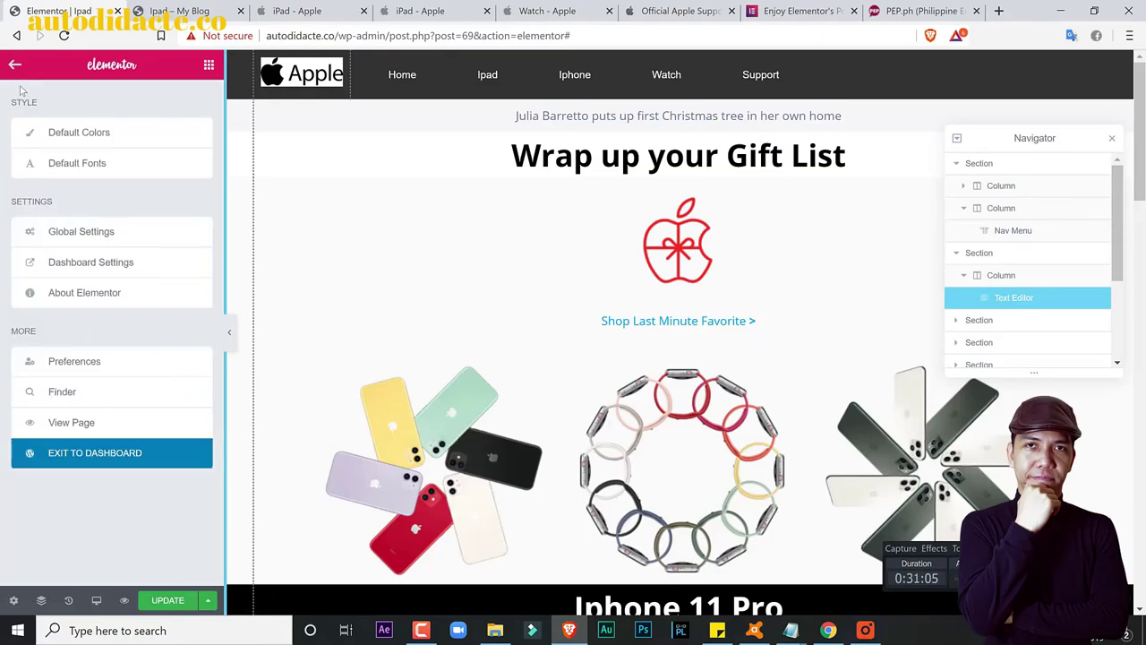
{"action": "left_click", "coordinate": [77, 362]}
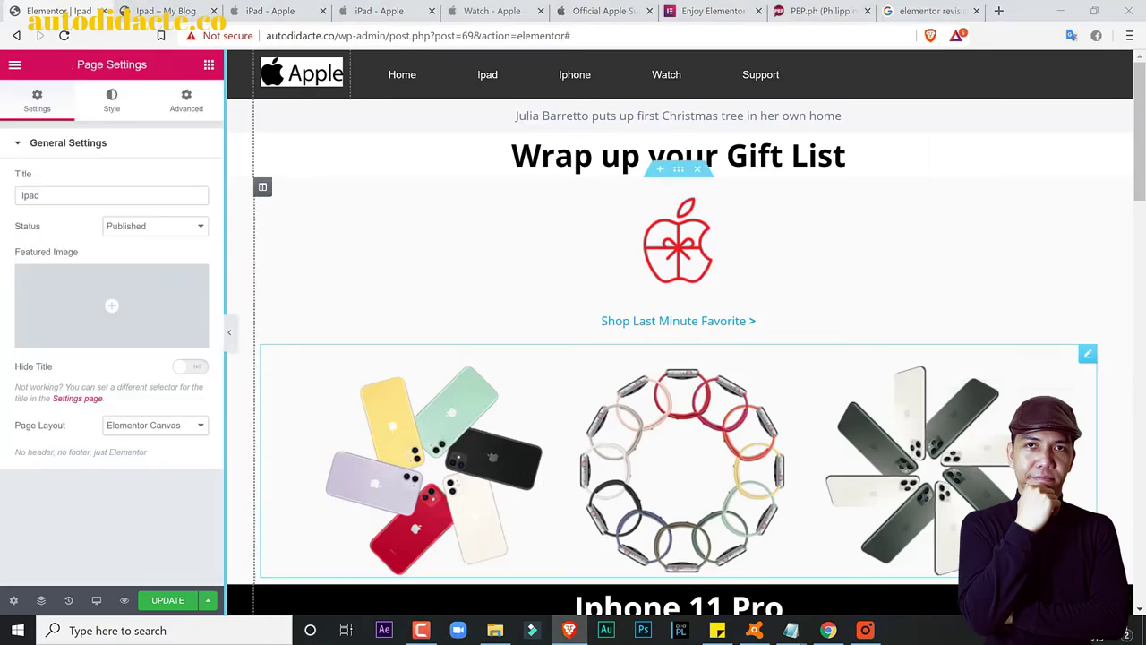
{"action": "left_click", "coordinate": [68, 599]}
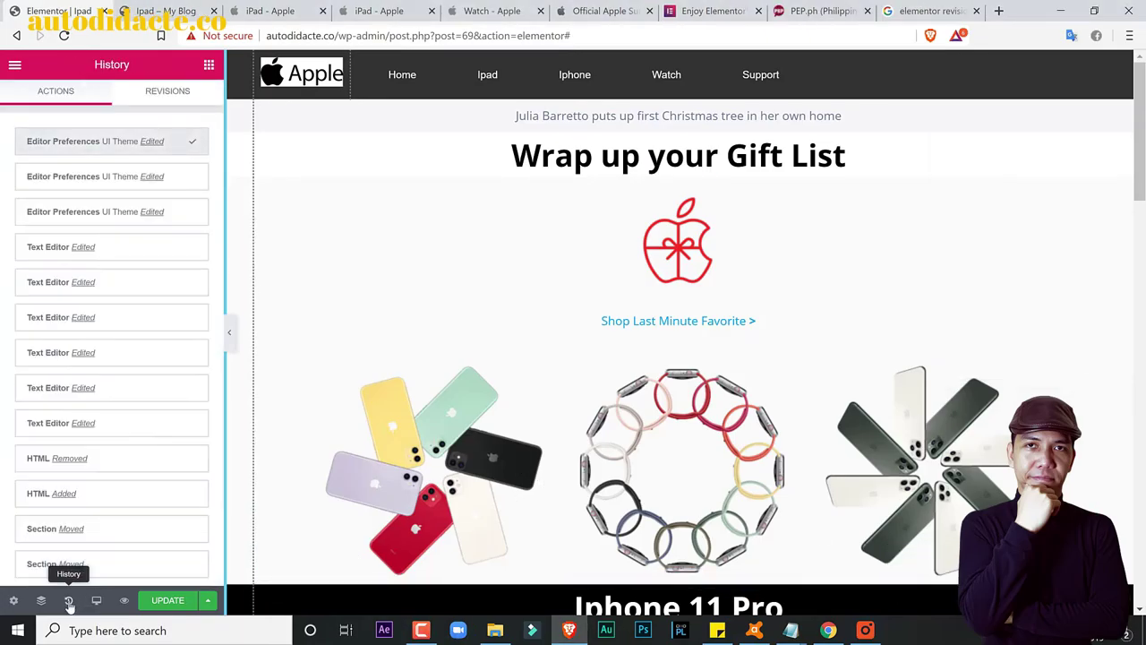
Step: Duplicate the 'Wrap up your Gift List' heading, undo it with Ctrl+Z, and view History
{"action": "scroll", "coordinate": [92, 349], "scroll_direction": "down", "scroll_amount": 3}
{"action": "scroll", "coordinate": [109, 323], "scroll_direction": "up", "scroll_amount": 3}
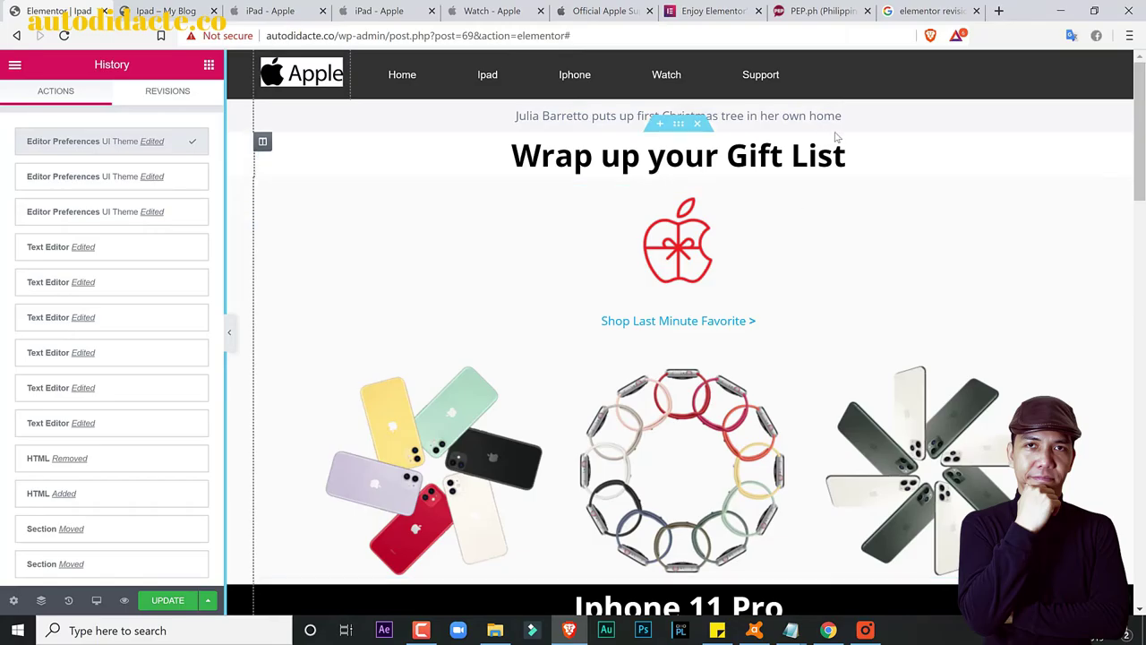
{"action": "right_click", "coordinate": [1083, 154]}
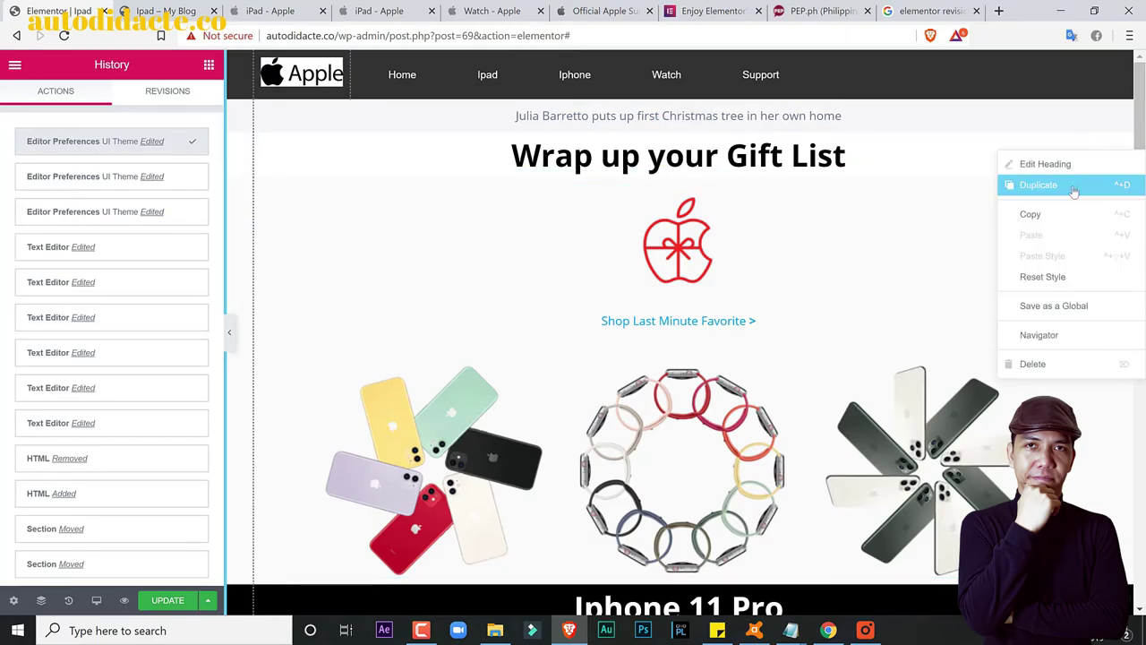
{"action": "left_click", "coordinate": [1067, 188]}
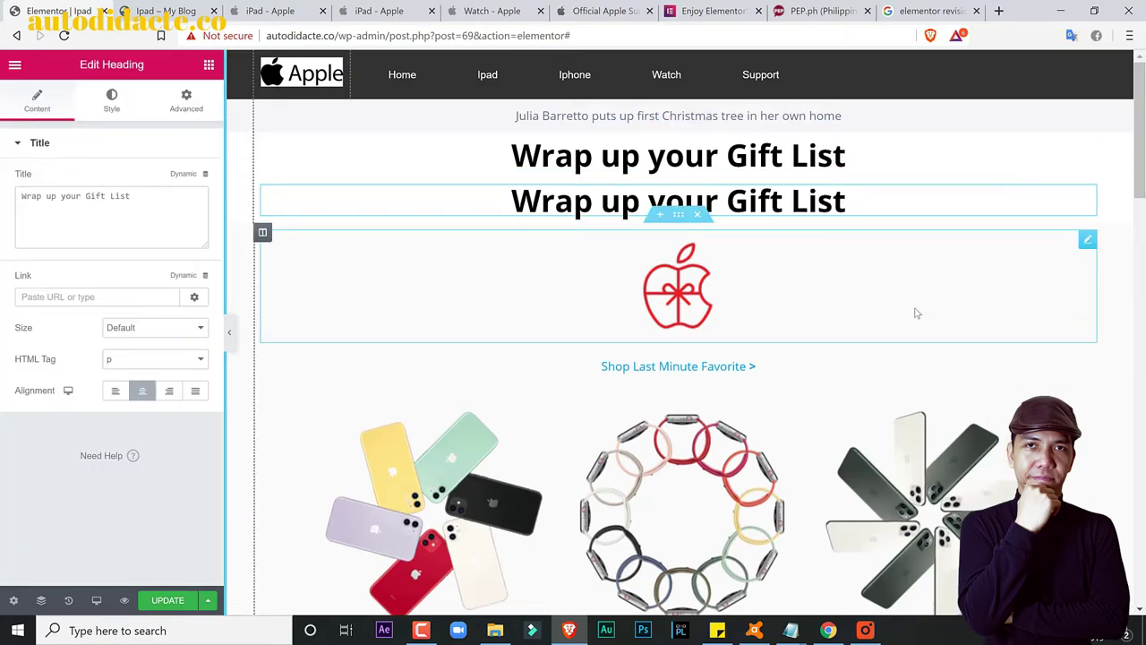
{"action": "key", "text": "ctrl+z"}
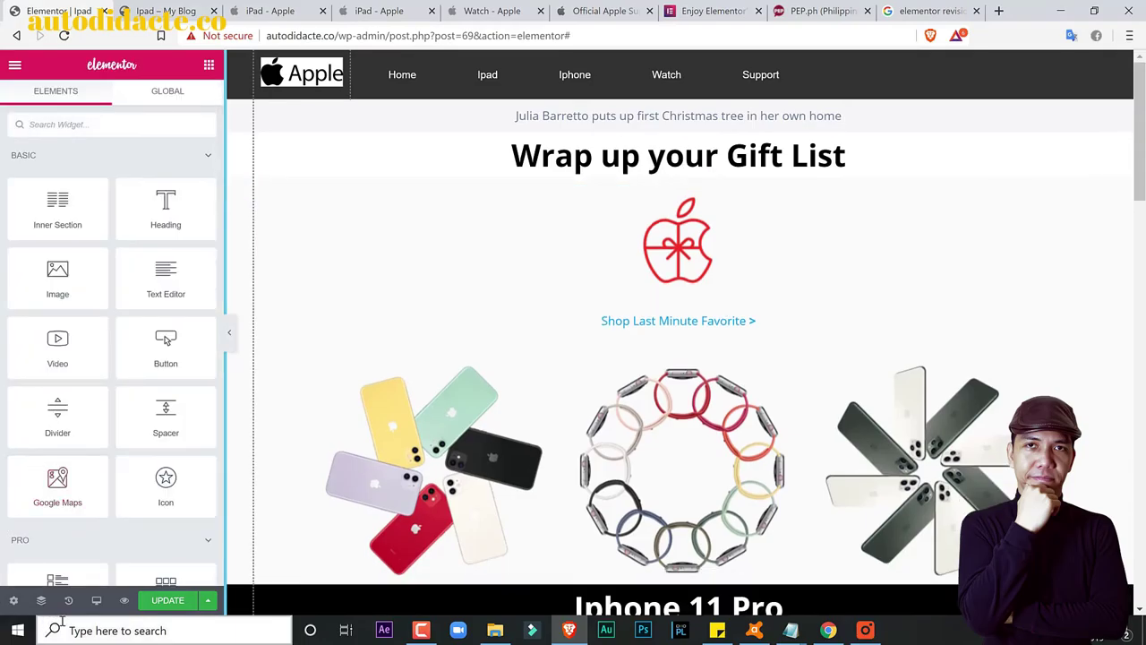
{"action": "left_click", "coordinate": [68, 600]}
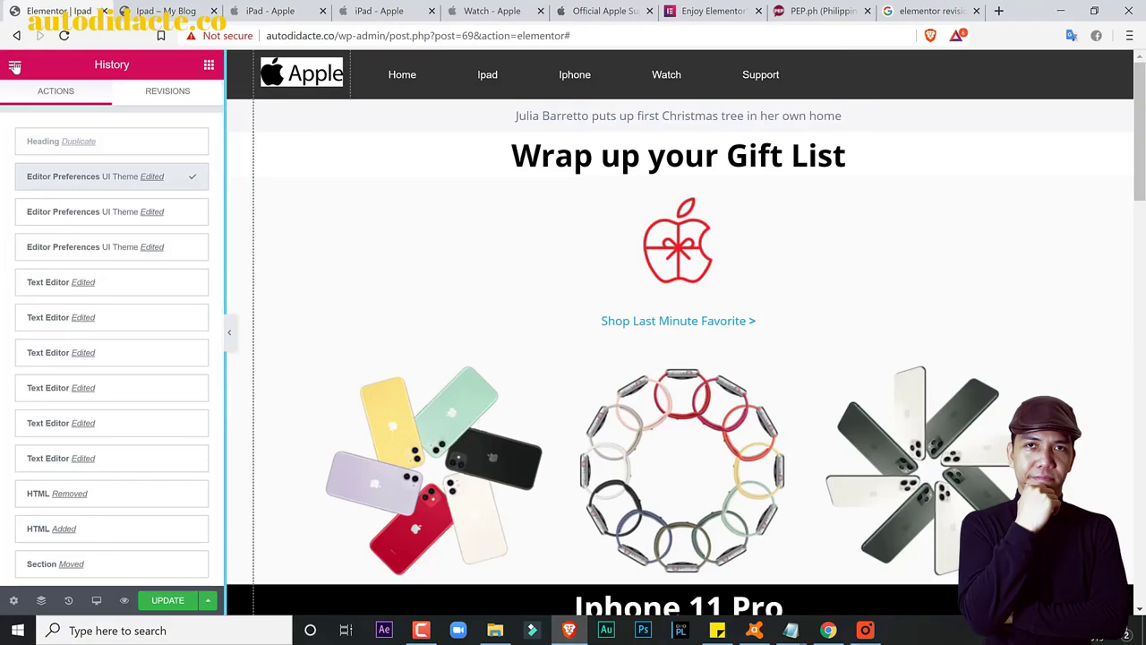
Step: View the Lightbox tab of Elementor's Global Settings
{"action": "left_click", "coordinate": [15, 67]}
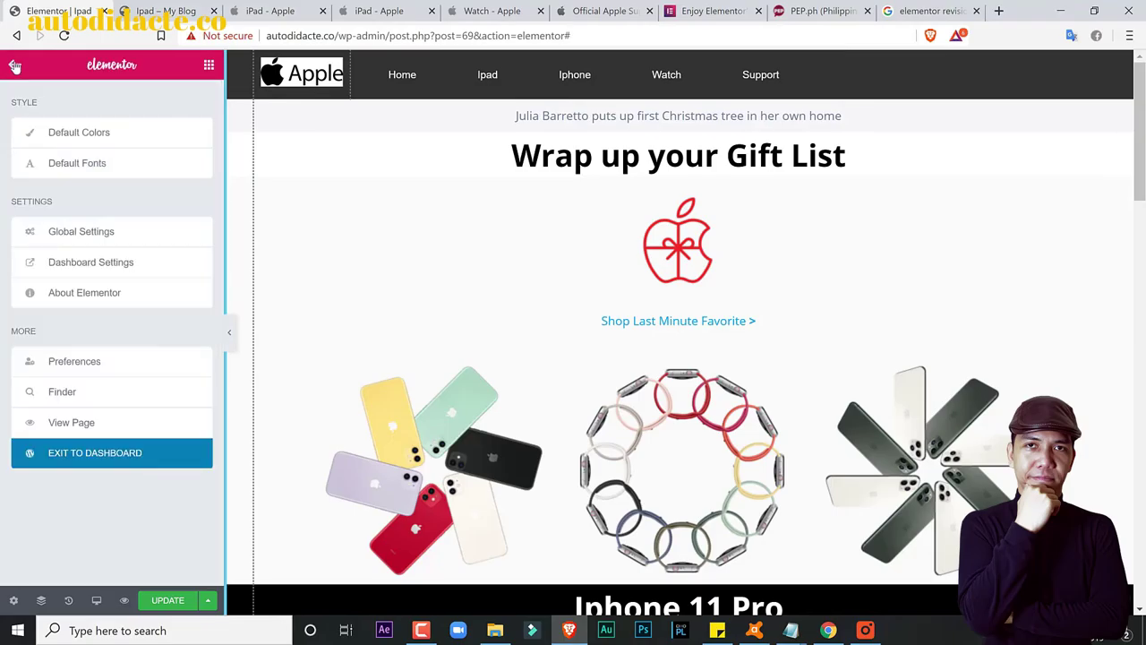
{"action": "left_click", "coordinate": [93, 232]}
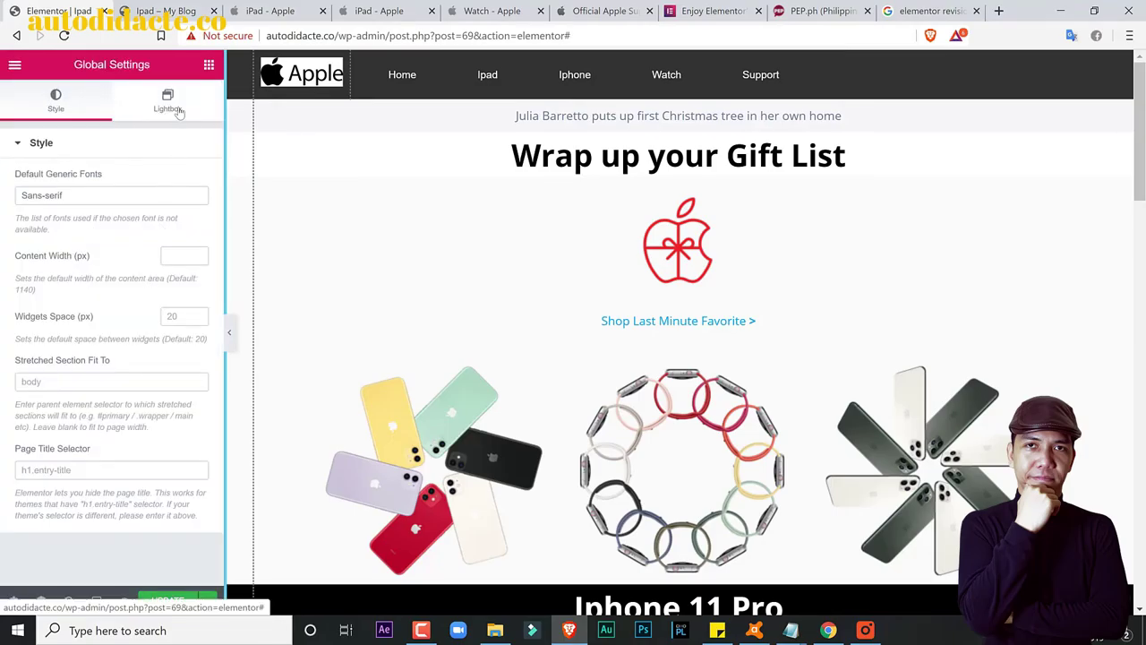
{"action": "left_click", "coordinate": [167, 106]}
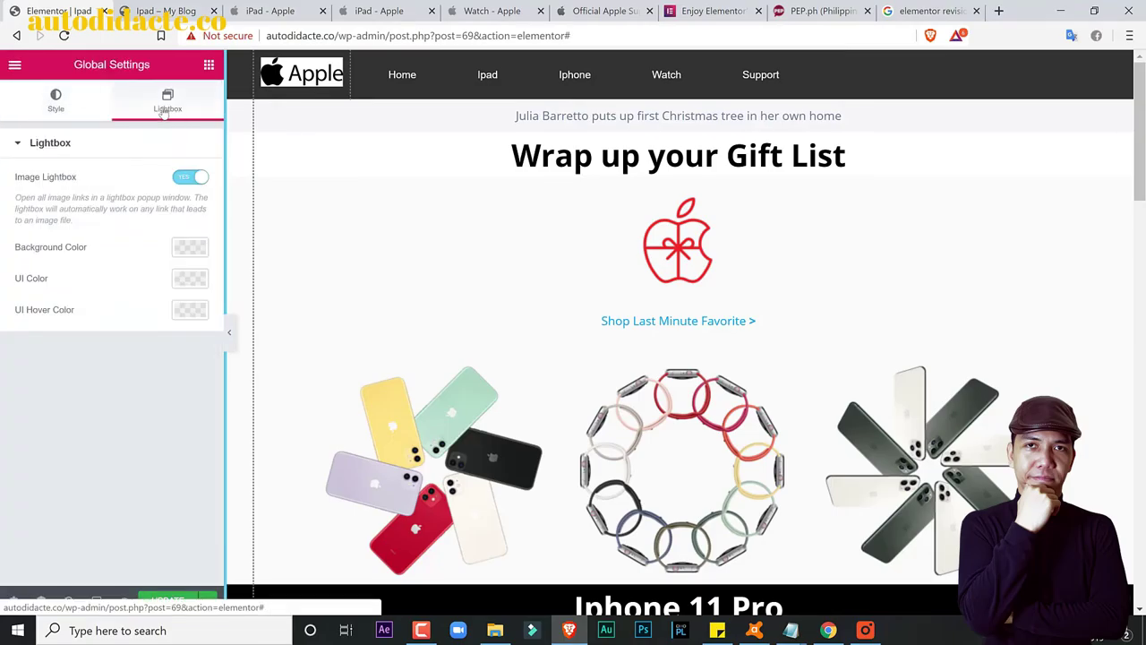
Step: In Preferences, try the Light and Dark UI themes, keep Auto Detect, and enable Editing Handles
{"action": "left_click", "coordinate": [15, 66]}
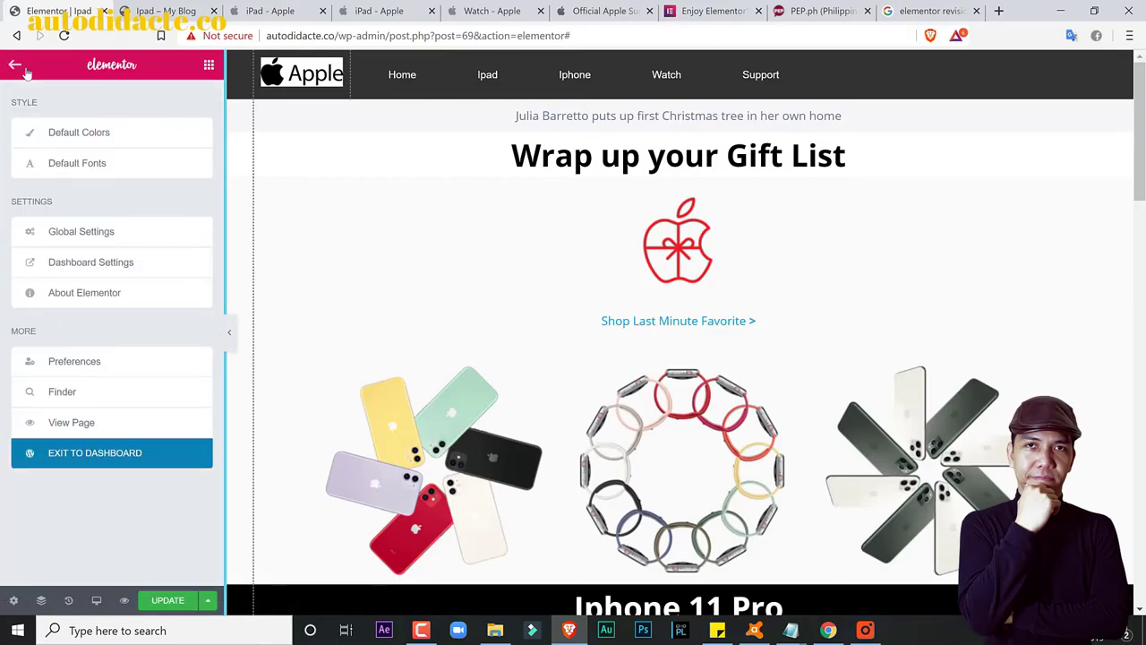
{"action": "left_click", "coordinate": [76, 367]}
{"action": "left_click", "coordinate": [164, 143]}
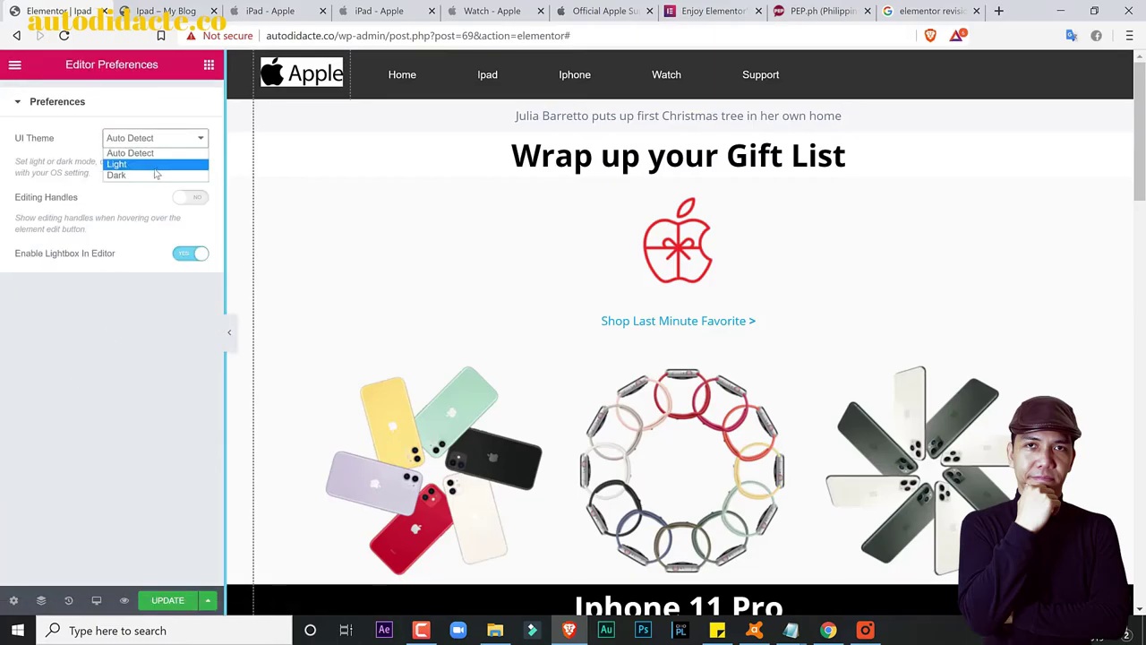
{"action": "left_click", "coordinate": [155, 165]}
{"action": "left_click", "coordinate": [153, 138]}
{"action": "left_click", "coordinate": [130, 175]}
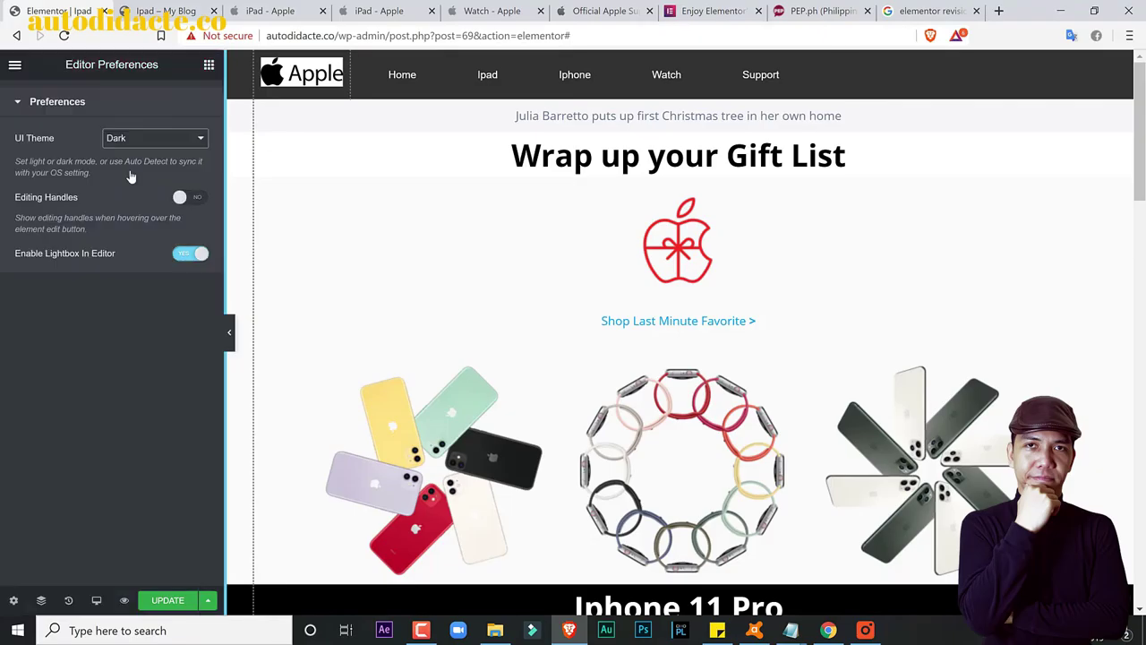
{"action": "left_click", "coordinate": [161, 138]}
{"action": "left_click", "coordinate": [134, 154]}
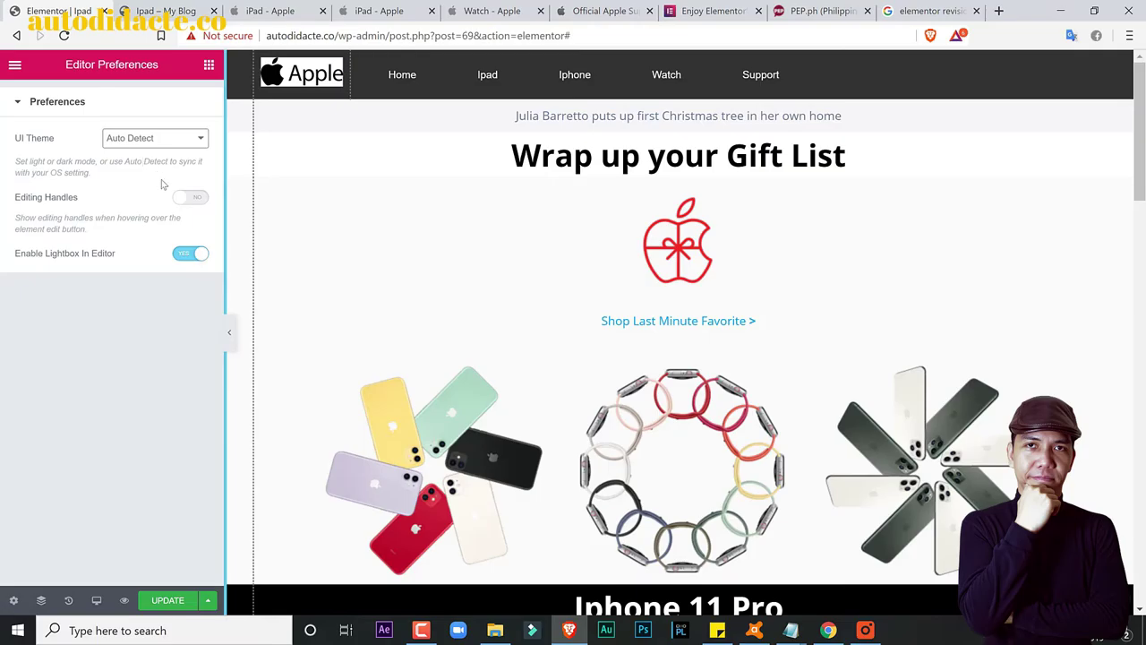
{"action": "left_click", "coordinate": [189, 197]}
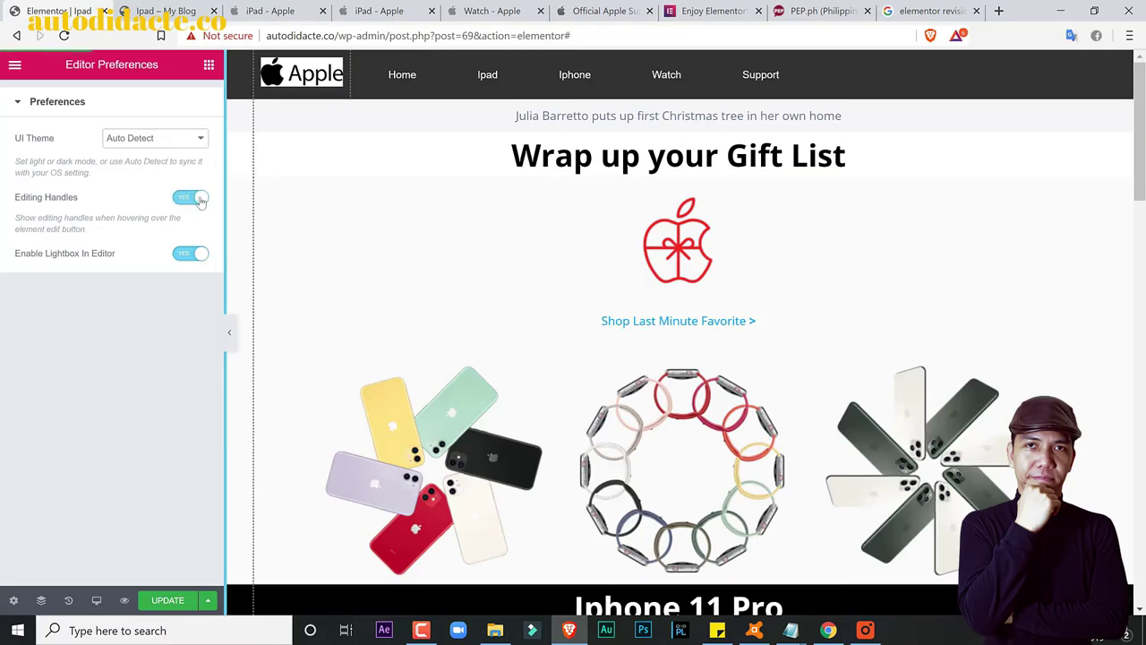
{"action": "left_click", "coordinate": [16, 67]}
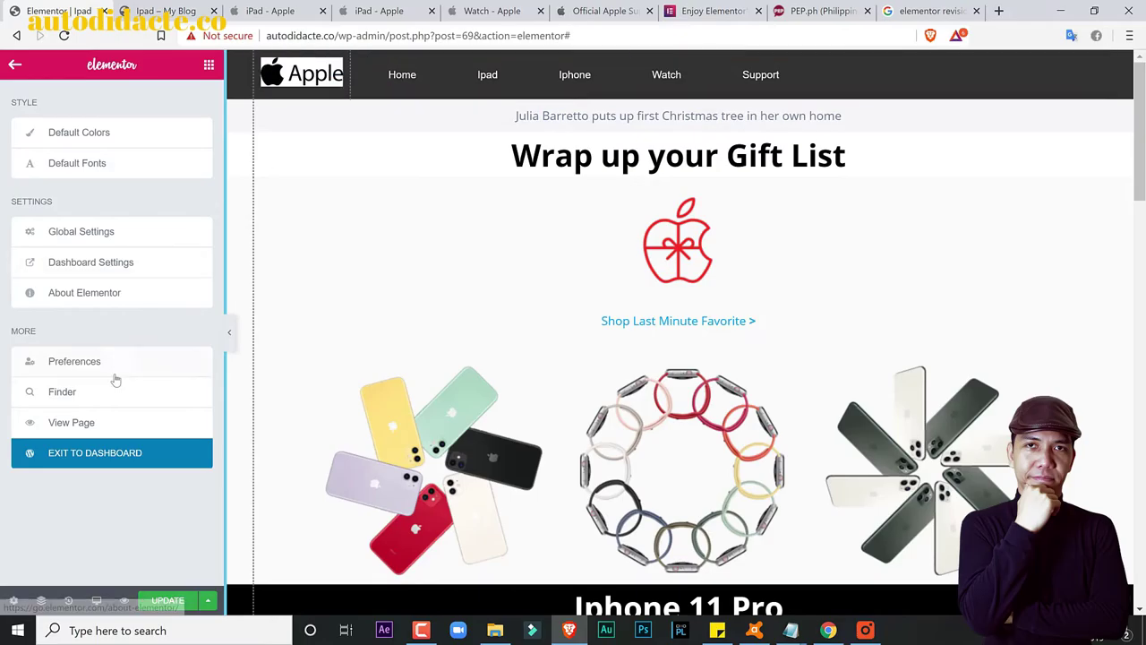
{"action": "left_click", "coordinate": [85, 401]}
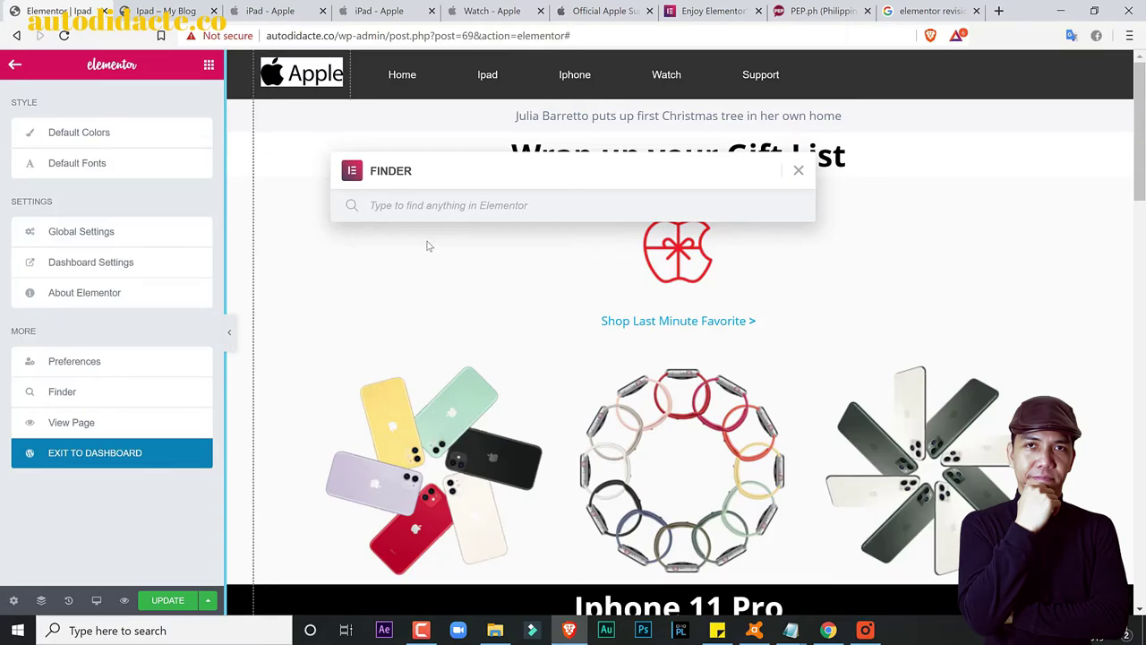
{"action": "type", "text": "test"}
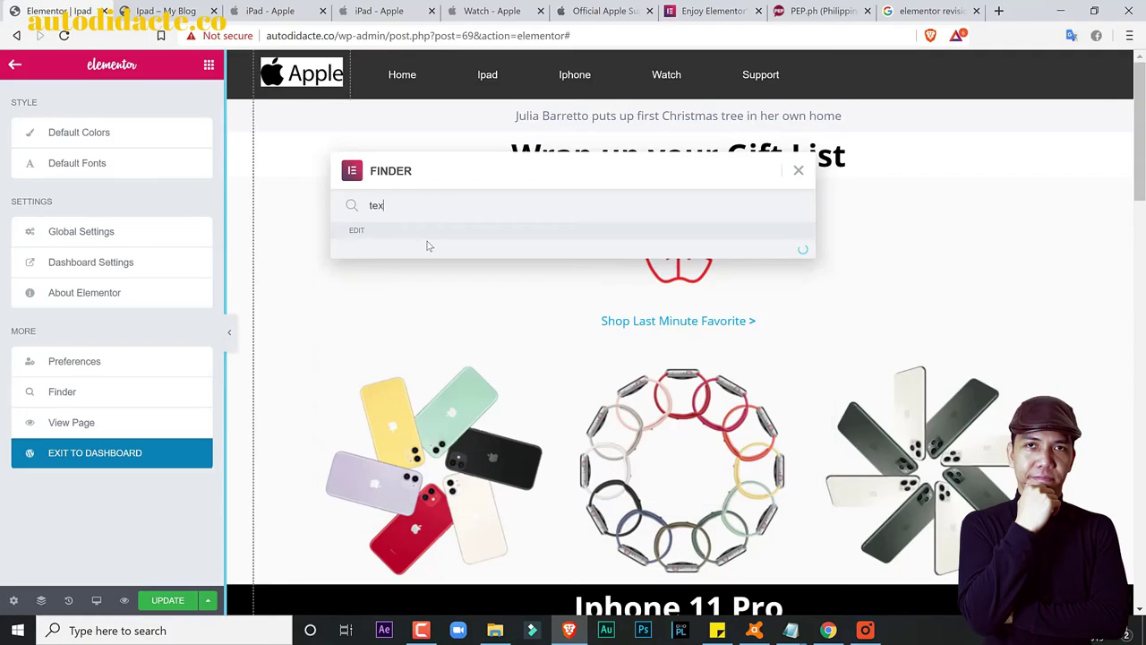
{"action": "key", "text": "BackSpace"}
{"action": "key", "text": "BackSpace"}
{"action": "key", "text": "BackSpace"}
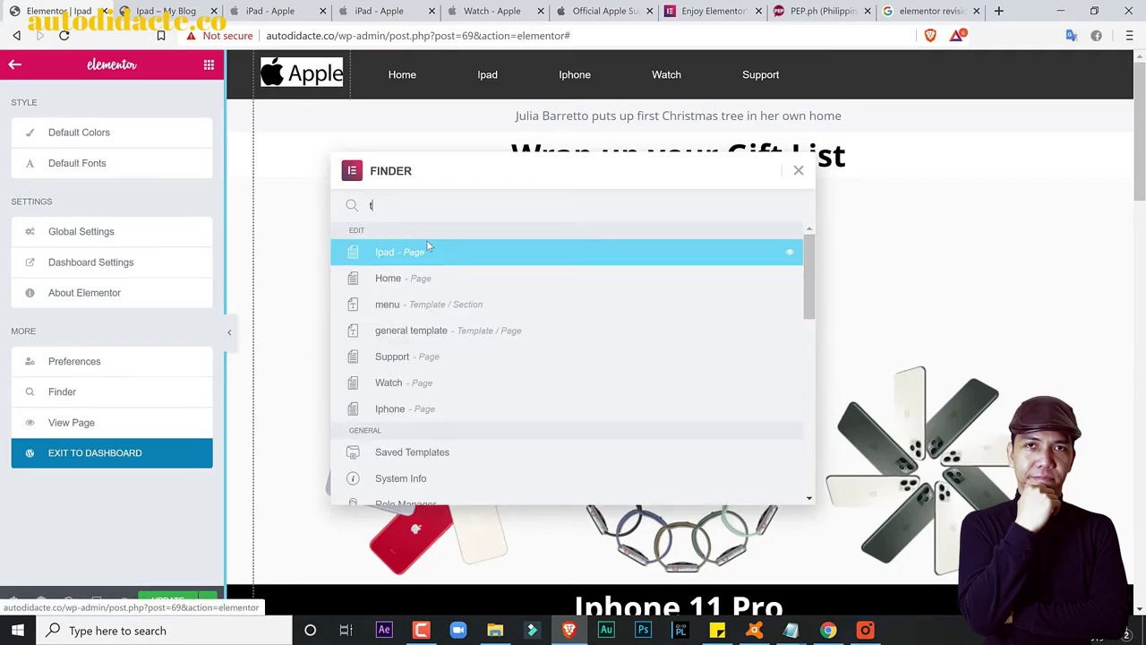
{"action": "scroll", "coordinate": [508, 358], "scroll_direction": "down", "scroll_amount": 1}
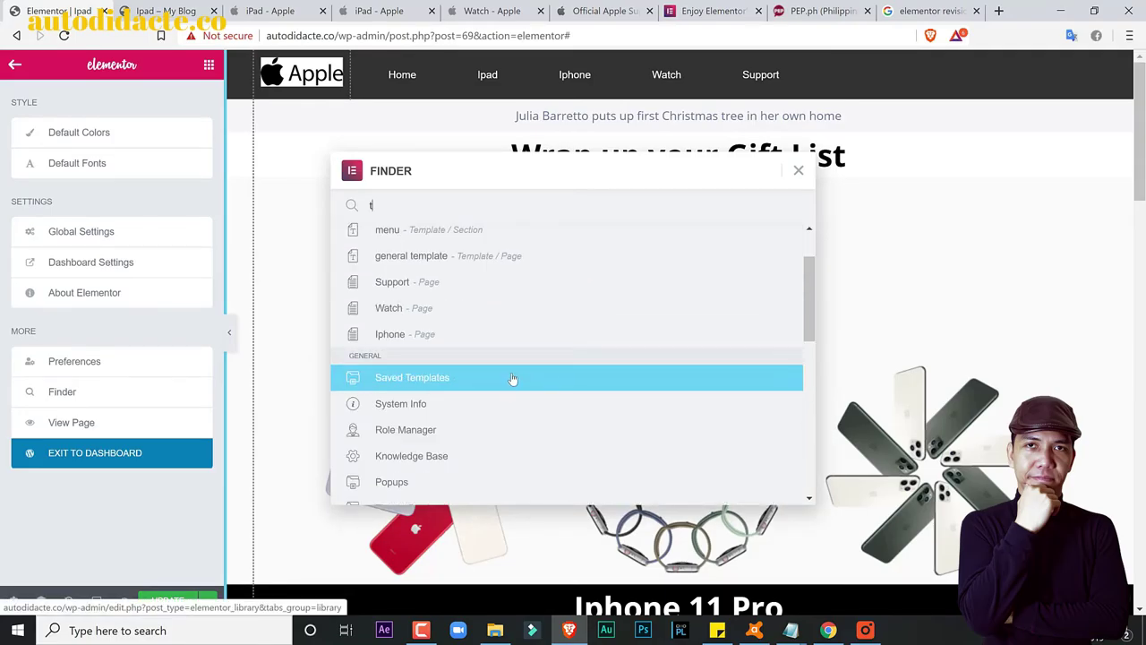
{"action": "scroll", "coordinate": [466, 335], "scroll_direction": "up", "scroll_amount": 1}
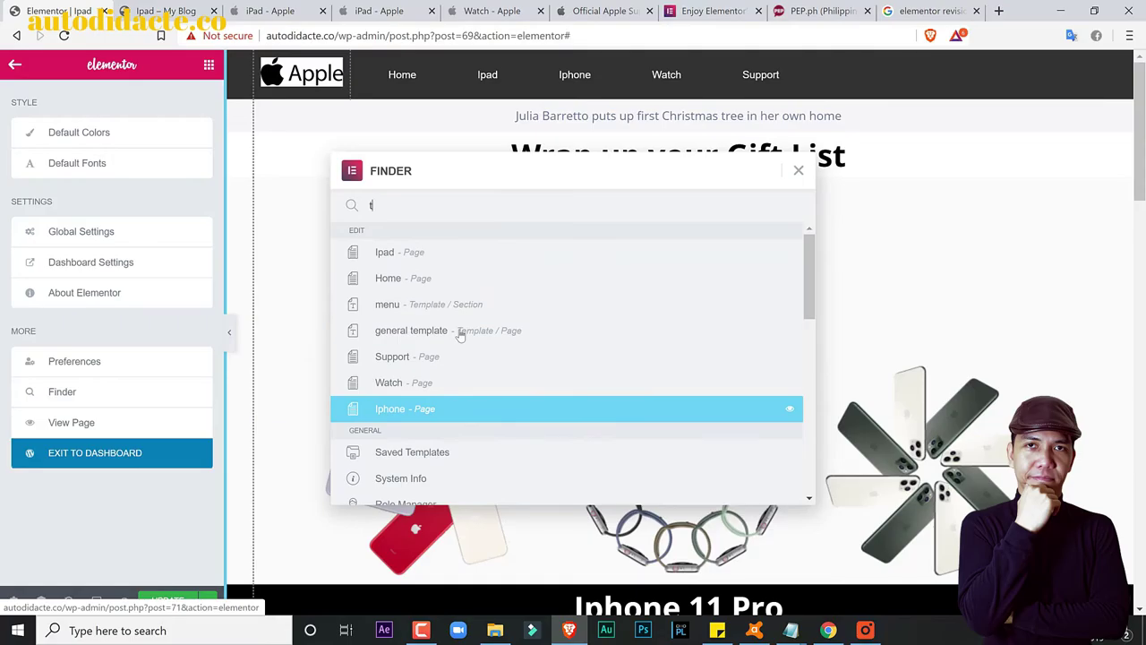
{"action": "left_click", "coordinate": [798, 170]}
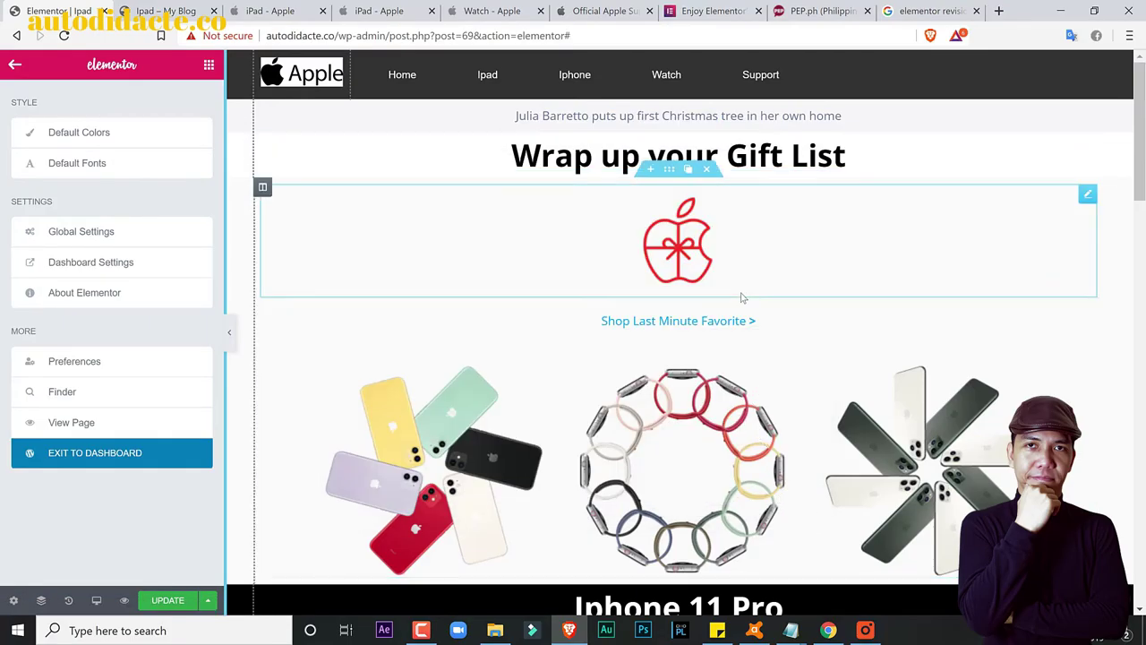
Step: Review the Elementor features tab, close the PEP.ph and revisions-history search tabs, and return to the Ipad editor
{"action": "left_click", "coordinate": [810, 9]}
{"action": "left_click", "coordinate": [705, 7]}
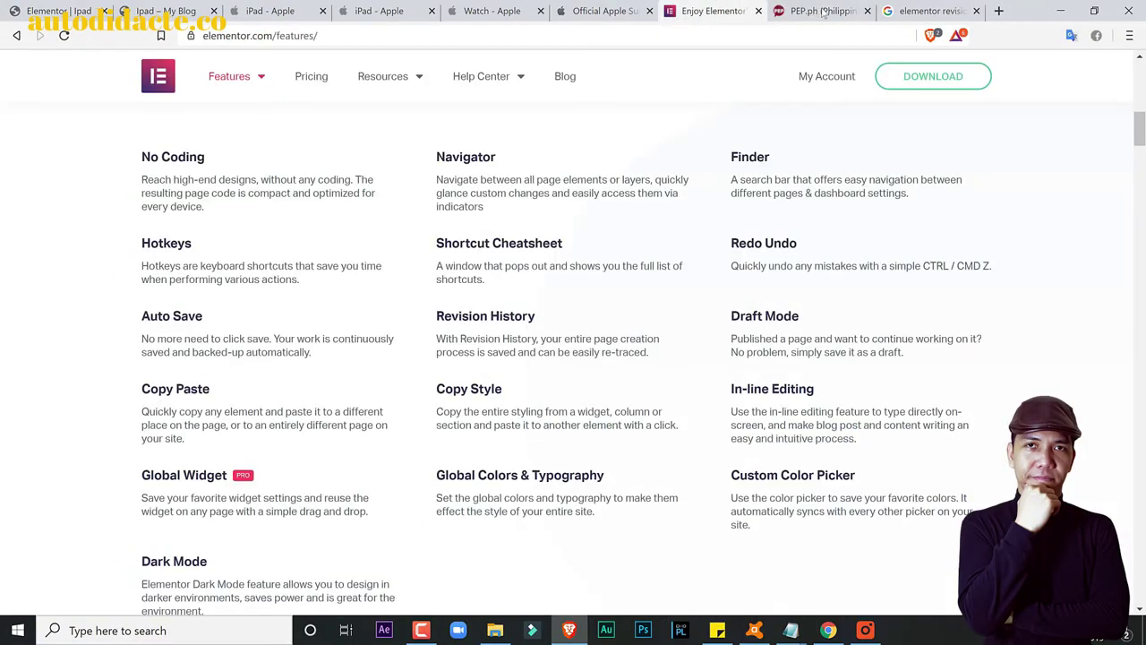
{"action": "left_click", "coordinate": [822, 10]}
{"action": "left_click", "coordinate": [867, 11]}
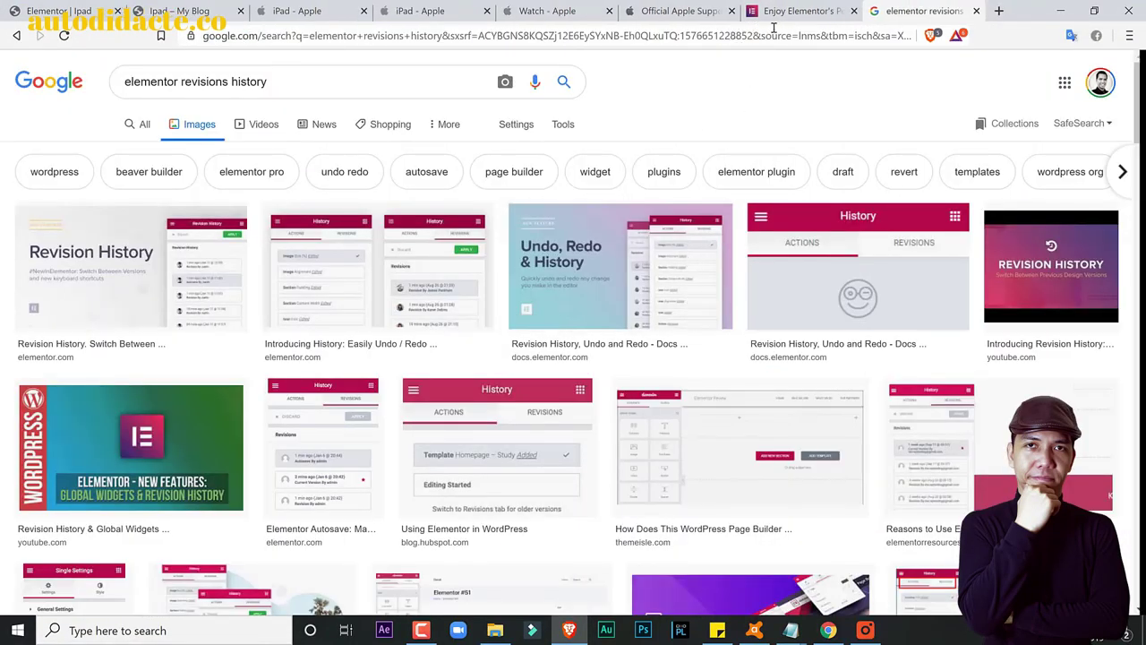
{"action": "left_click", "coordinate": [975, 11]}
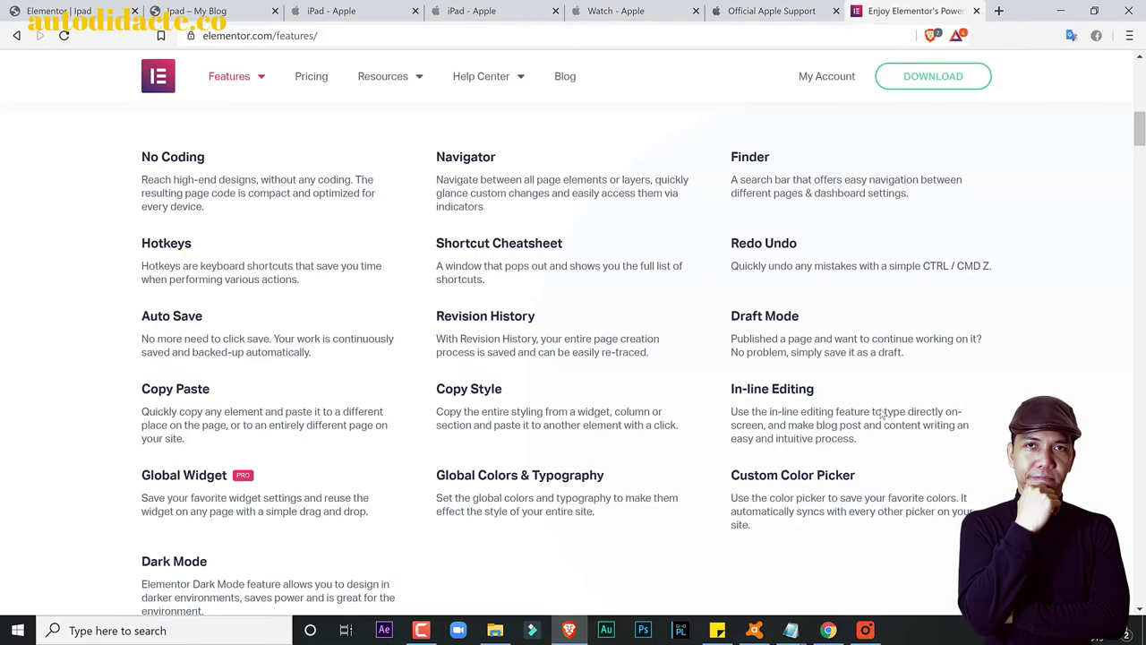
{"action": "left_click", "coordinate": [421, 630]}
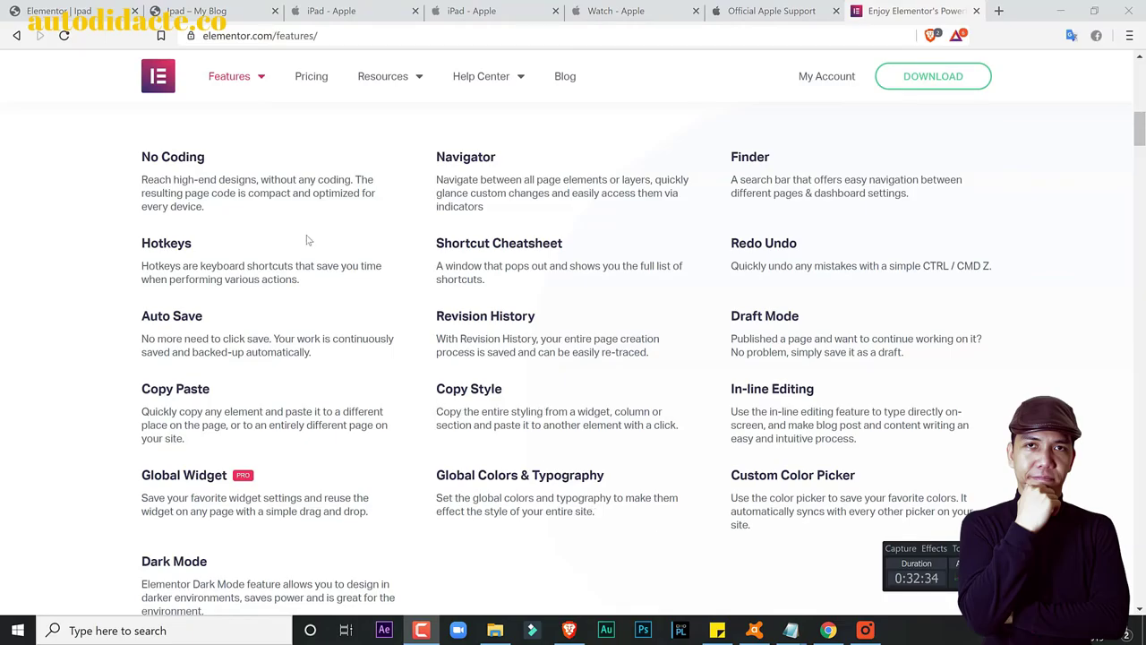
{"action": "left_click", "coordinate": [55, 7]}
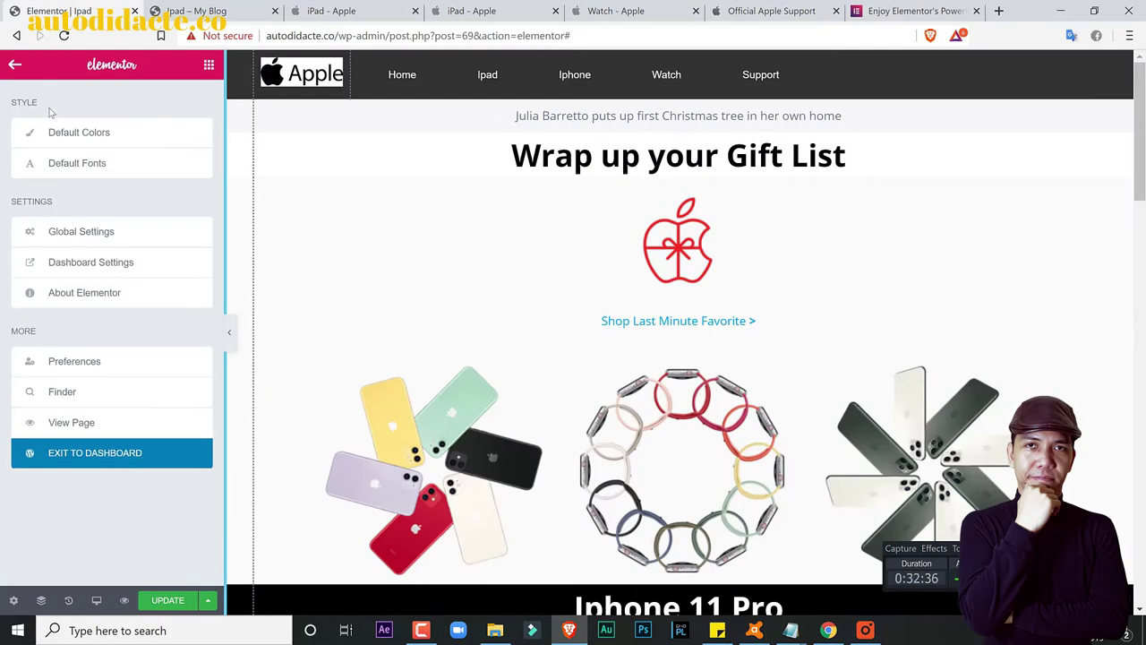
Step: Browse Elementor's Style settings (fonts, content width, spacing, breakpoints), then the Integrations tab
{"action": "left_click", "coordinate": [53, 136]}
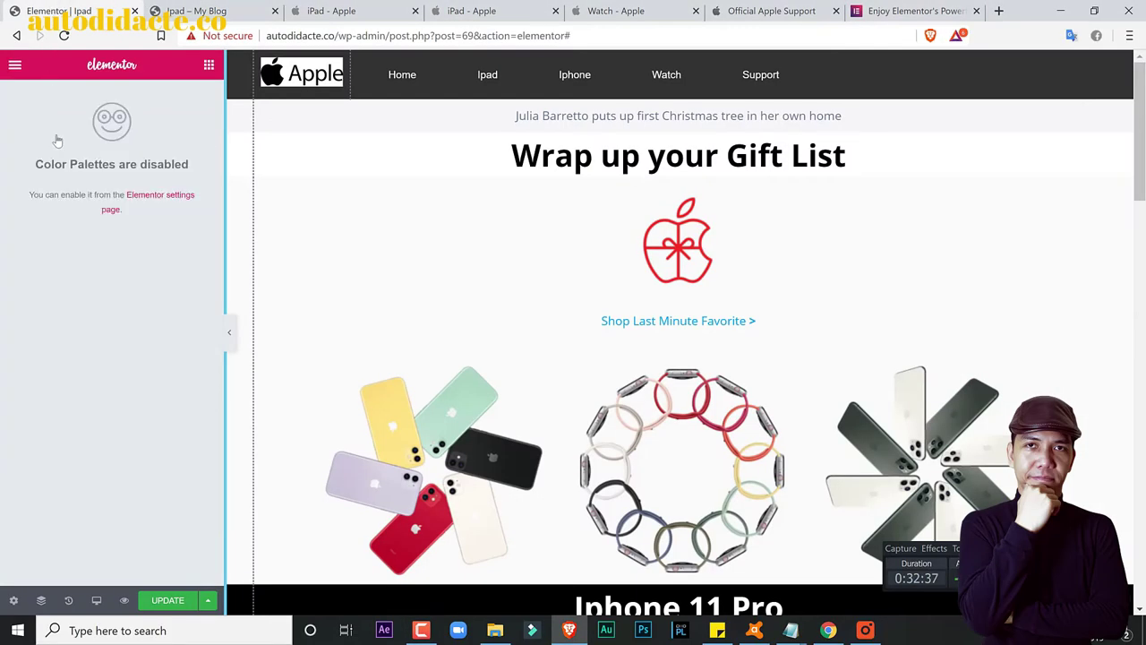
{"action": "left_click", "coordinate": [156, 203]}
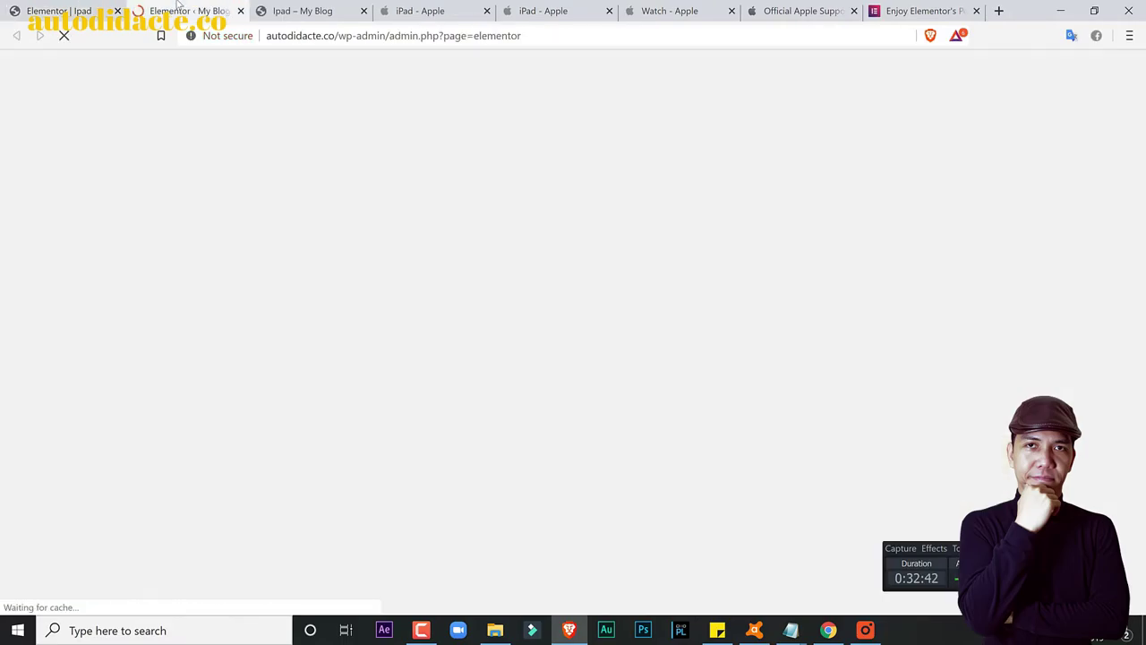
{"action": "scroll", "coordinate": [400, 454], "scroll_direction": "down", "scroll_amount": 3}
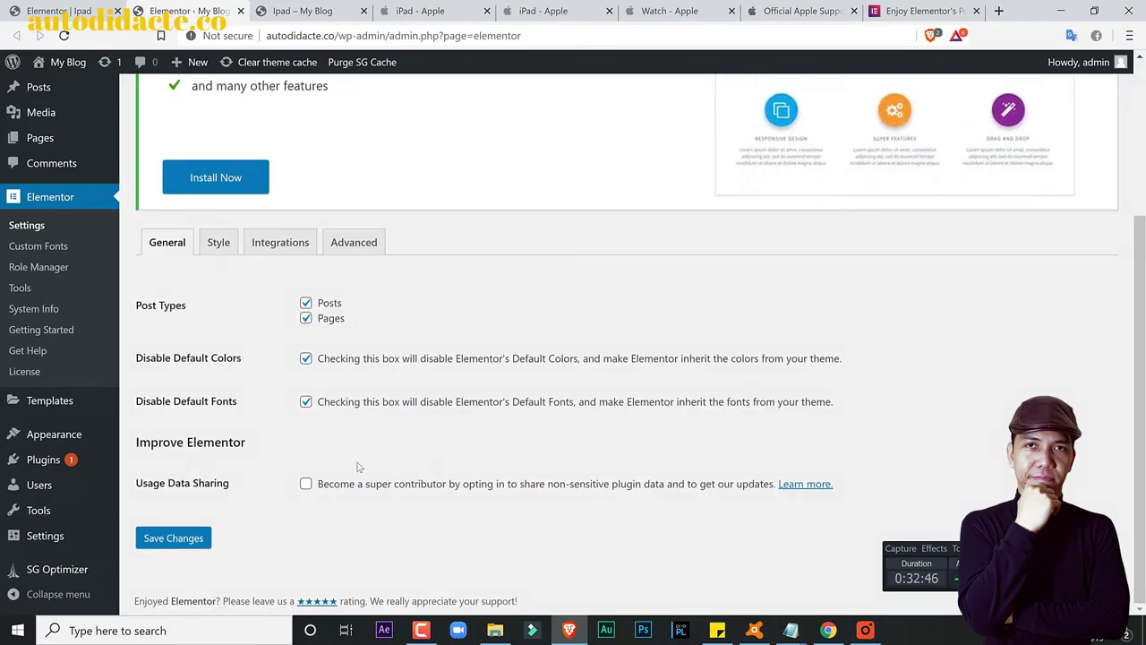
{"action": "left_click", "coordinate": [218, 243]}
{"action": "scroll", "coordinate": [383, 391], "scroll_direction": "down", "scroll_amount": 2}
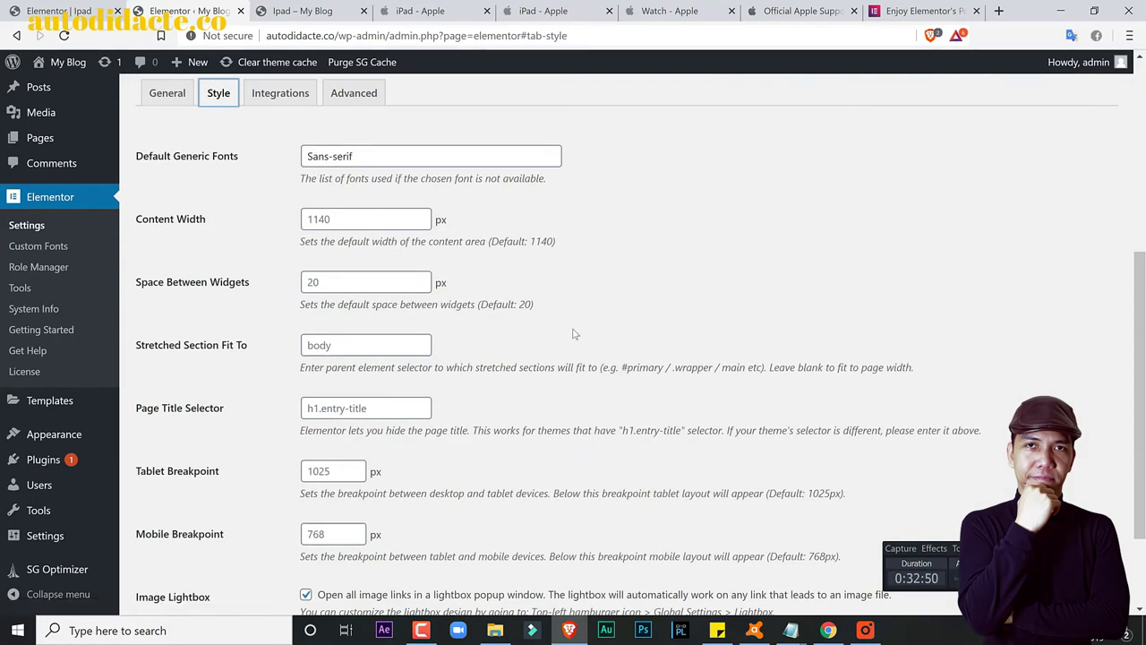
{"action": "scroll", "coordinate": [574, 334], "scroll_direction": "down", "scroll_amount": 2}
{"action": "scroll", "coordinate": [576, 344], "scroll_direction": "up", "scroll_amount": 4}
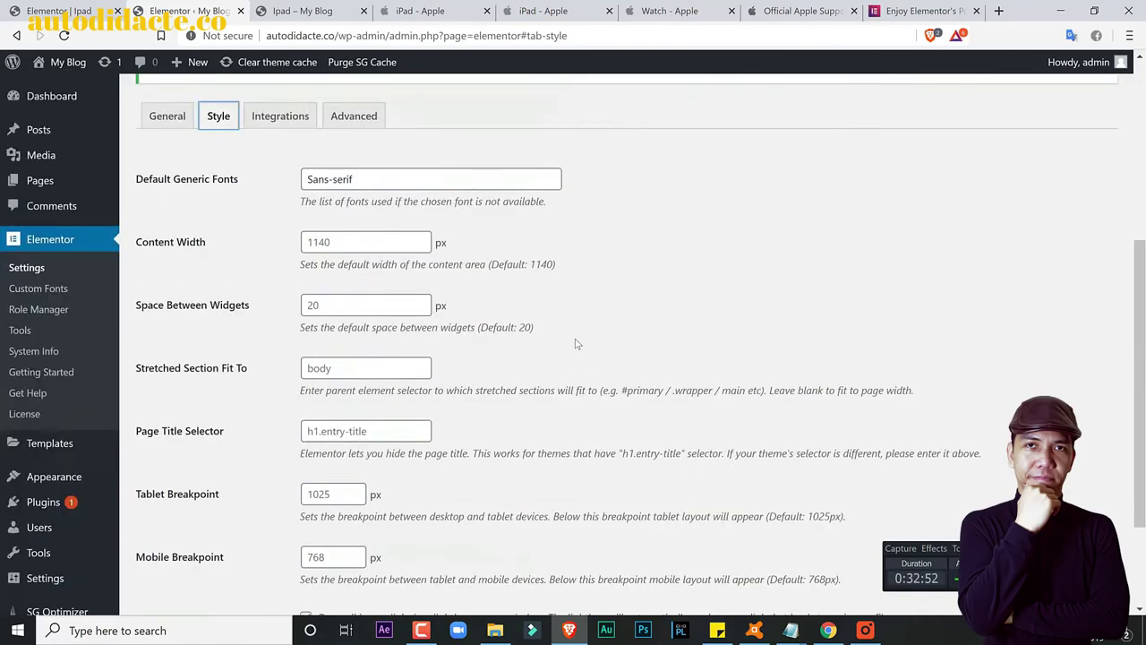
{"action": "left_click", "coordinate": [280, 267]}
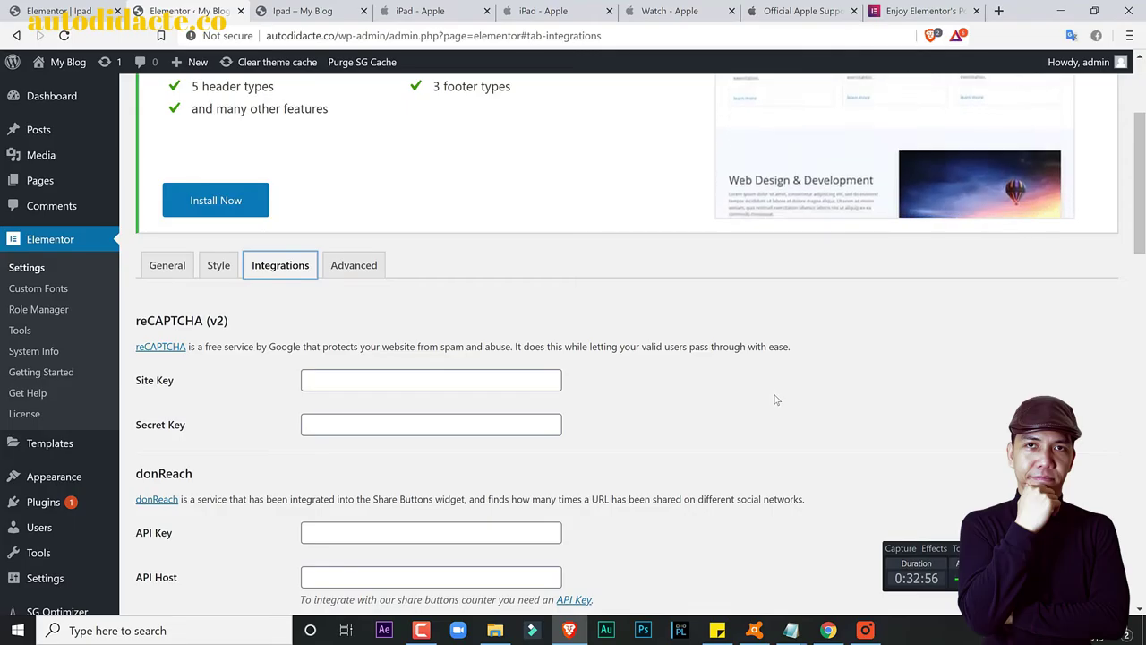
Step: Uncheck Disable Default Colors in Elementor's General settings and save the changes
{"action": "left_click", "coordinate": [369, 265]}
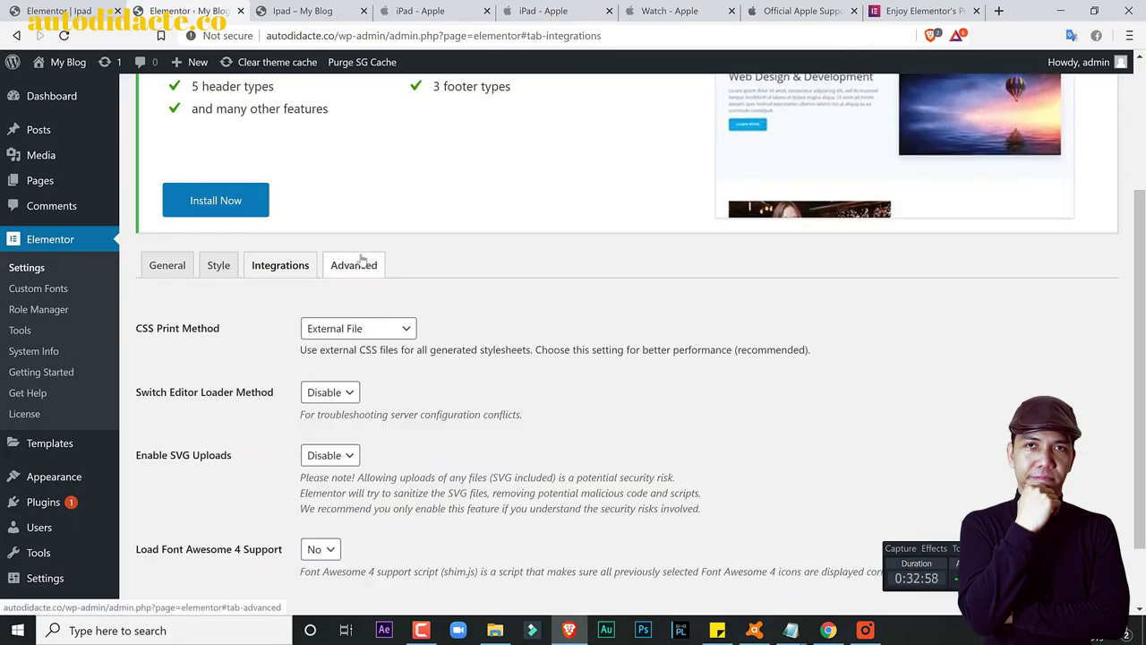
{"action": "scroll", "coordinate": [502, 361], "scroll_direction": "down", "scroll_amount": 1}
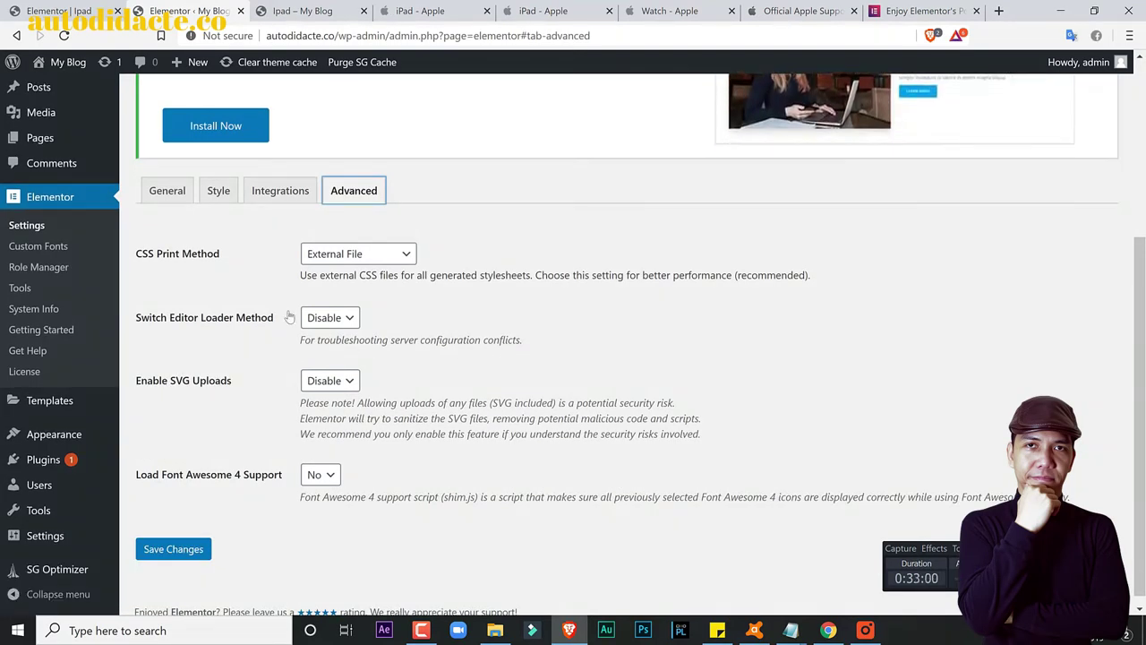
{"action": "left_click", "coordinate": [158, 193]}
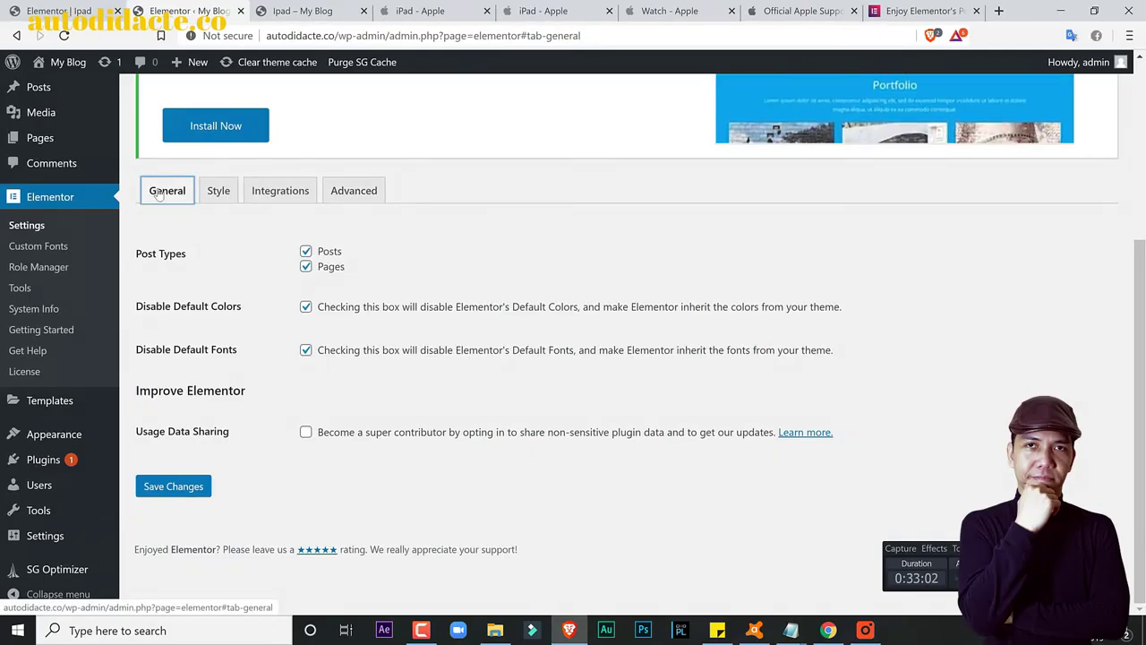
{"action": "left_click", "coordinate": [305, 308]}
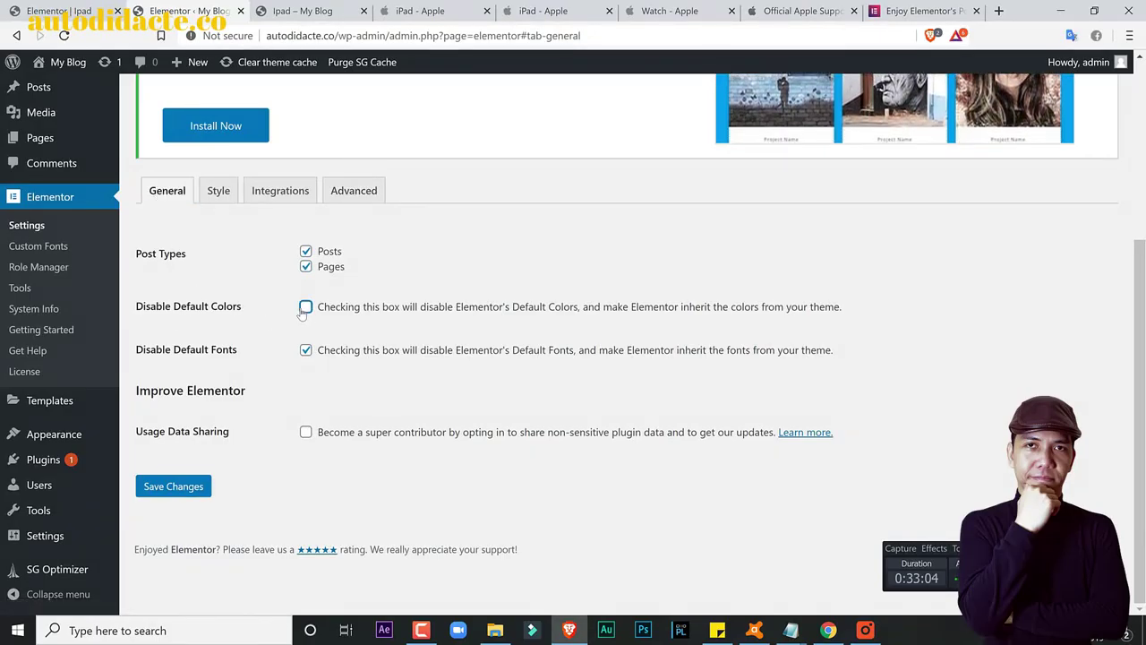
{"action": "left_click", "coordinate": [174, 492]}
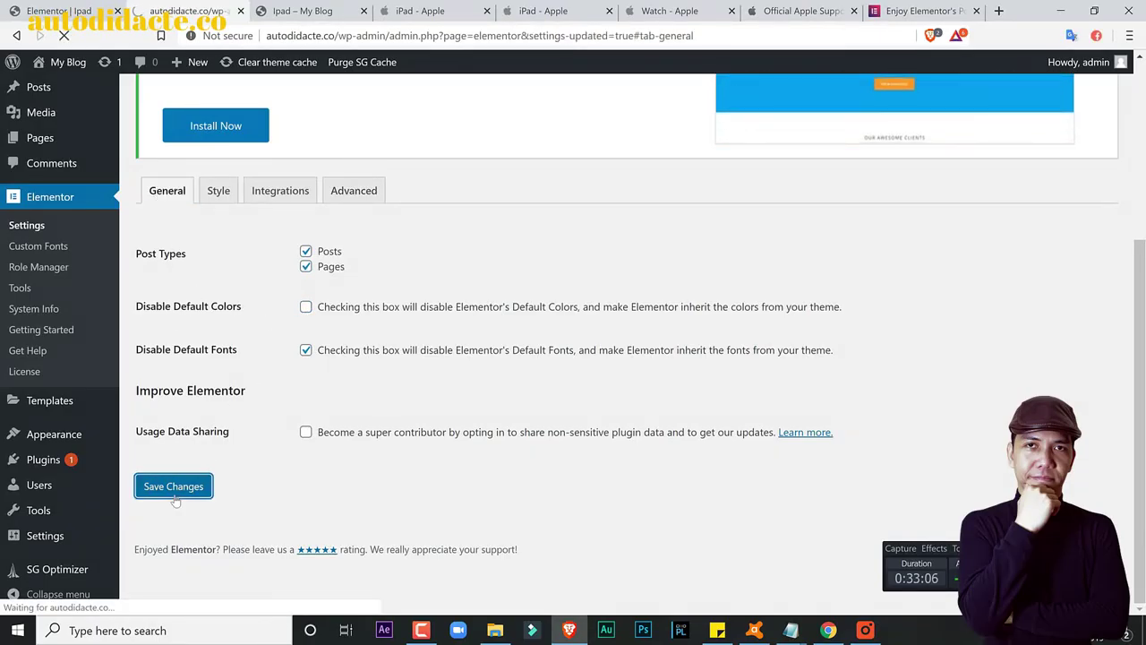
Step: Reload the live iPad page to check the change, then go back to the Ipad page editor
{"action": "key", "text": "ctrl+Tab"}
{"action": "left_click", "coordinate": [64, 36]}
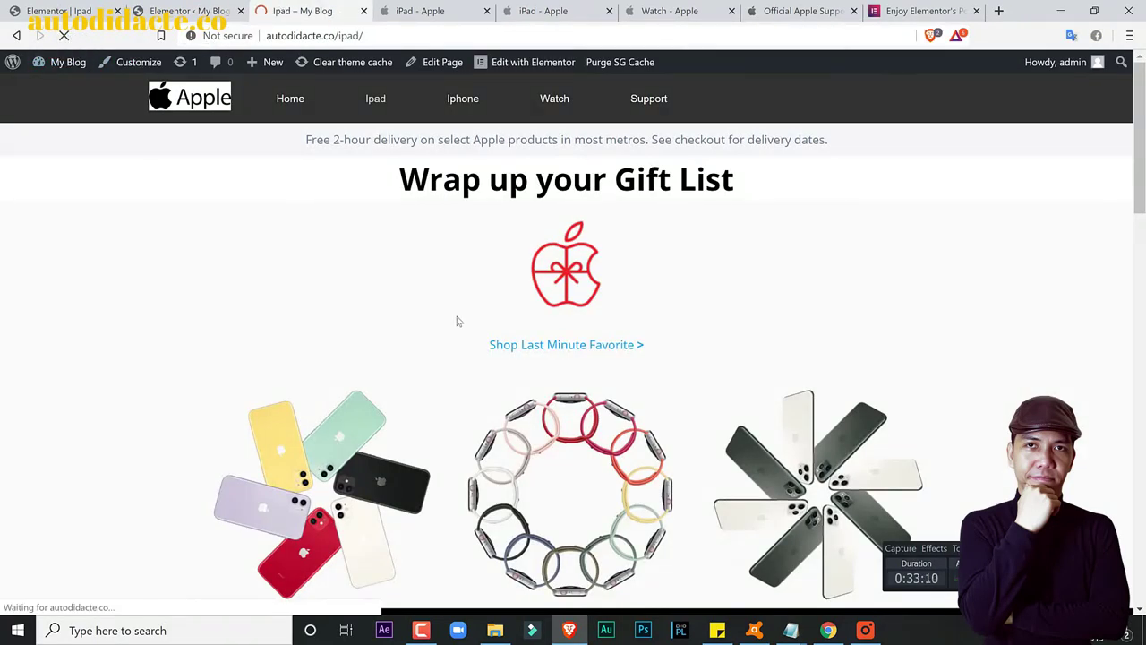
{"action": "scroll", "coordinate": [460, 325], "scroll_direction": "down", "scroll_amount": 10}
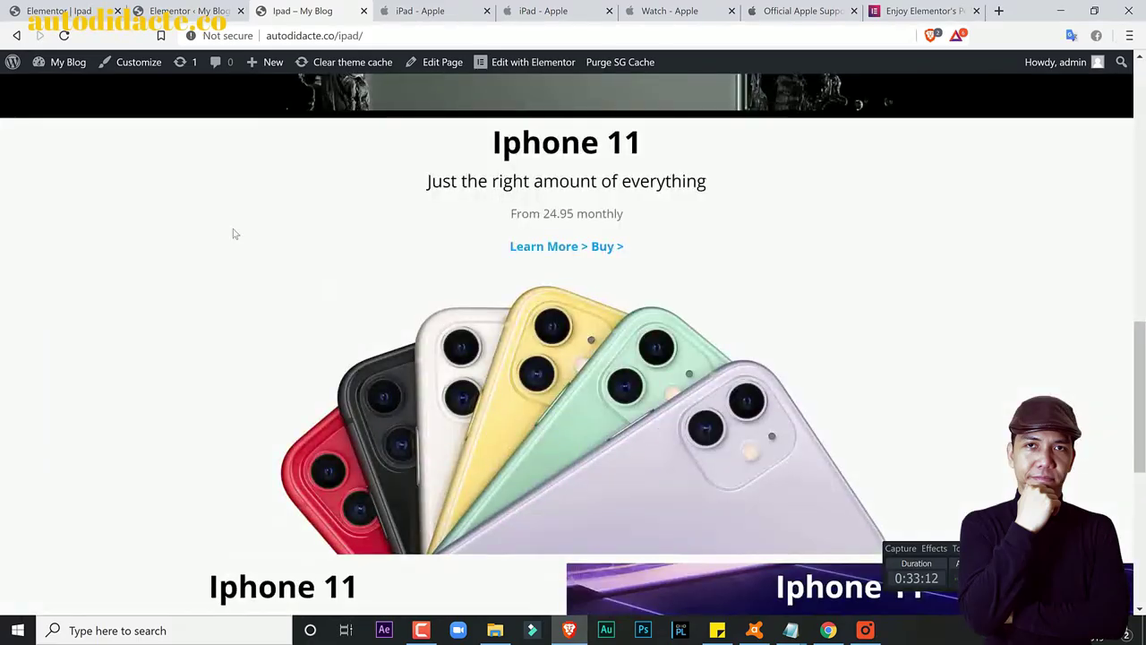
{"action": "left_click", "coordinate": [184, 10]}
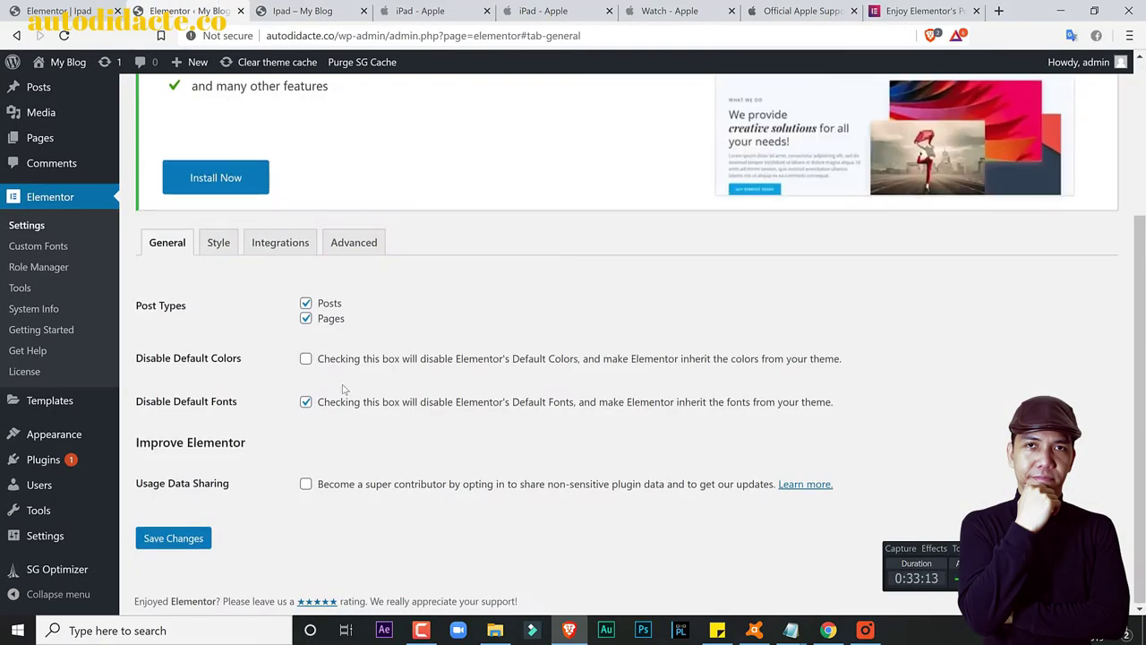
{"action": "left_click", "coordinate": [55, 7]}
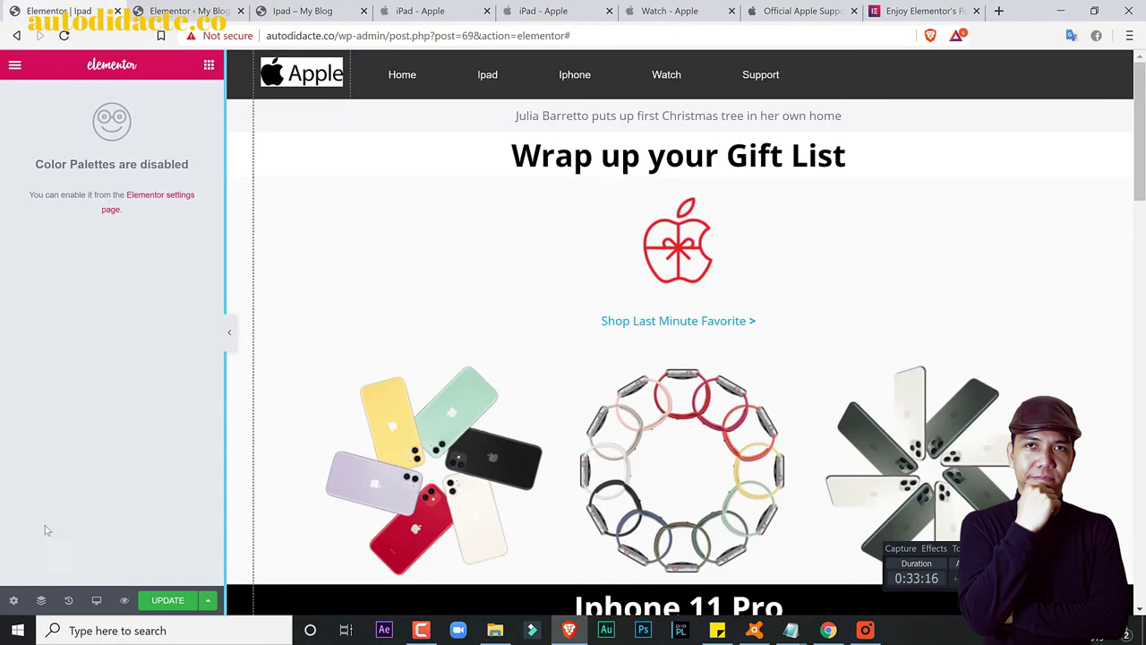
Step: Browse the Global Settings Lightbox and Style tabs, including Default Generic Fonts, then go to the elementor.com features tab
{"action": "left_click", "coordinate": [14, 600]}
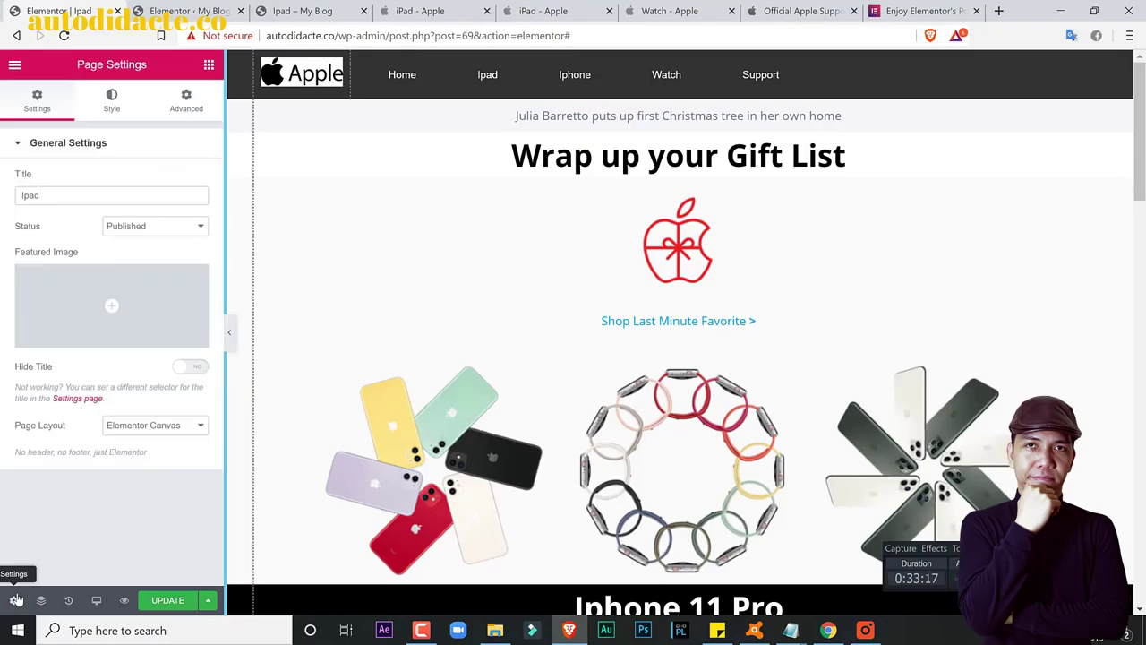
{"action": "left_click", "coordinate": [16, 66]}
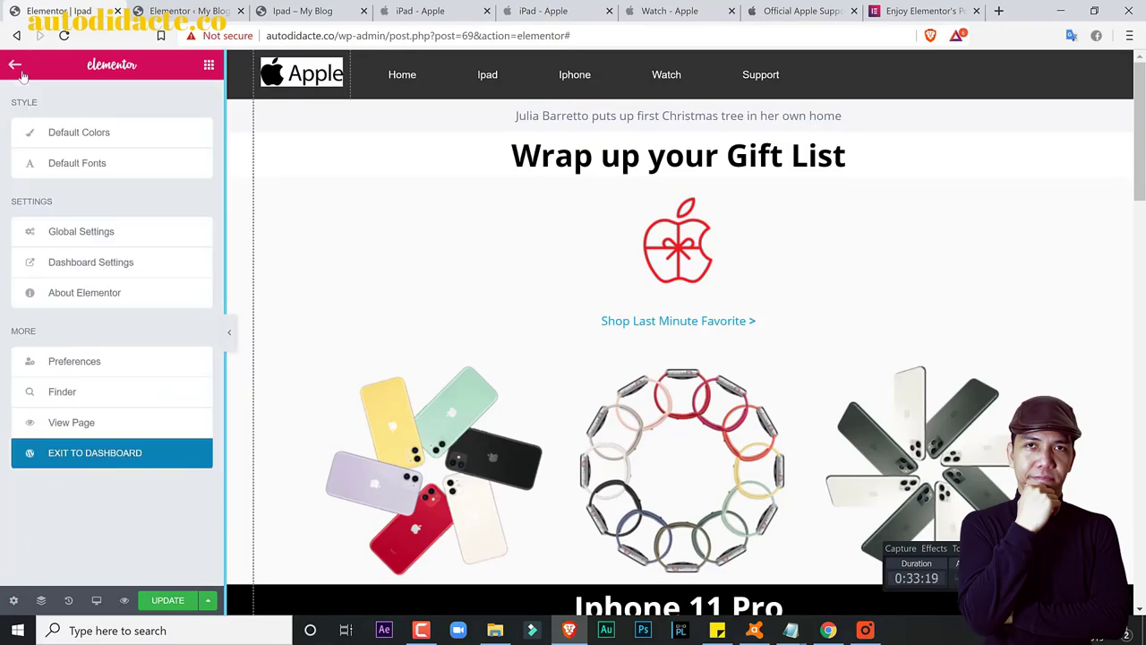
{"action": "left_click", "coordinate": [103, 235]}
{"action": "left_click", "coordinate": [154, 104]}
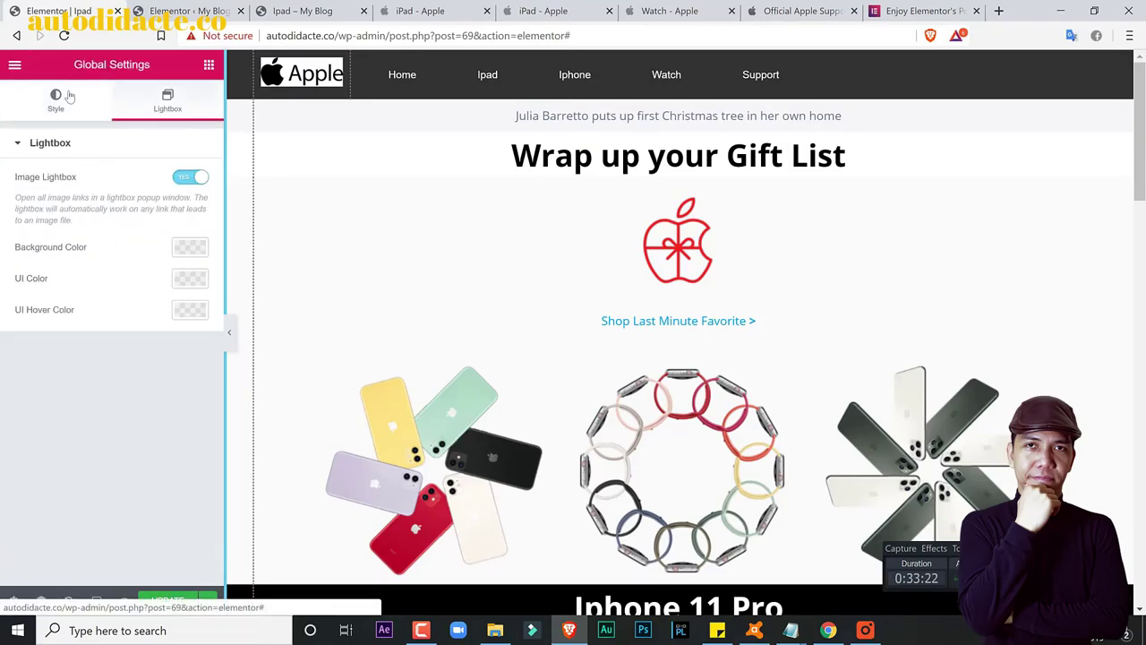
{"action": "left_click", "coordinate": [52, 94]}
{"action": "left_click", "coordinate": [71, 195]}
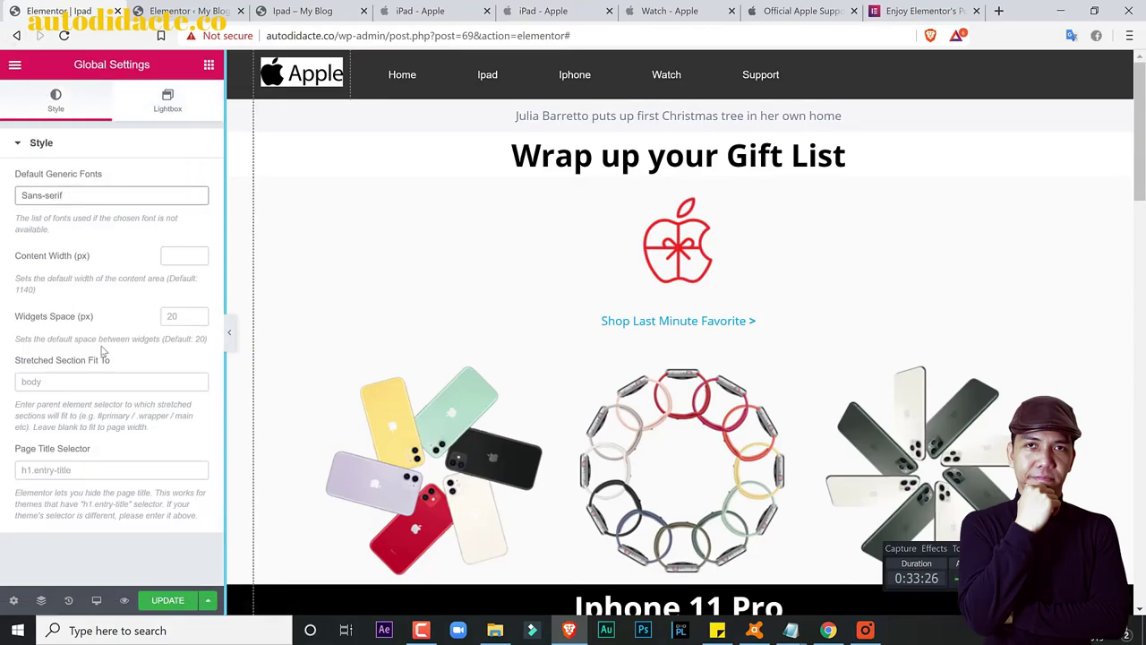
{"action": "left_click", "coordinate": [946, 7]}
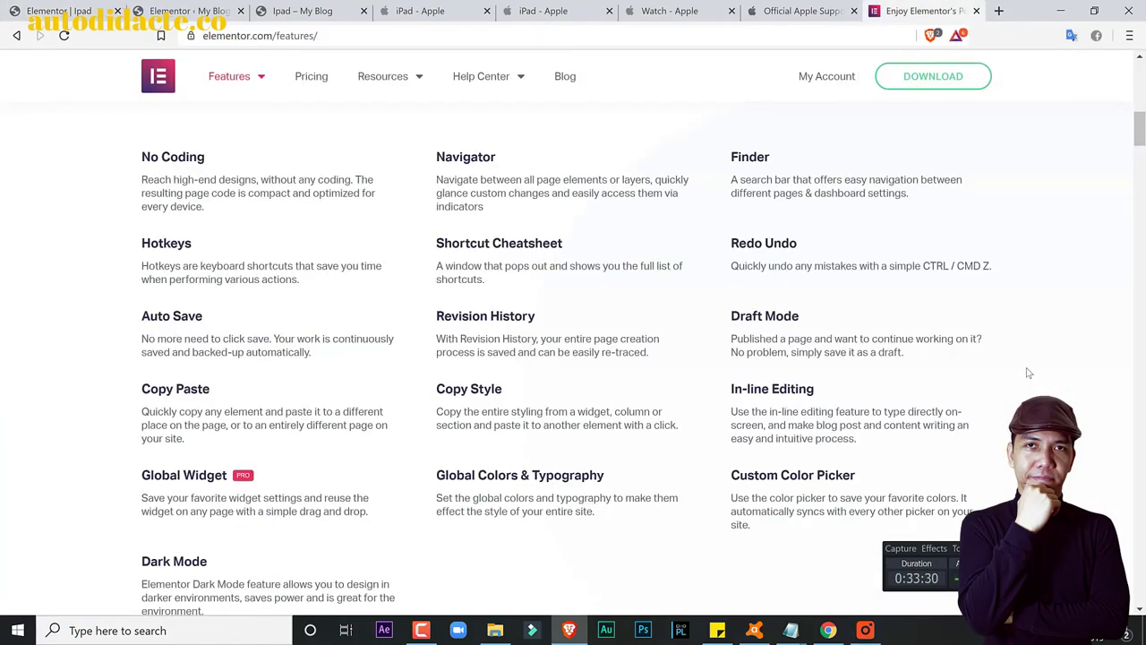
{"action": "scroll", "coordinate": [1028, 373], "scroll_direction": "down", "scroll_amount": 1}
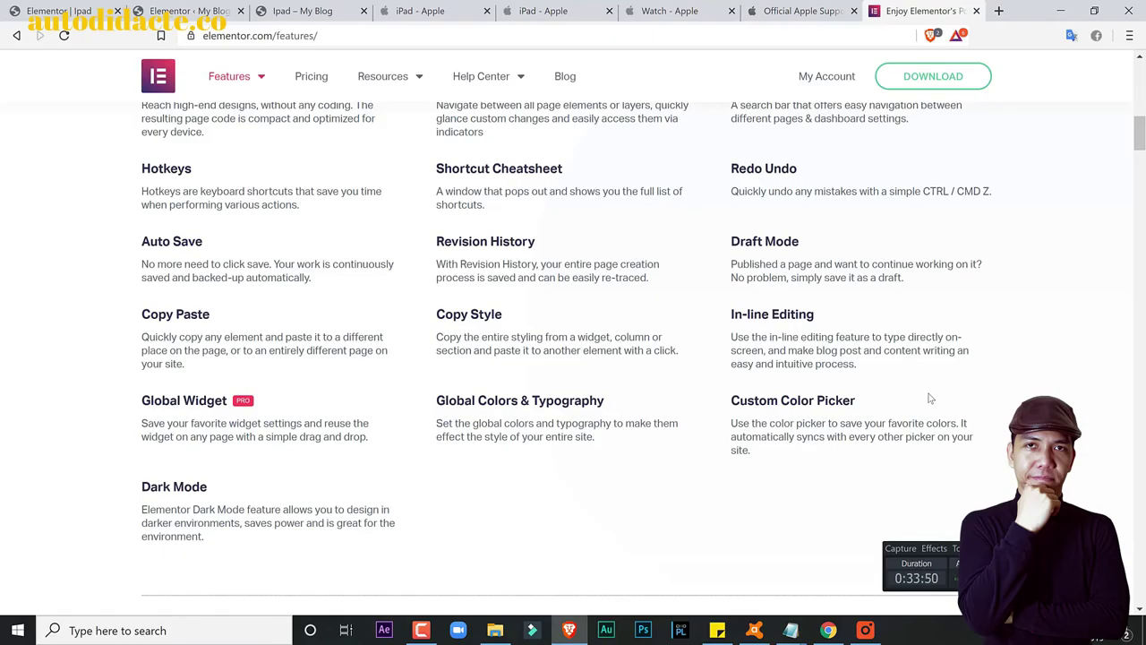
{"action": "left_click", "coordinate": [158, 9]}
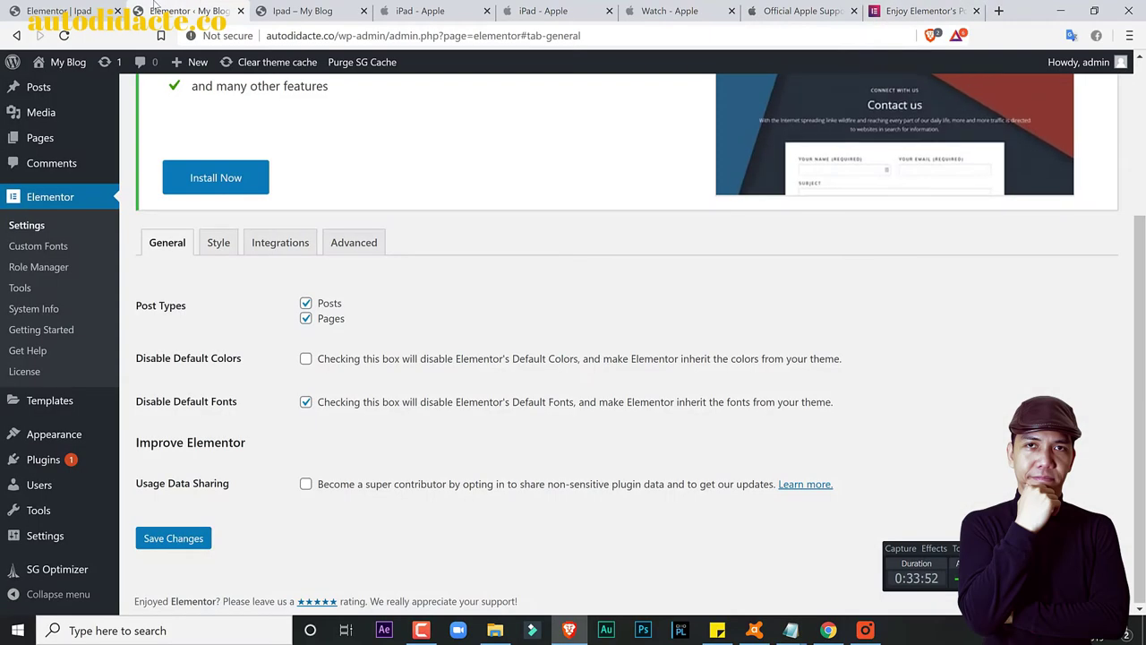
{"action": "left_click", "coordinate": [269, 10]}
{"action": "left_click", "coordinate": [55, 11]}
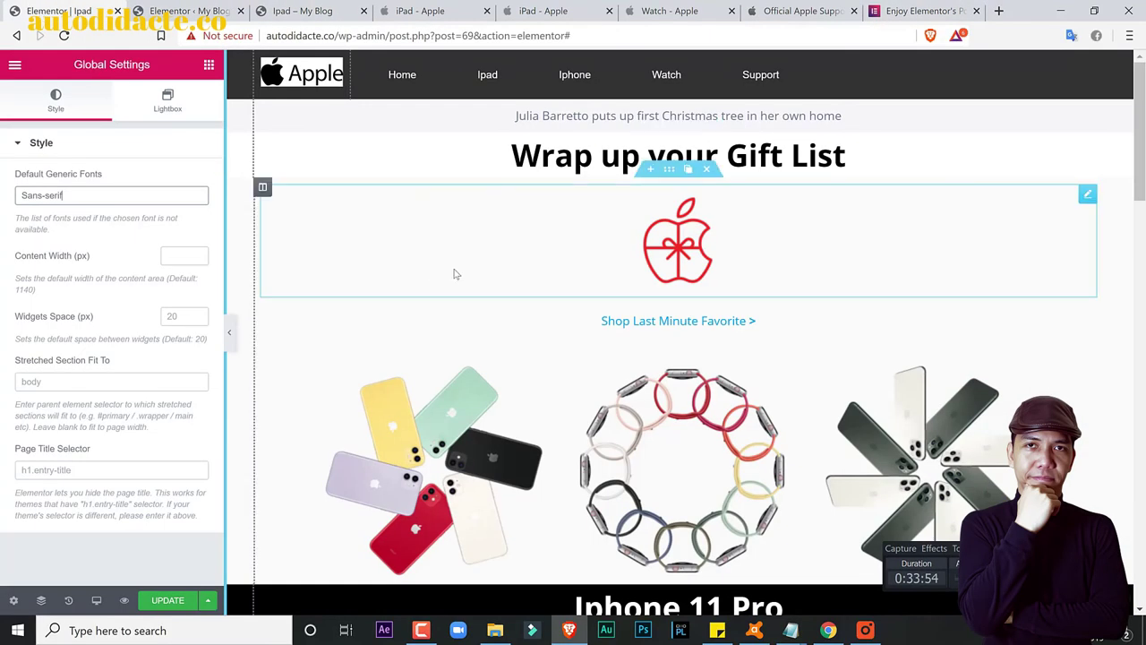
{"action": "left_click", "coordinate": [553, 161]}
{"action": "left_click", "coordinate": [134, 196]}
{"action": "type", "text": "czczxczxc"}
{"action": "left_click", "coordinate": [793, 157]}
{"action": "left_click_drag", "start_coordinate": [793, 157], "coordinate": [952, 157]}
{"action": "key", "text": "BackSpace"}
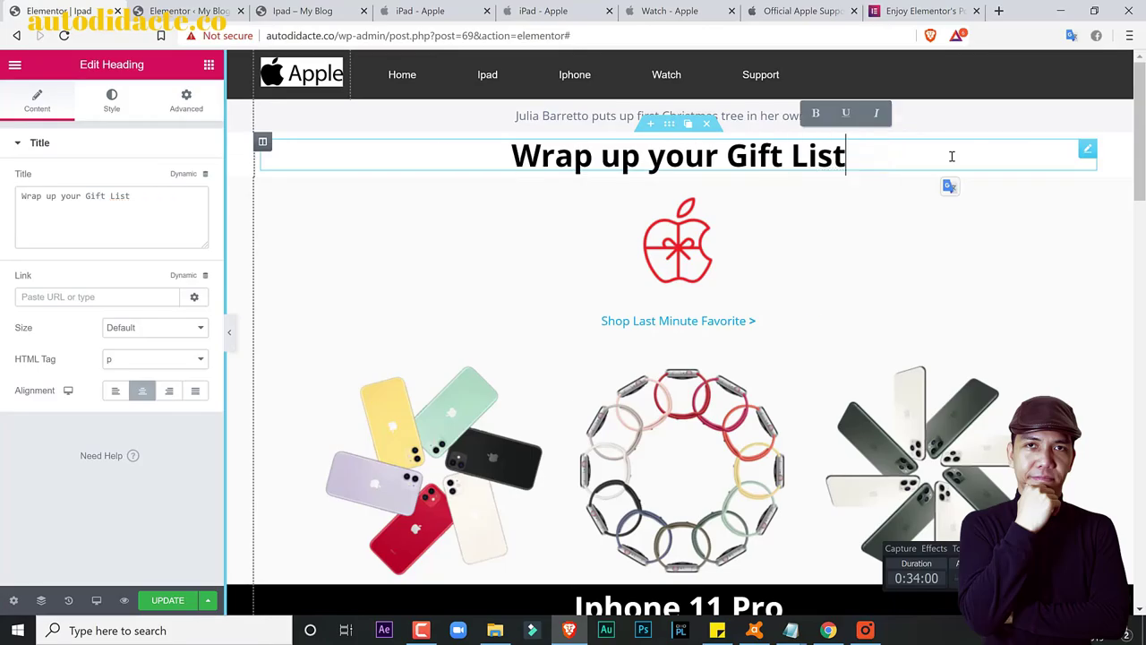
{"action": "left_click", "coordinate": [917, 11]}
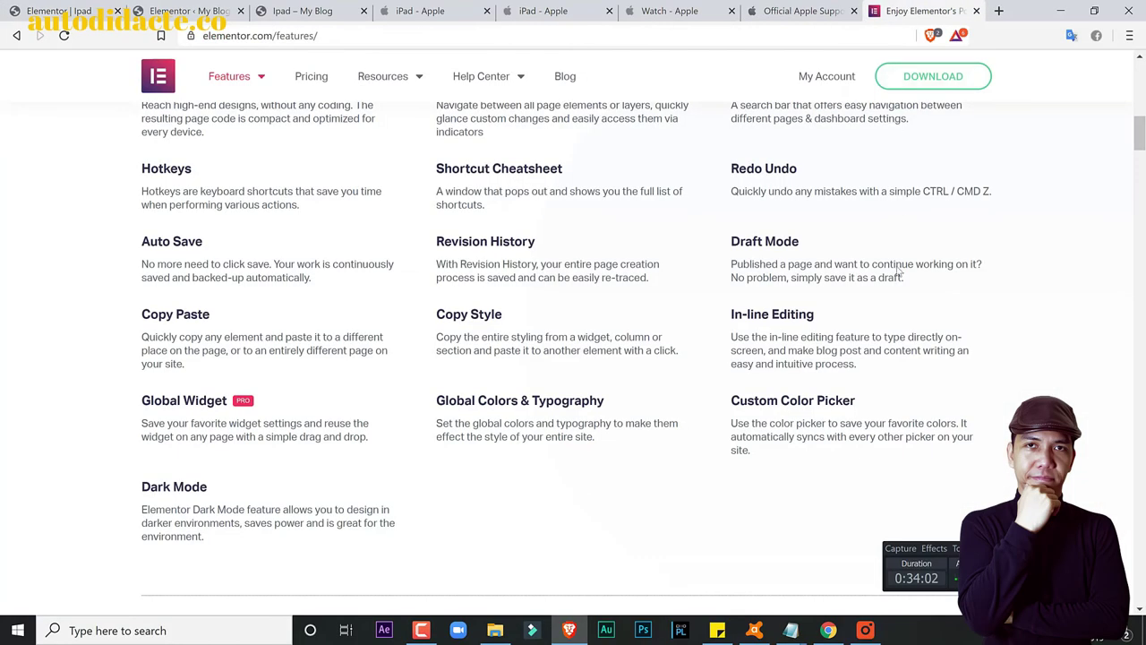
{"action": "scroll", "coordinate": [959, 350], "scroll_direction": "down", "scroll_amount": 1}
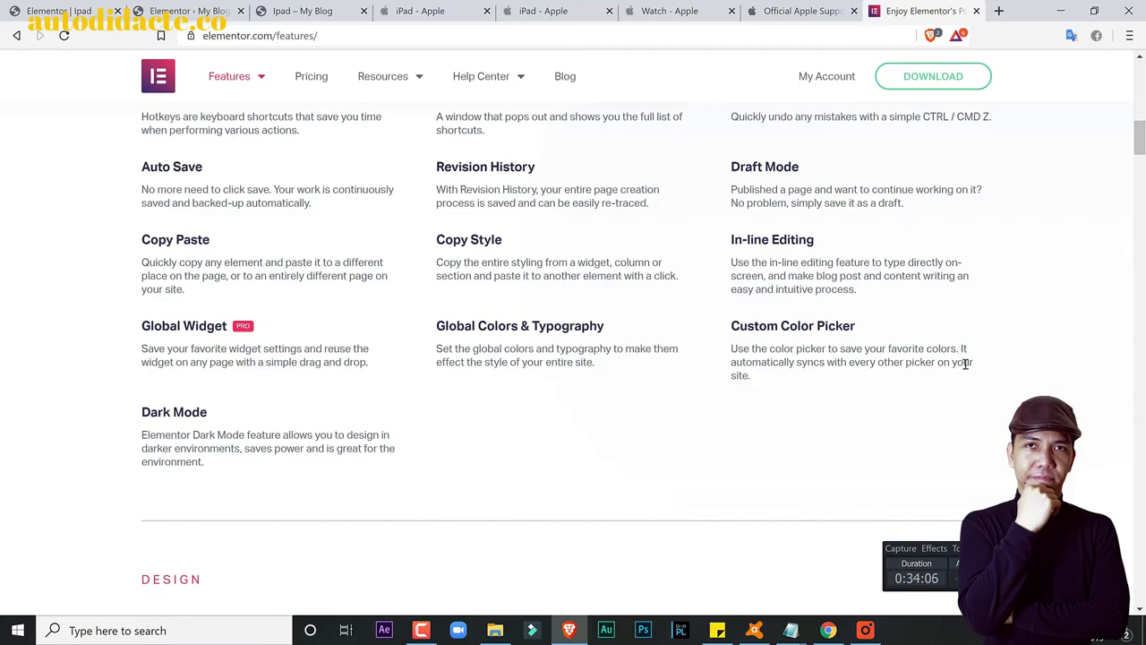
{"action": "left_click", "coordinate": [66, 9]}
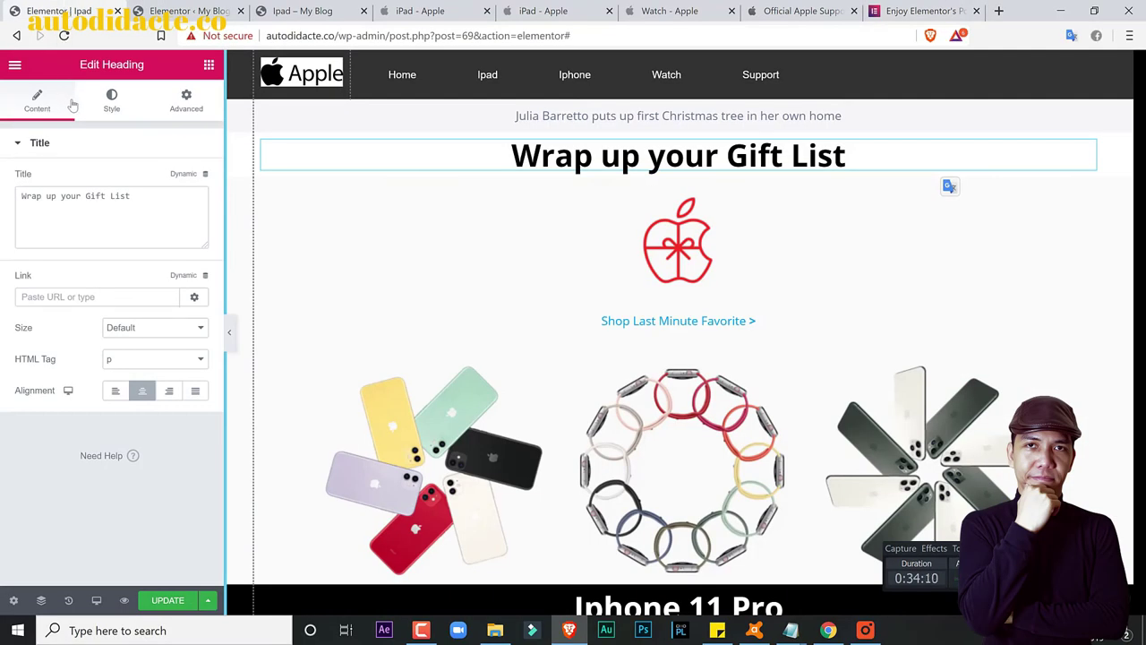
{"action": "left_click", "coordinate": [104, 104]}
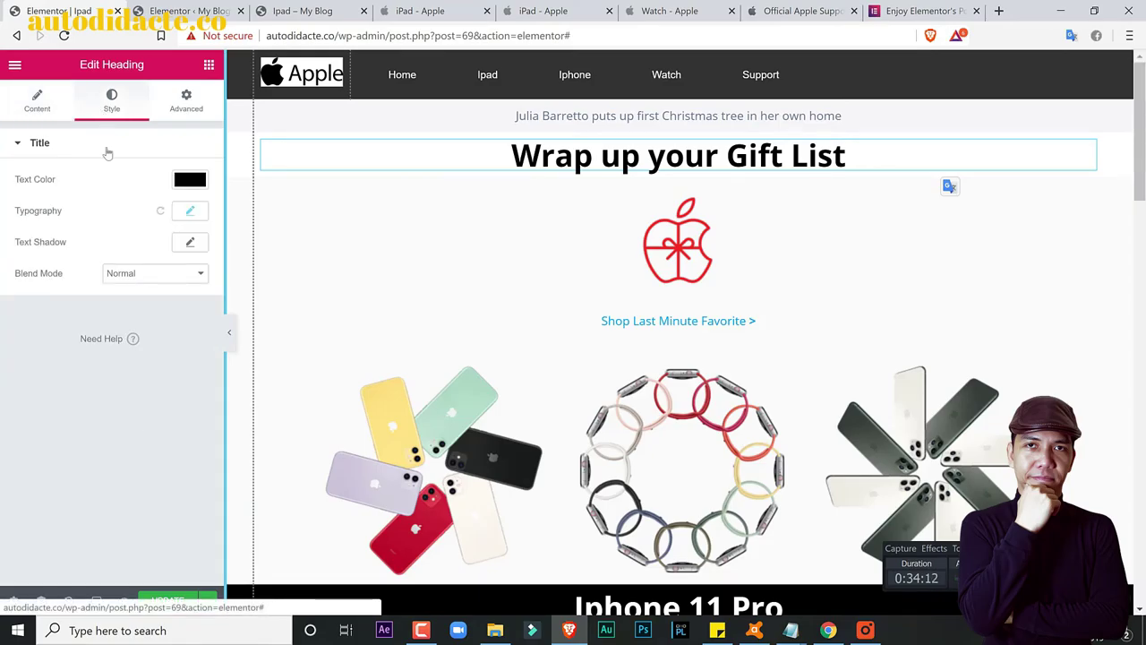
{"action": "left_click", "coordinate": [189, 179]}
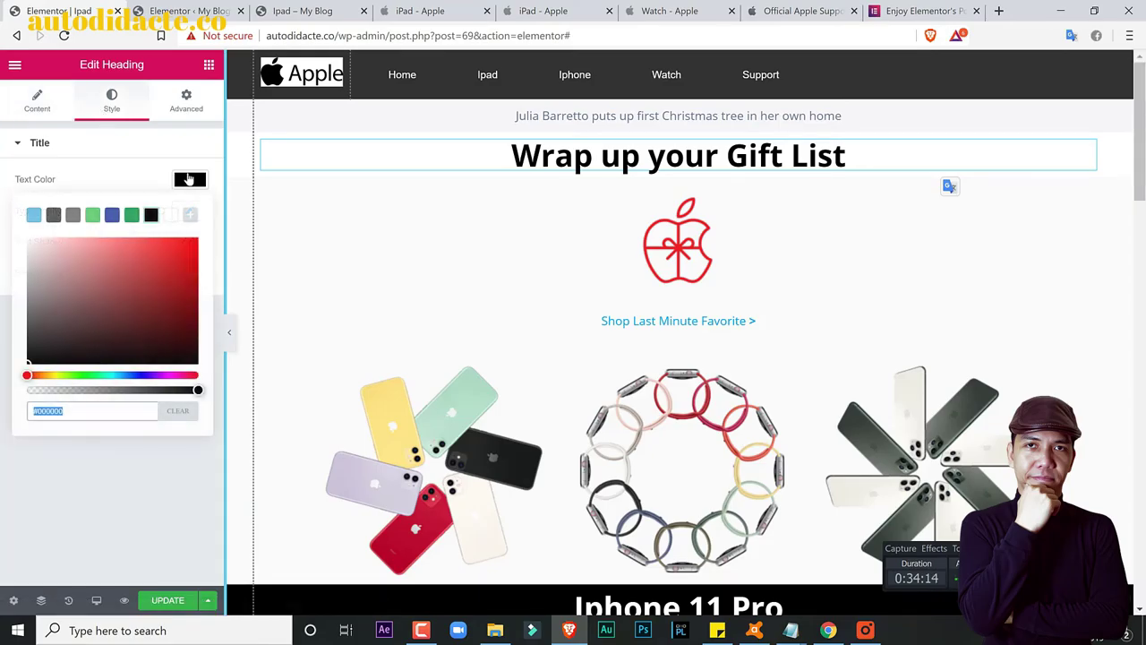
{"action": "left_click", "coordinate": [138, 570]}
{"action": "left_click", "coordinate": [922, 10]}
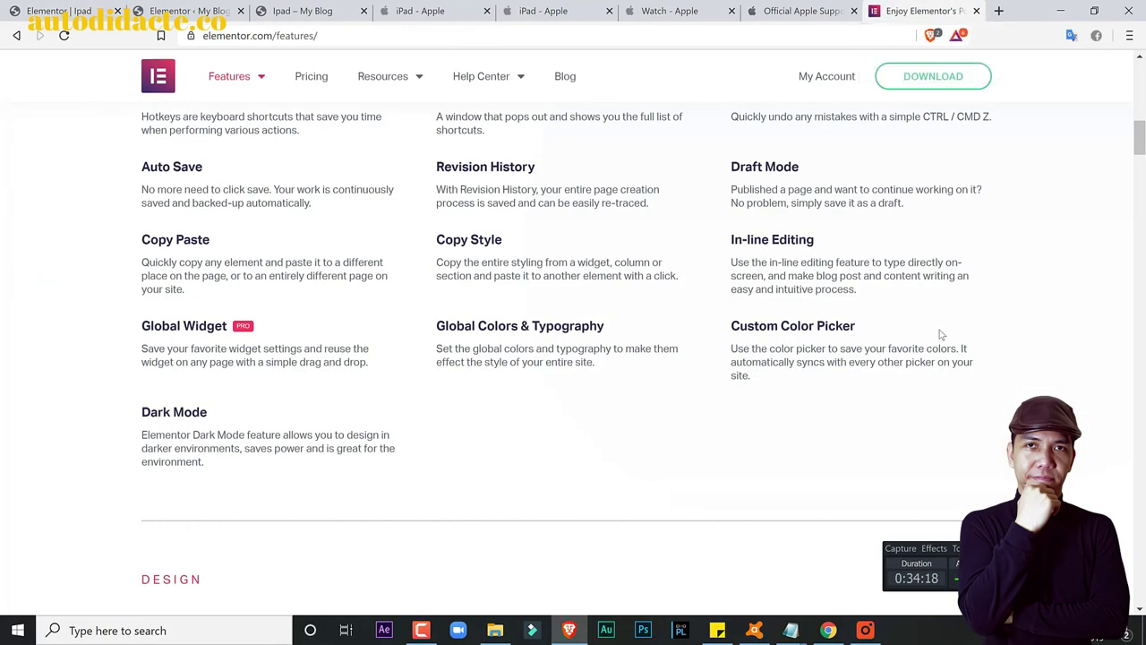